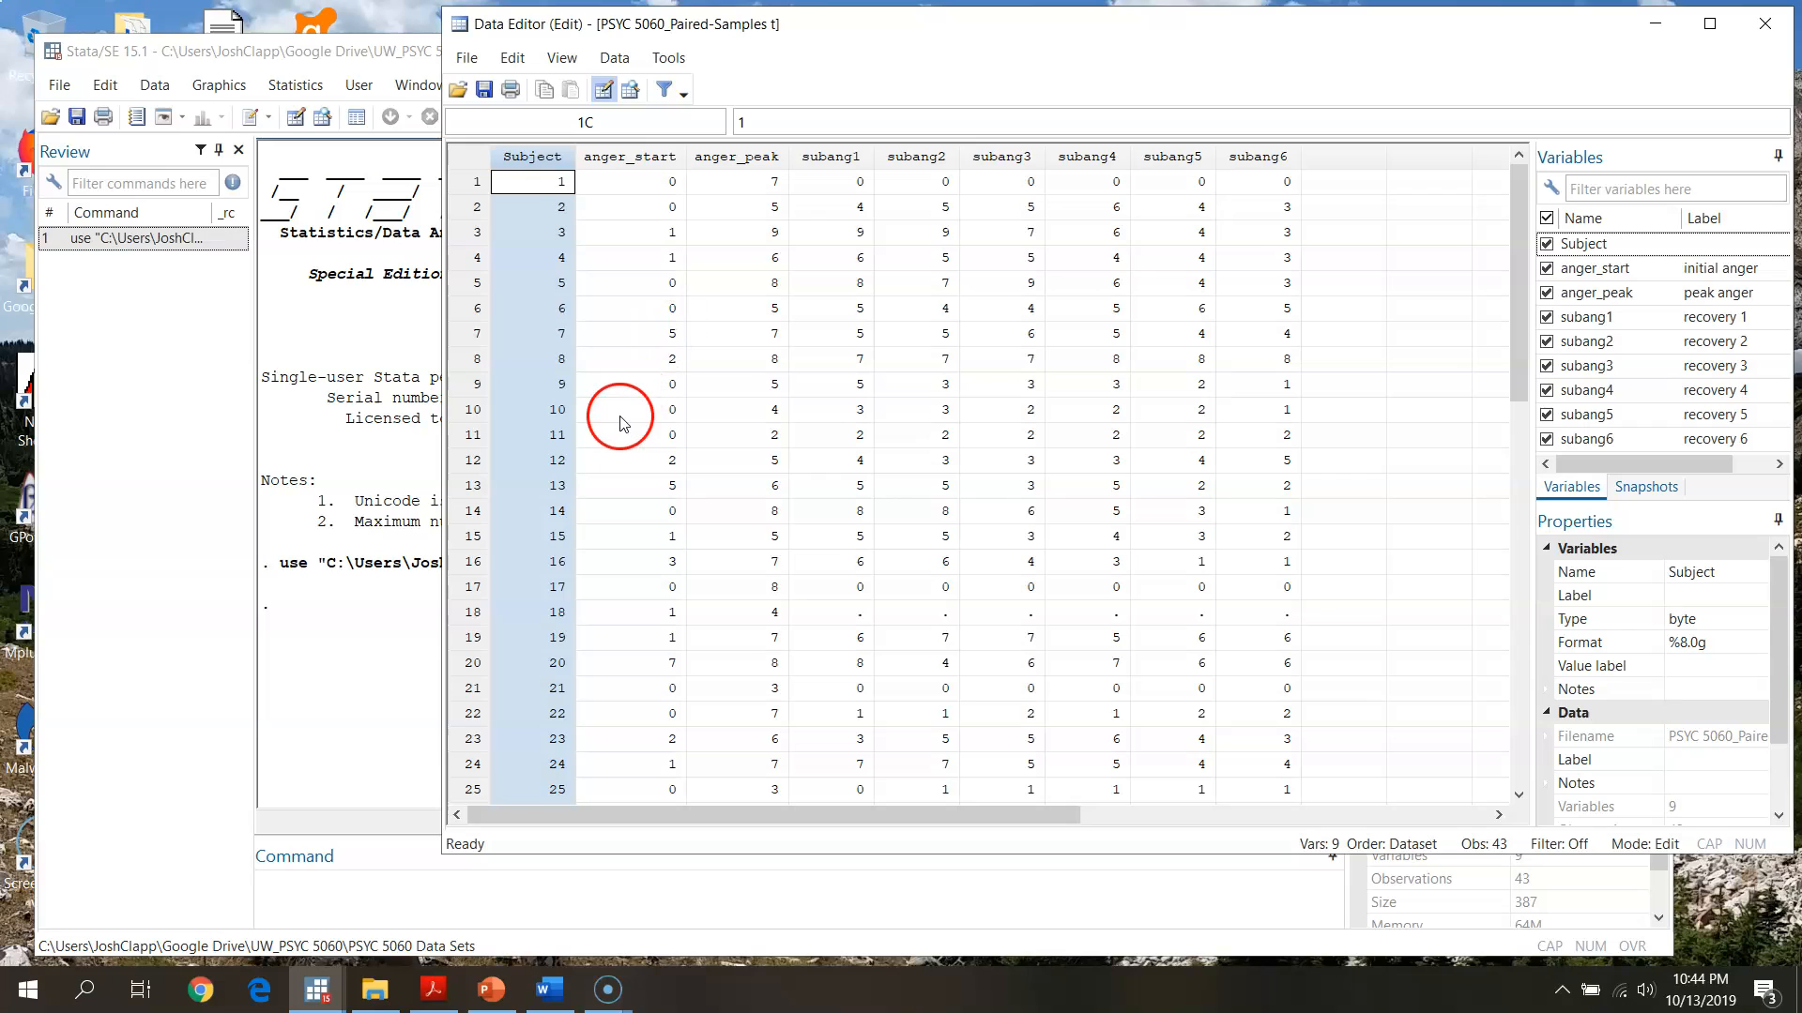
Inspect the anger_start, anger_peak and subang1 to subang6 columns of the paired-samples data set in the Data Editor.
{"action": "left_click", "coordinate": [636, 167]}
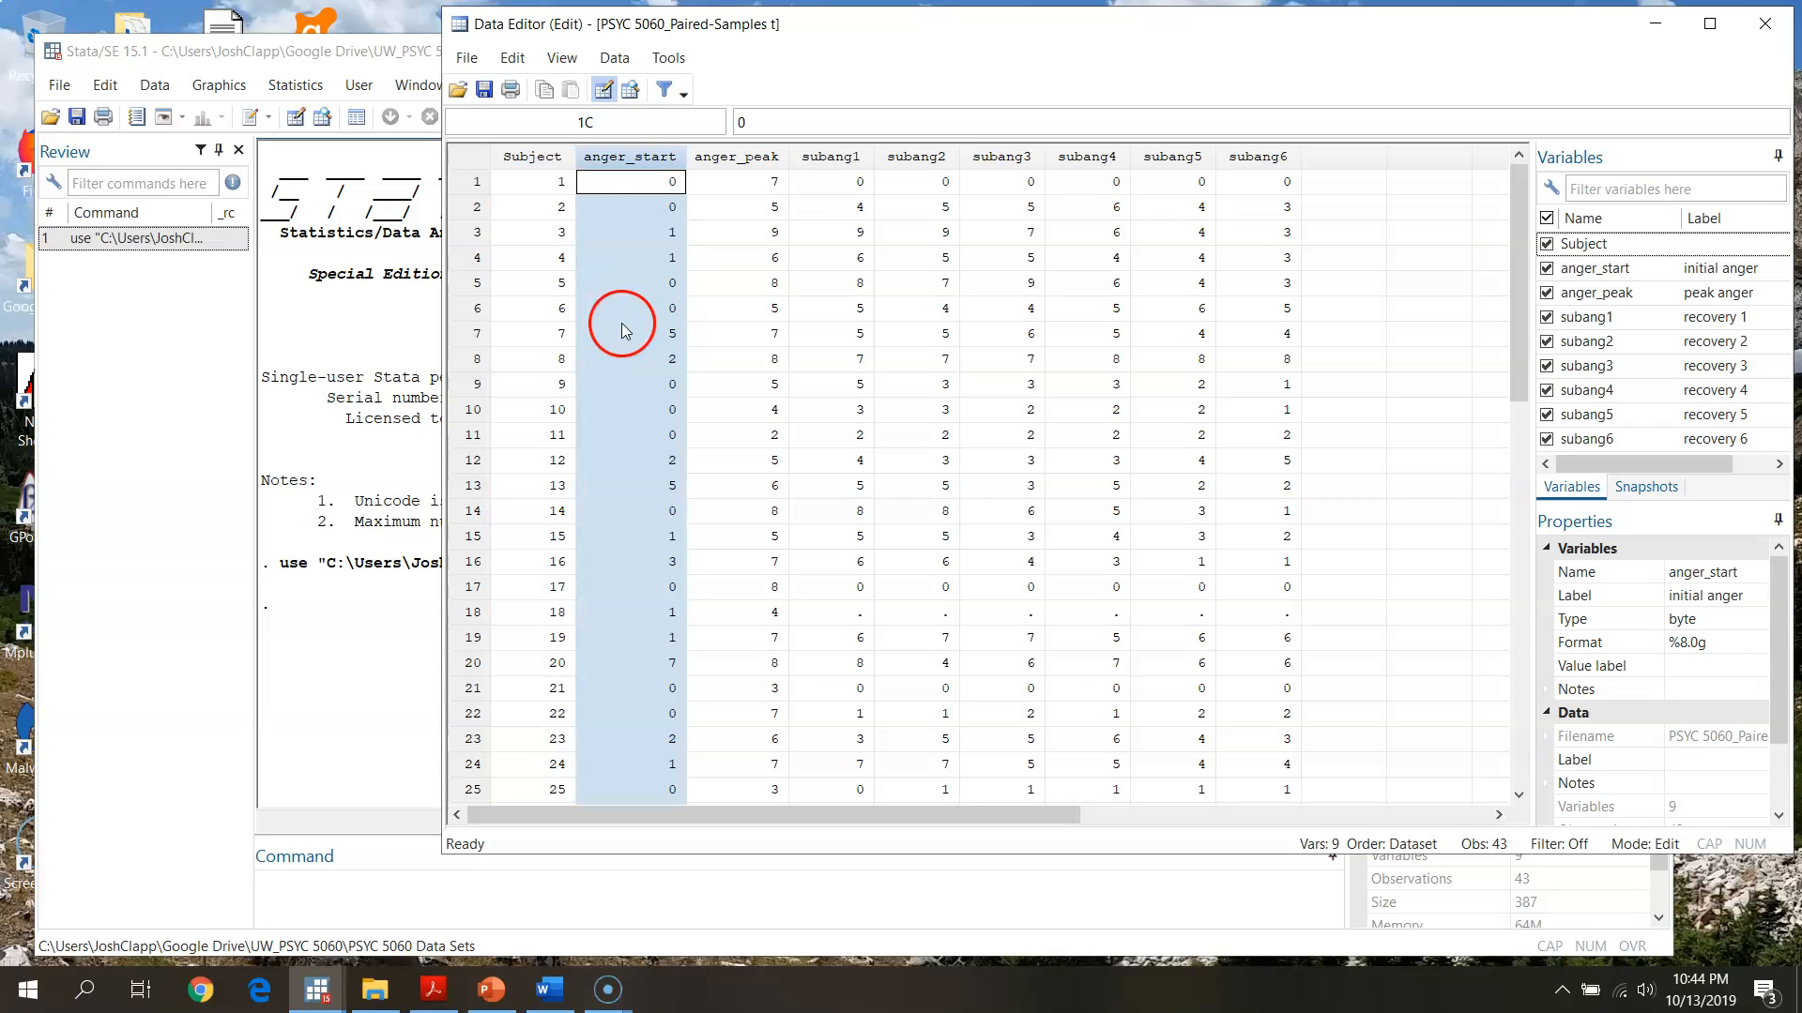
{"action": "left_click", "coordinate": [720, 161]}
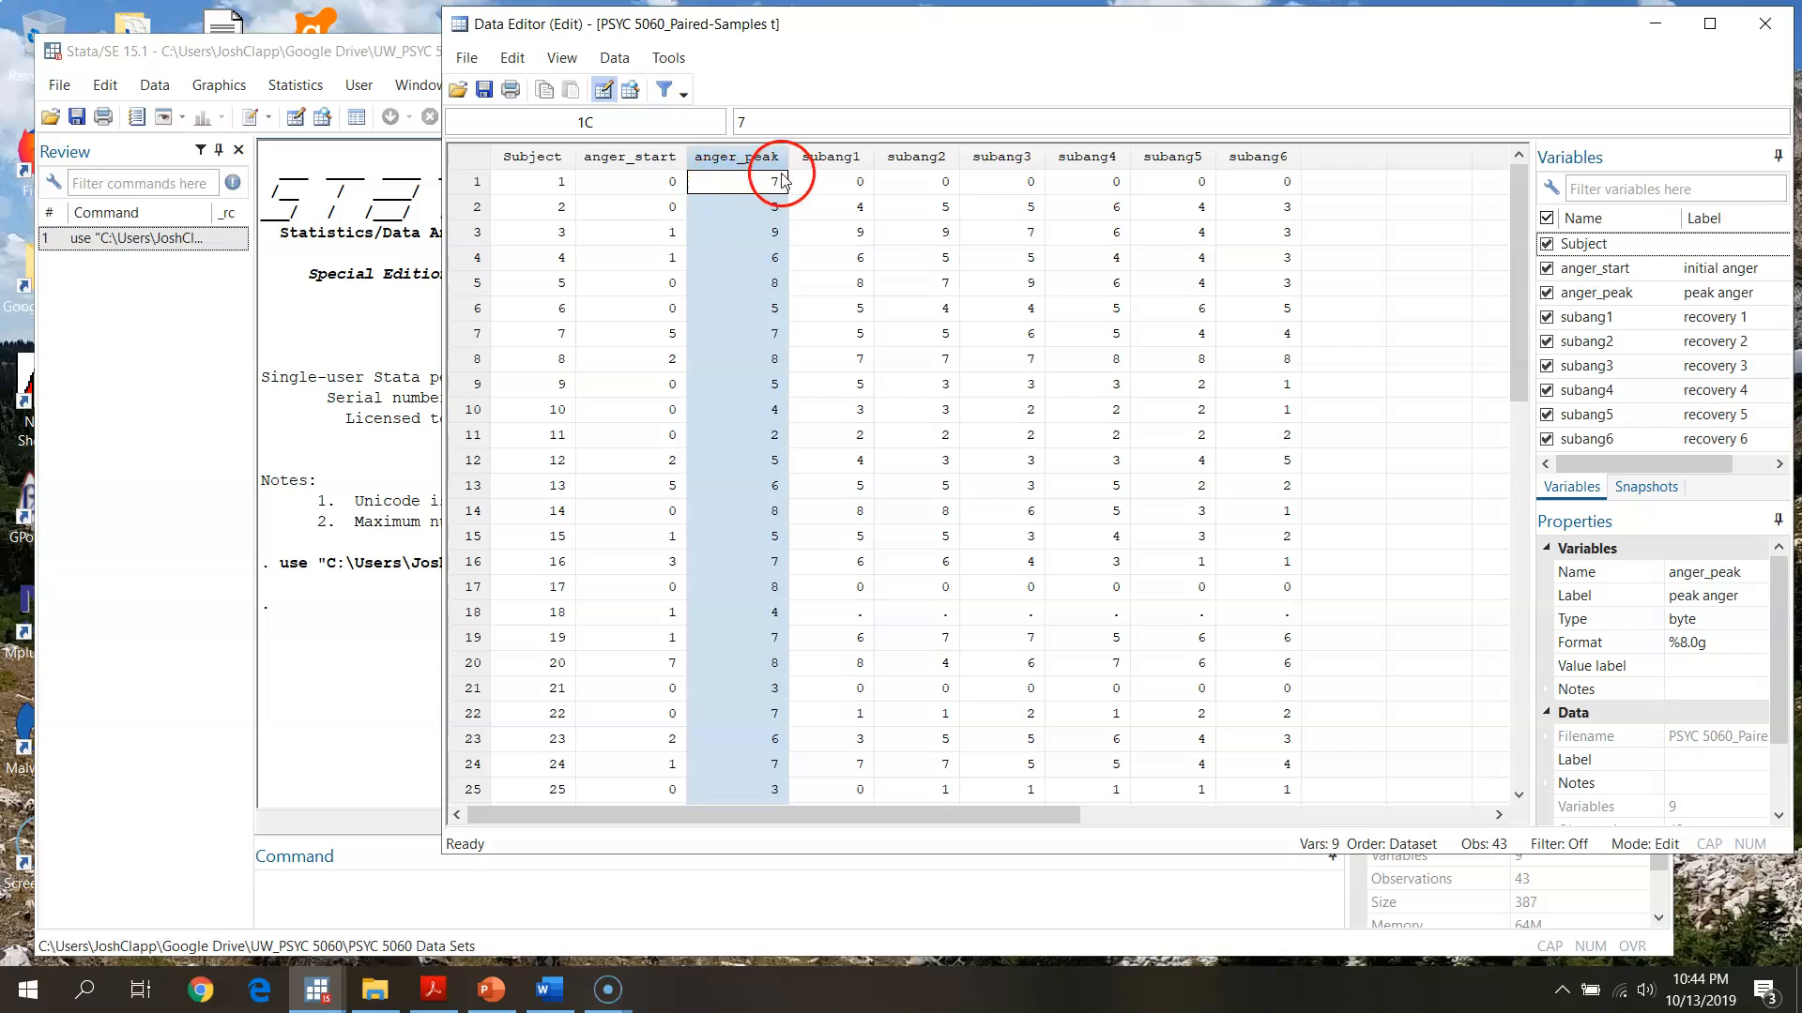
{"action": "left_click", "coordinate": [834, 159]}
{"action": "left_click", "coordinate": [916, 159]}
{"action": "left_click", "coordinate": [995, 163]}
{"action": "left_click", "coordinate": [1069, 162]}
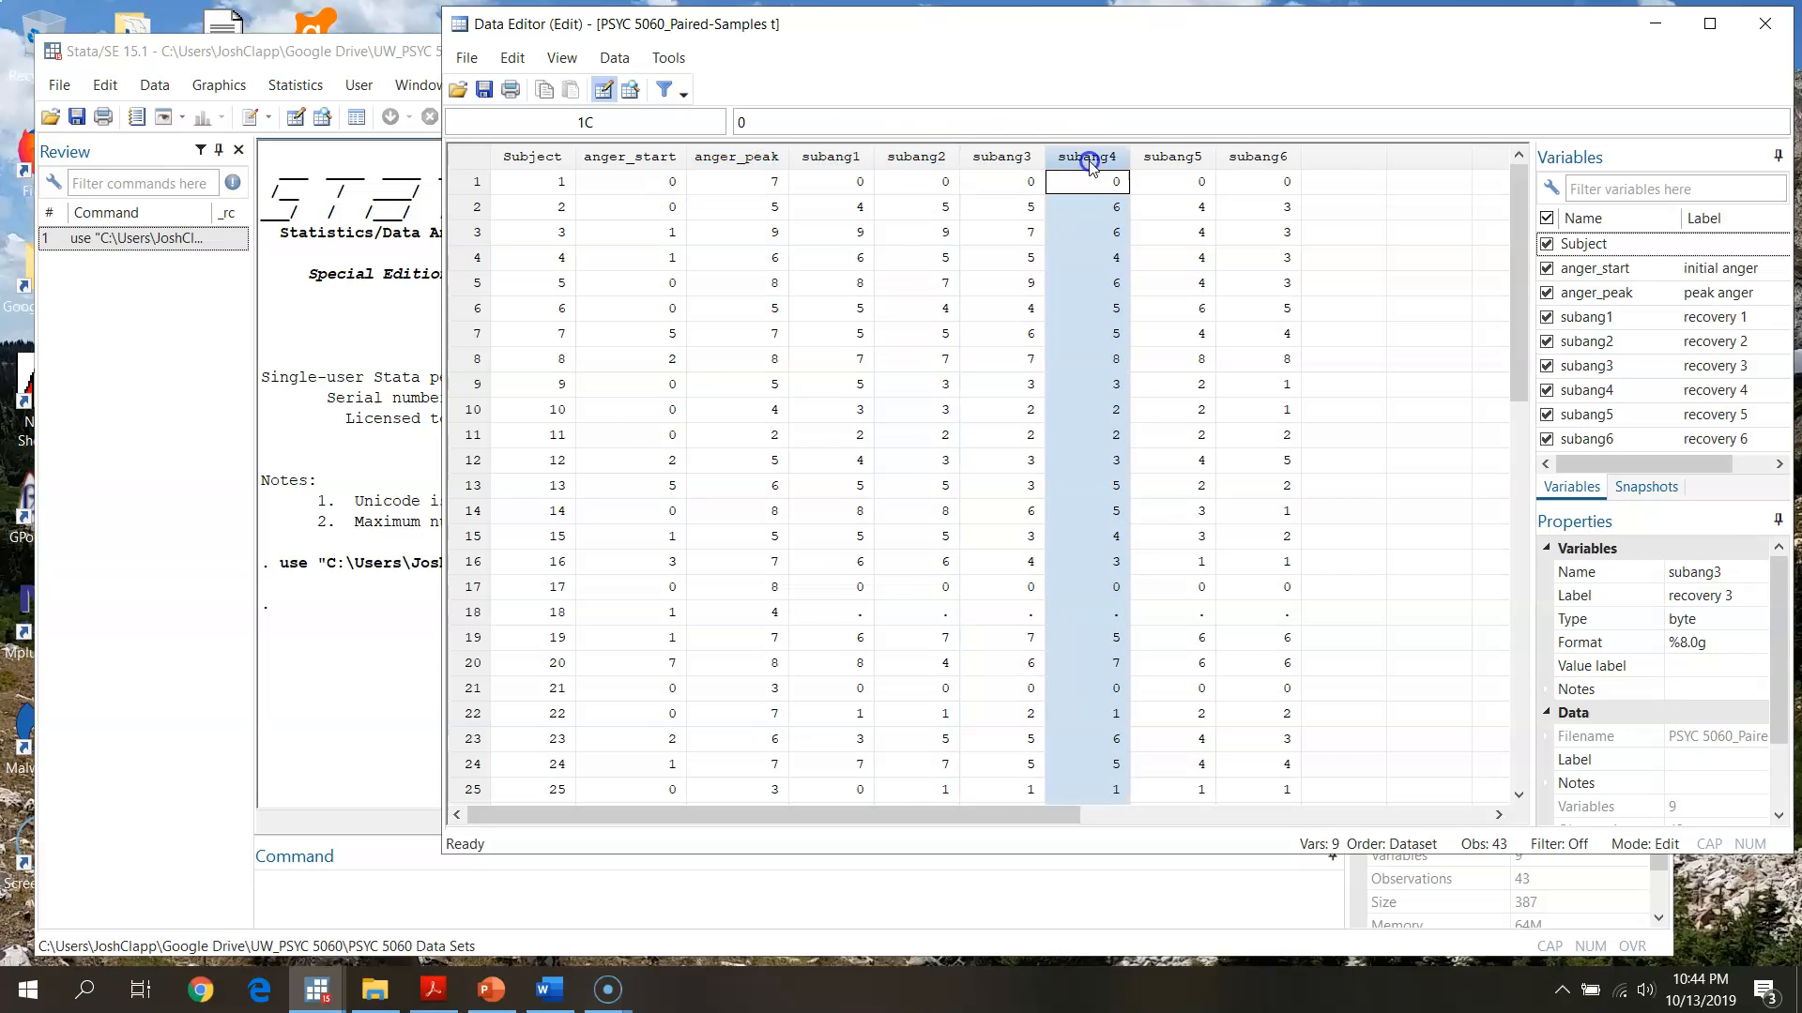
{"action": "left_click", "coordinate": [1162, 159]}
{"action": "left_click", "coordinate": [1276, 160]}
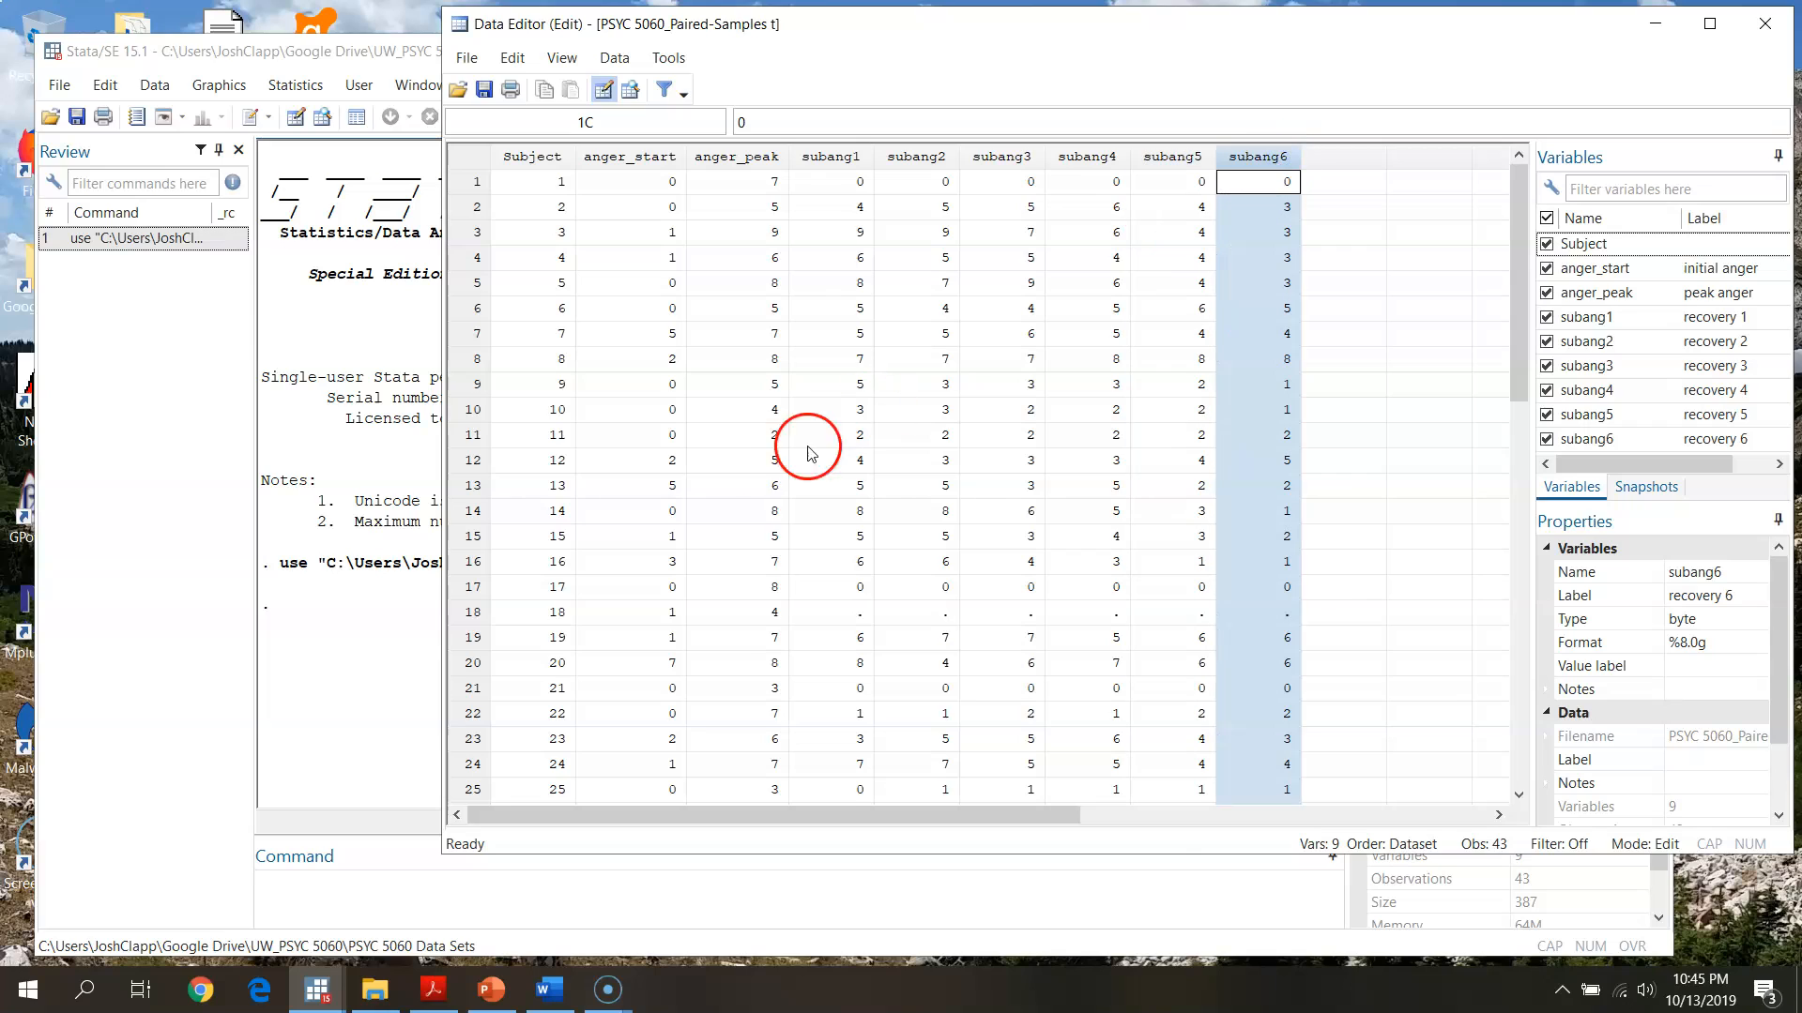
{"action": "left_click", "coordinate": [845, 162]}
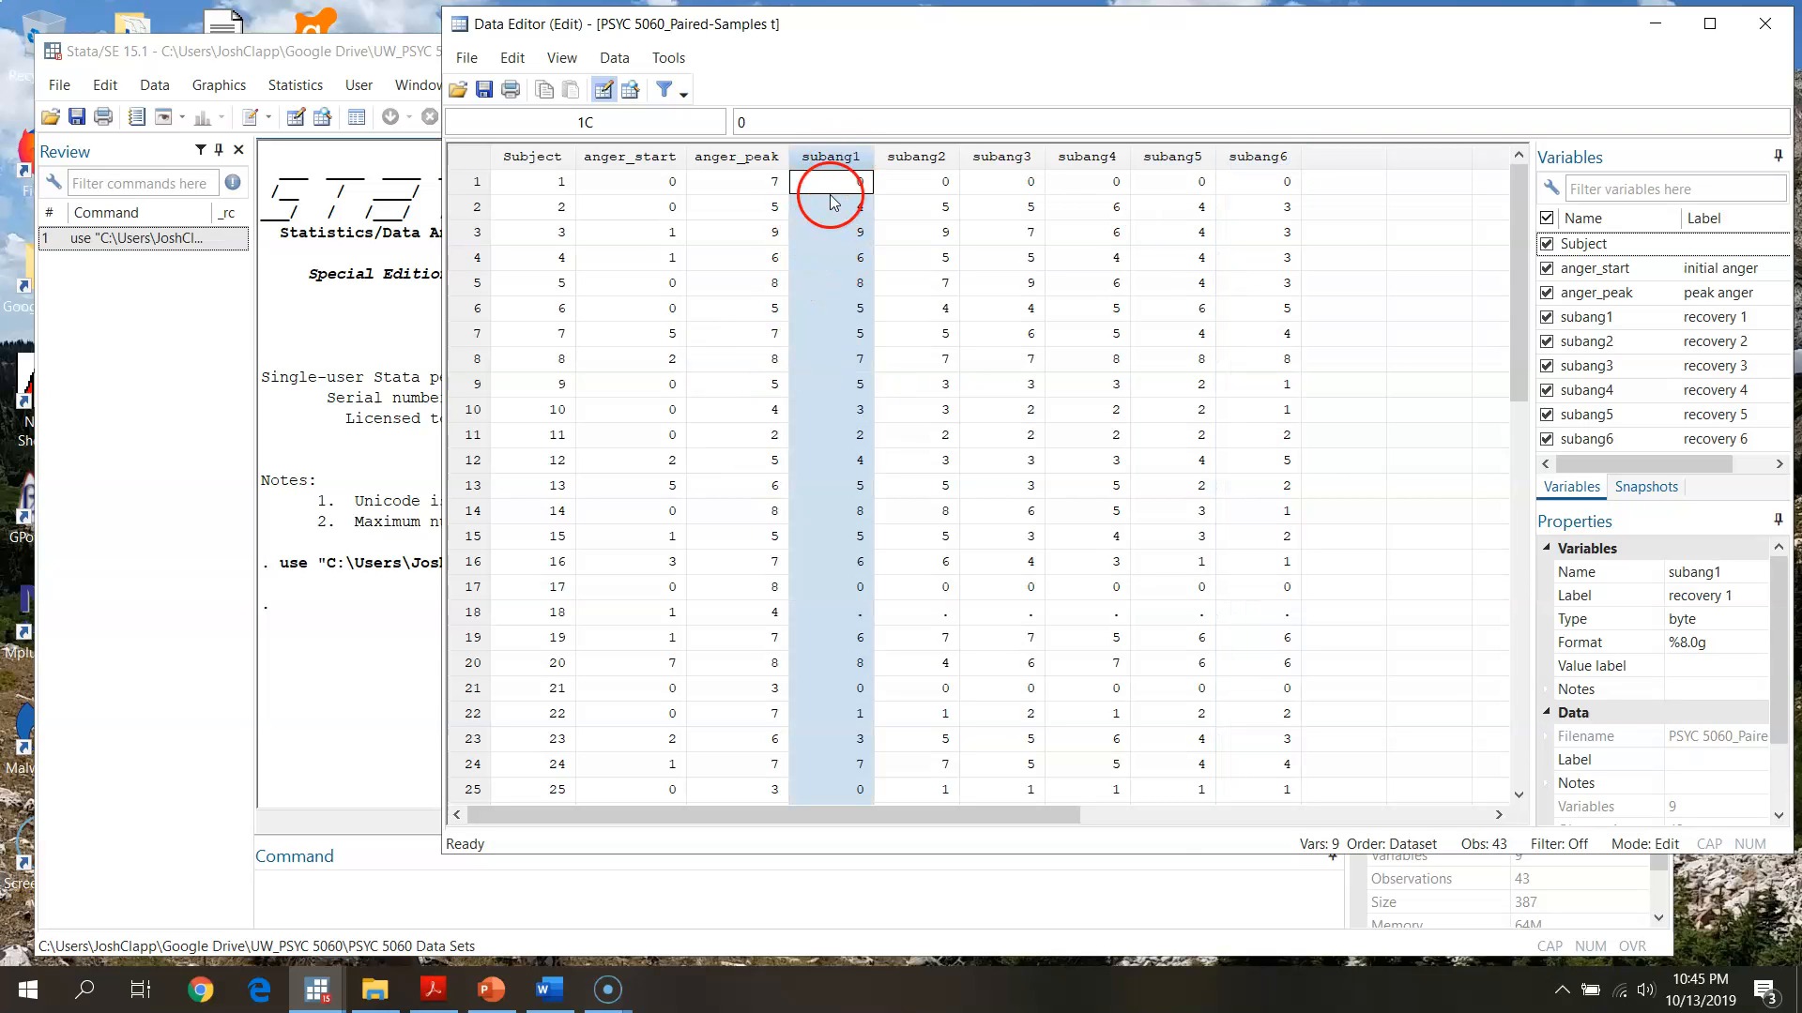
{"action": "left_click", "coordinate": [1276, 157]}
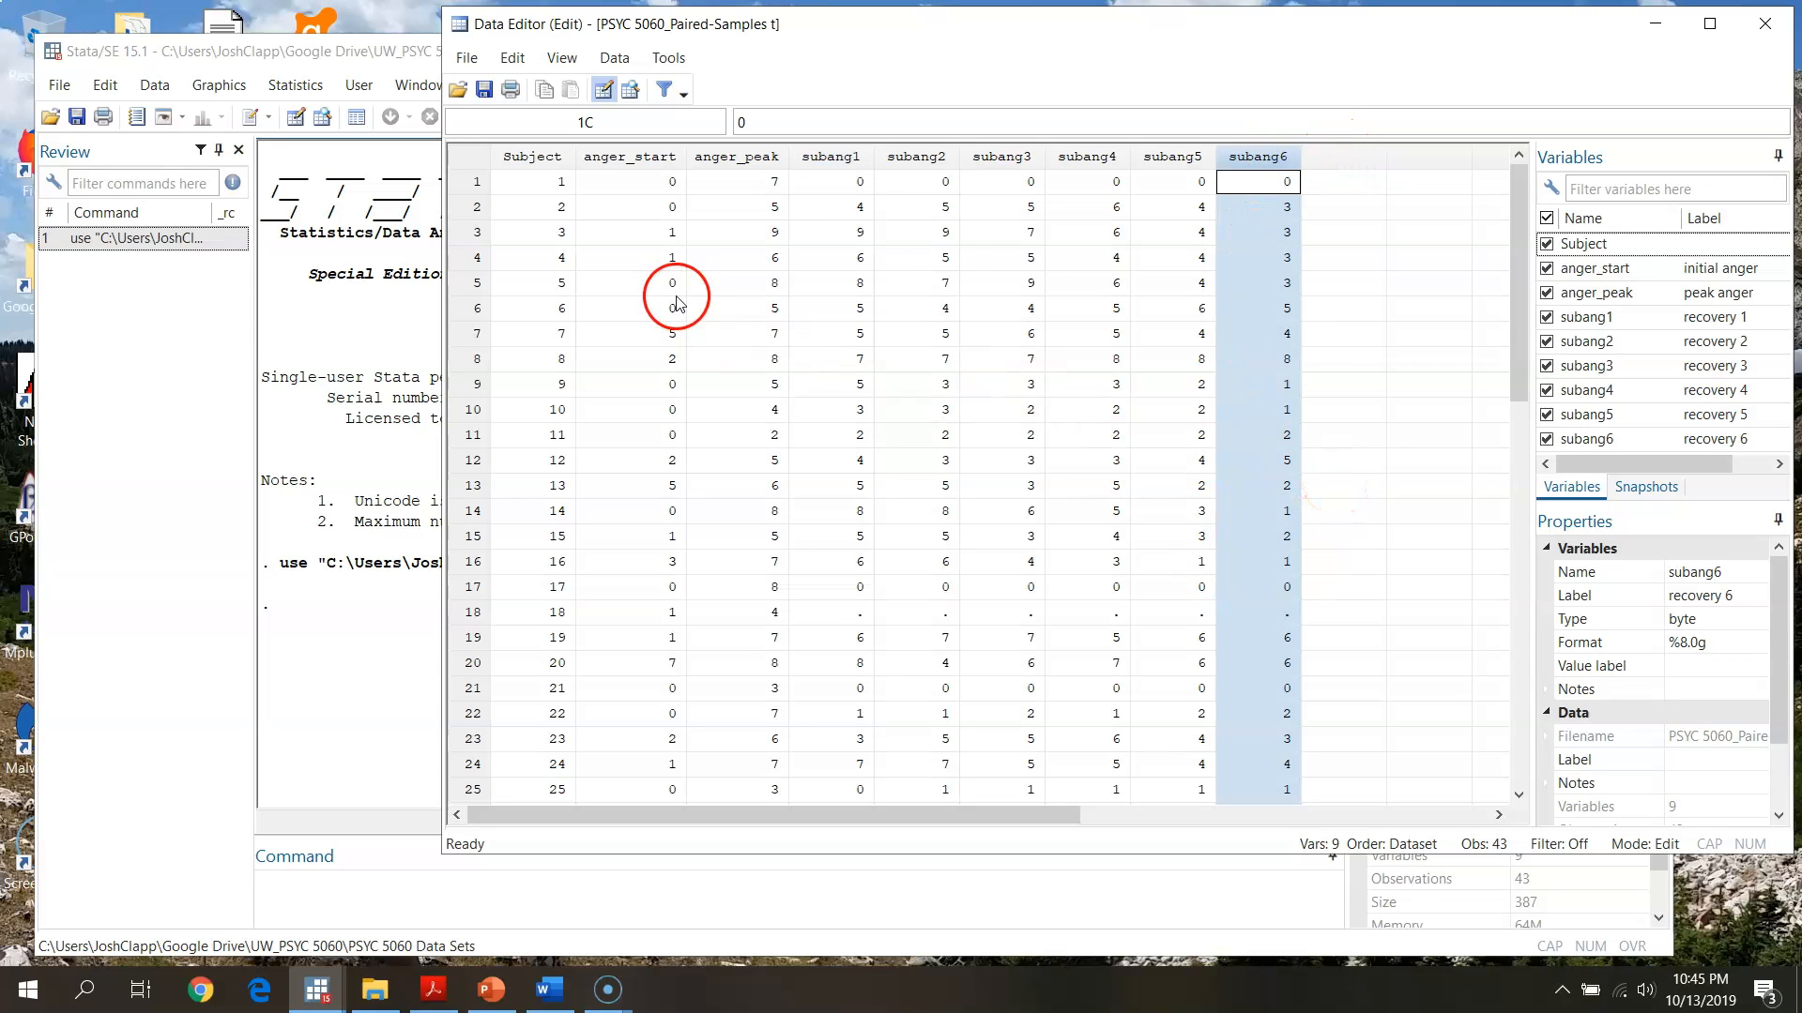
{"action": "left_click_drag", "start_coordinate": [634, 164], "coordinate": [718, 164]}
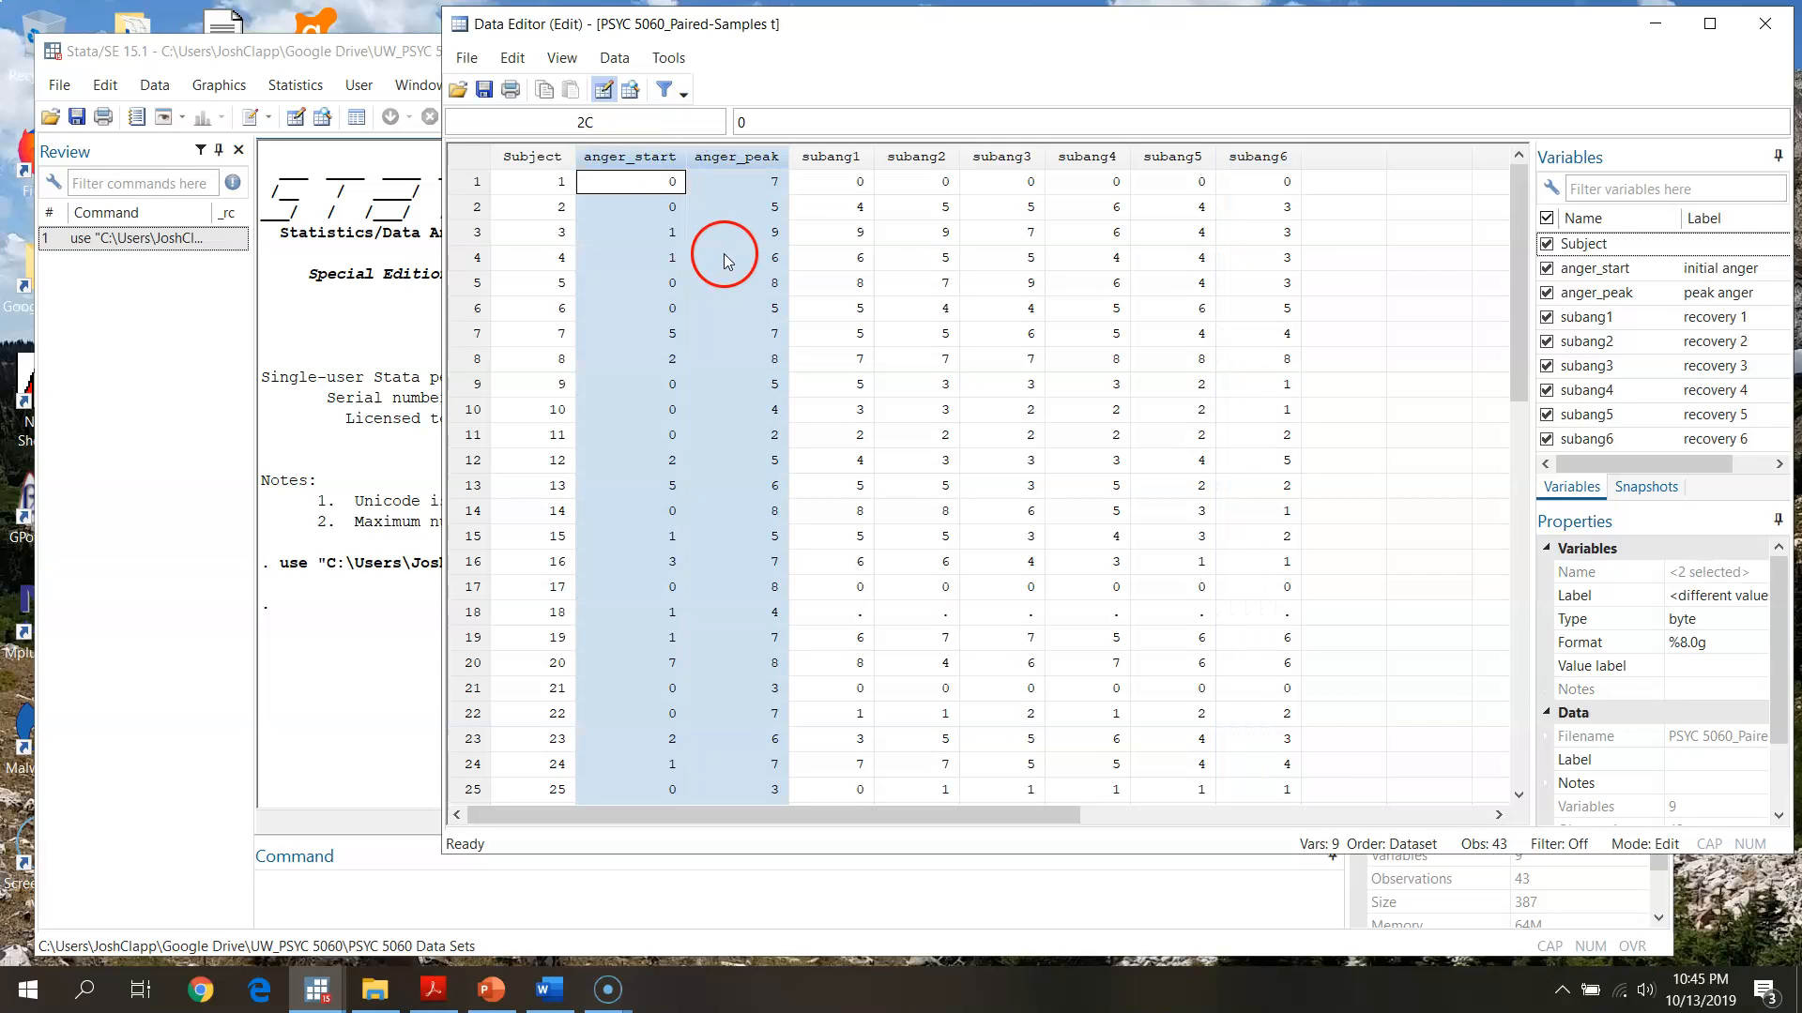
{"action": "left_click", "coordinate": [838, 164]}
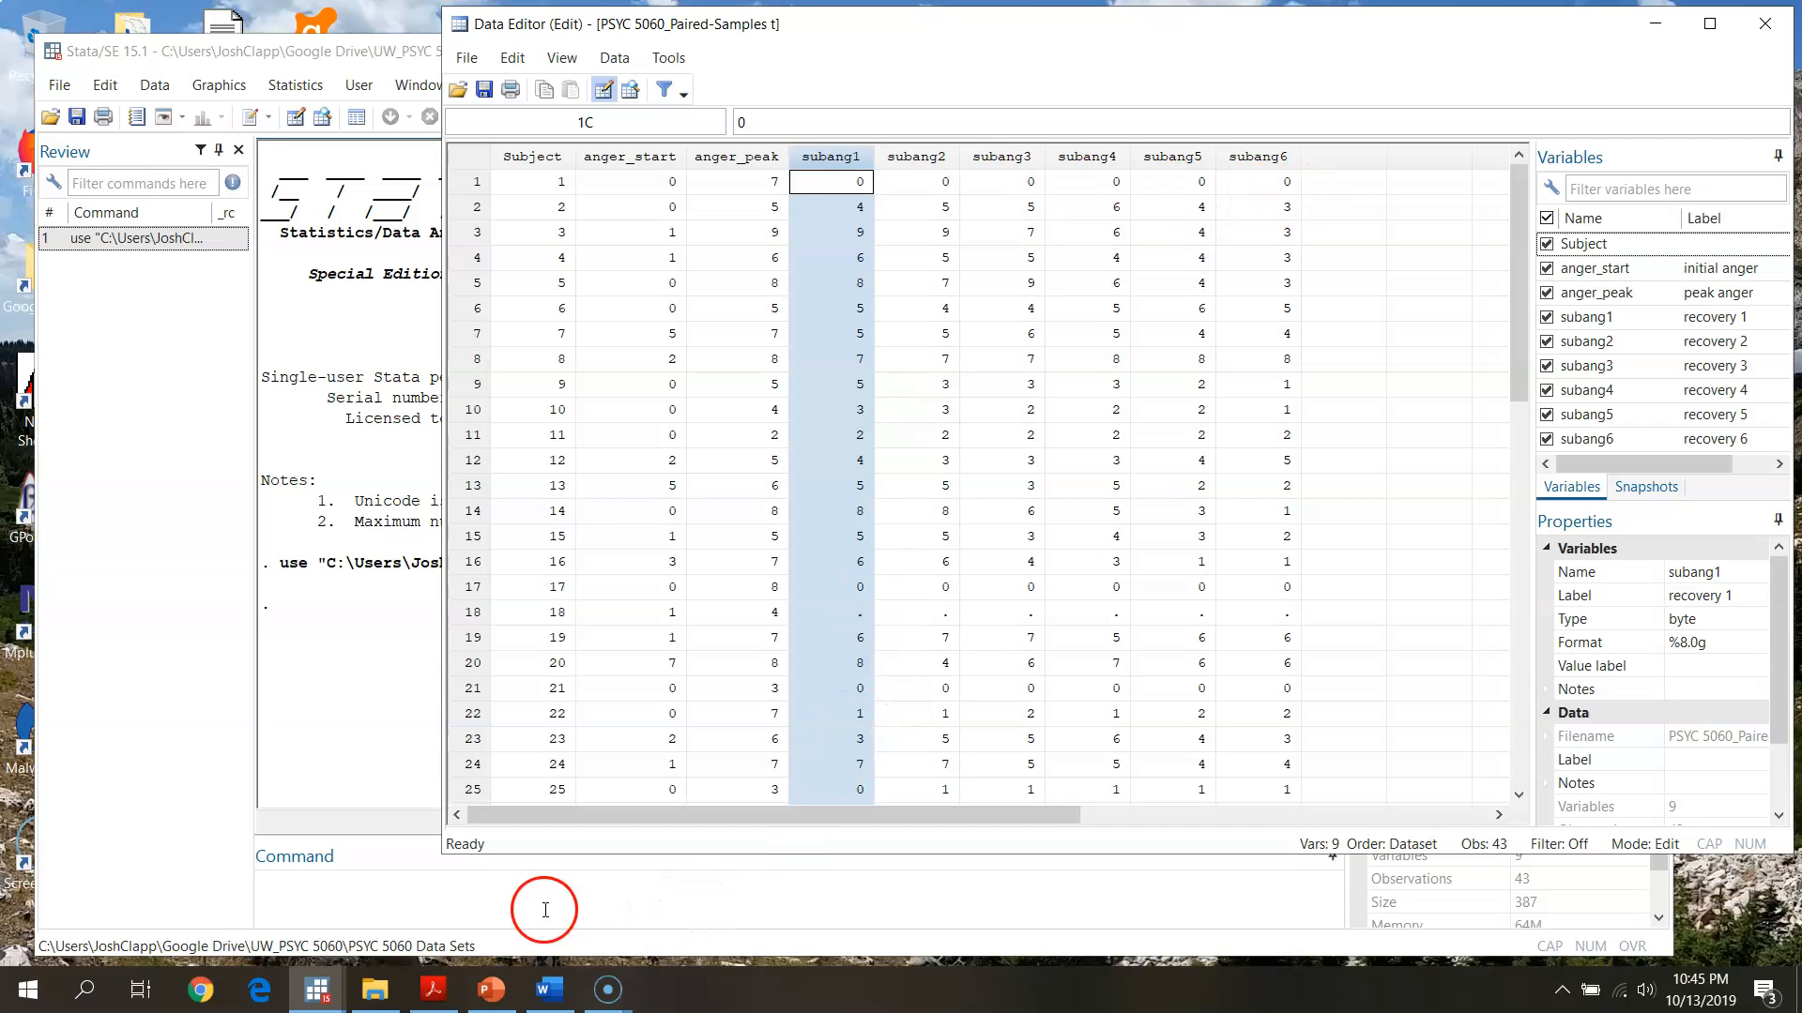
Switch to Acrobat Reader to view the Paired-Sample t Screening document, and return to the main Stata window.
{"action": "left_click", "coordinate": [385, 899]}
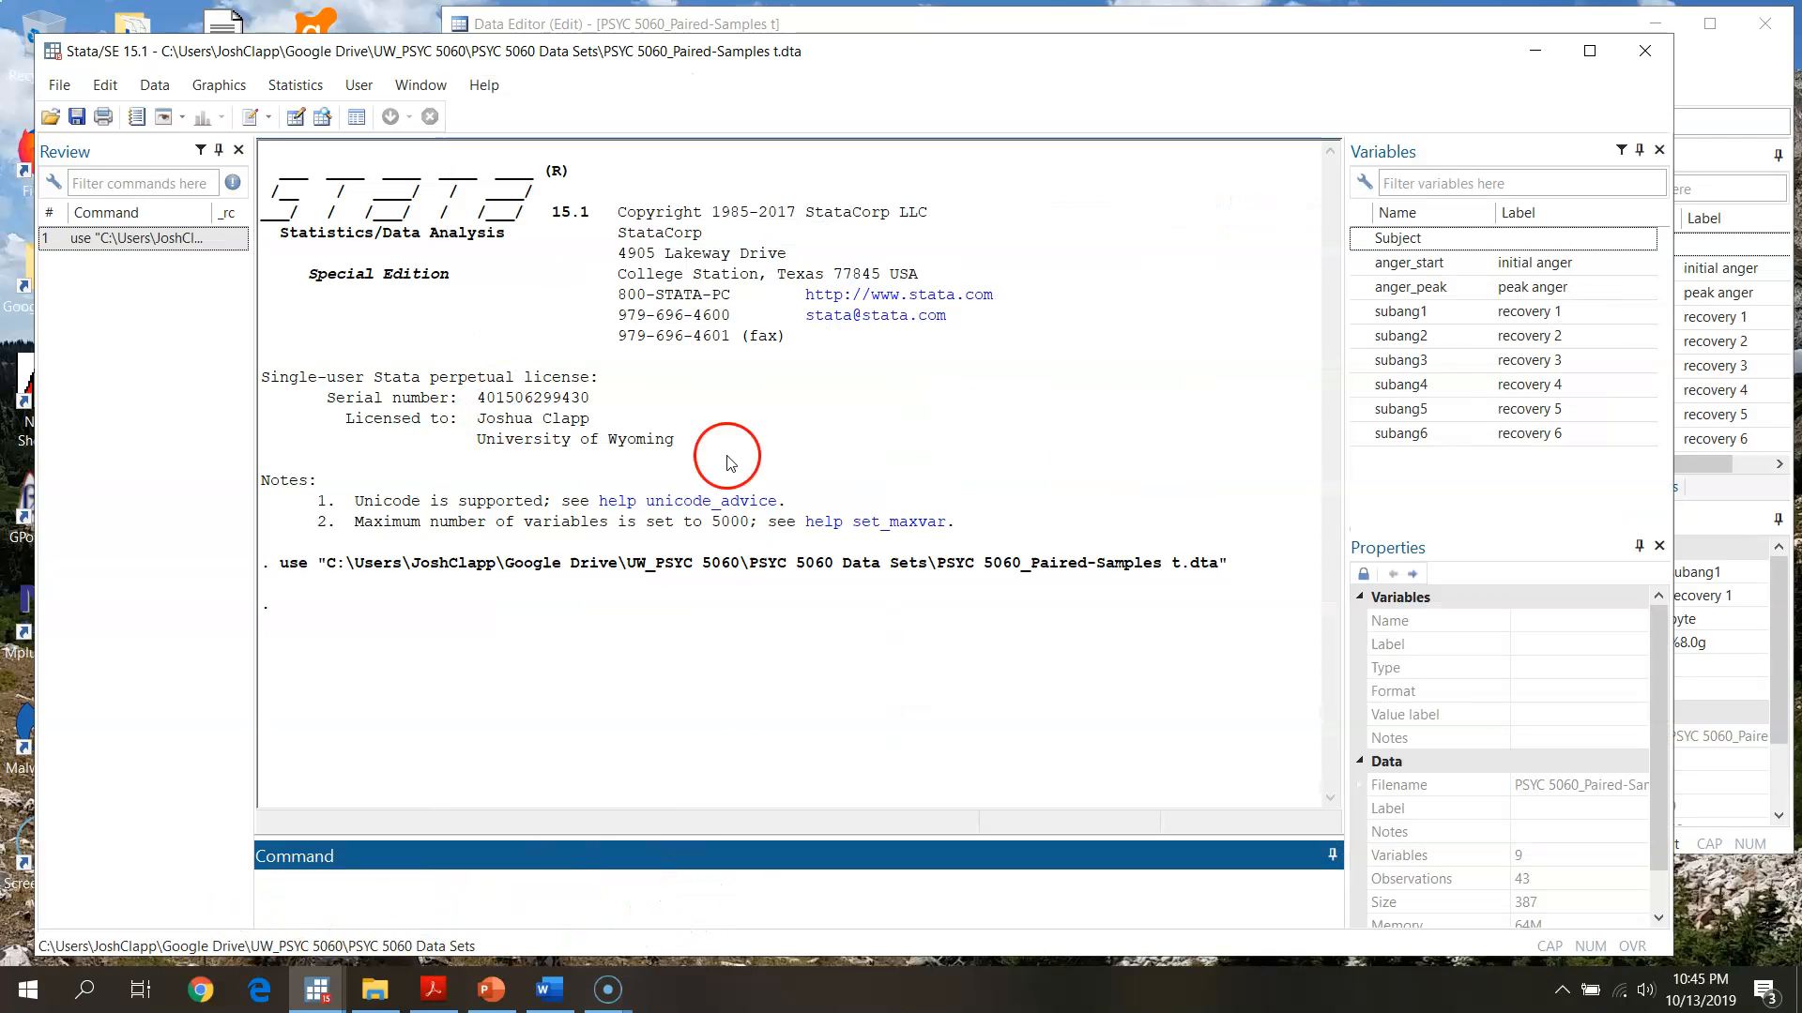
{"action": "left_click", "coordinate": [432, 990]}
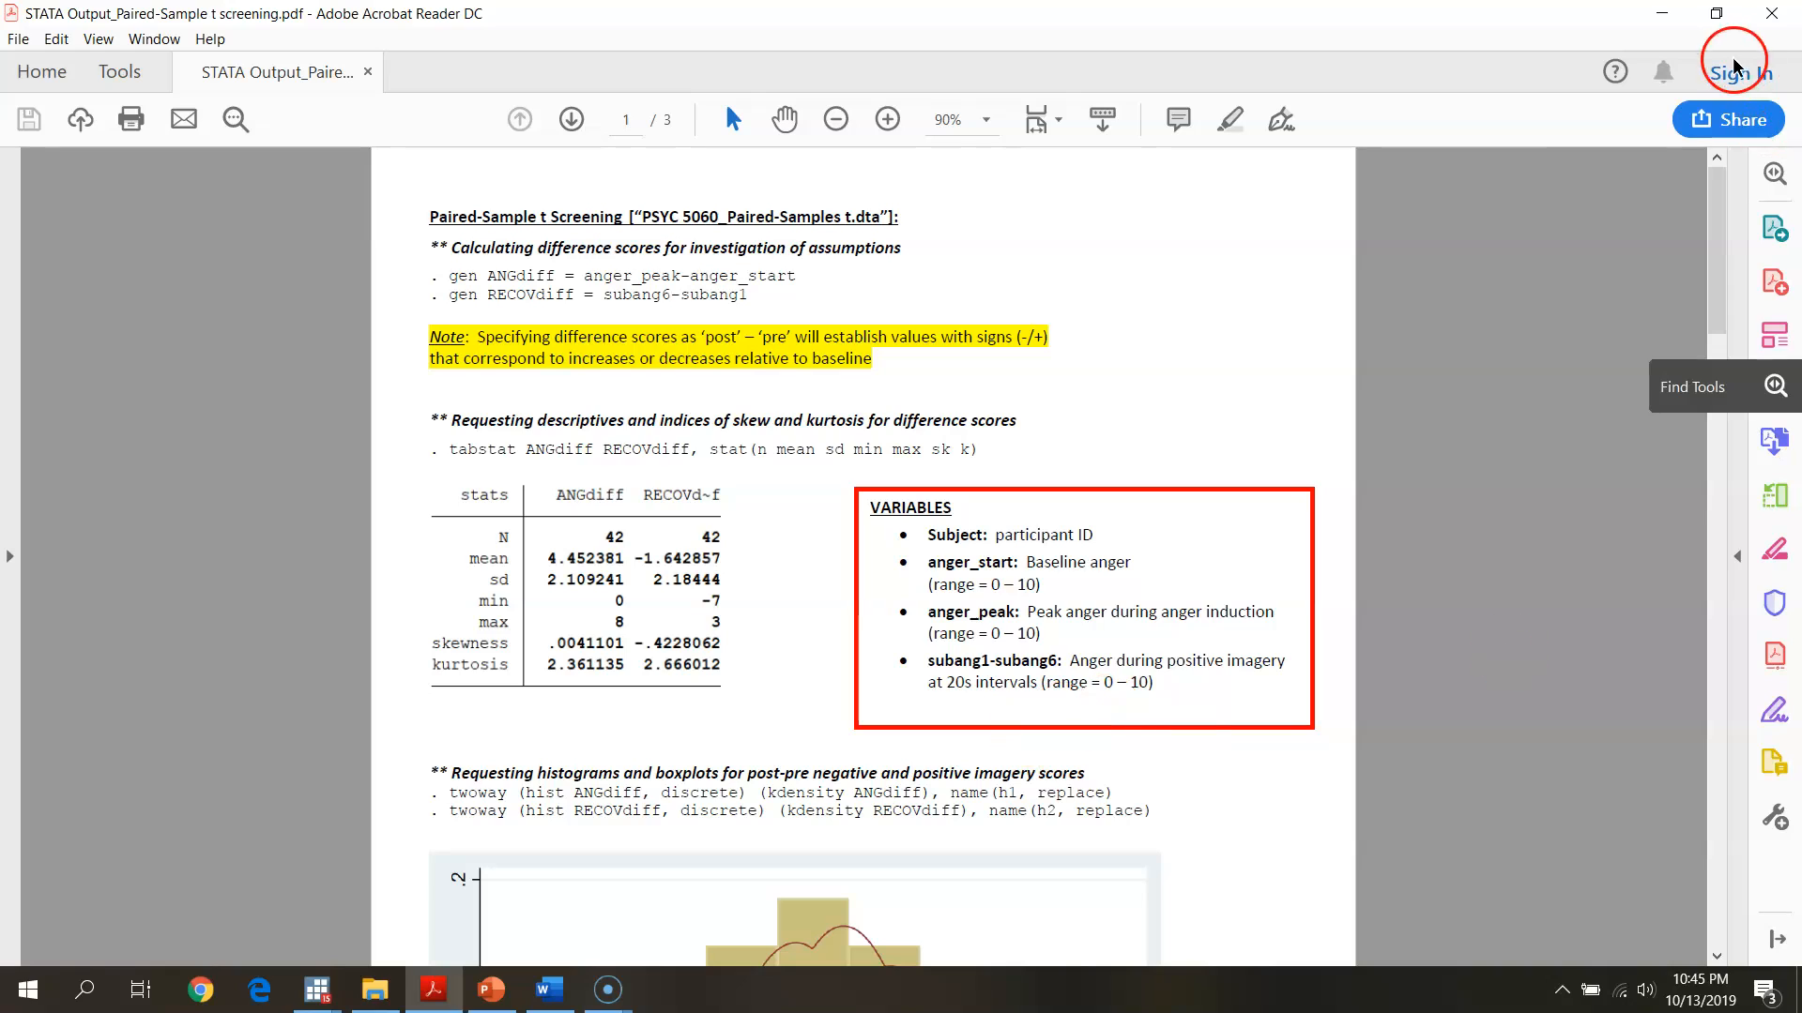
{"action": "left_click", "coordinate": [1662, 14]}
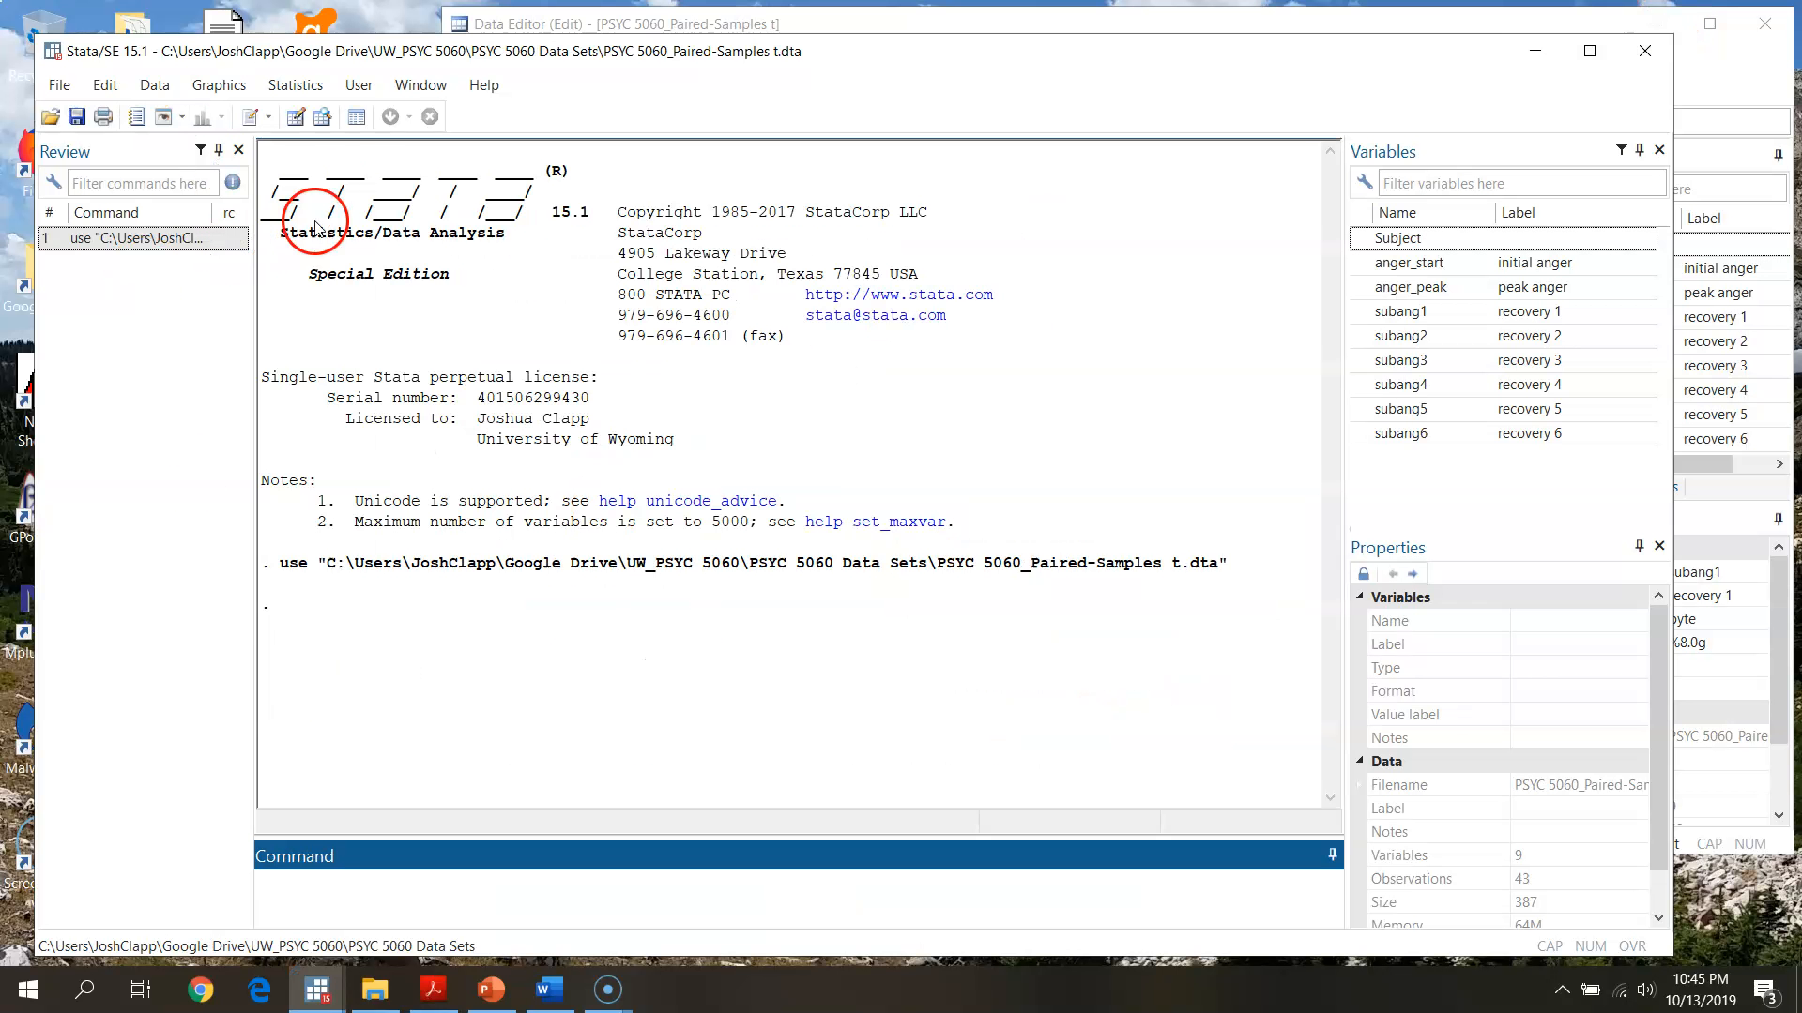
Open the saved do-file "Example_Paired-Samples t" in the Do-file Editor.
{"action": "left_click", "coordinate": [249, 117]}
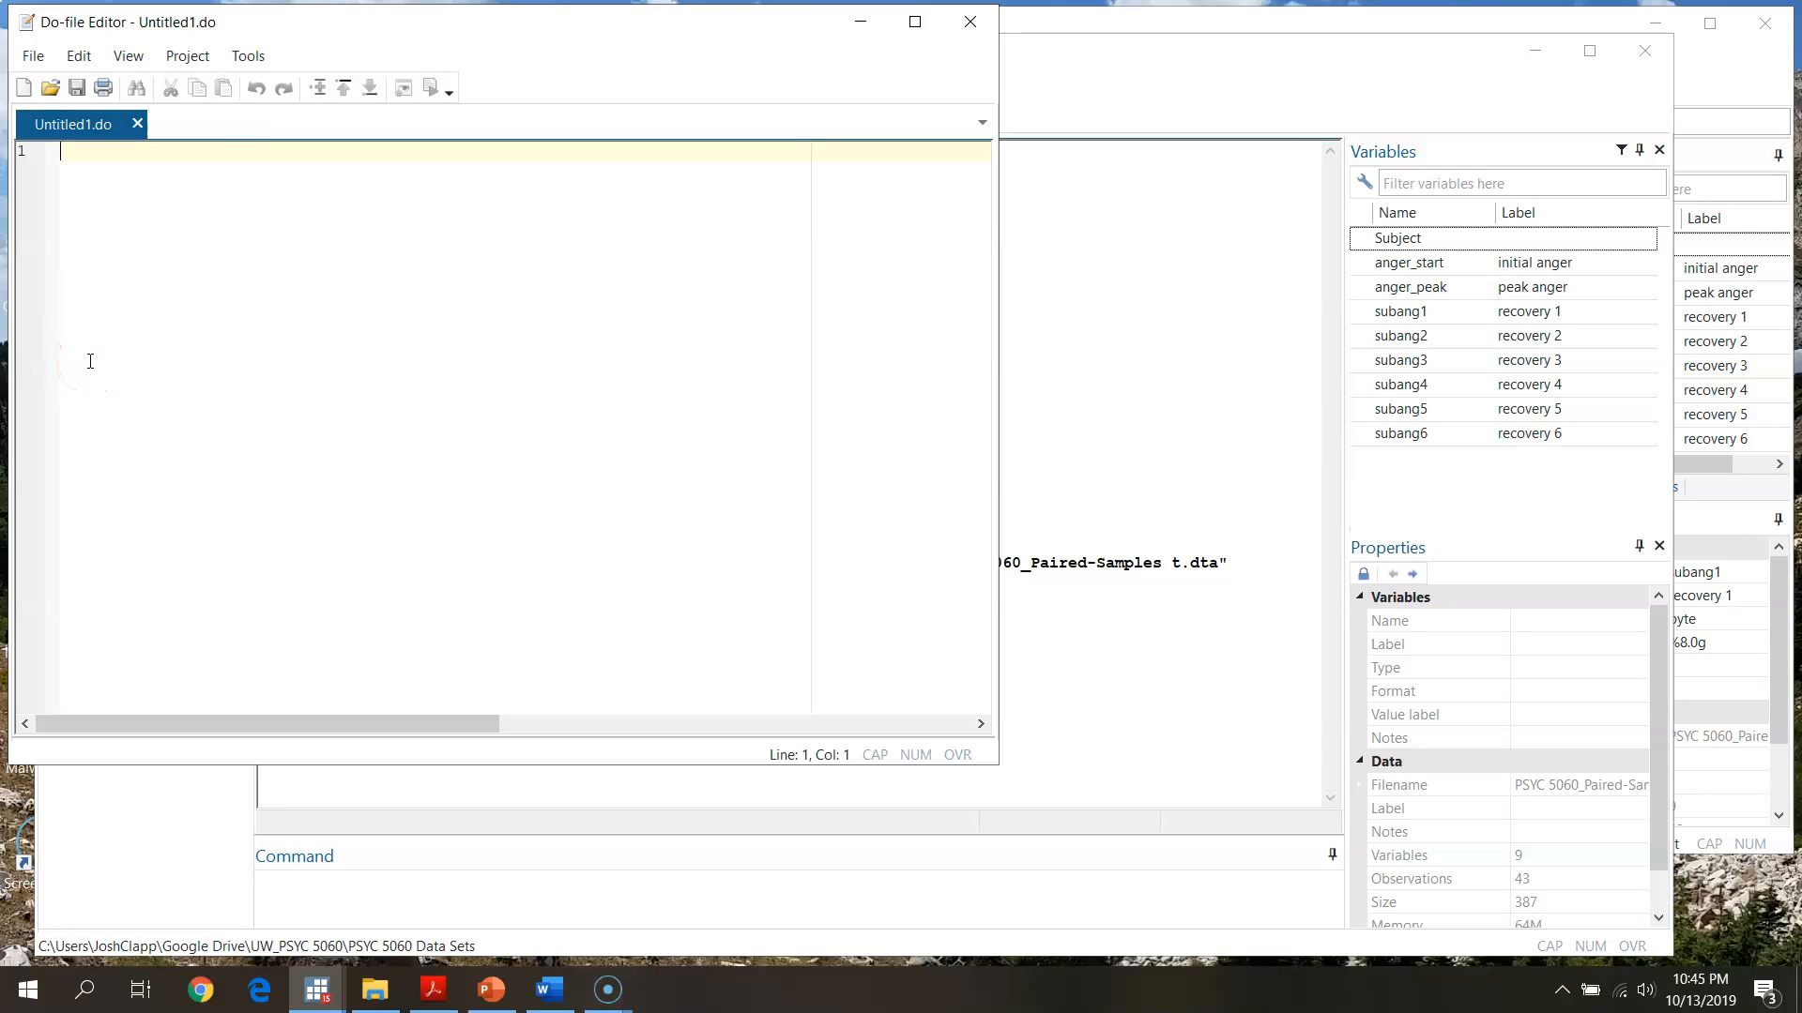
{"action": "key", "text": "ctrl+o"}
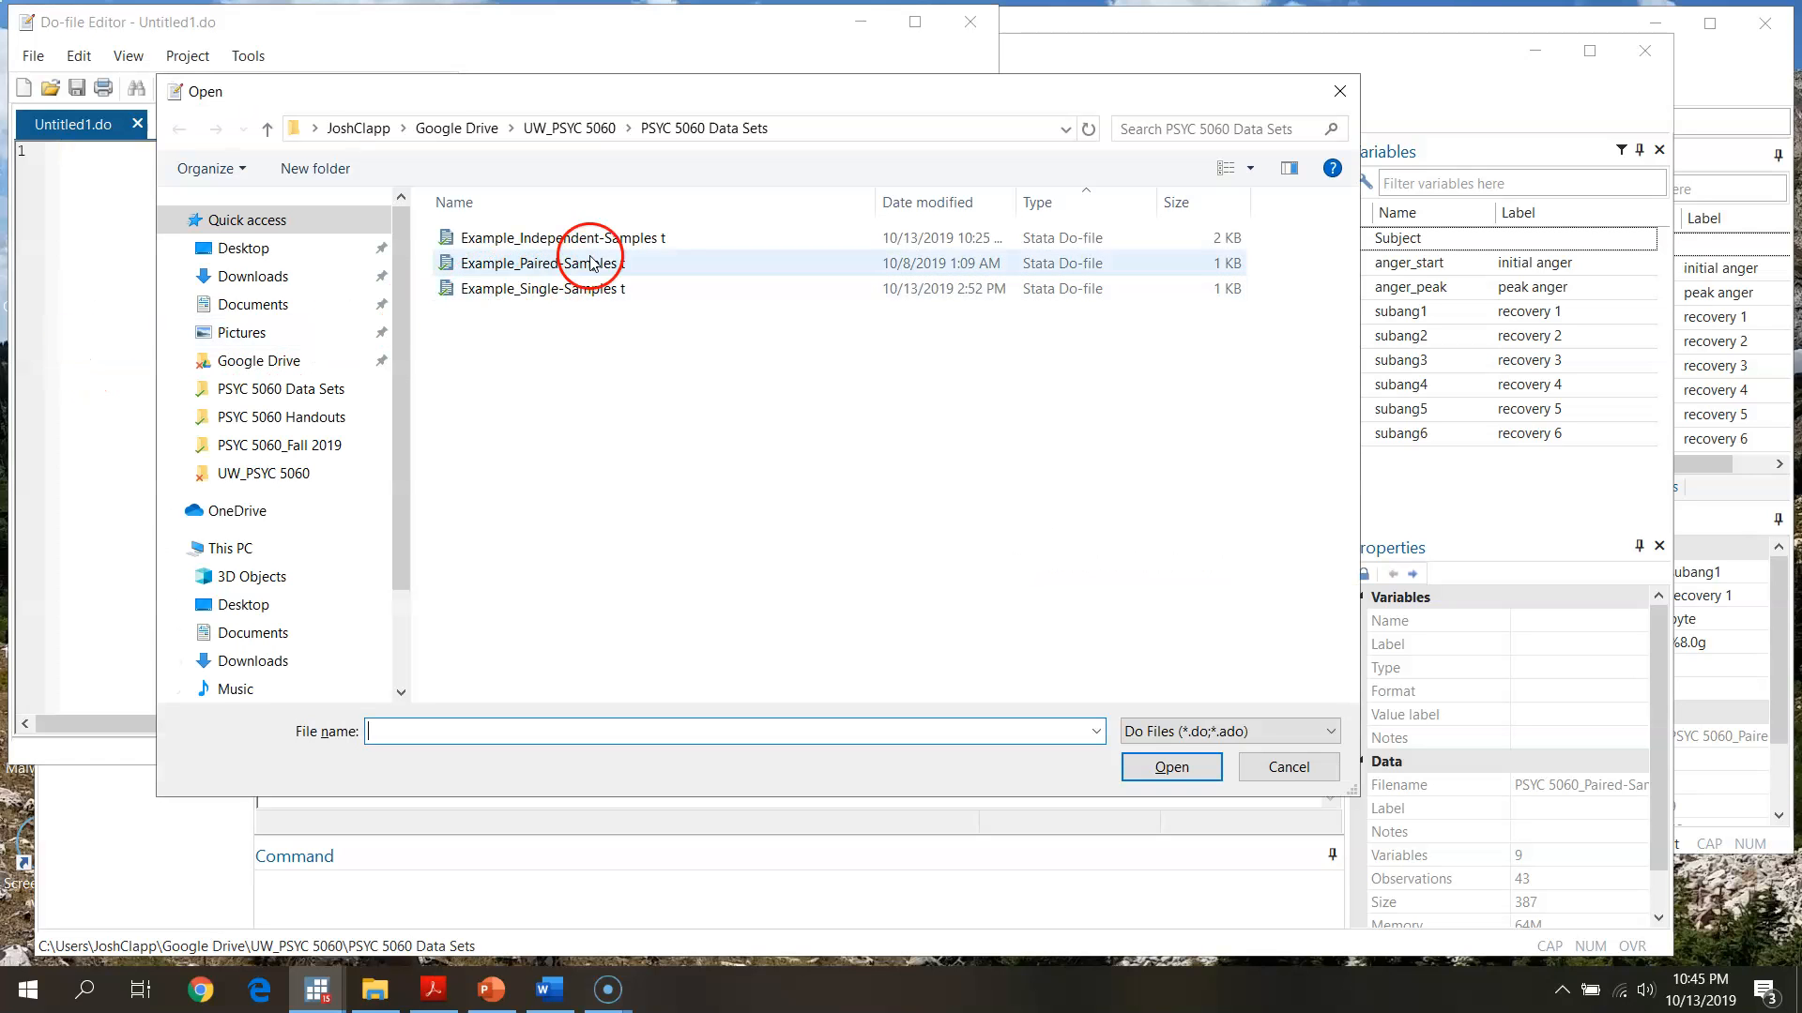
{"action": "double_click", "coordinate": [619, 265]}
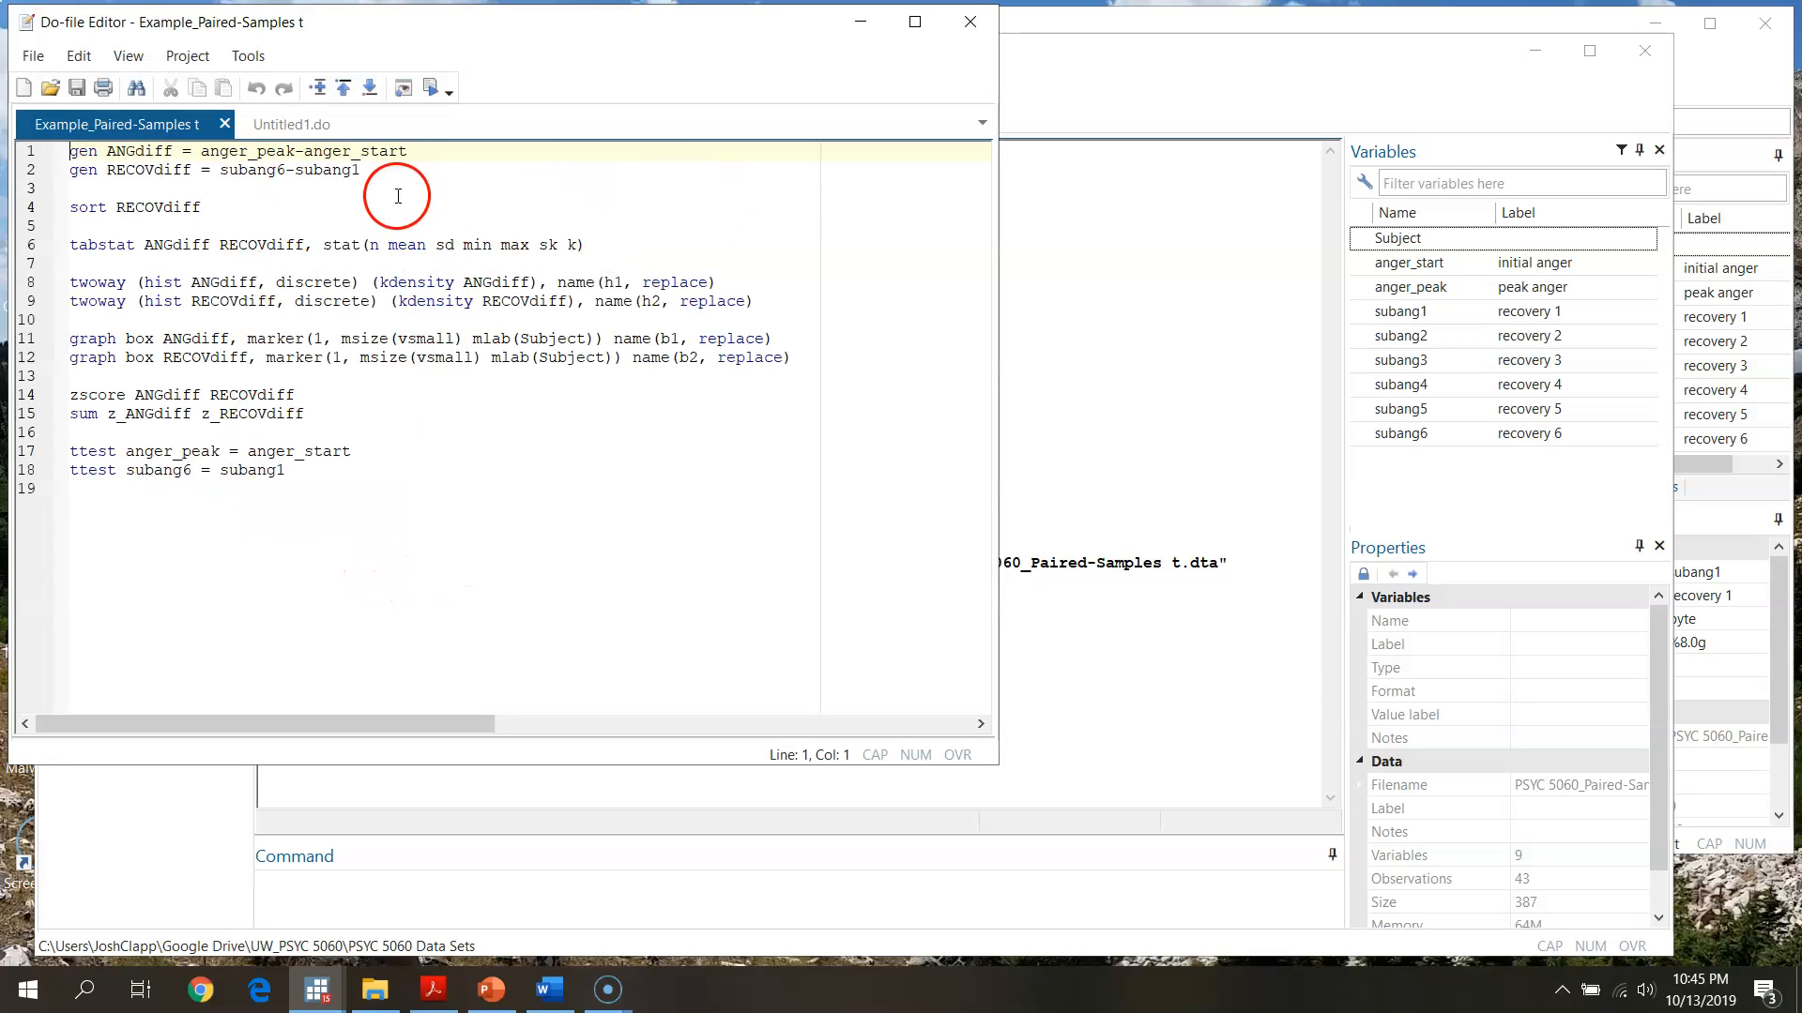
Add a blank line and the comment "** Accuracy and Plausibility" above the gen commands in the do-file.
{"action": "key", "text": "Return"}
{"action": "left_click", "coordinate": [106, 156]}
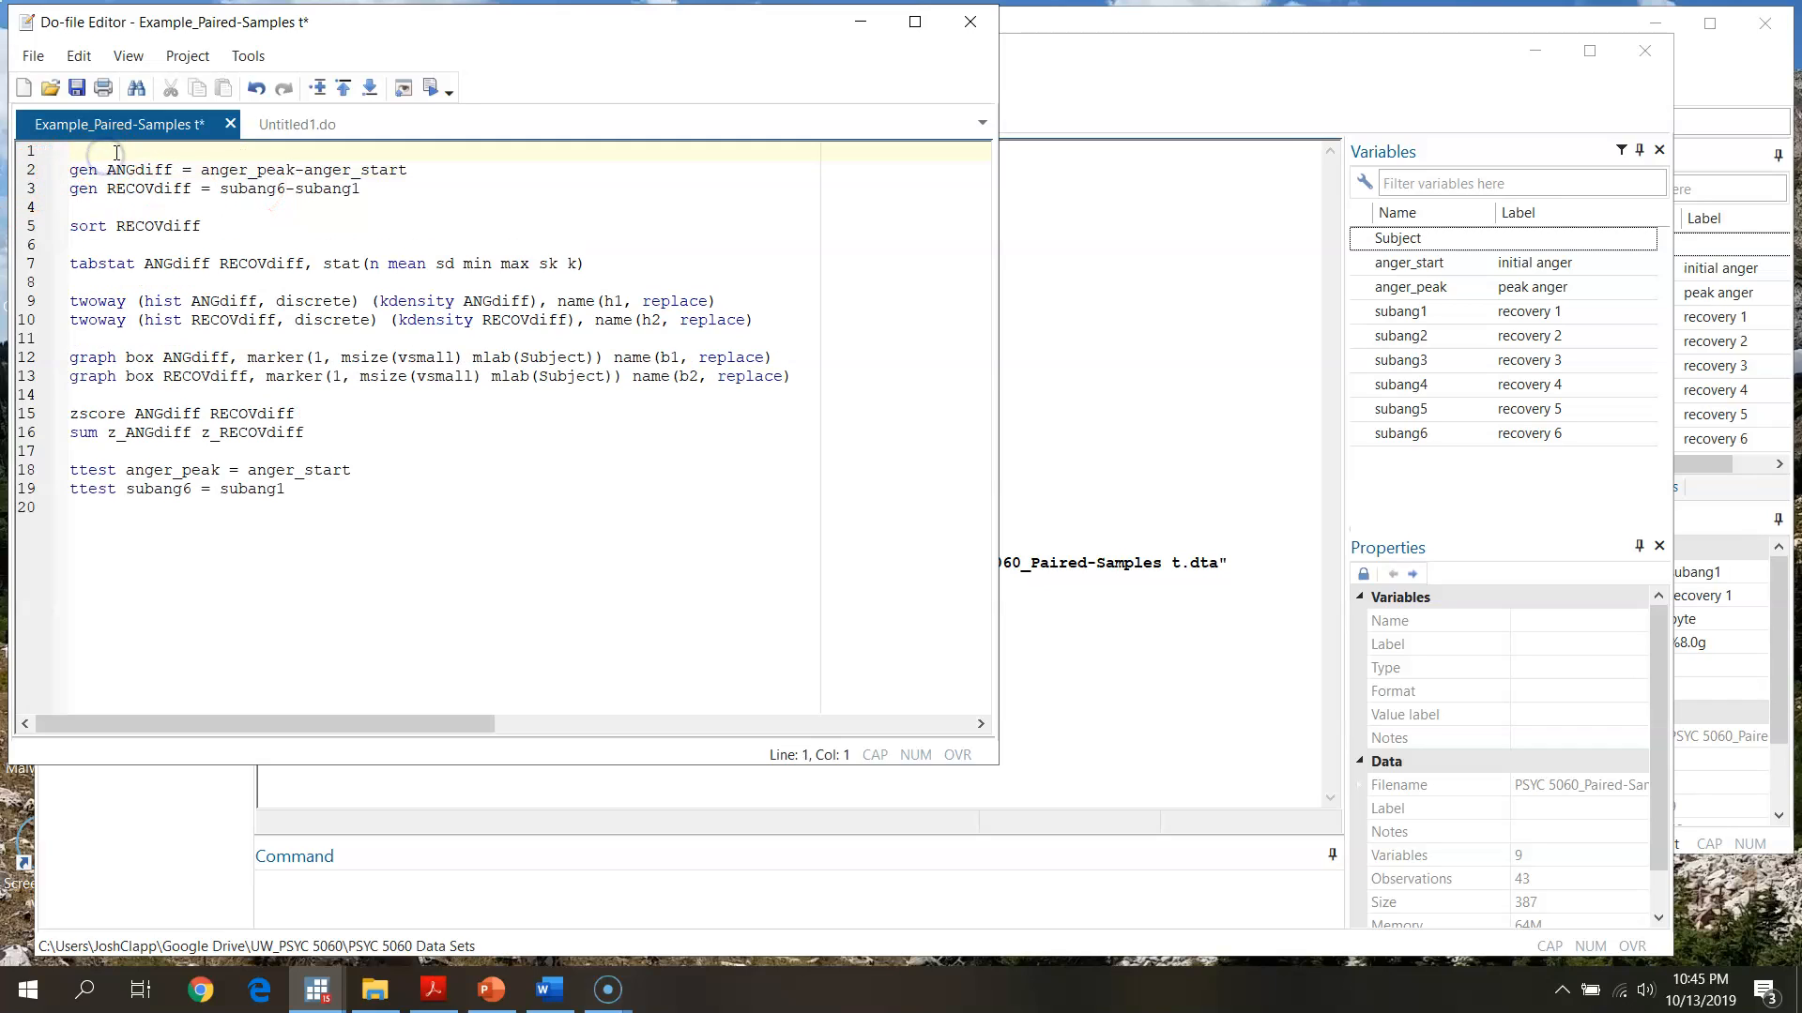
{"action": "key", "text": "Return"}
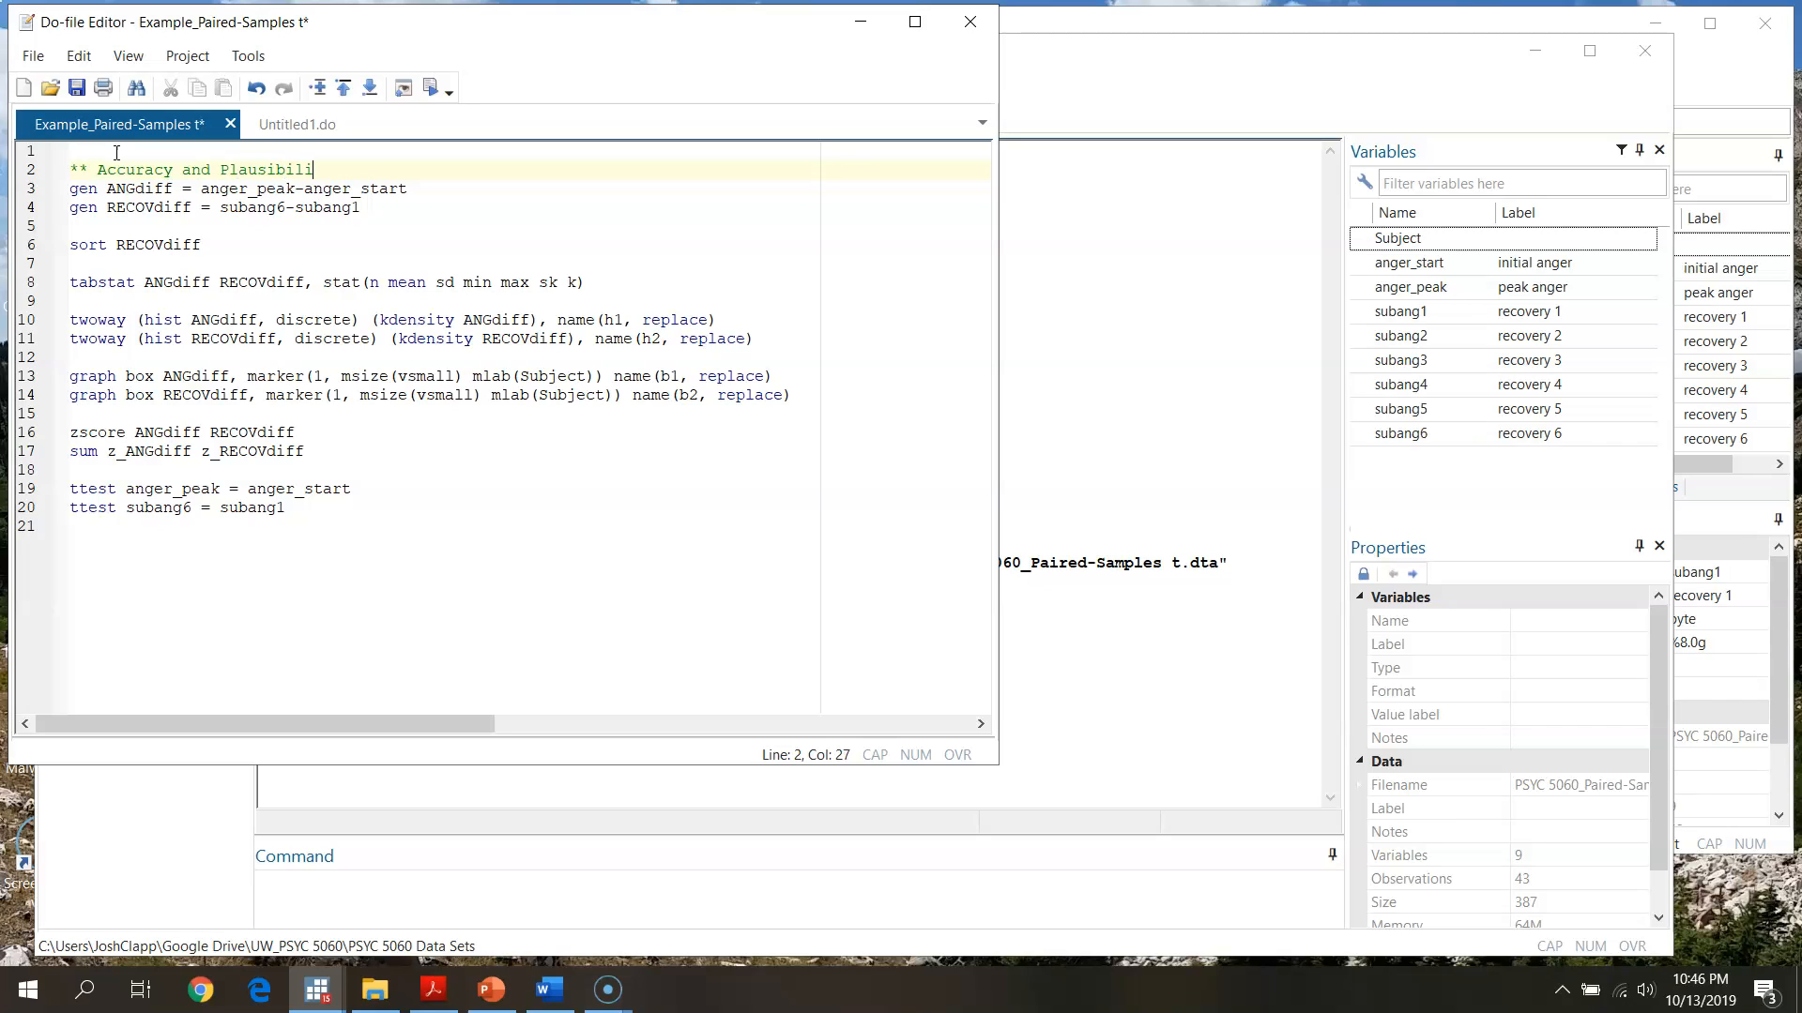
{"action": "key", "text": "Return"}
{"action": "key", "text": "BackSpace"}
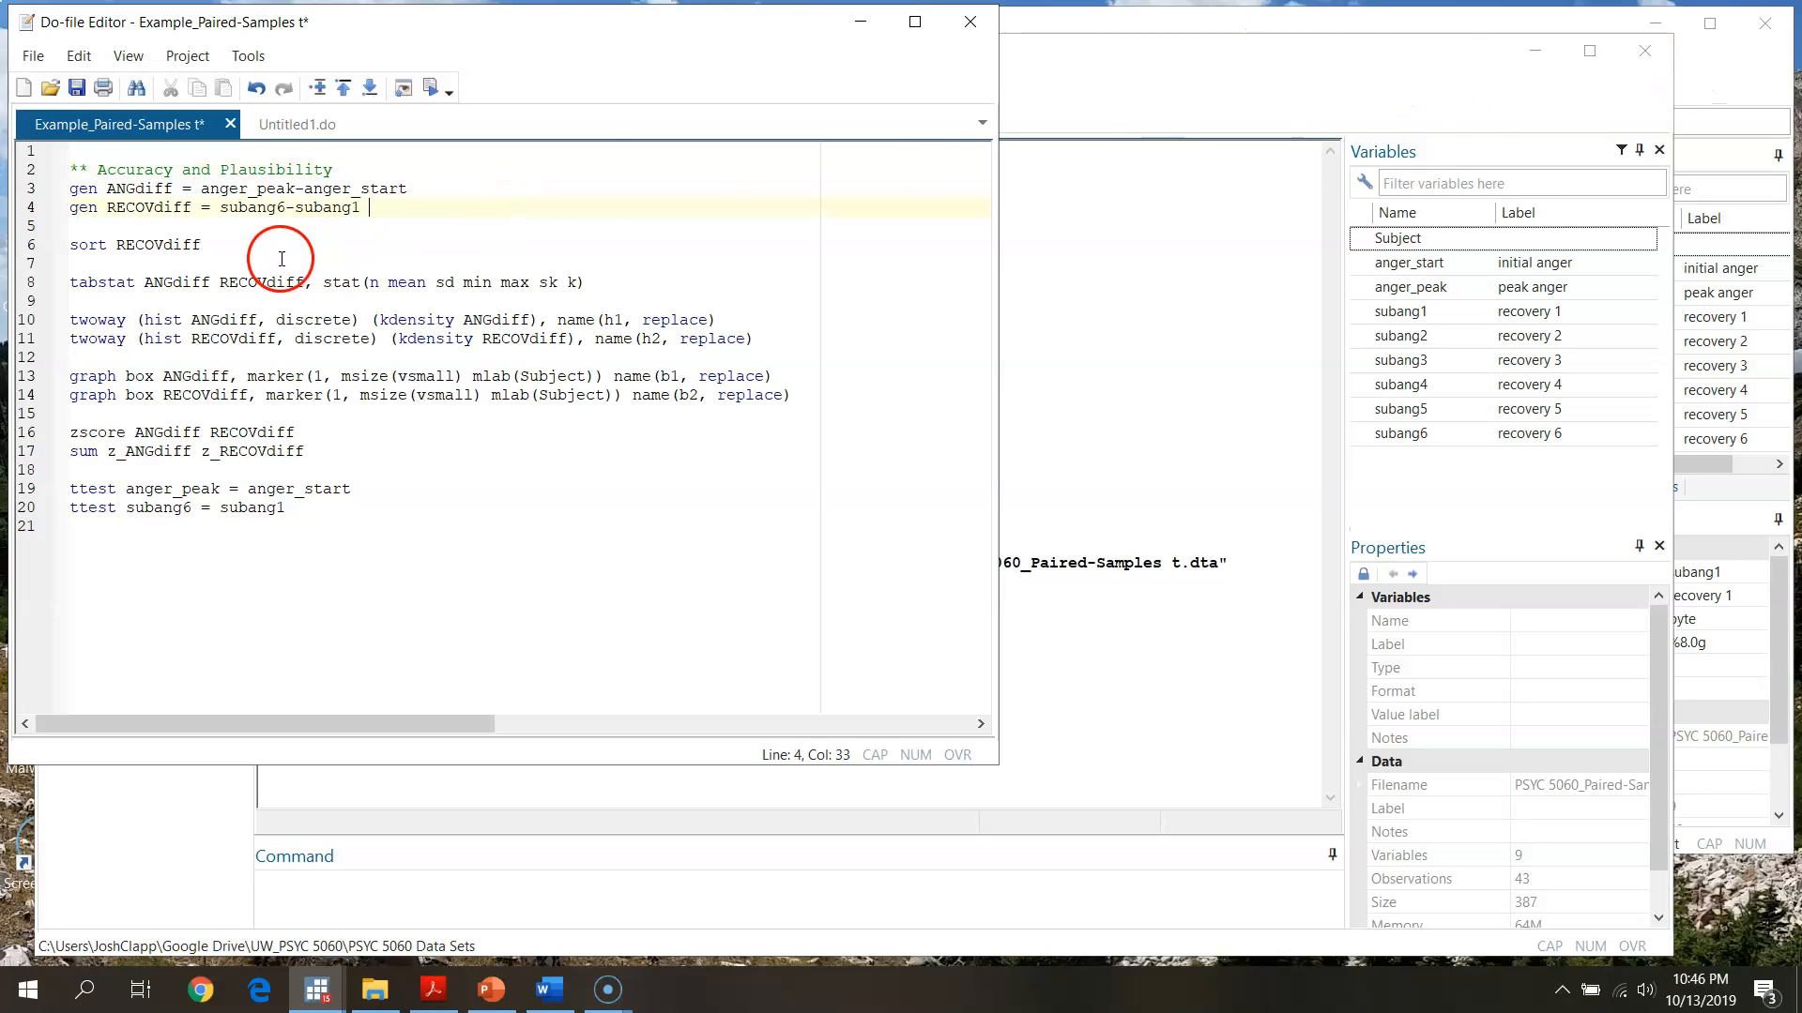
Bring back the Data Editor and compare the anger_start and anger_peak columns.
{"action": "left_click", "coordinate": [1176, 73]}
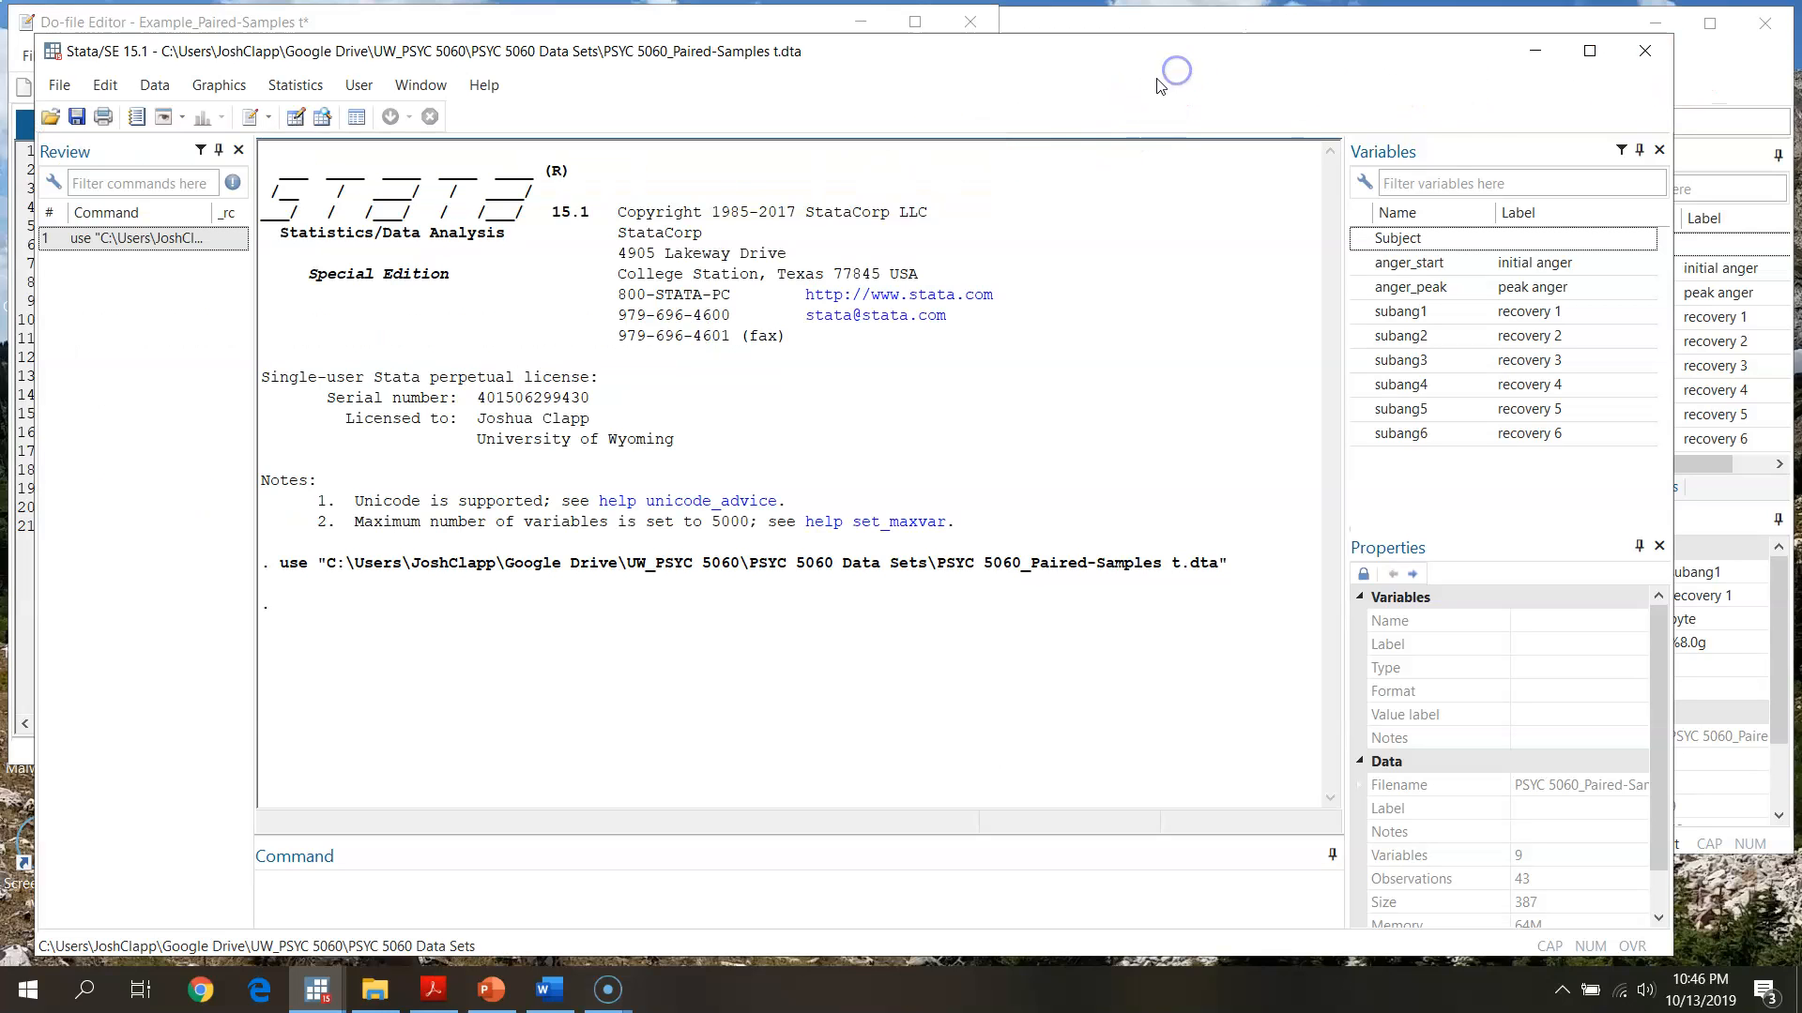
{"action": "left_click", "coordinate": [1700, 83]}
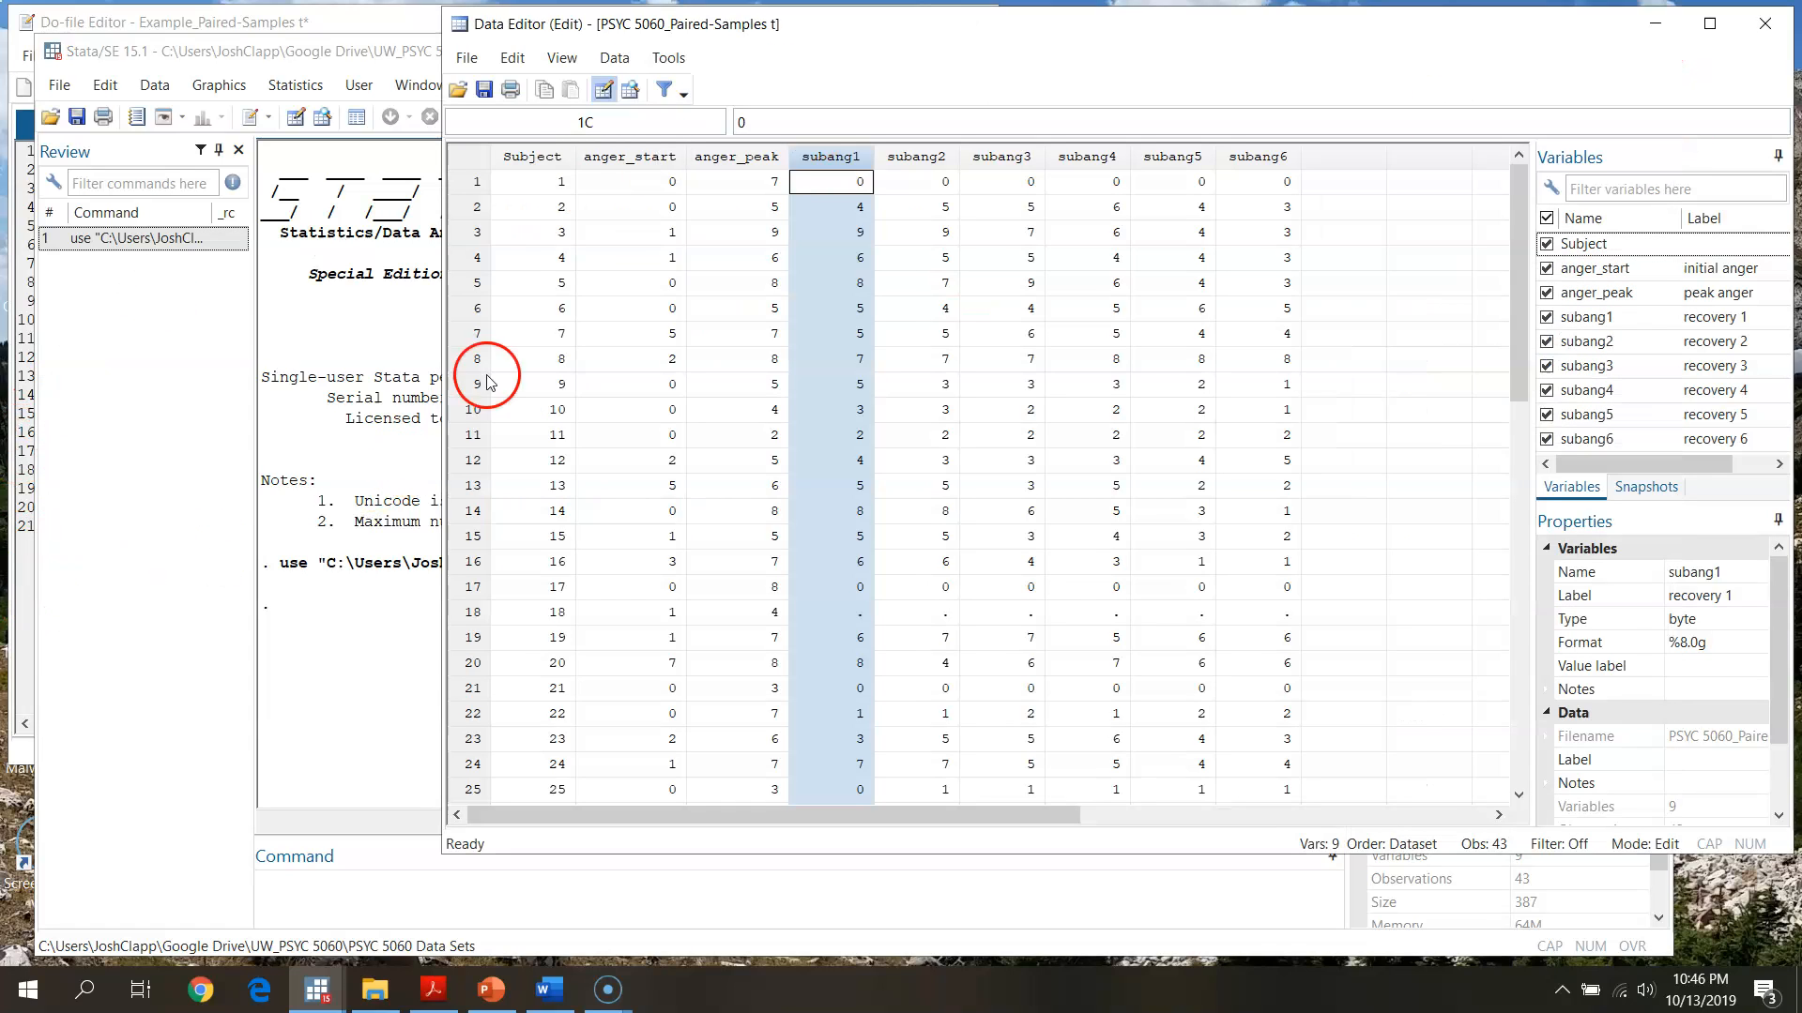
{"action": "left_click", "coordinate": [644, 156]}
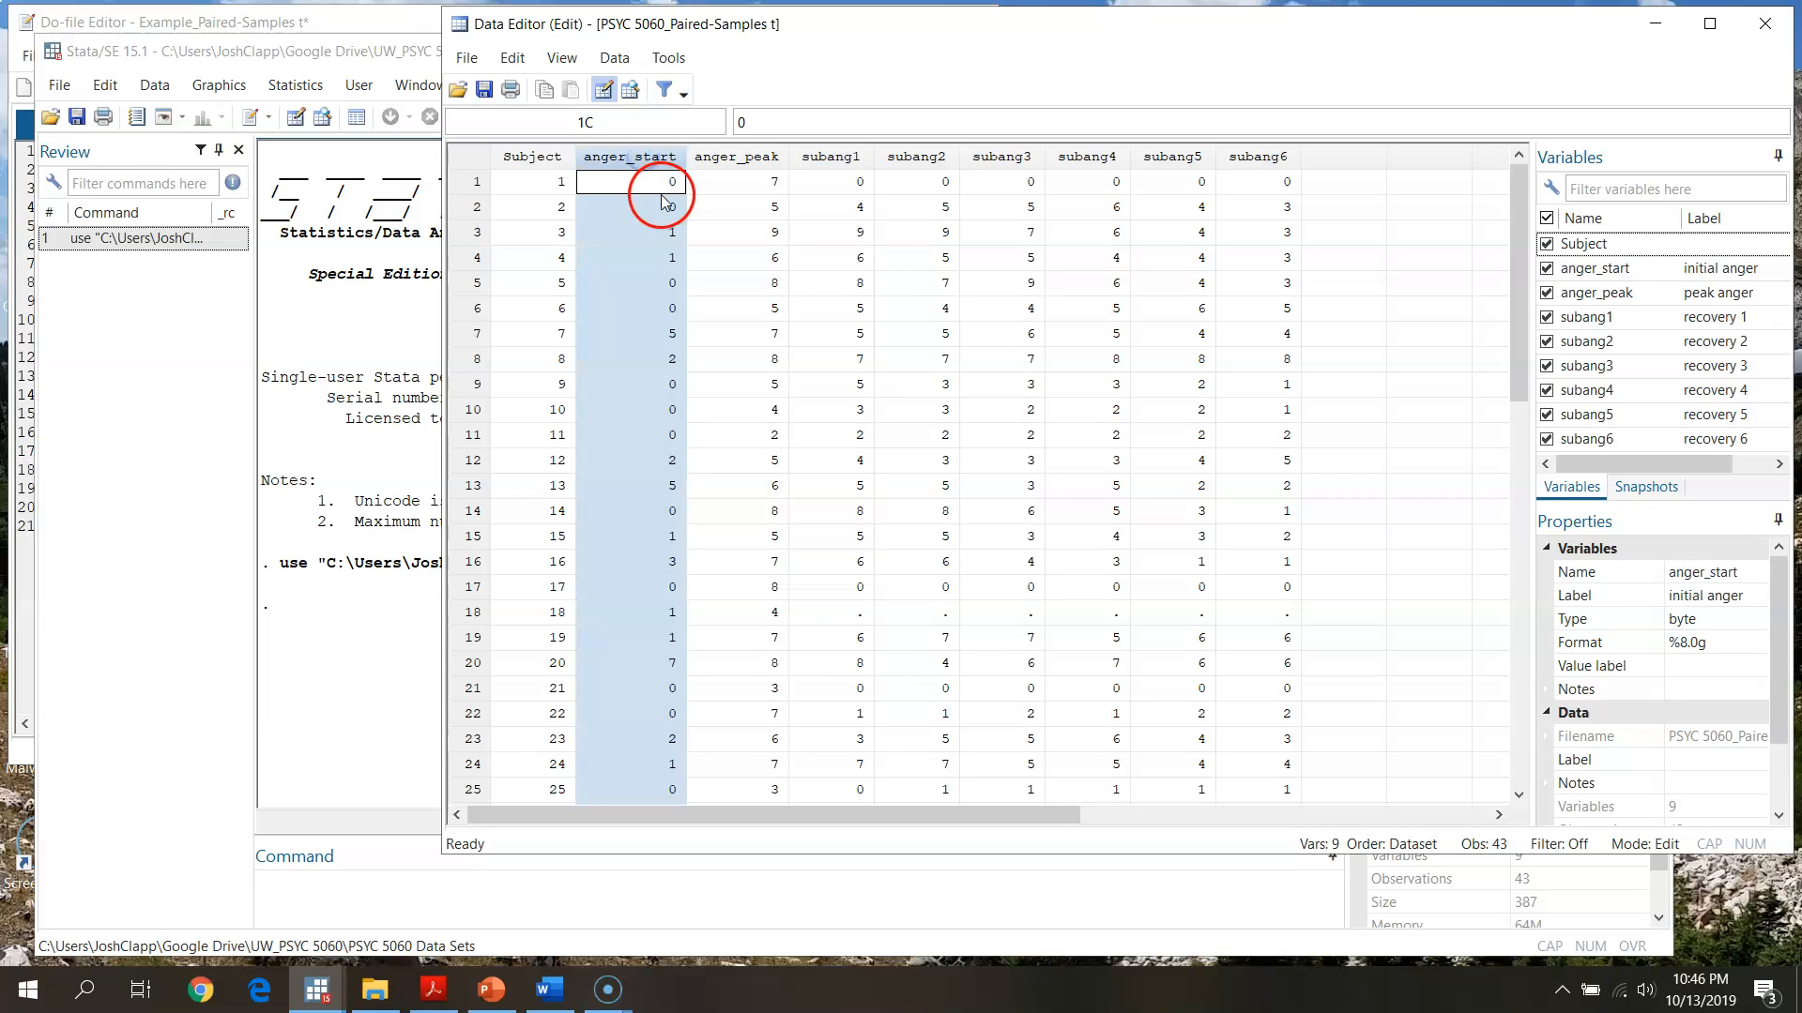
{"action": "left_click", "coordinate": [737, 156]}
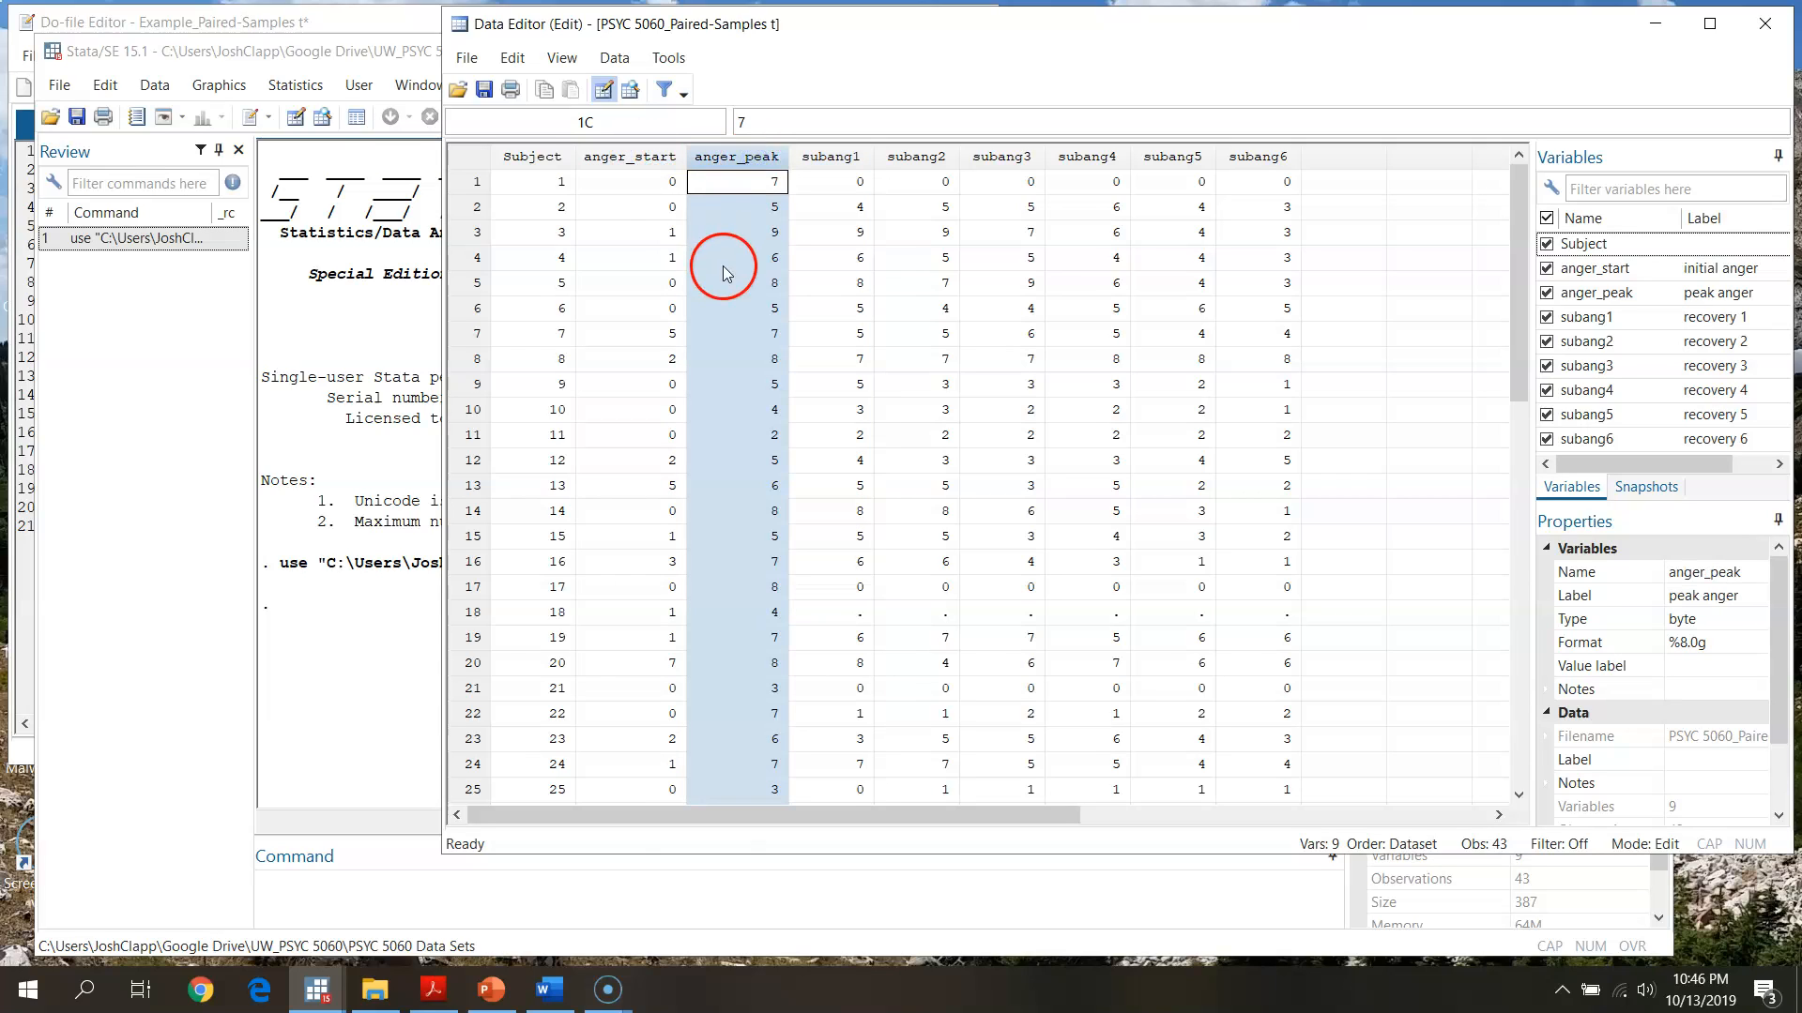
Examine the do-file's gen commands that compute ANGdiff as anger_peak-anger_start and RECOVdiff as subang6-subang1.
{"action": "left_click", "coordinate": [387, 21]}
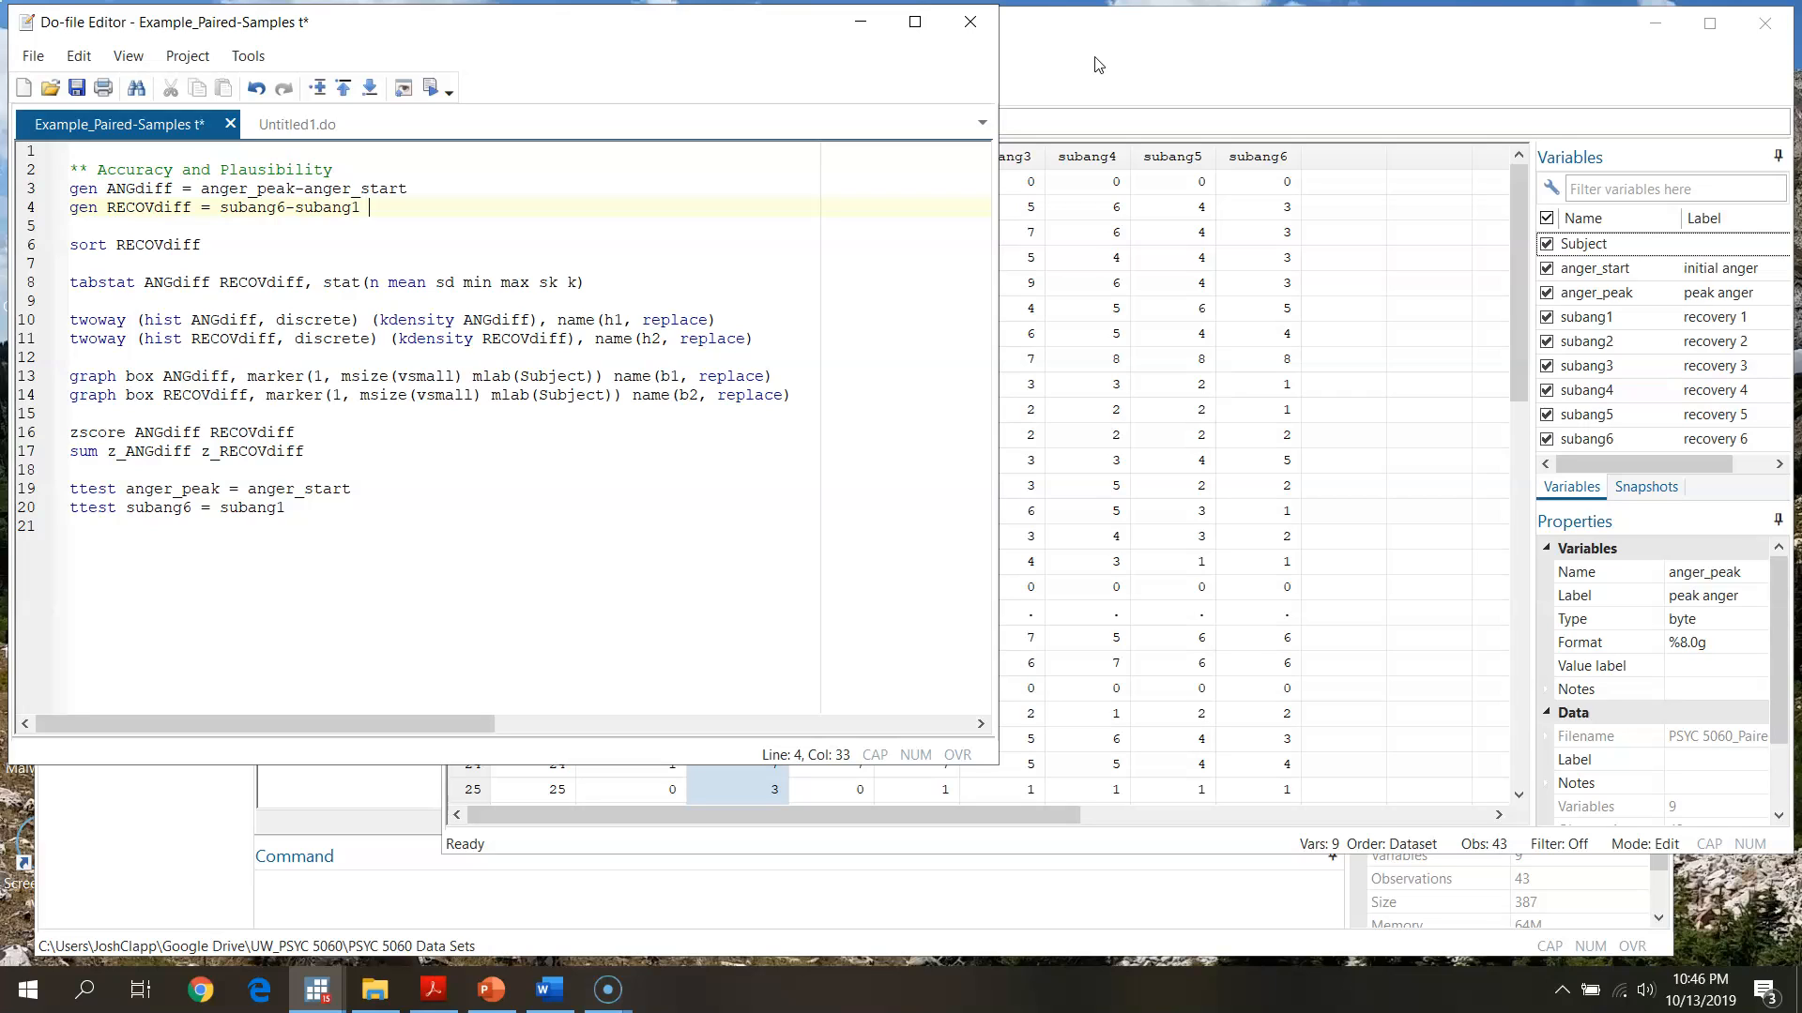
{"action": "left_click", "coordinate": [1067, 41]}
{"action": "left_click", "coordinate": [128, 189]}
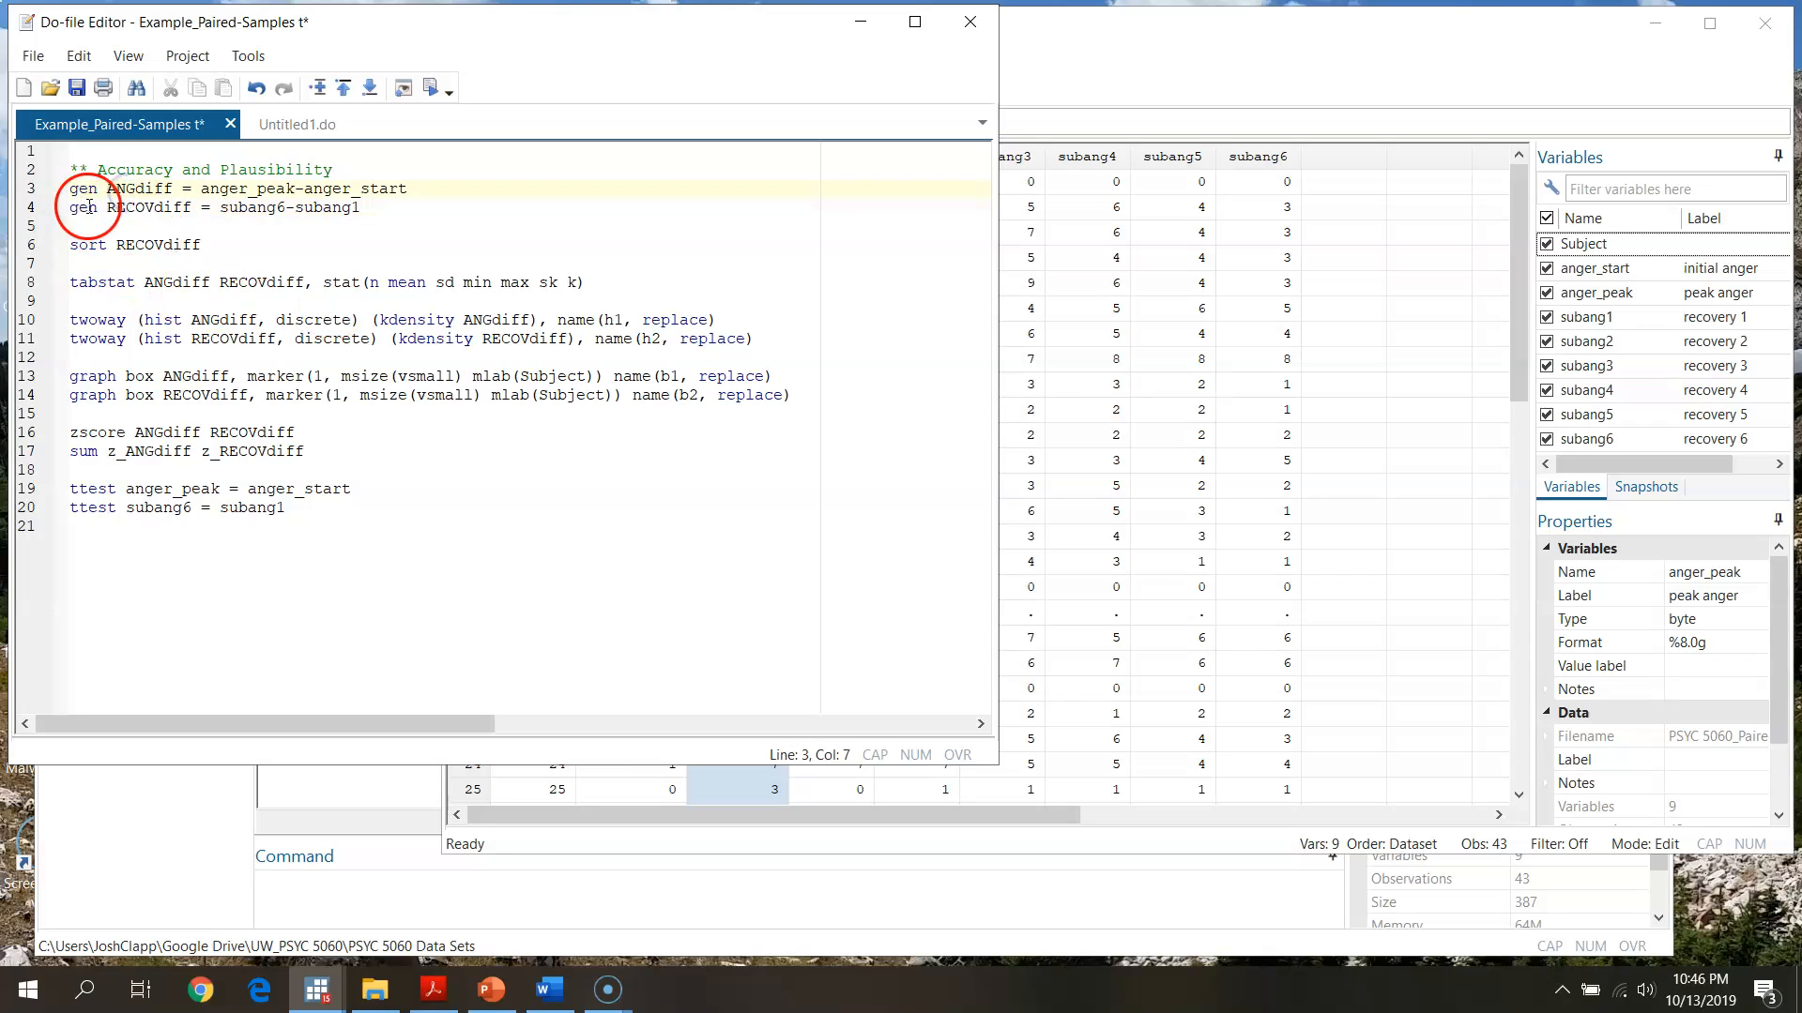
{"action": "left_click", "coordinate": [39, 189]}
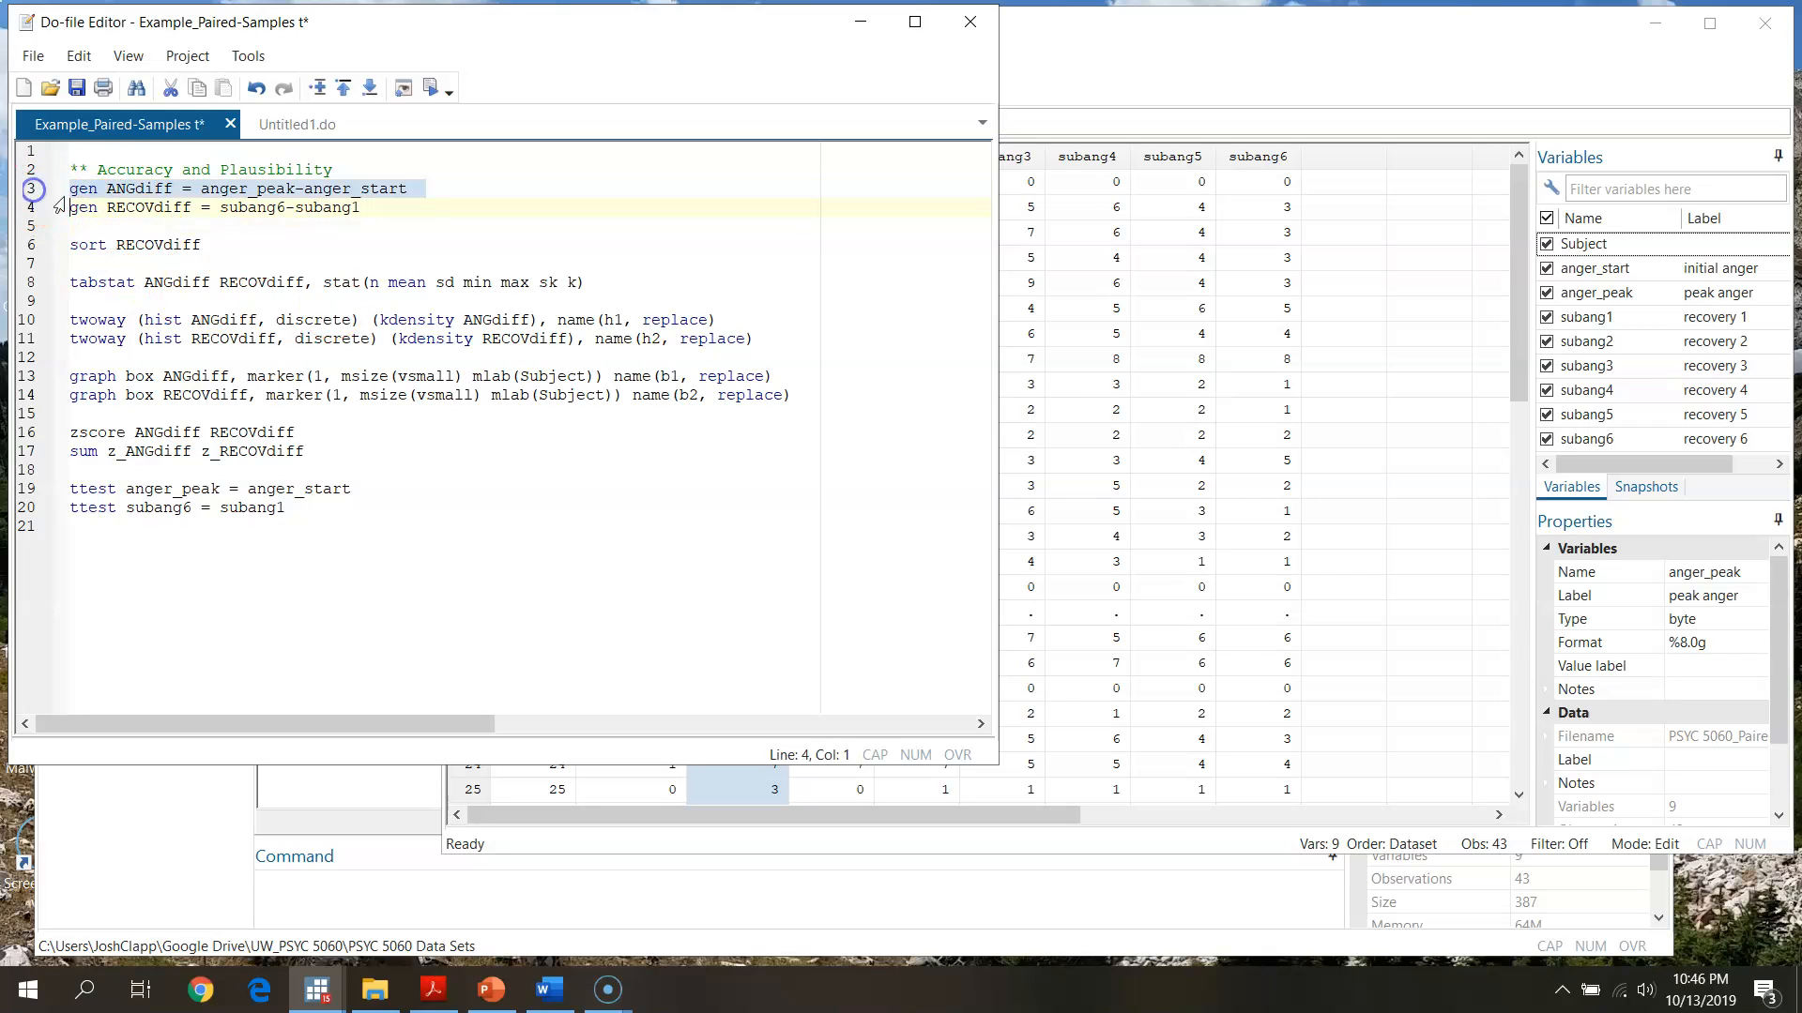
{"action": "left_click", "coordinate": [124, 189]}
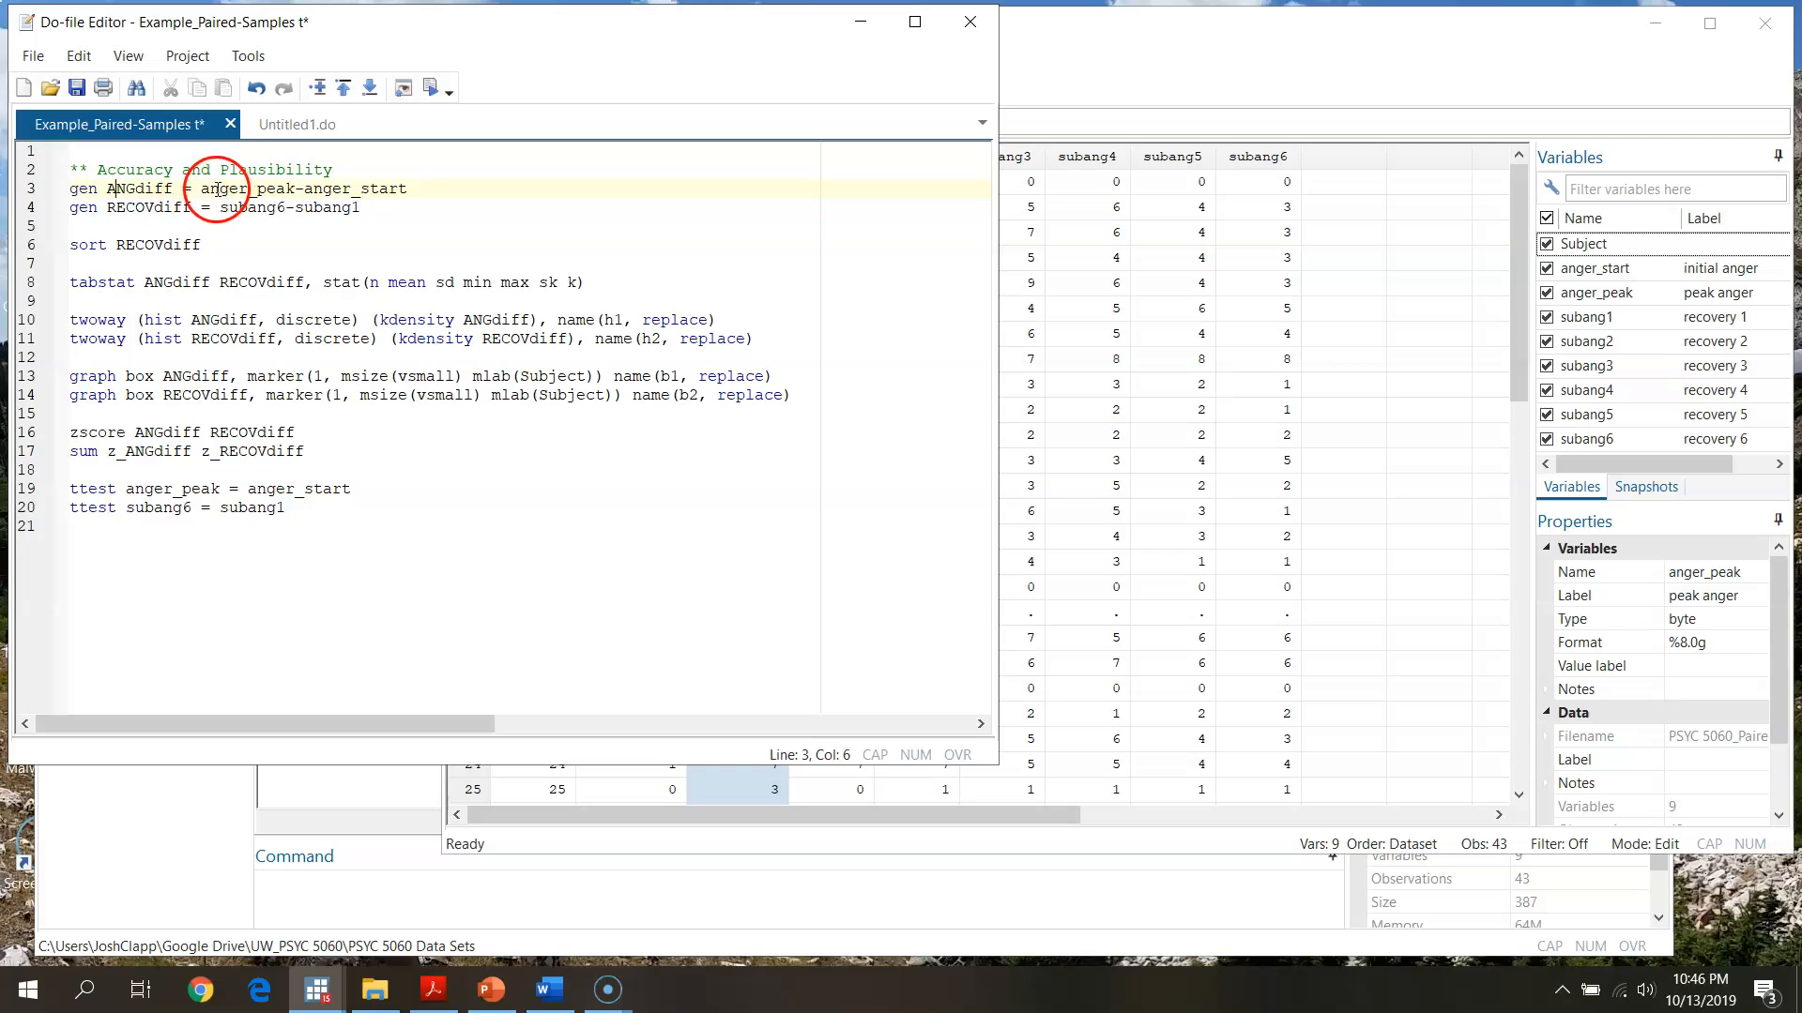
{"action": "left_click_drag", "start_coordinate": [201, 189], "coordinate": [407, 189]}
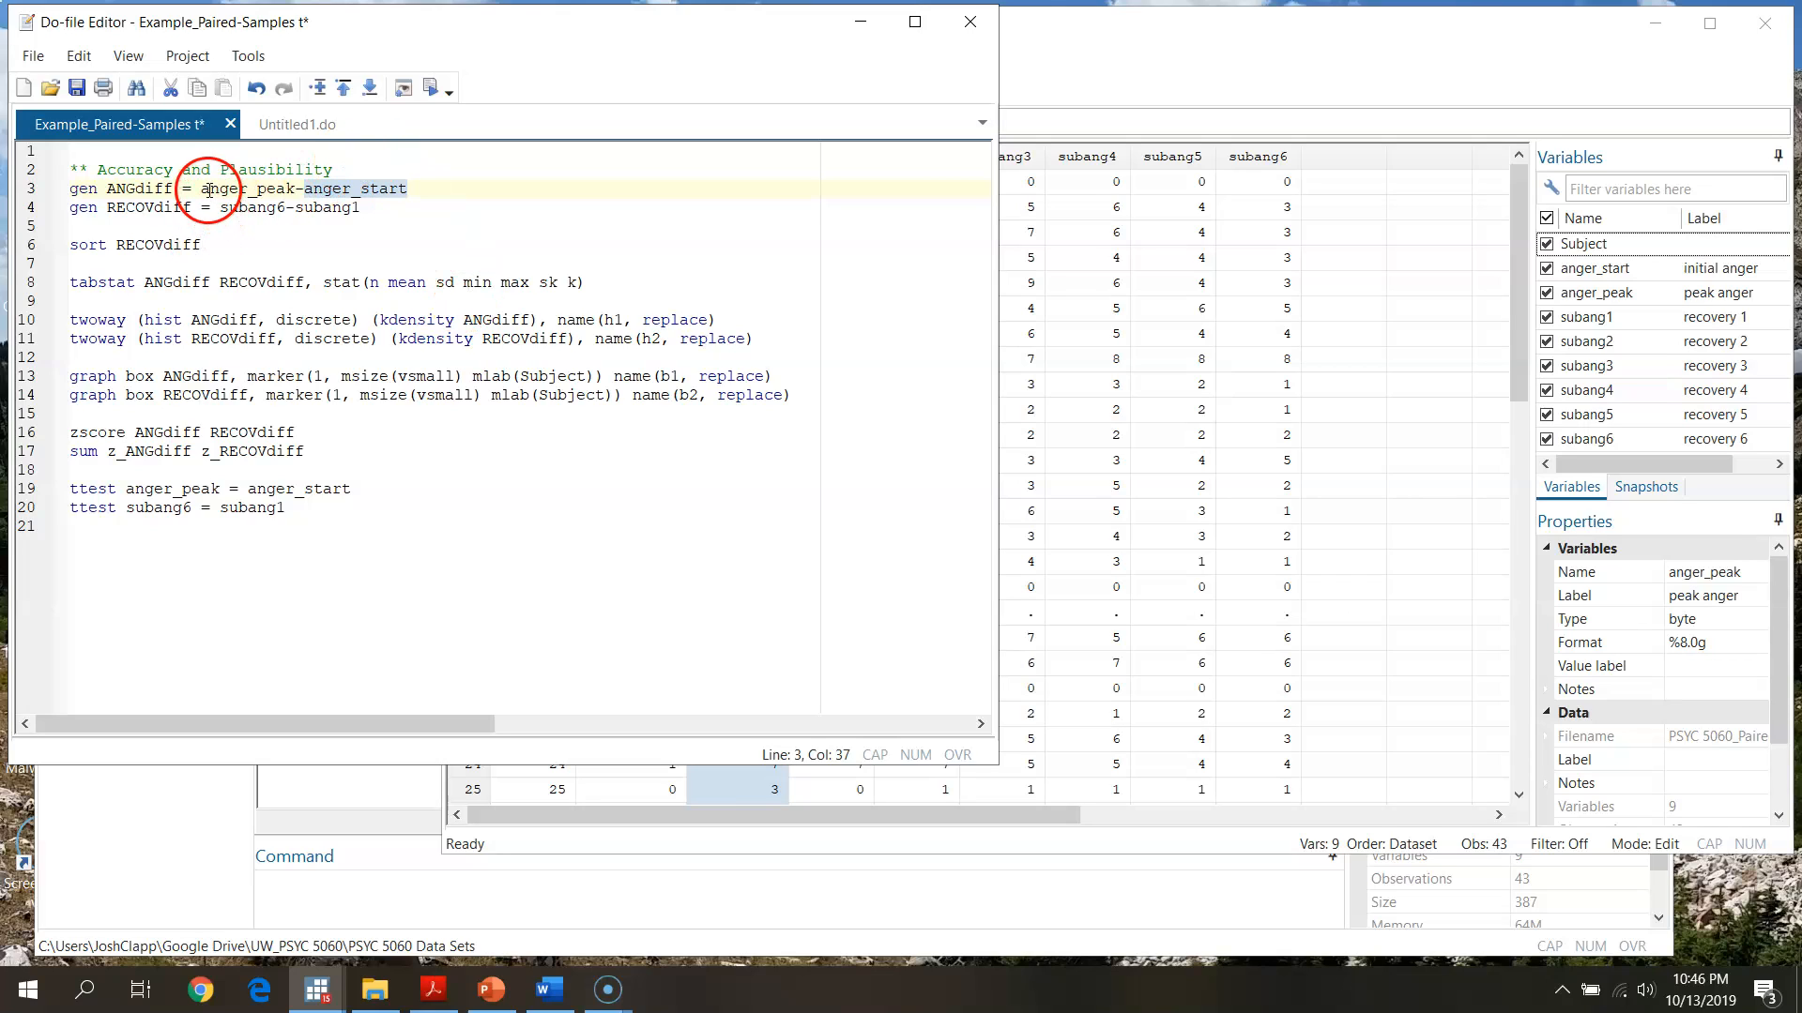
{"action": "left_click_drag", "start_coordinate": [202, 189], "coordinate": [258, 188]}
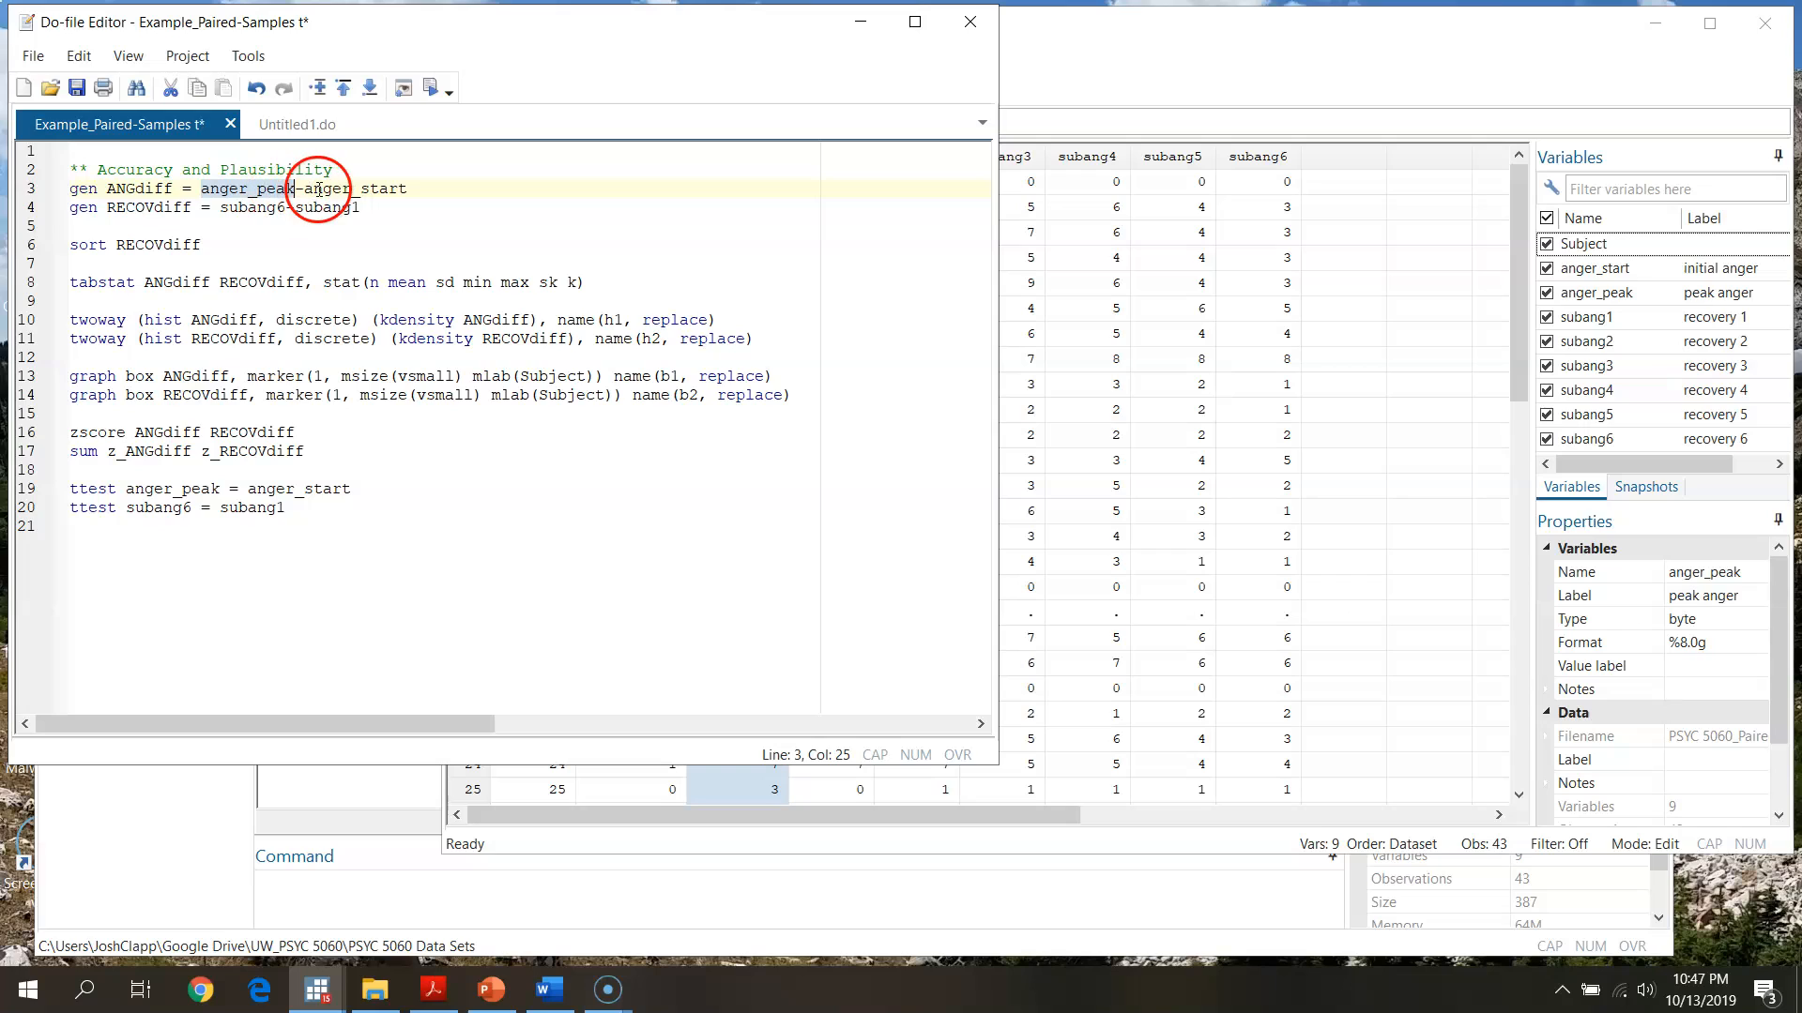
{"action": "left_click_drag", "start_coordinate": [306, 188], "coordinate": [441, 189]}
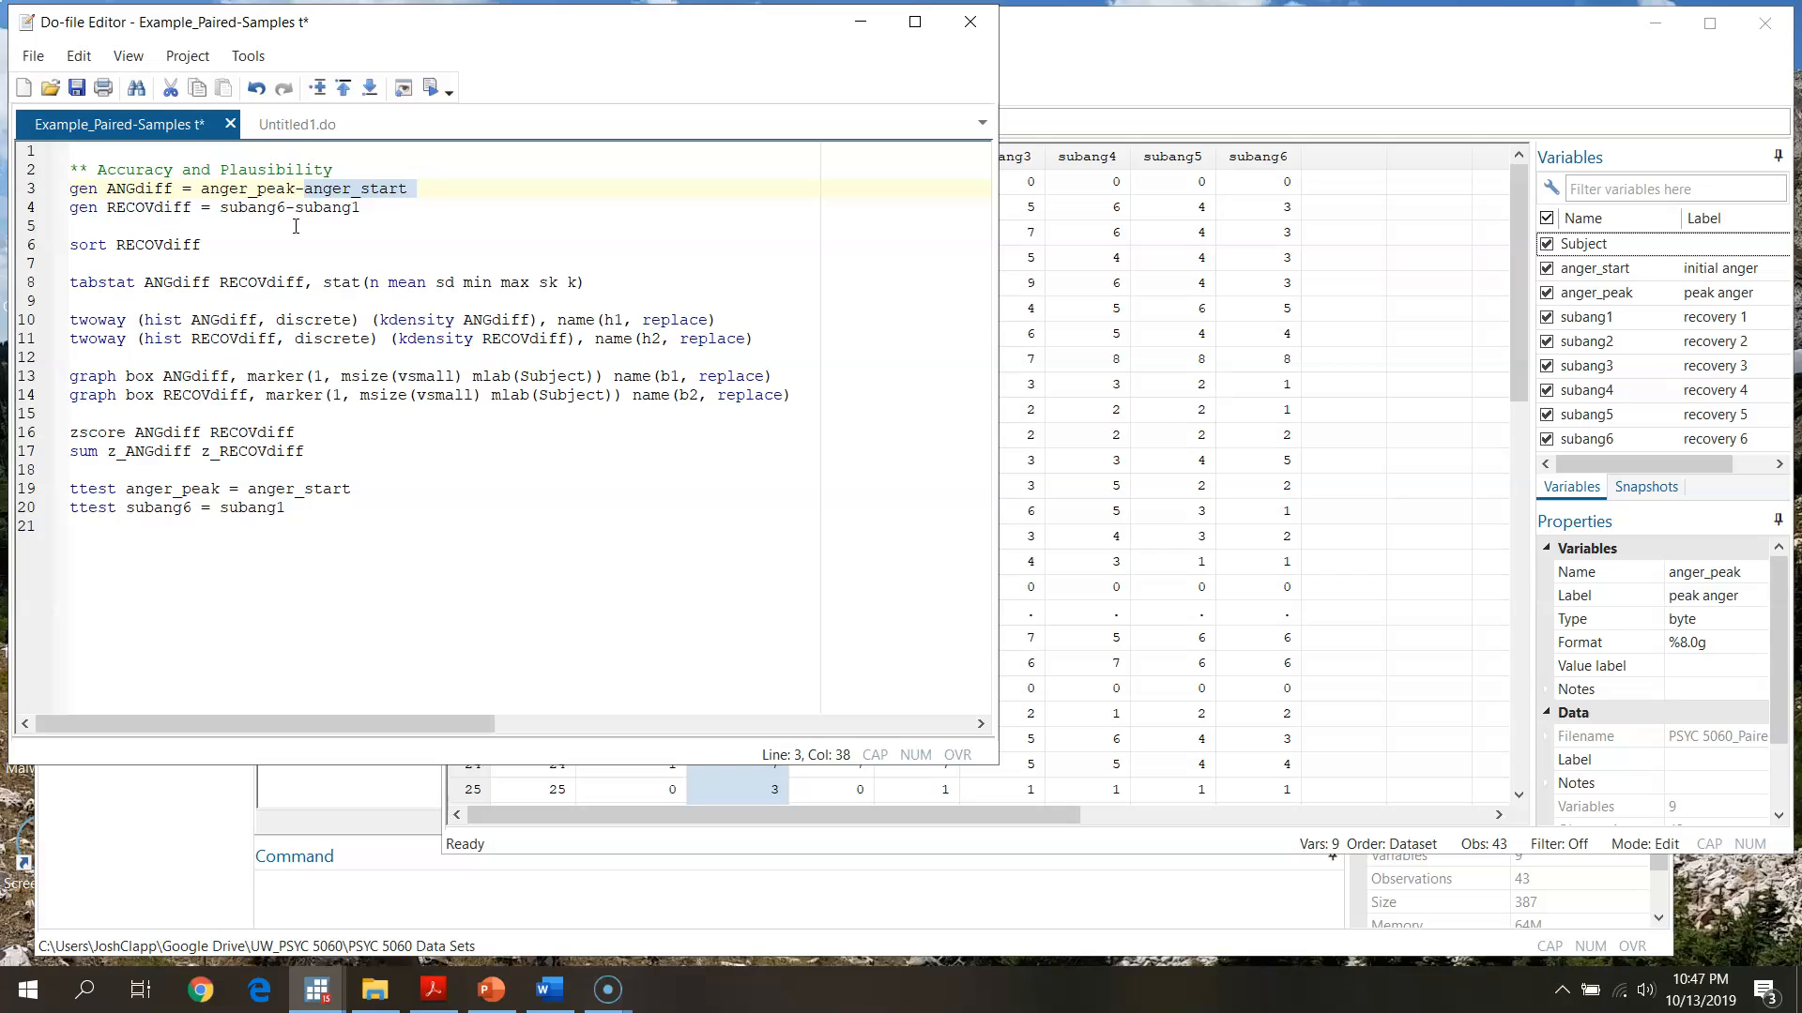
{"action": "left_click", "coordinate": [135, 189]}
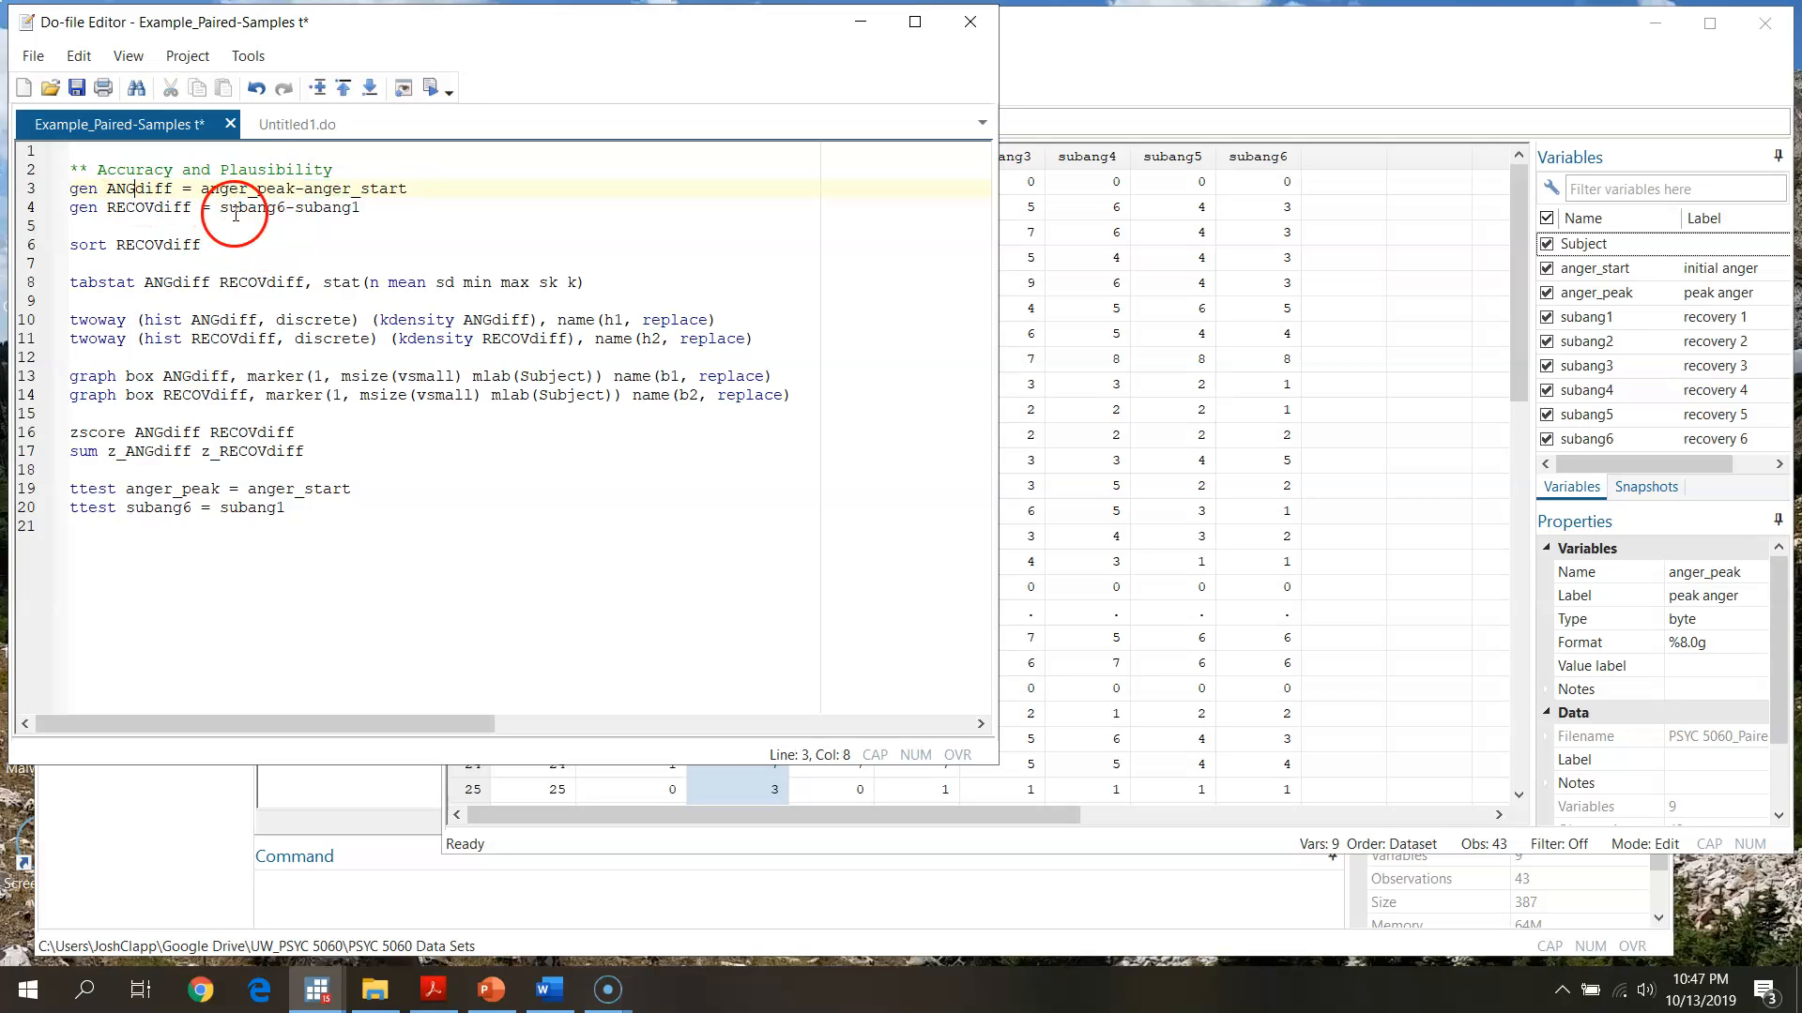
{"action": "left_click", "coordinate": [162, 210]}
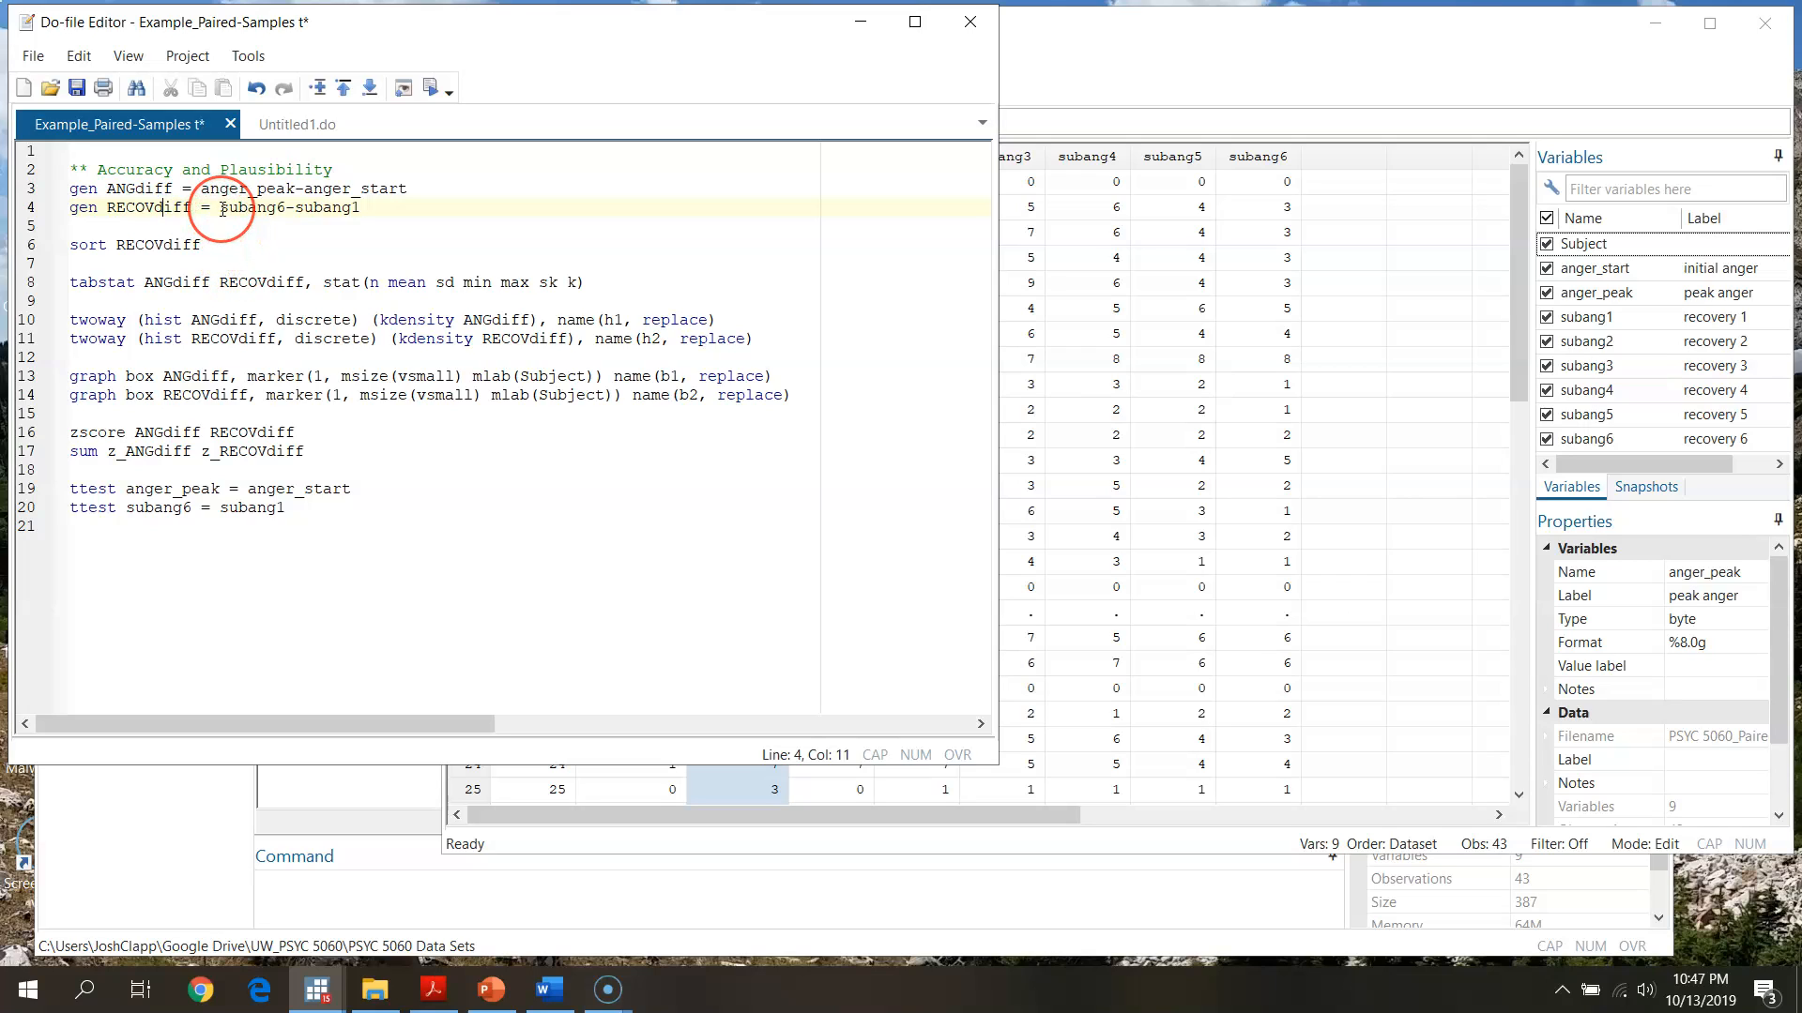
{"action": "left_click_drag", "start_coordinate": [222, 209], "coordinate": [245, 206]}
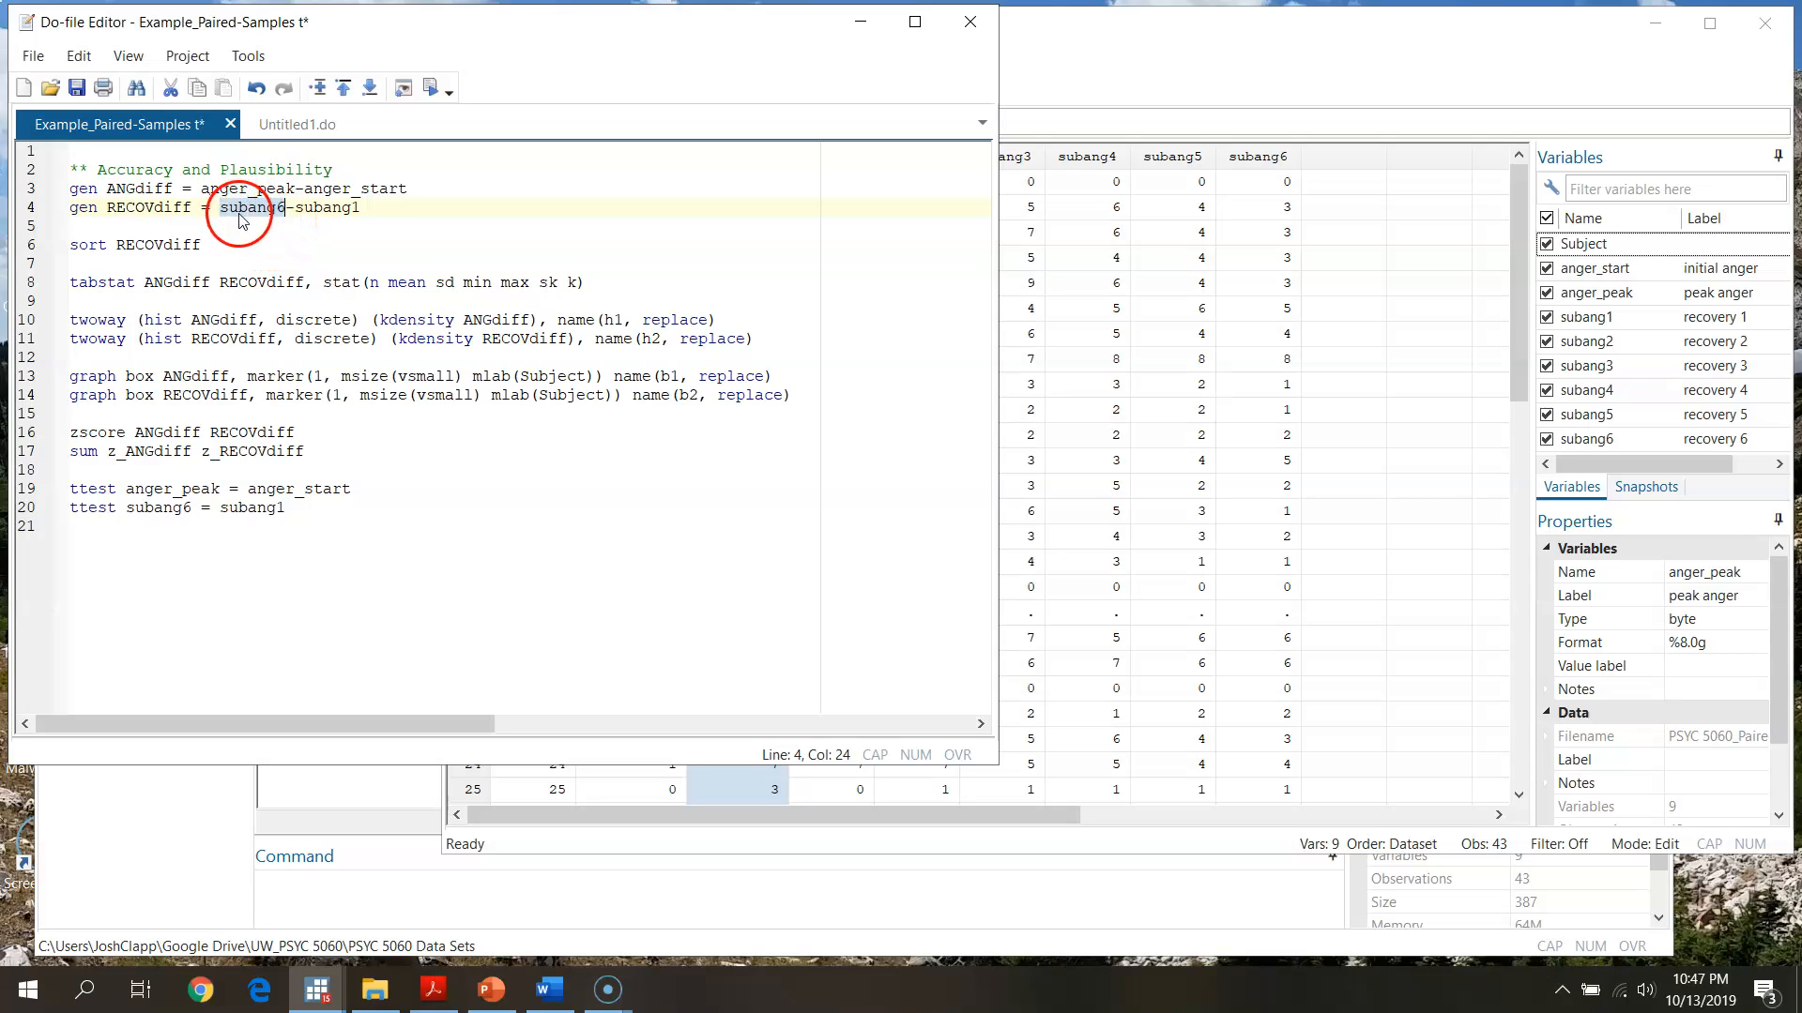
{"action": "left_click_drag", "start_coordinate": [294, 206], "coordinate": [369, 207]}
{"action": "left_click", "coordinate": [335, 326]}
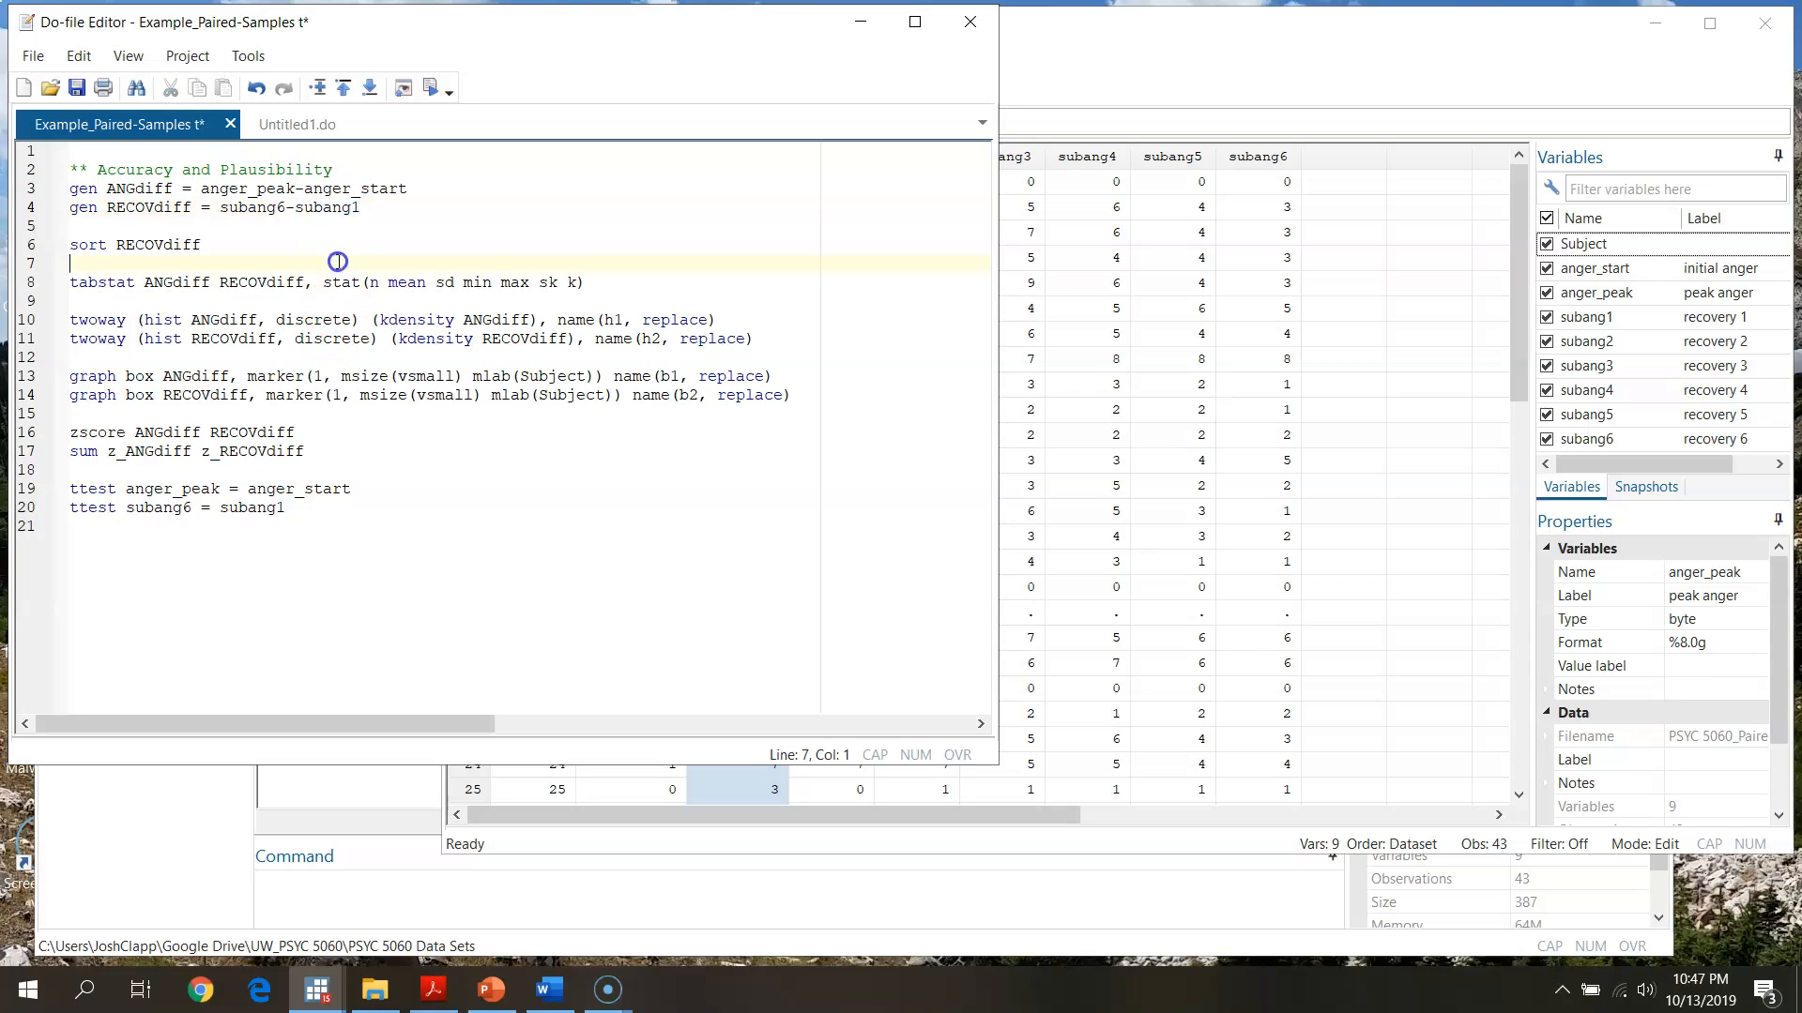
Run only the two gen commands for ANGdiff and RECOVdiff, and show the new columns in the Data Editor.
{"action": "left_click_drag", "start_coordinate": [28, 188], "coordinate": [29, 207]}
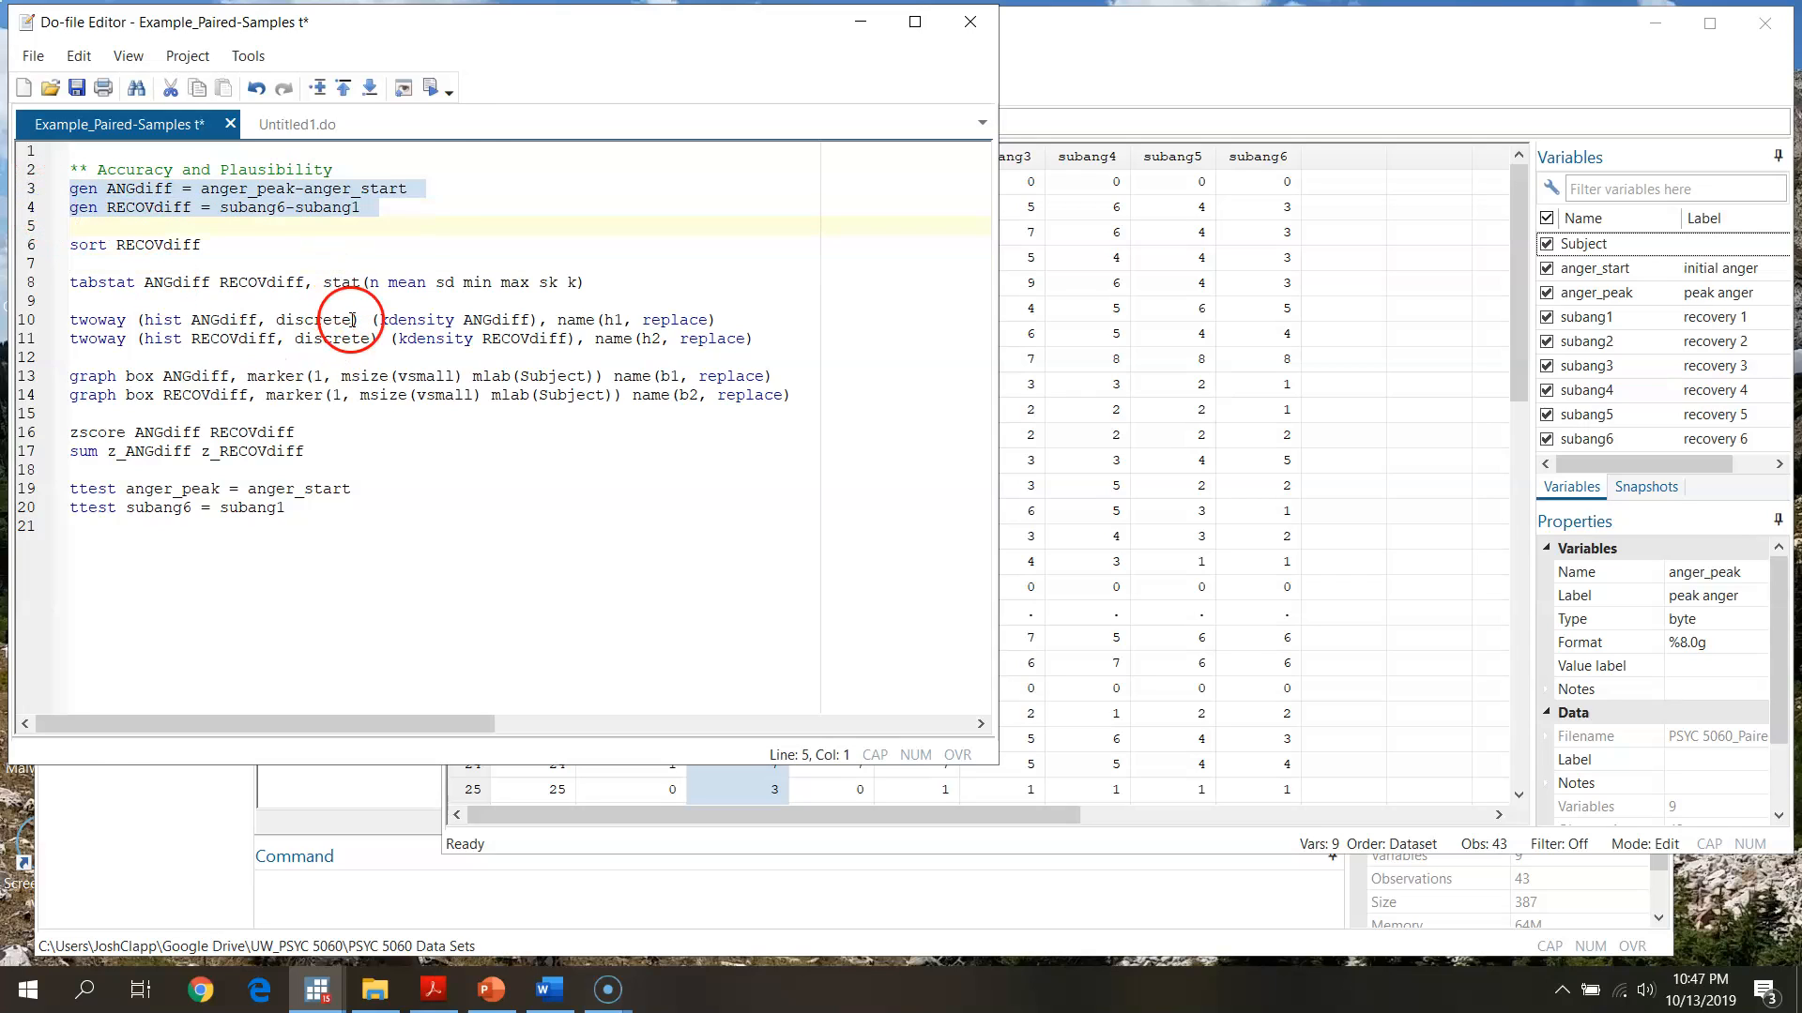
{"action": "left_click", "coordinate": [432, 87]}
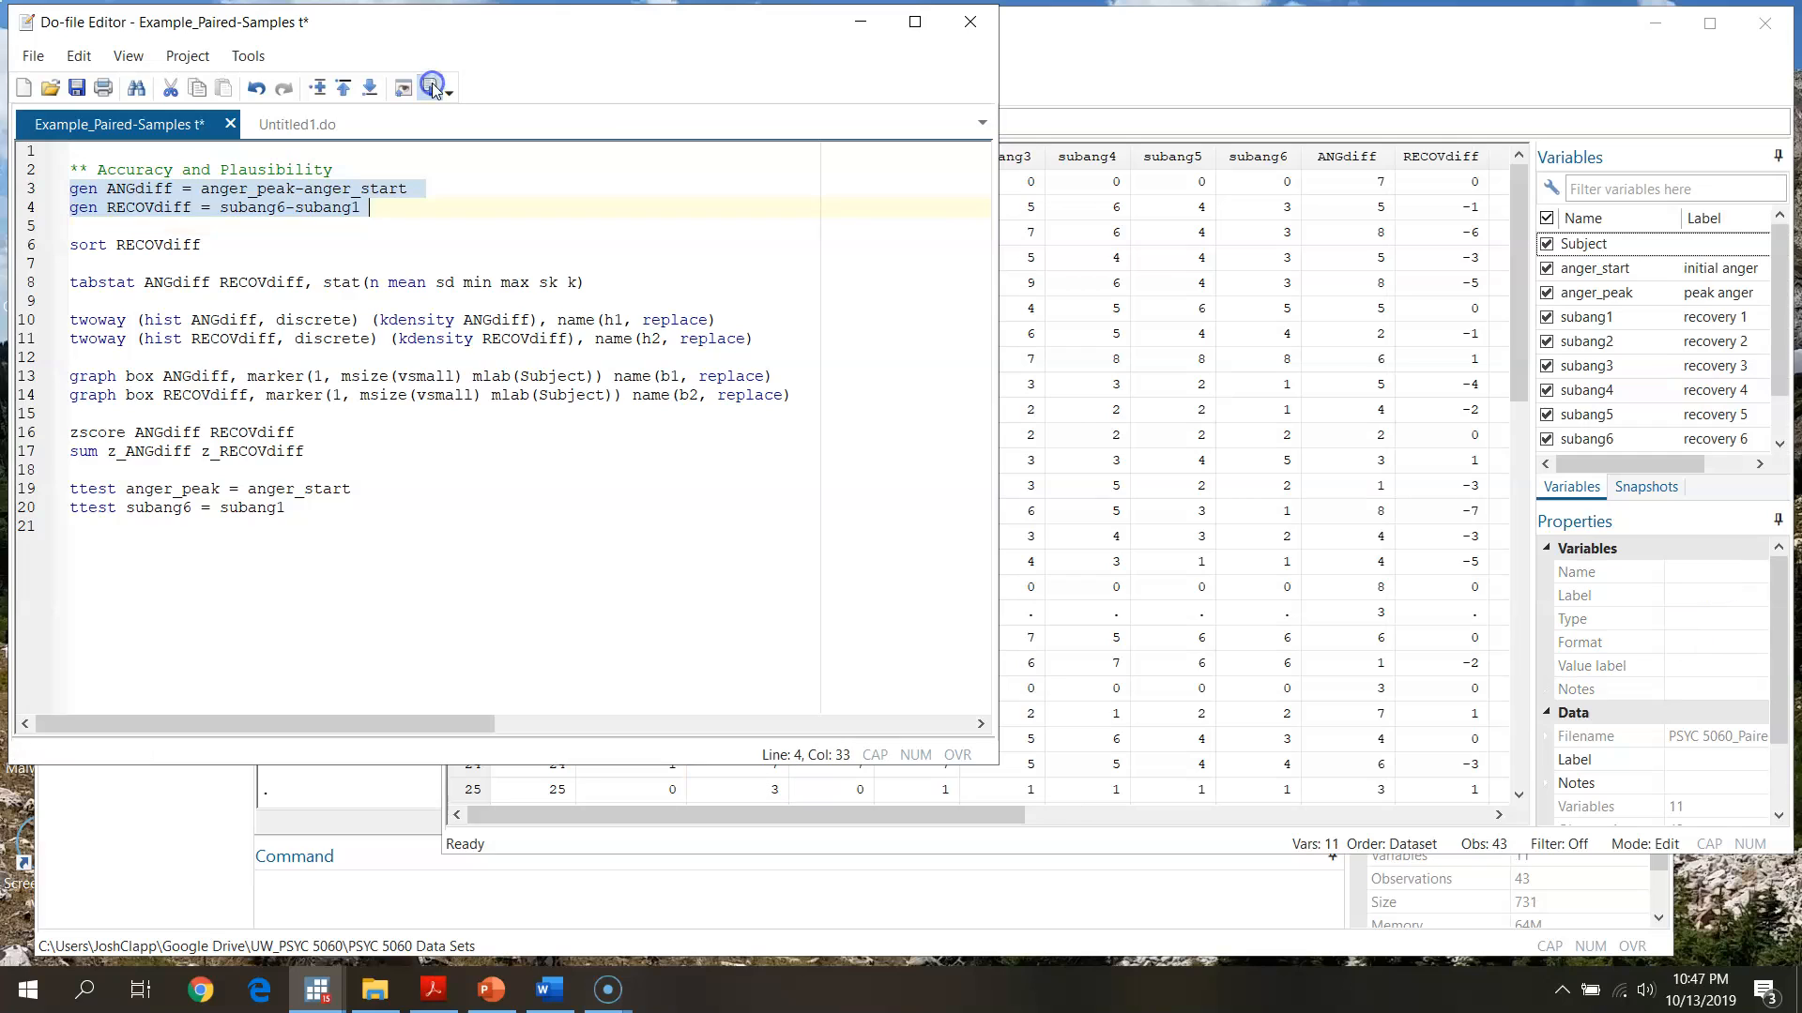
{"action": "left_click", "coordinate": [1180, 20]}
{"action": "left_click_drag", "start_coordinate": [982, 817], "coordinate": [1077, 814]}
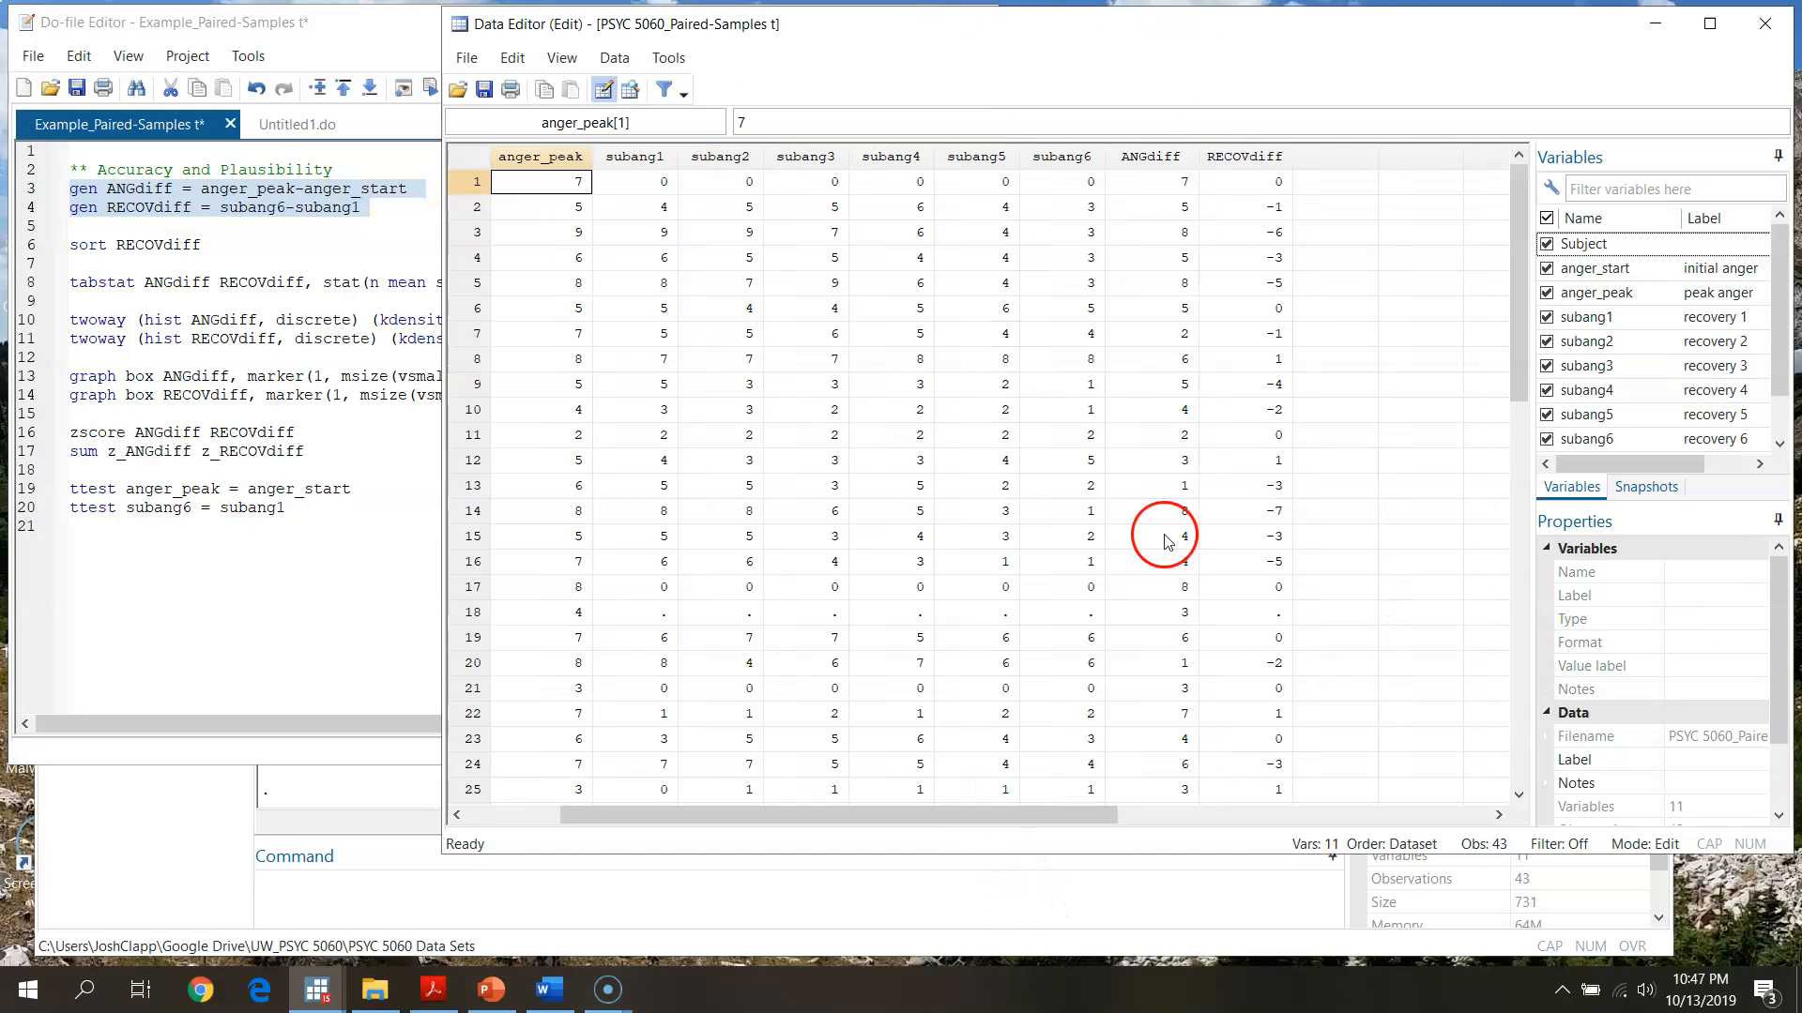
Examine the values in the new ANGdiff and RECOVdiff columns of the Data Editor against the gen commands in the do-file.
{"action": "left_click", "coordinate": [1156, 155]}
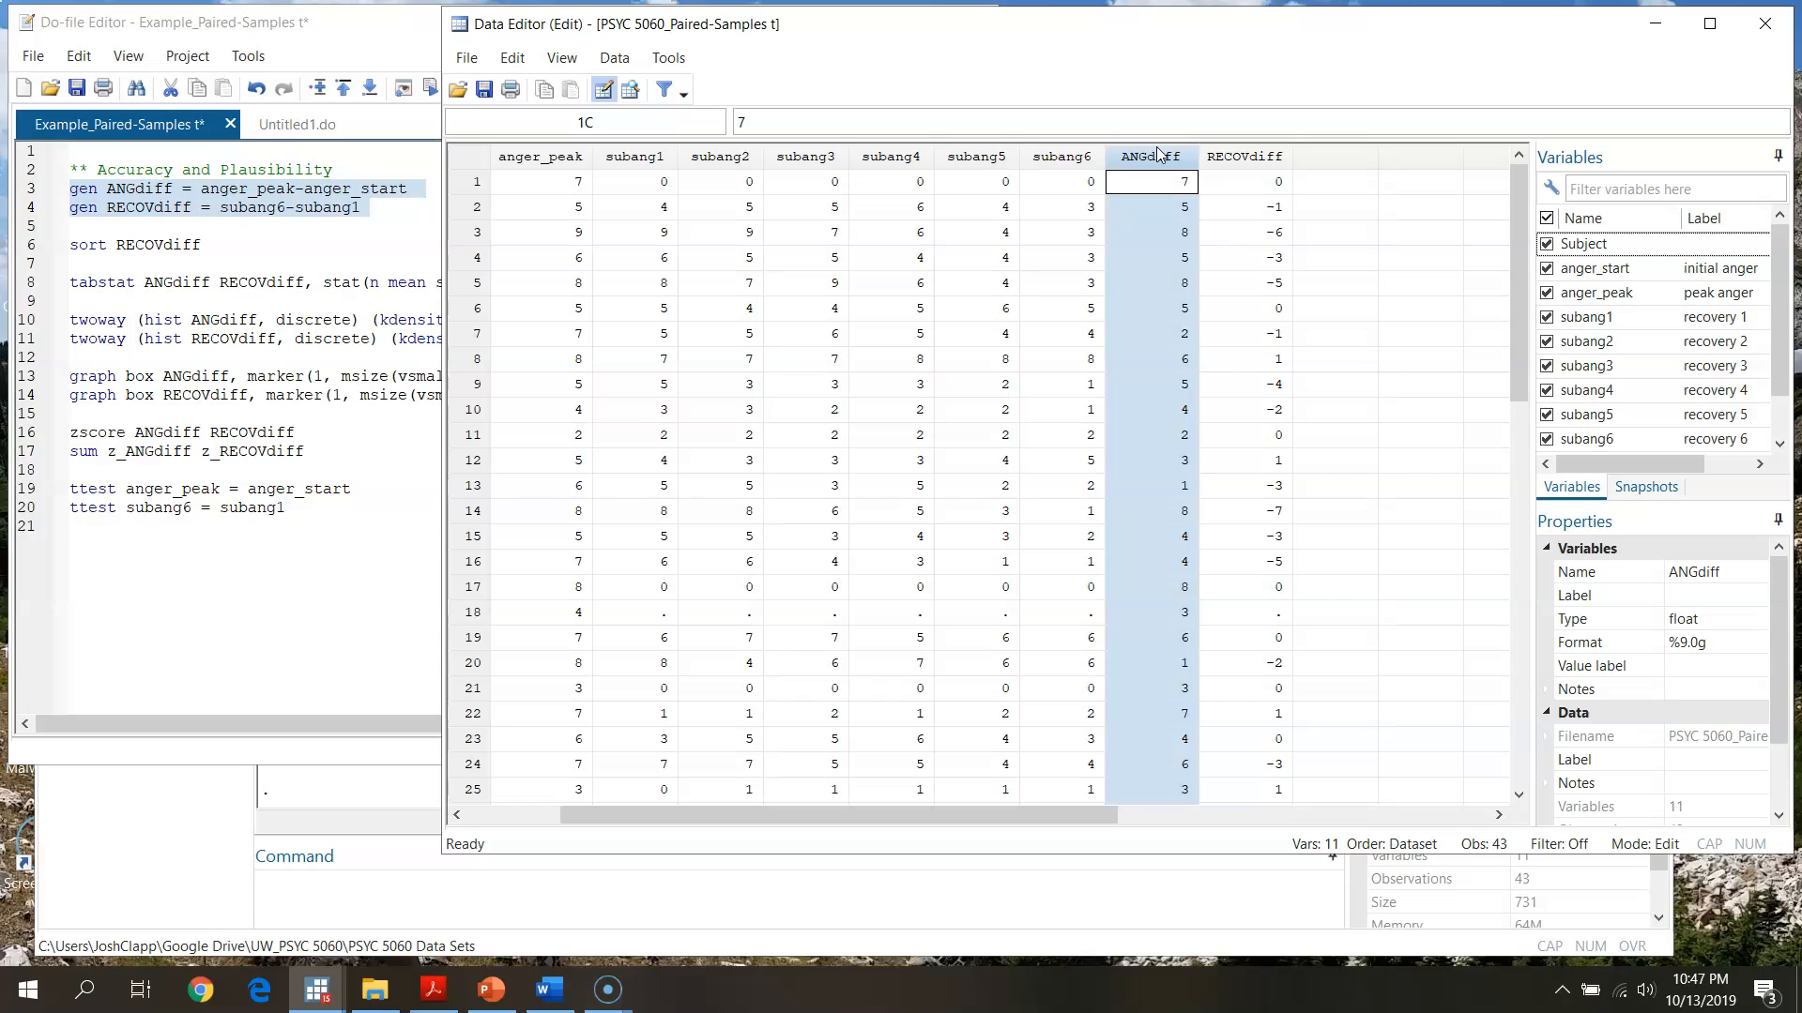
{"action": "left_click", "coordinate": [1267, 158]}
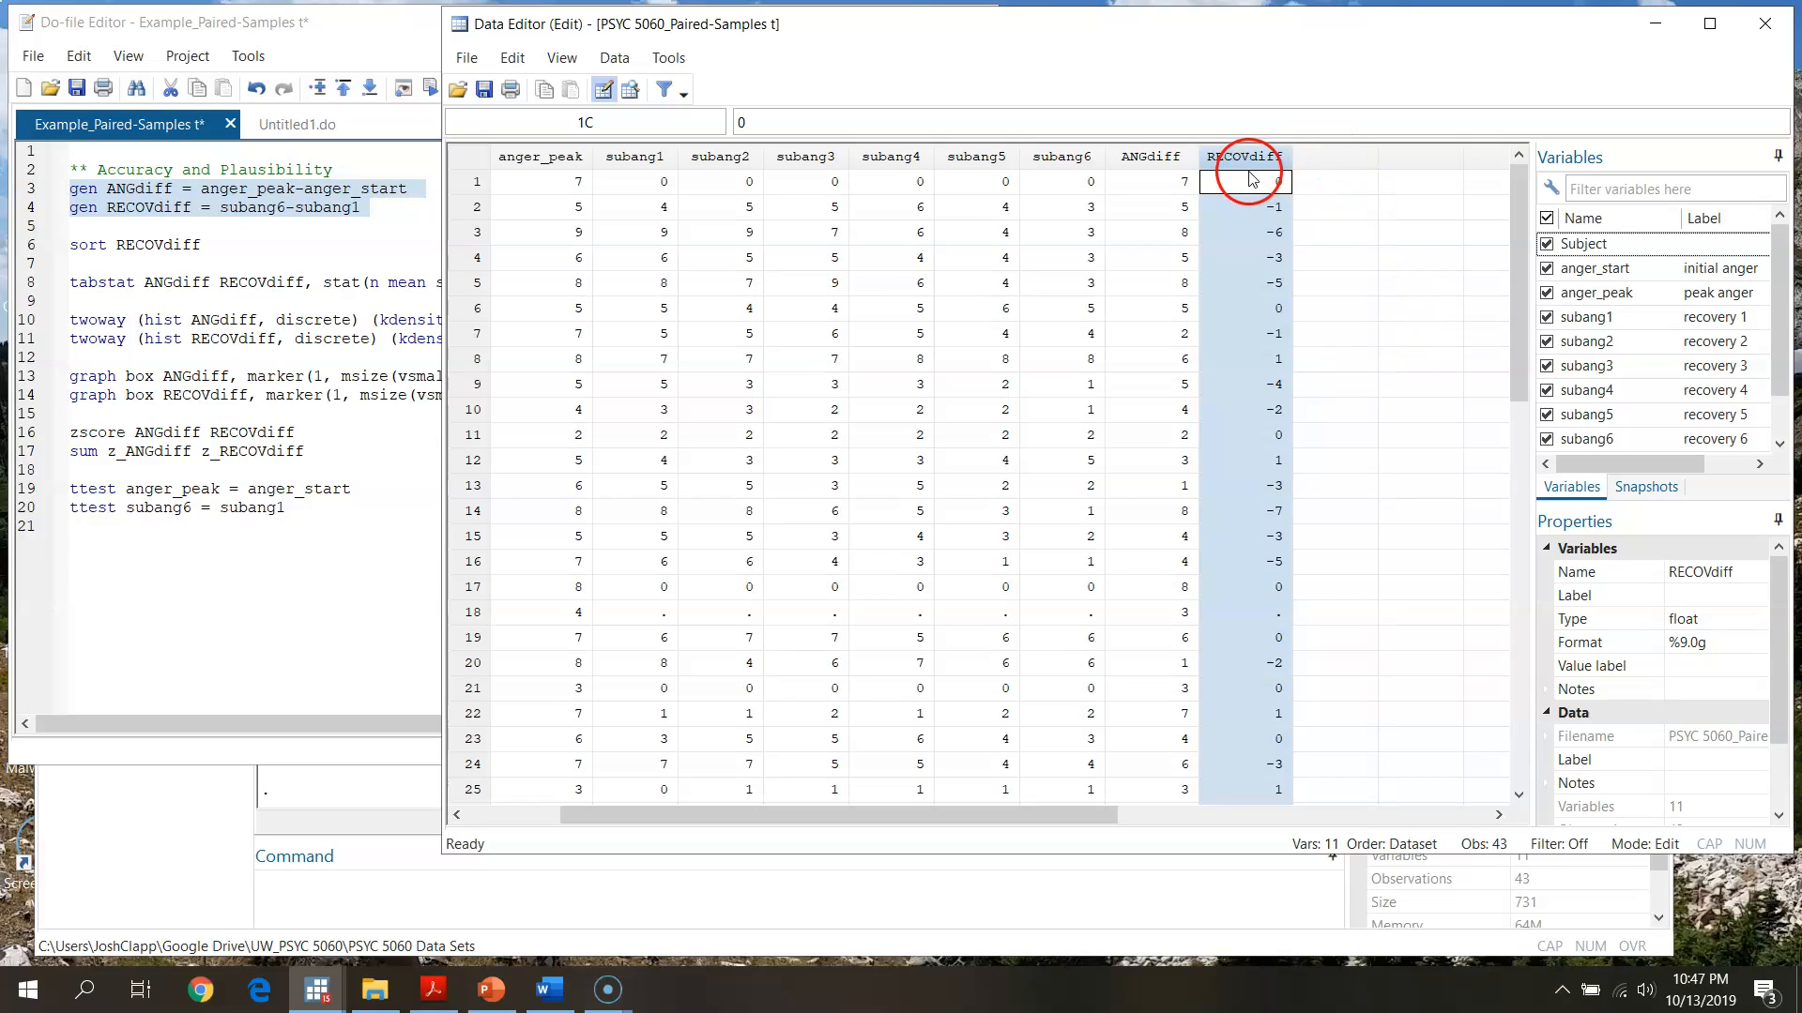
{"action": "left_click", "coordinate": [1152, 156]}
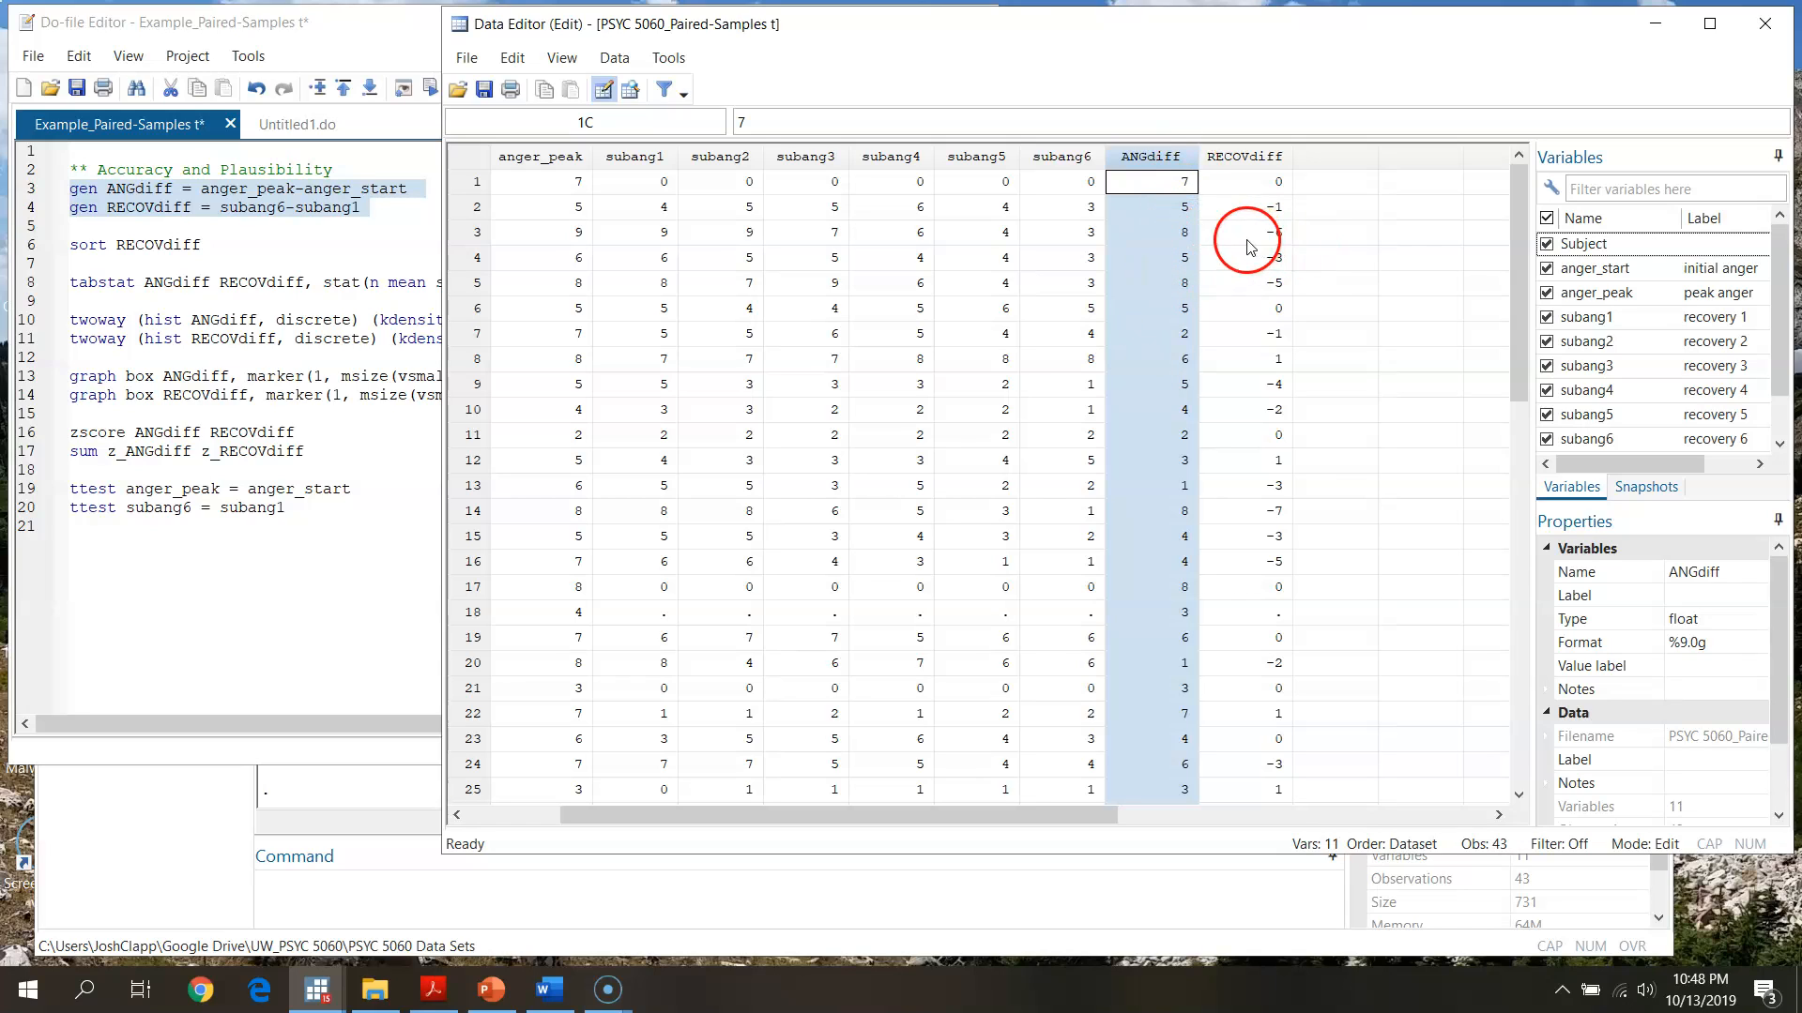
{"action": "left_click_drag", "start_coordinate": [1522, 330], "coordinate": [1520, 214]}
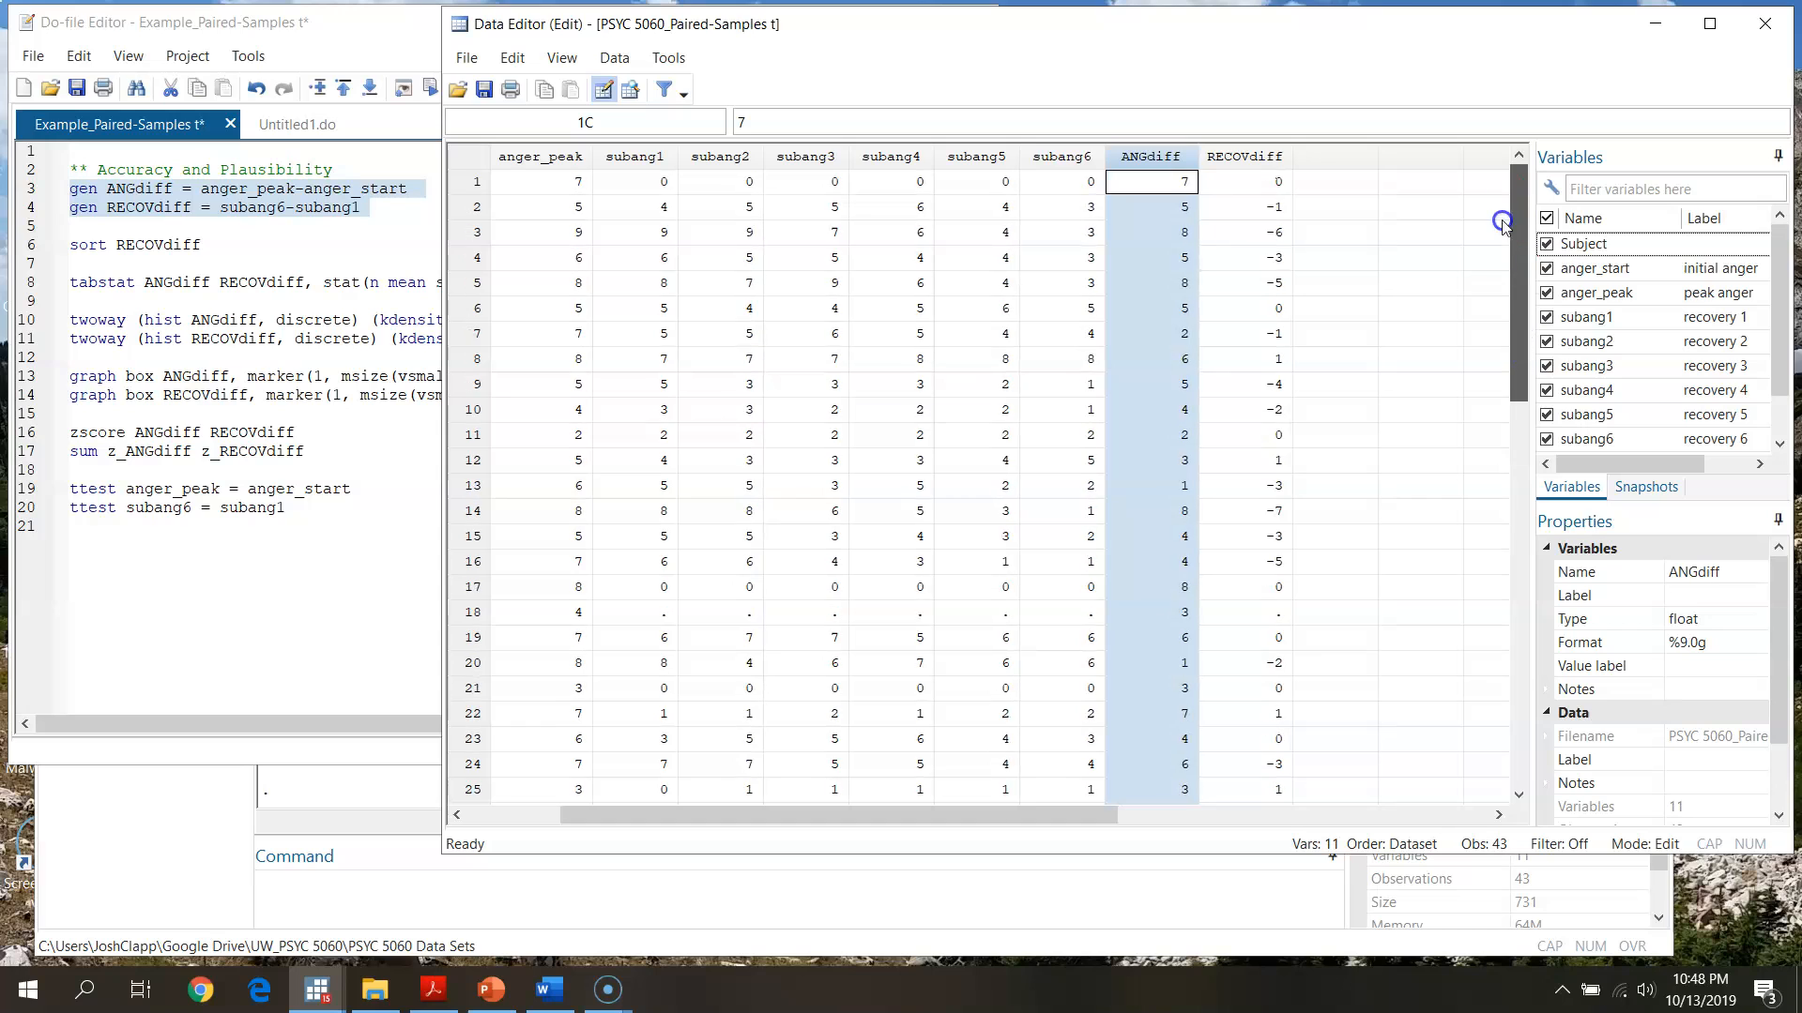
{"action": "left_click", "coordinate": [1244, 157]}
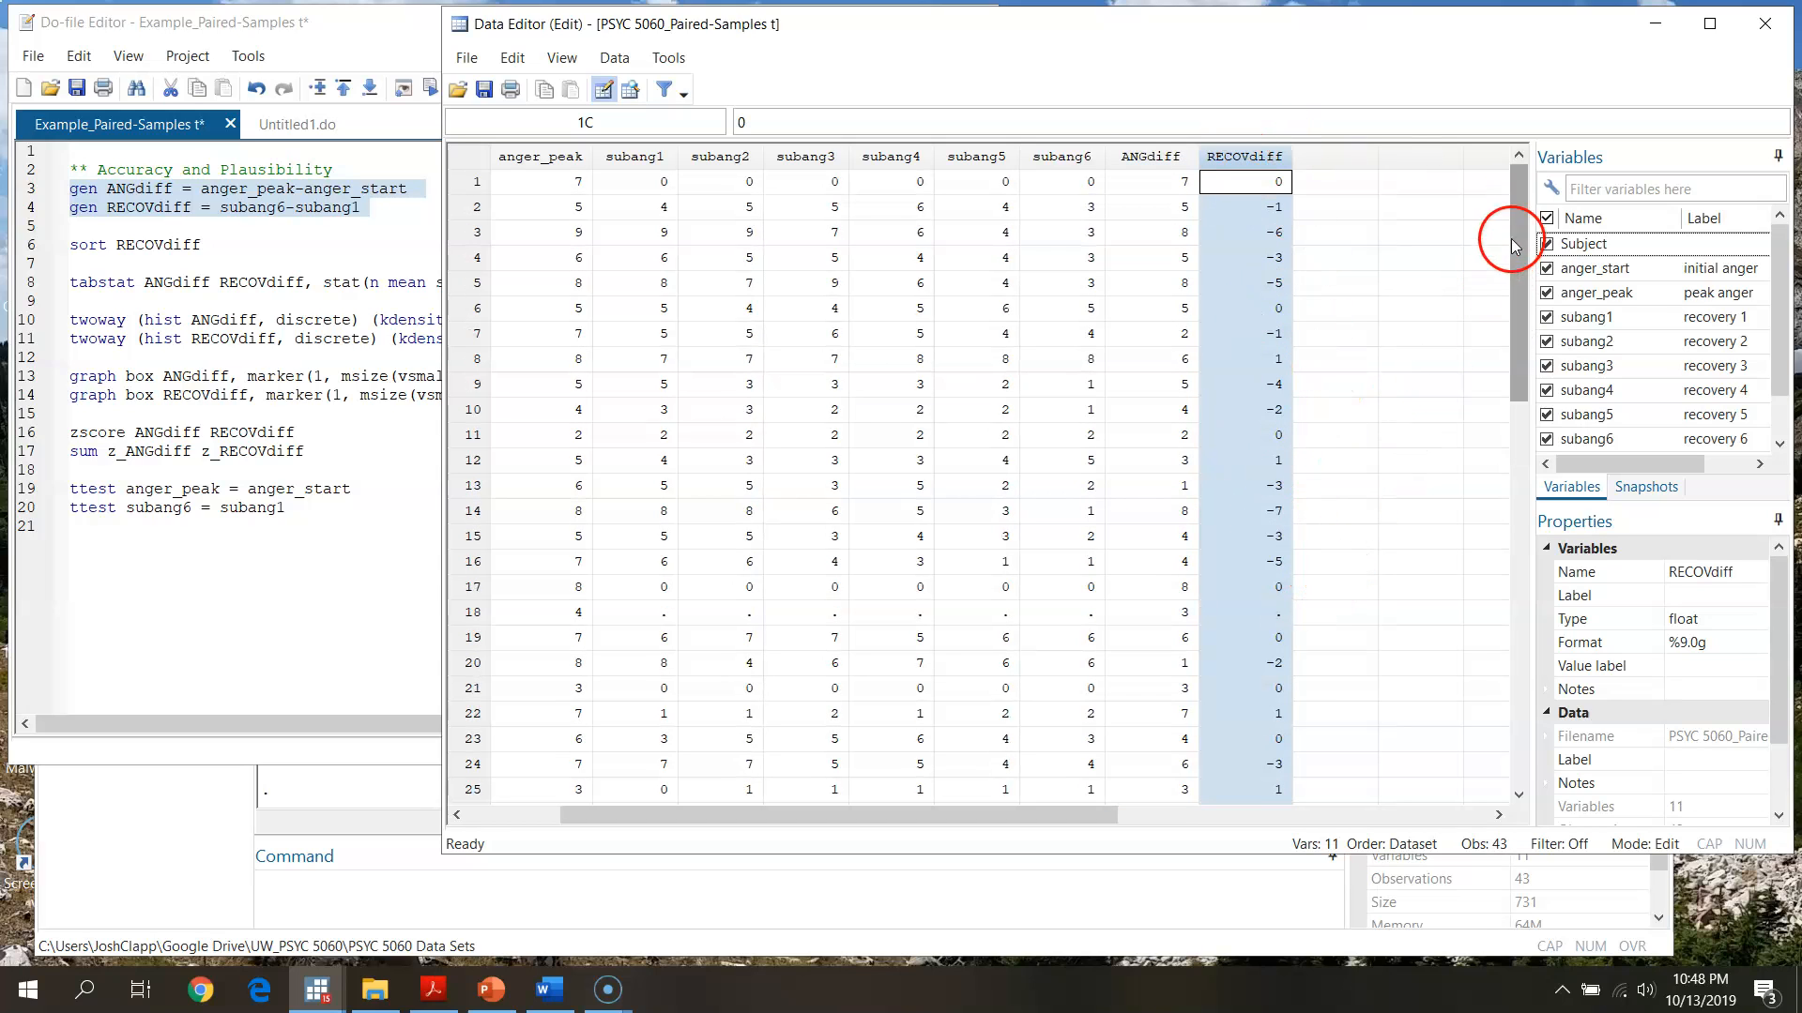
{"action": "left_click_drag", "start_coordinate": [1517, 375], "coordinate": [1530, 202]}
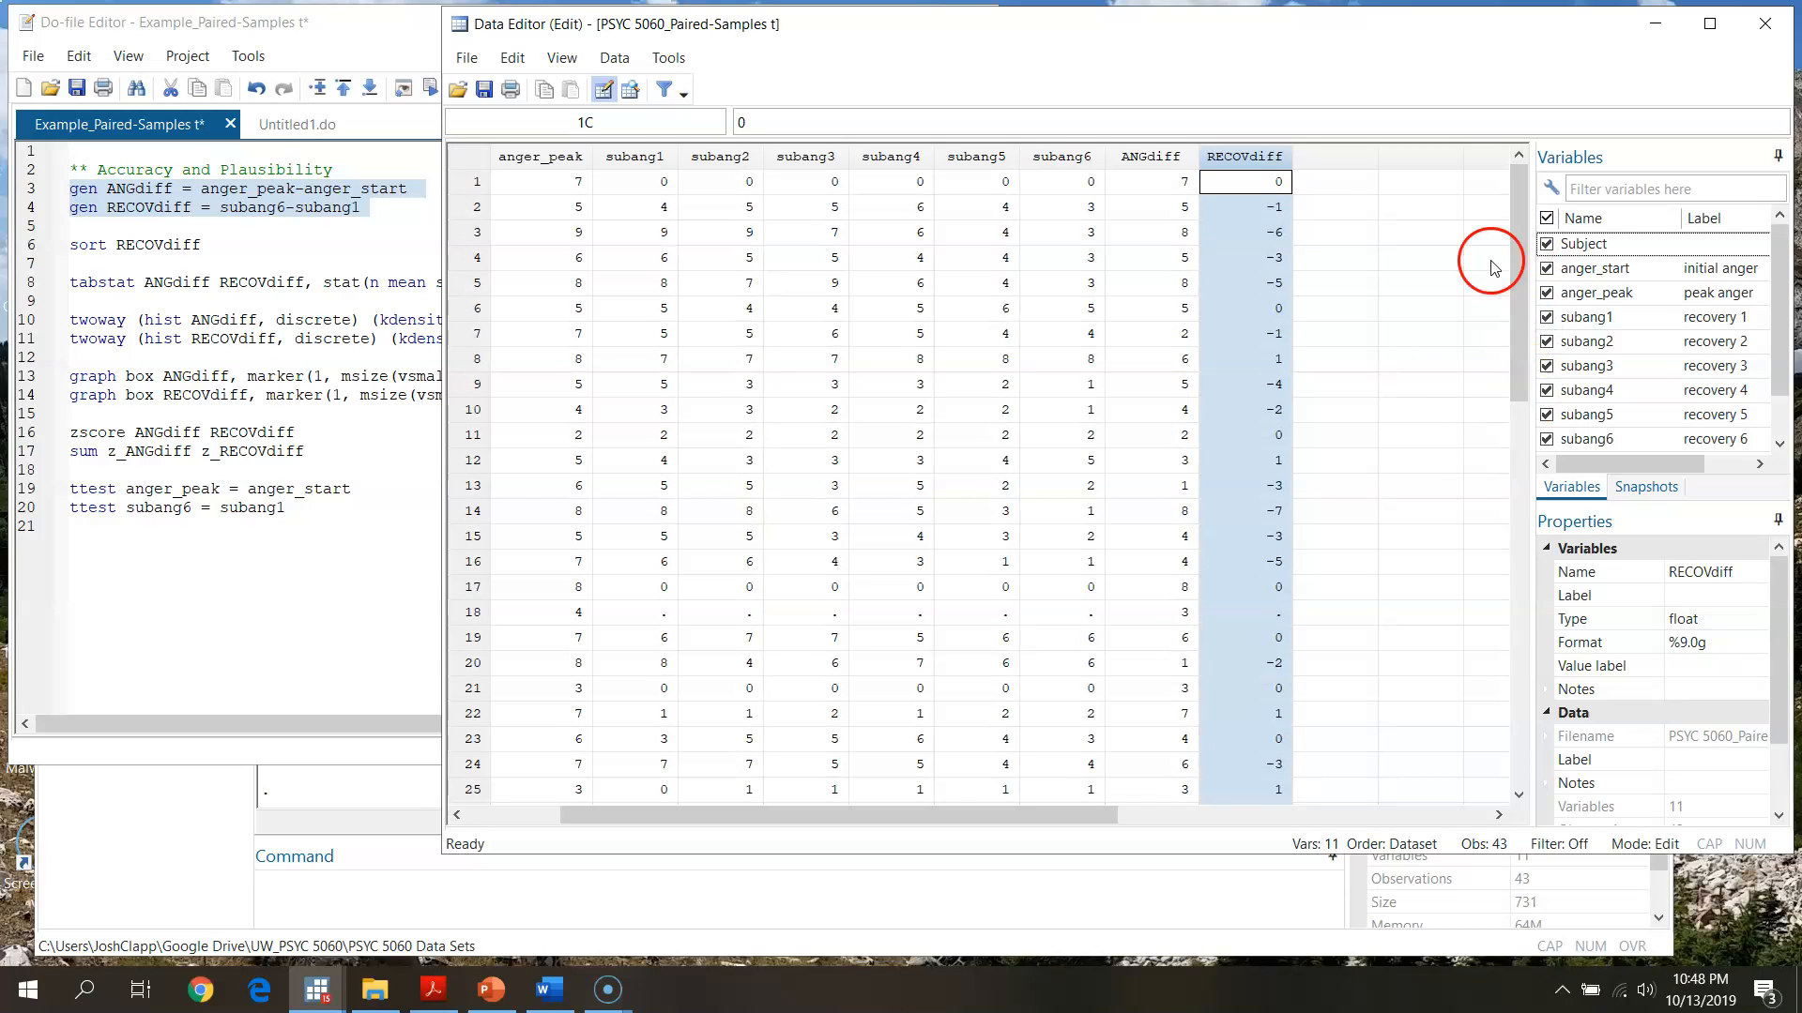
{"action": "left_click", "coordinate": [373, 47]}
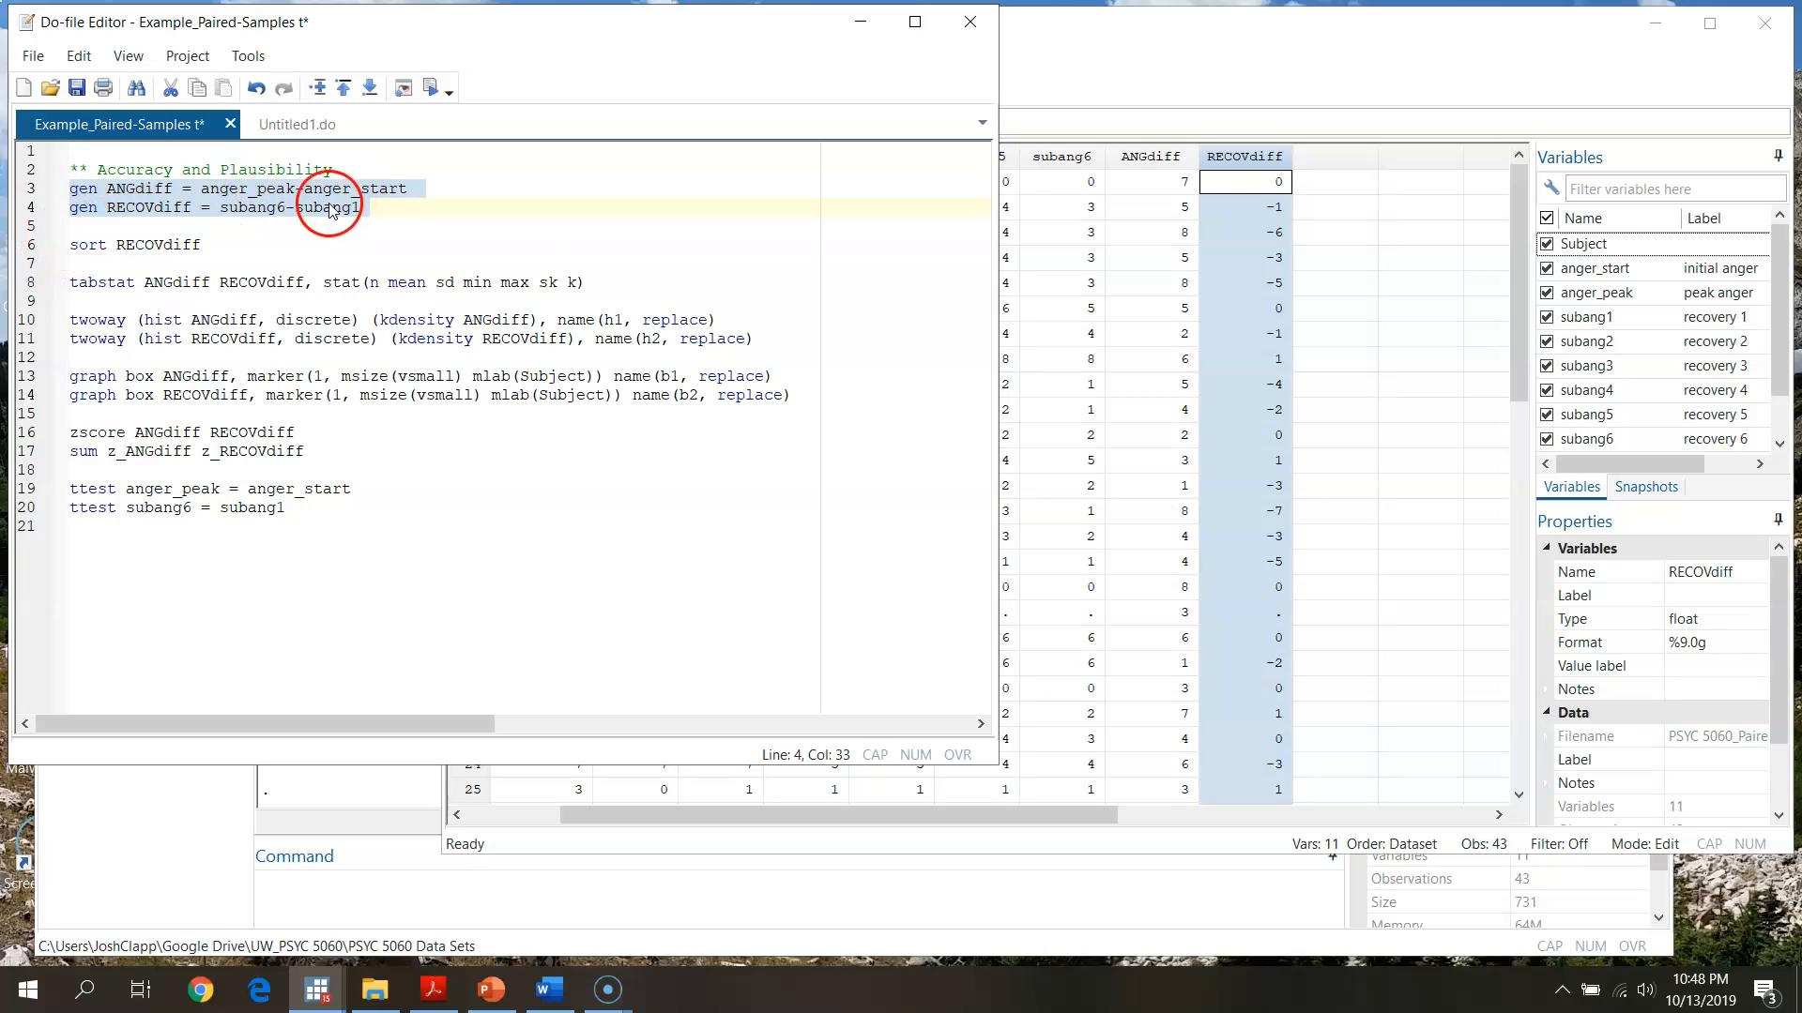
{"action": "left_click", "coordinate": [1217, 165]}
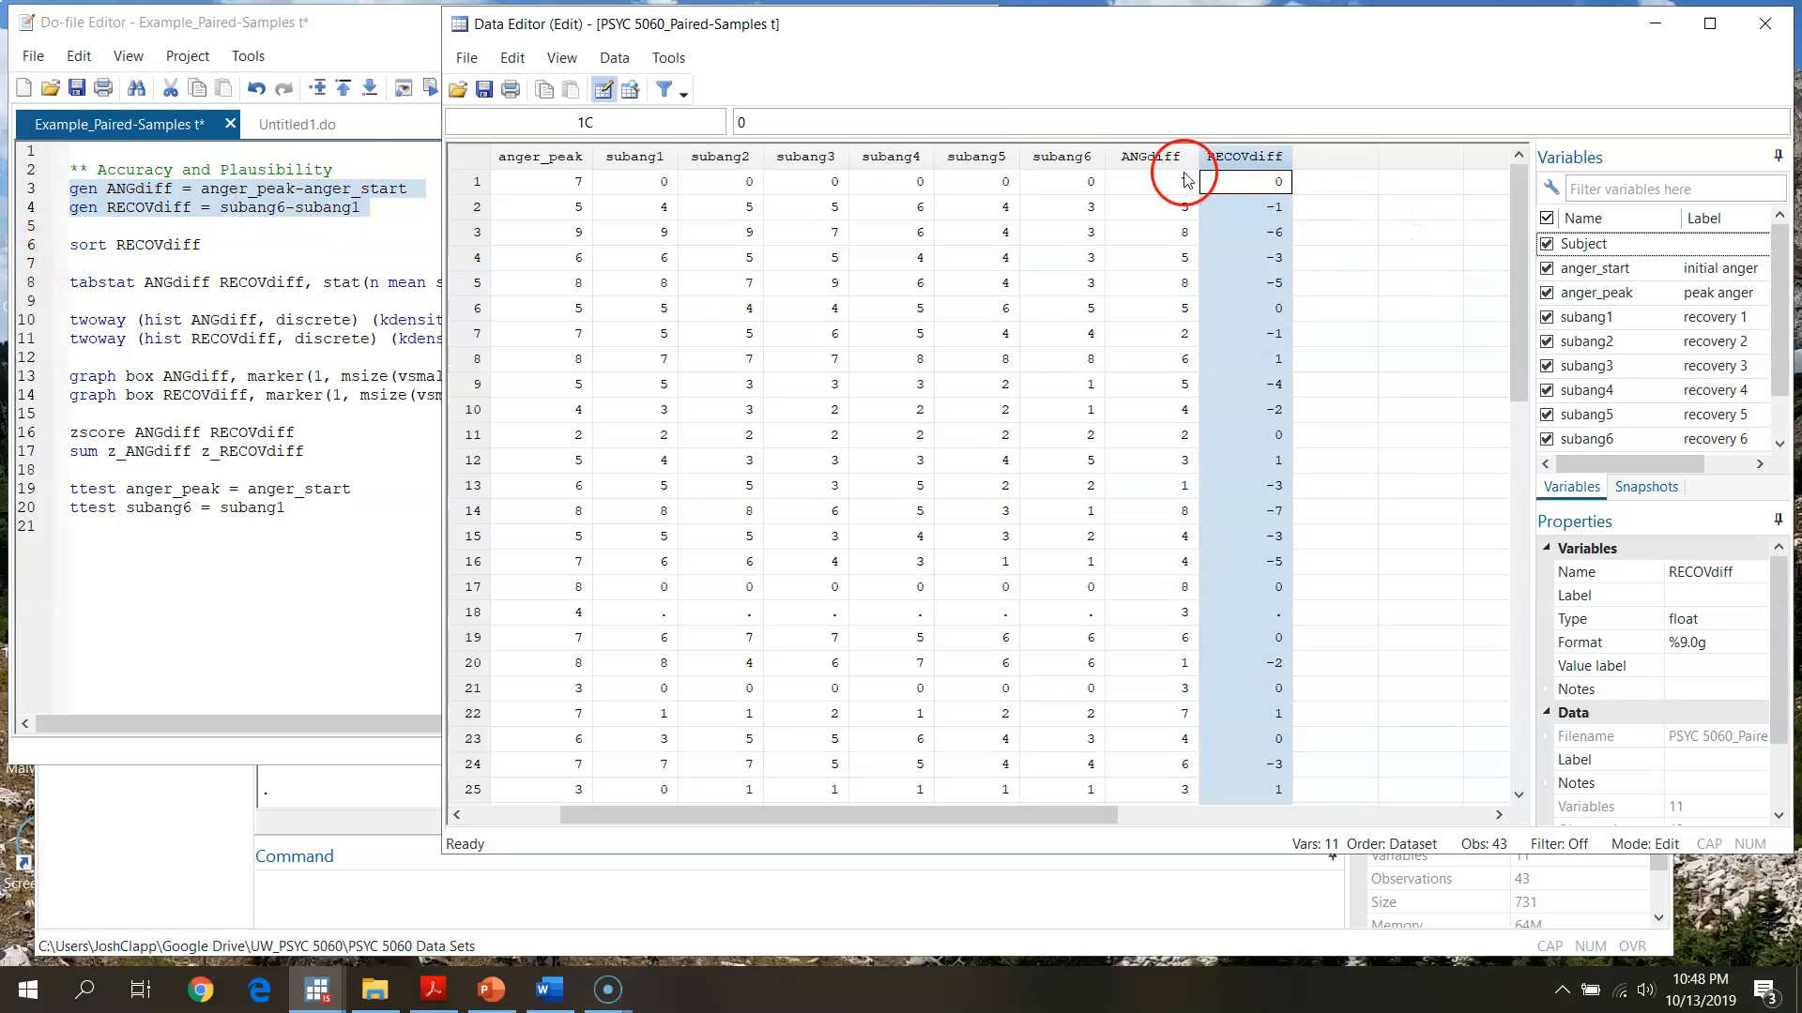
Run only the sort RECOVdiff command from the do-file.
{"action": "left_click", "coordinate": [373, 78]}
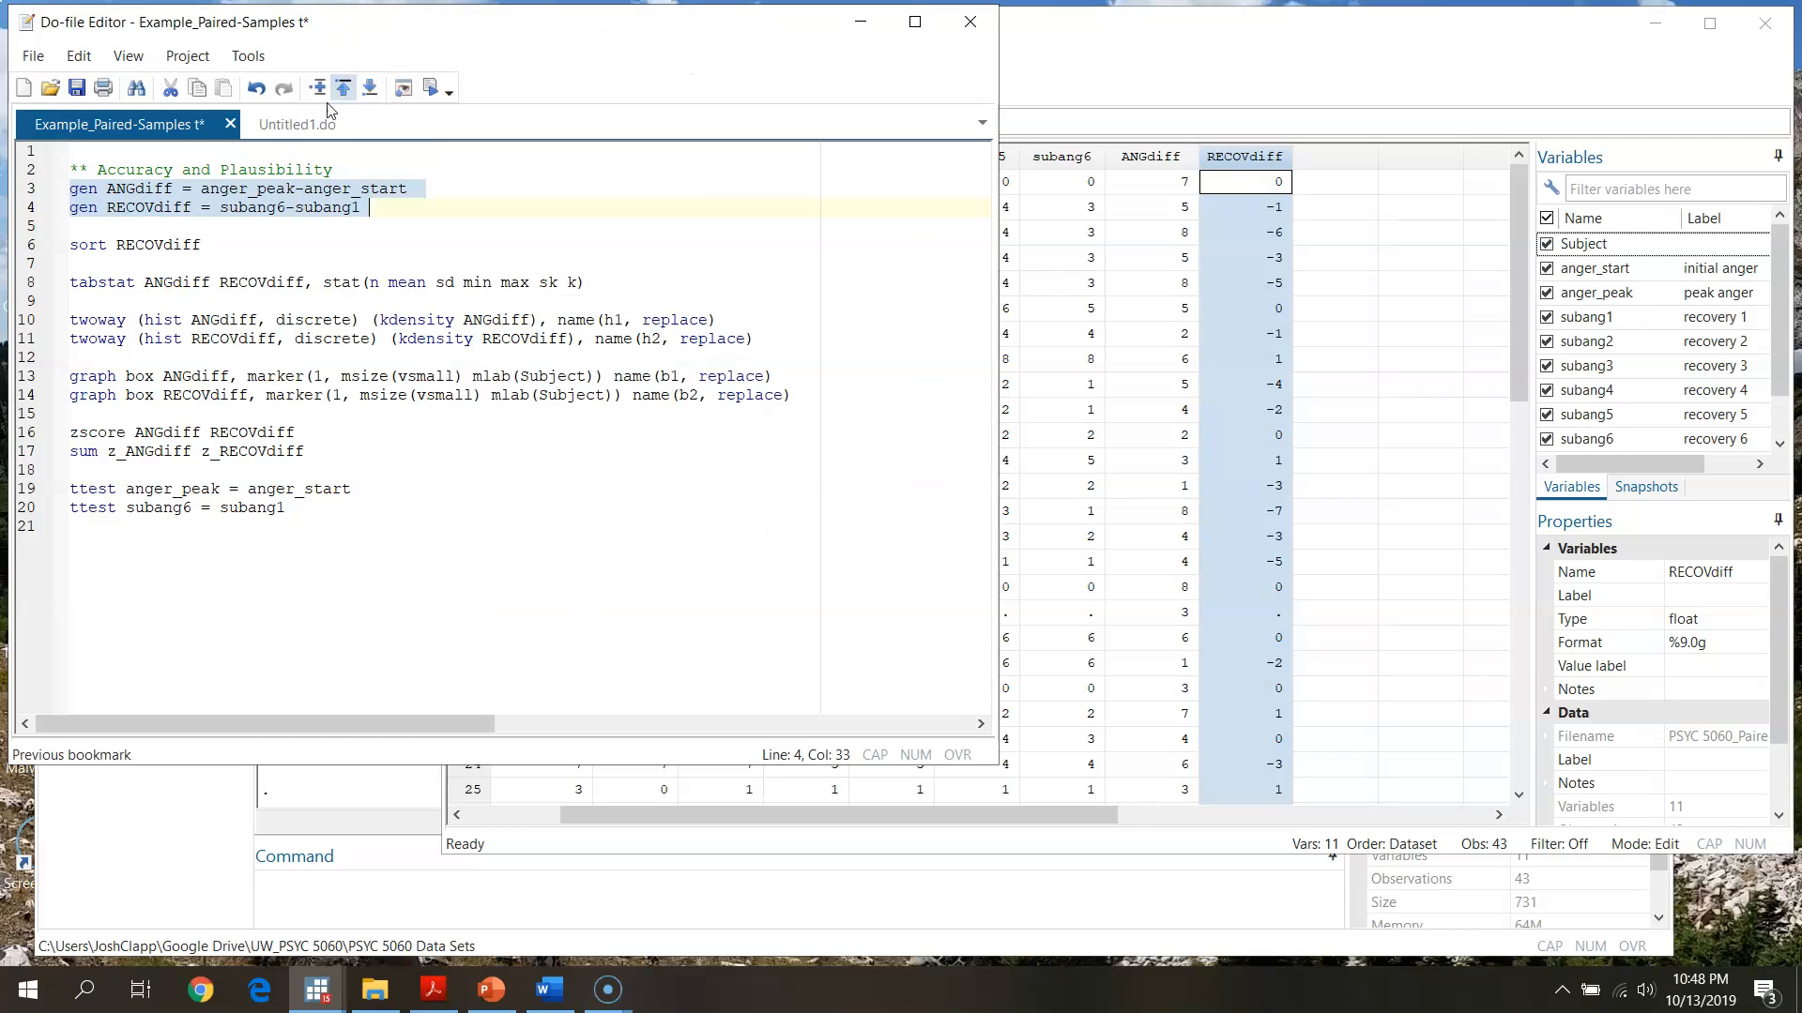
{"action": "left_click", "coordinate": [34, 245]}
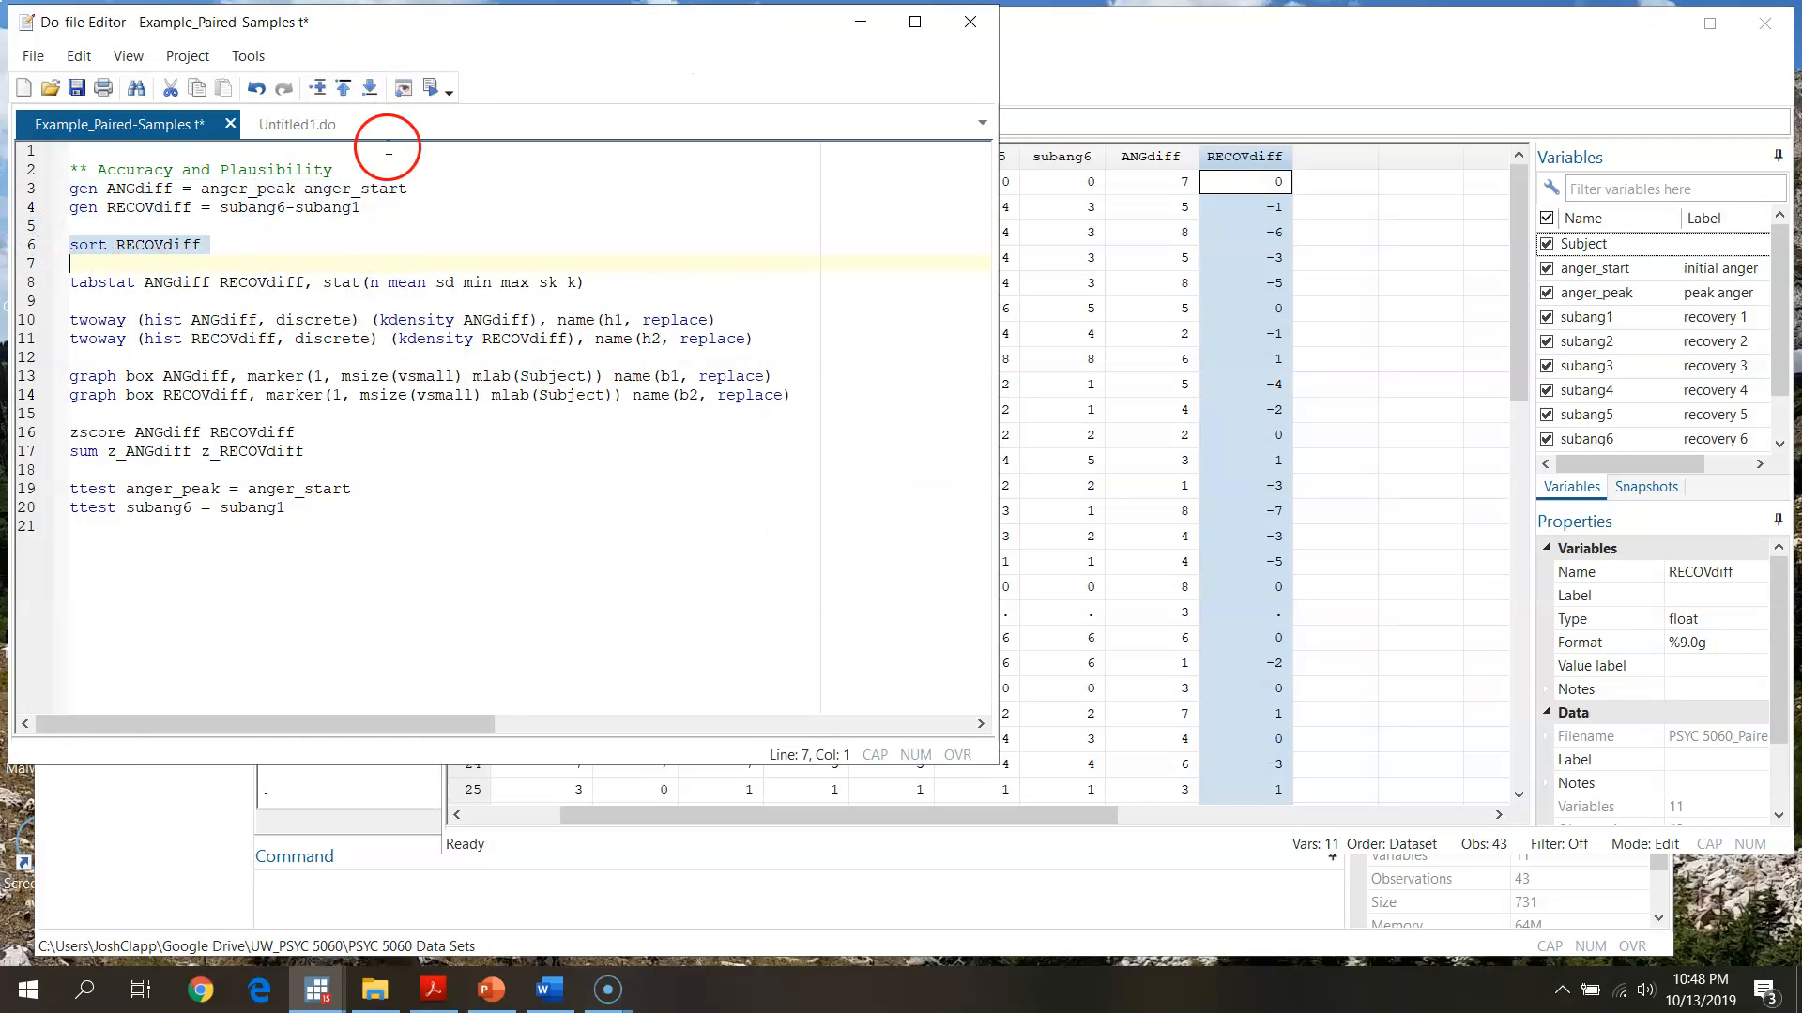
{"action": "left_click", "coordinate": [431, 90]}
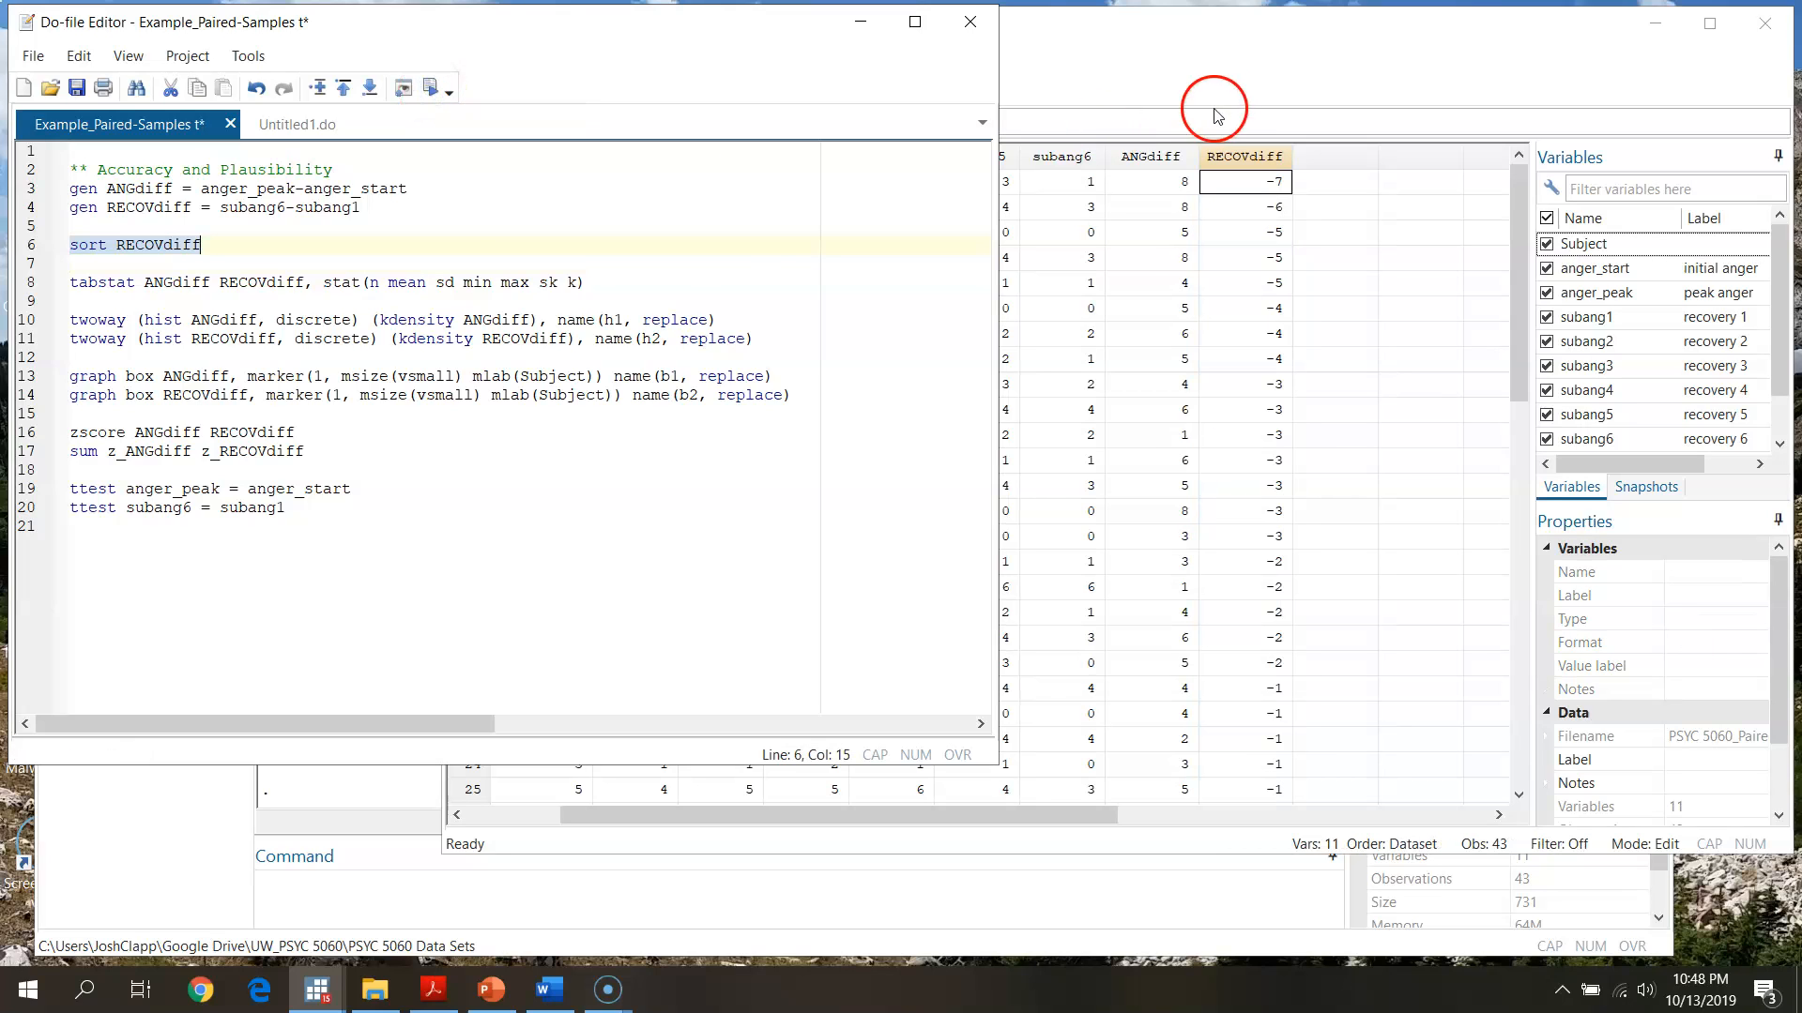
Examine the end of the sorted data in the Data Editor, checking row 43 for missing values including RECOVdiff.
{"action": "left_click", "coordinate": [1228, 67]}
{"action": "left_click_drag", "start_coordinate": [1526, 232], "coordinate": [1510, 390]}
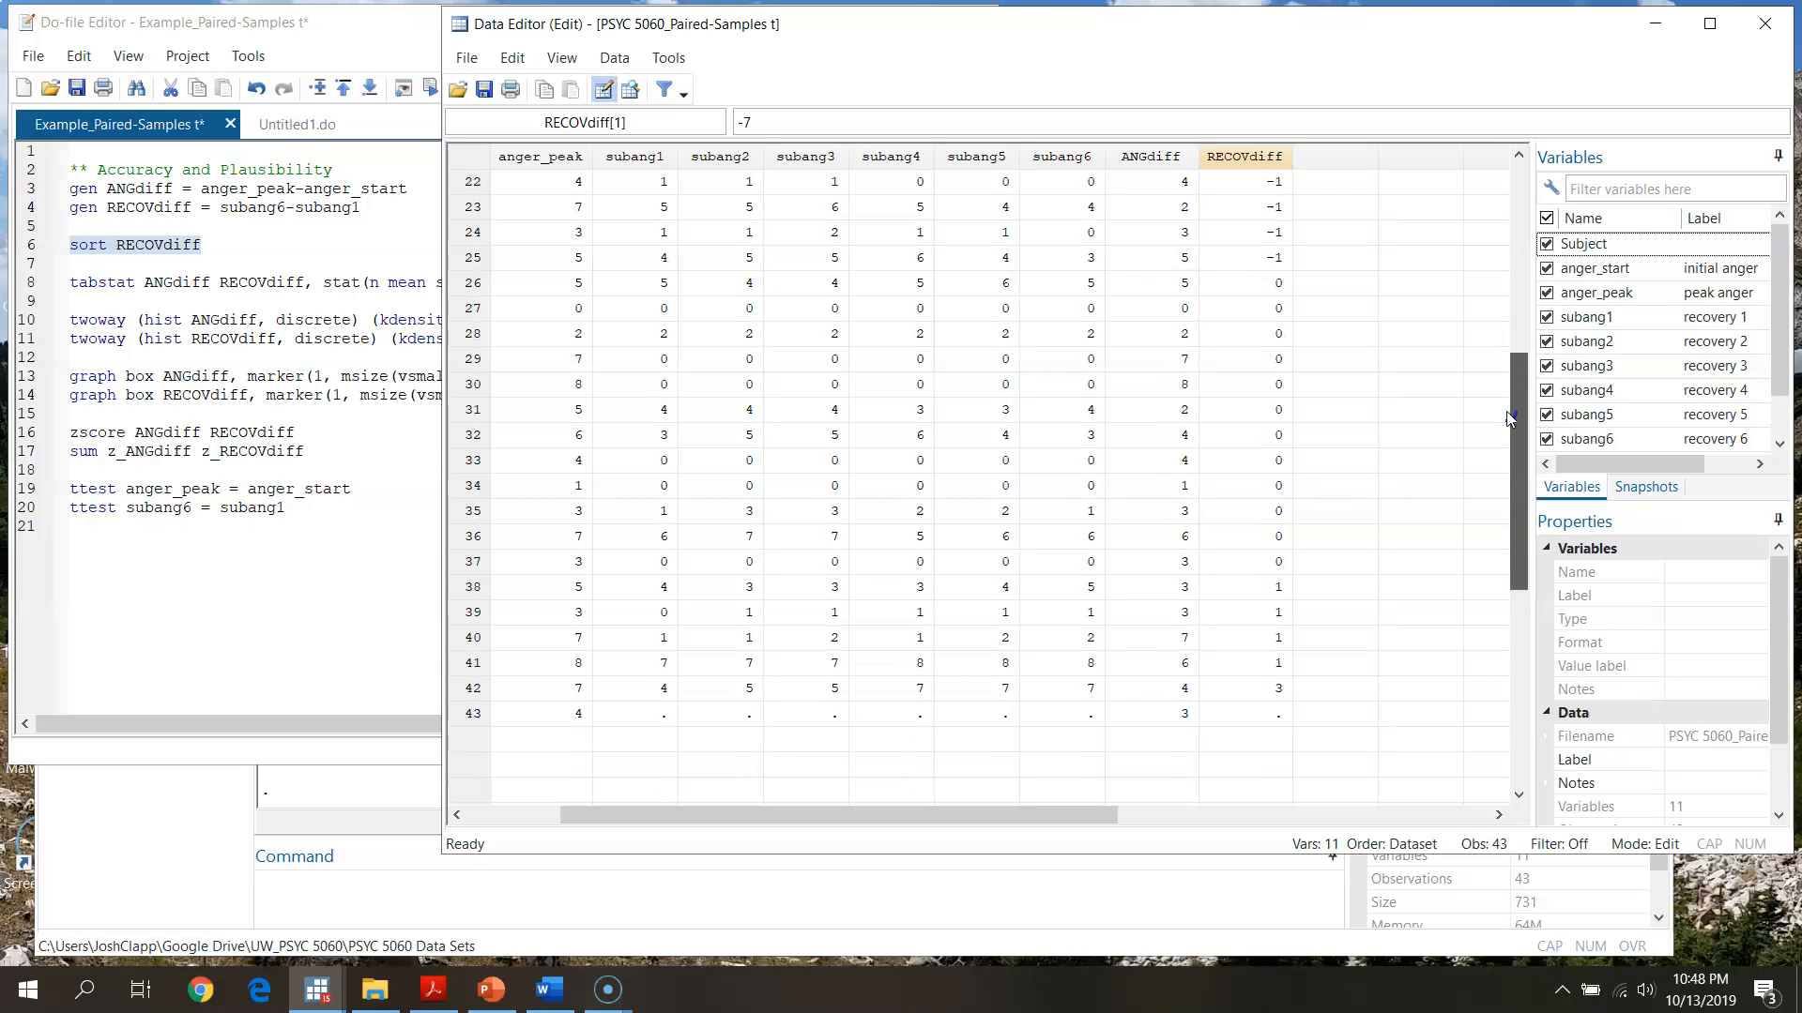
{"action": "left_click", "coordinate": [474, 715]}
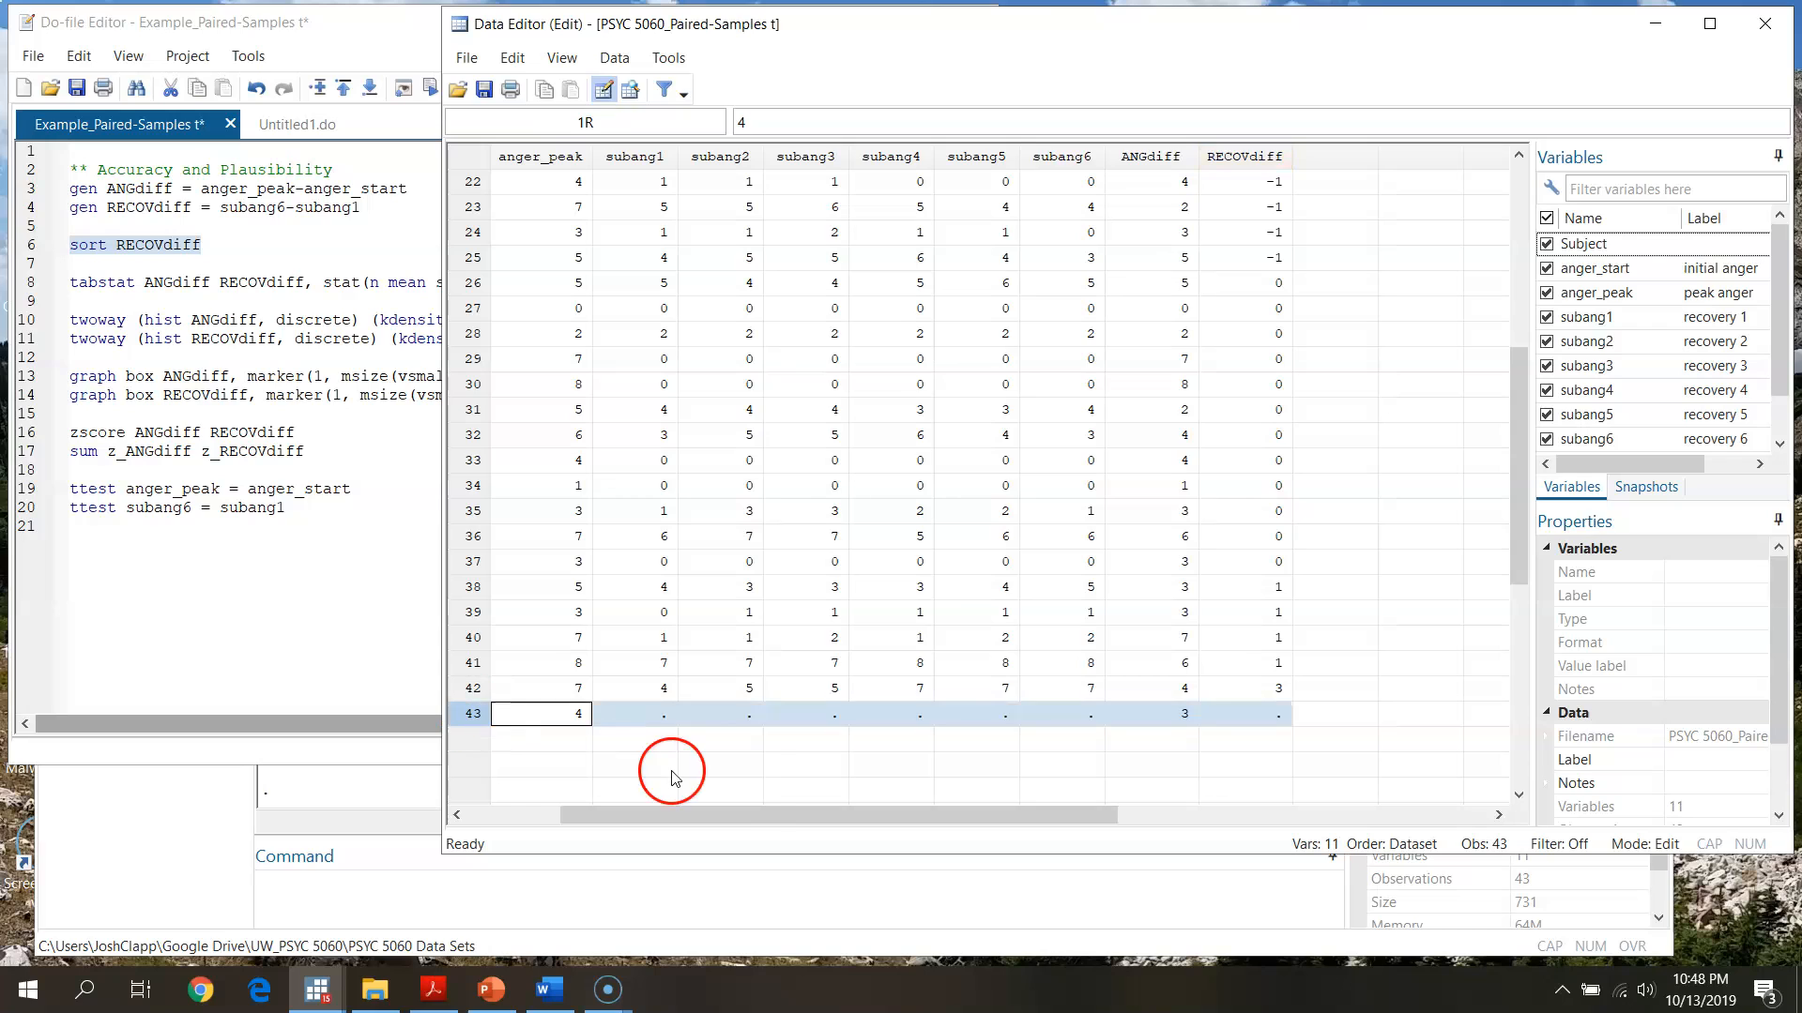
{"action": "mouse_move", "coordinate": [744, 814]}
{"action": "left_mouse_down"}
{"action": "mouse_move", "coordinate": [603, 809]}
{"action": "mouse_move", "coordinate": [732, 805]}
{"action": "left_mouse_up"}
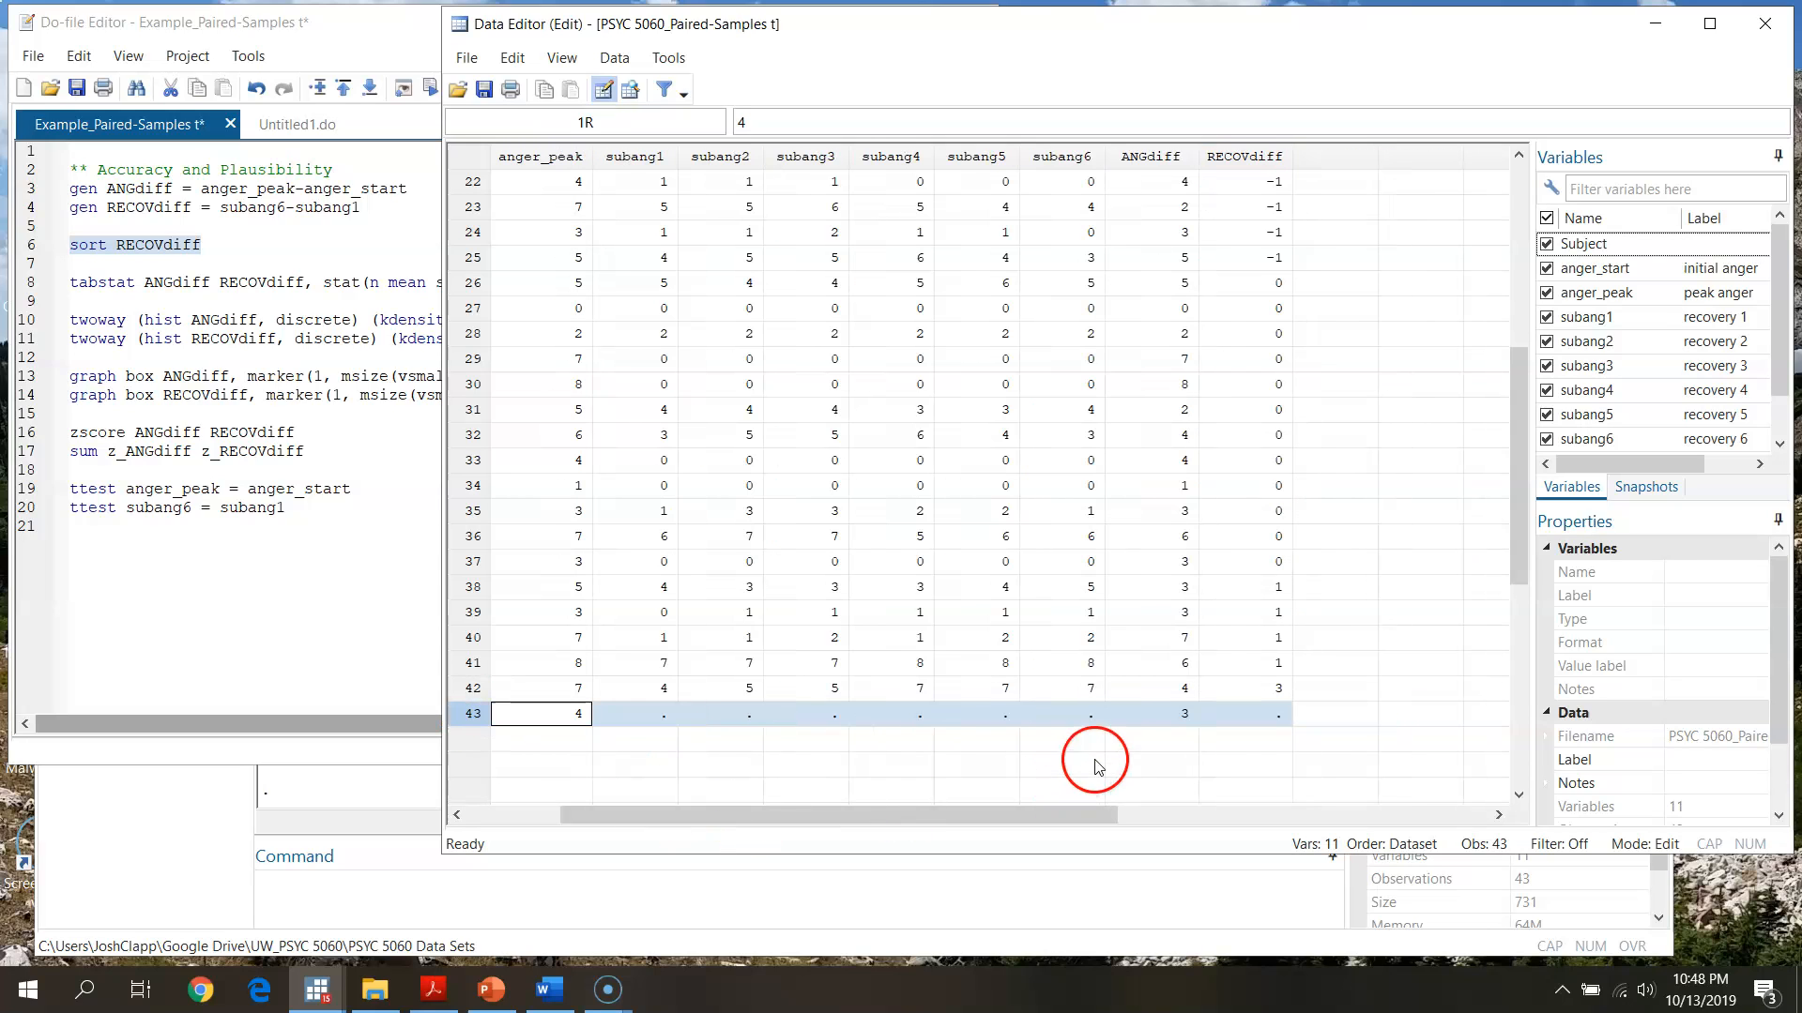
{"action": "left_click", "coordinate": [1280, 720]}
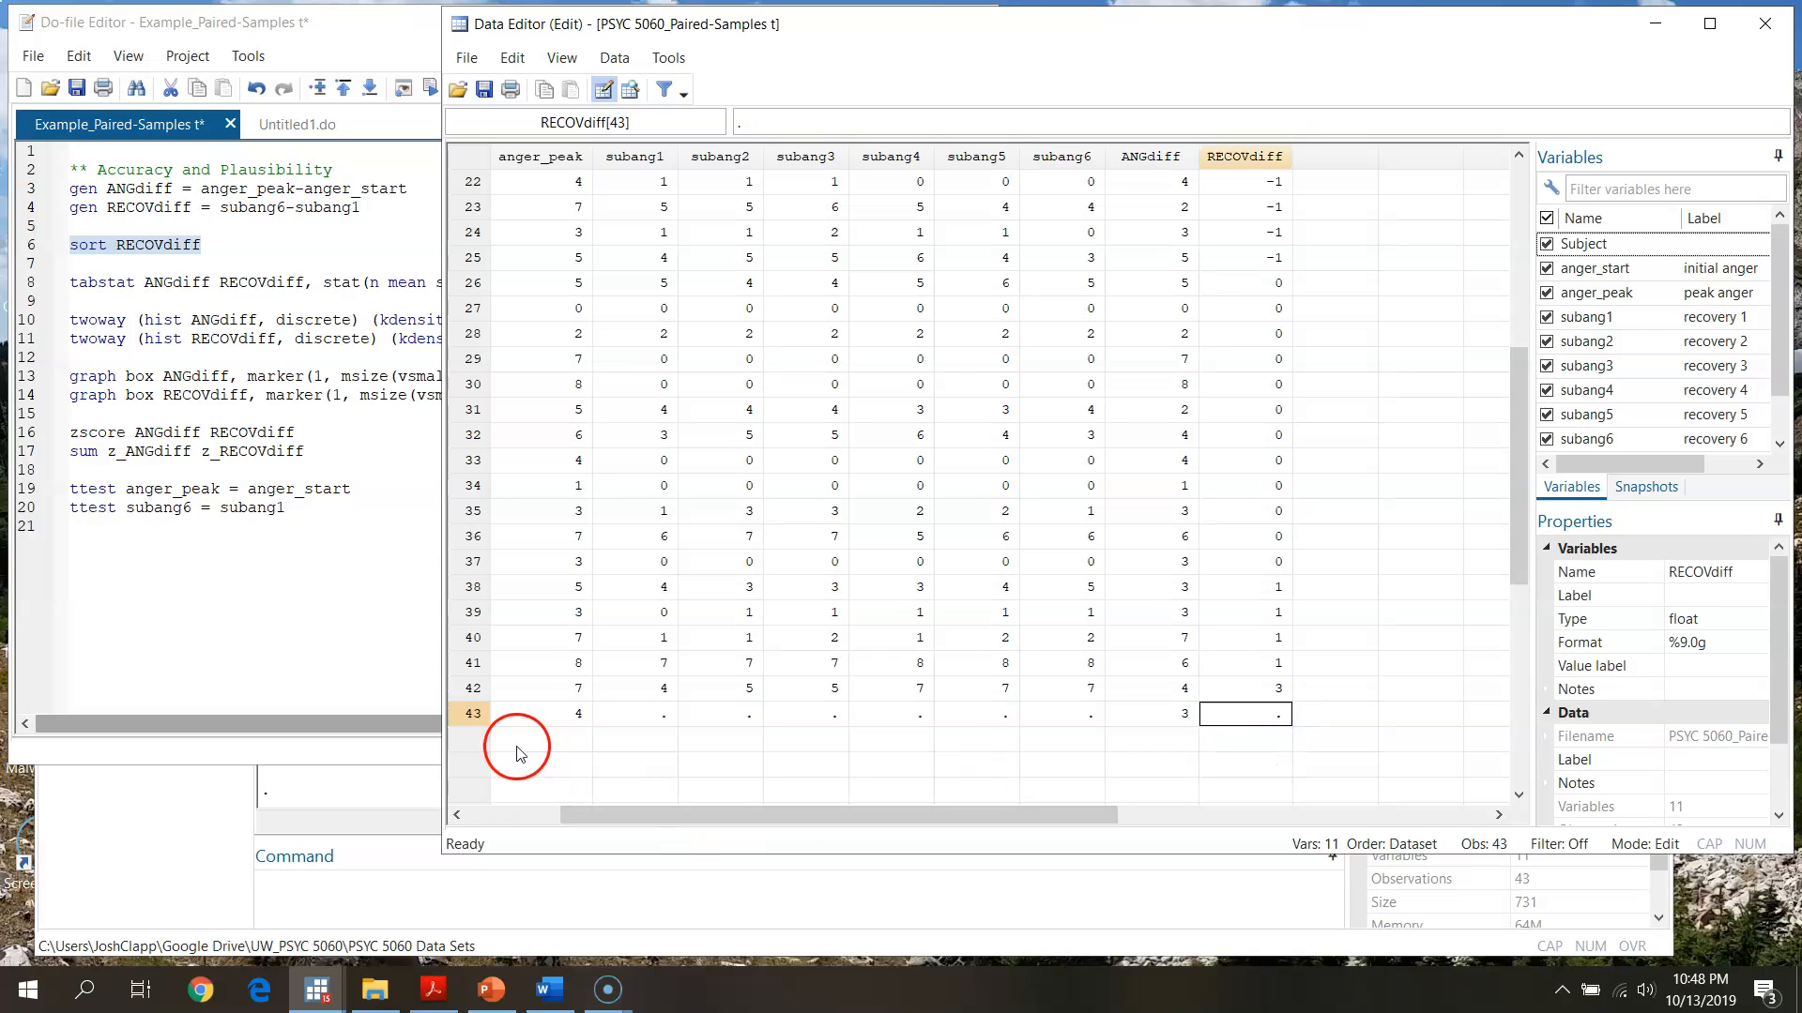
{"action": "left_click", "coordinate": [474, 713]}
{"action": "left_click_drag", "start_coordinate": [778, 825], "coordinate": [632, 805]}
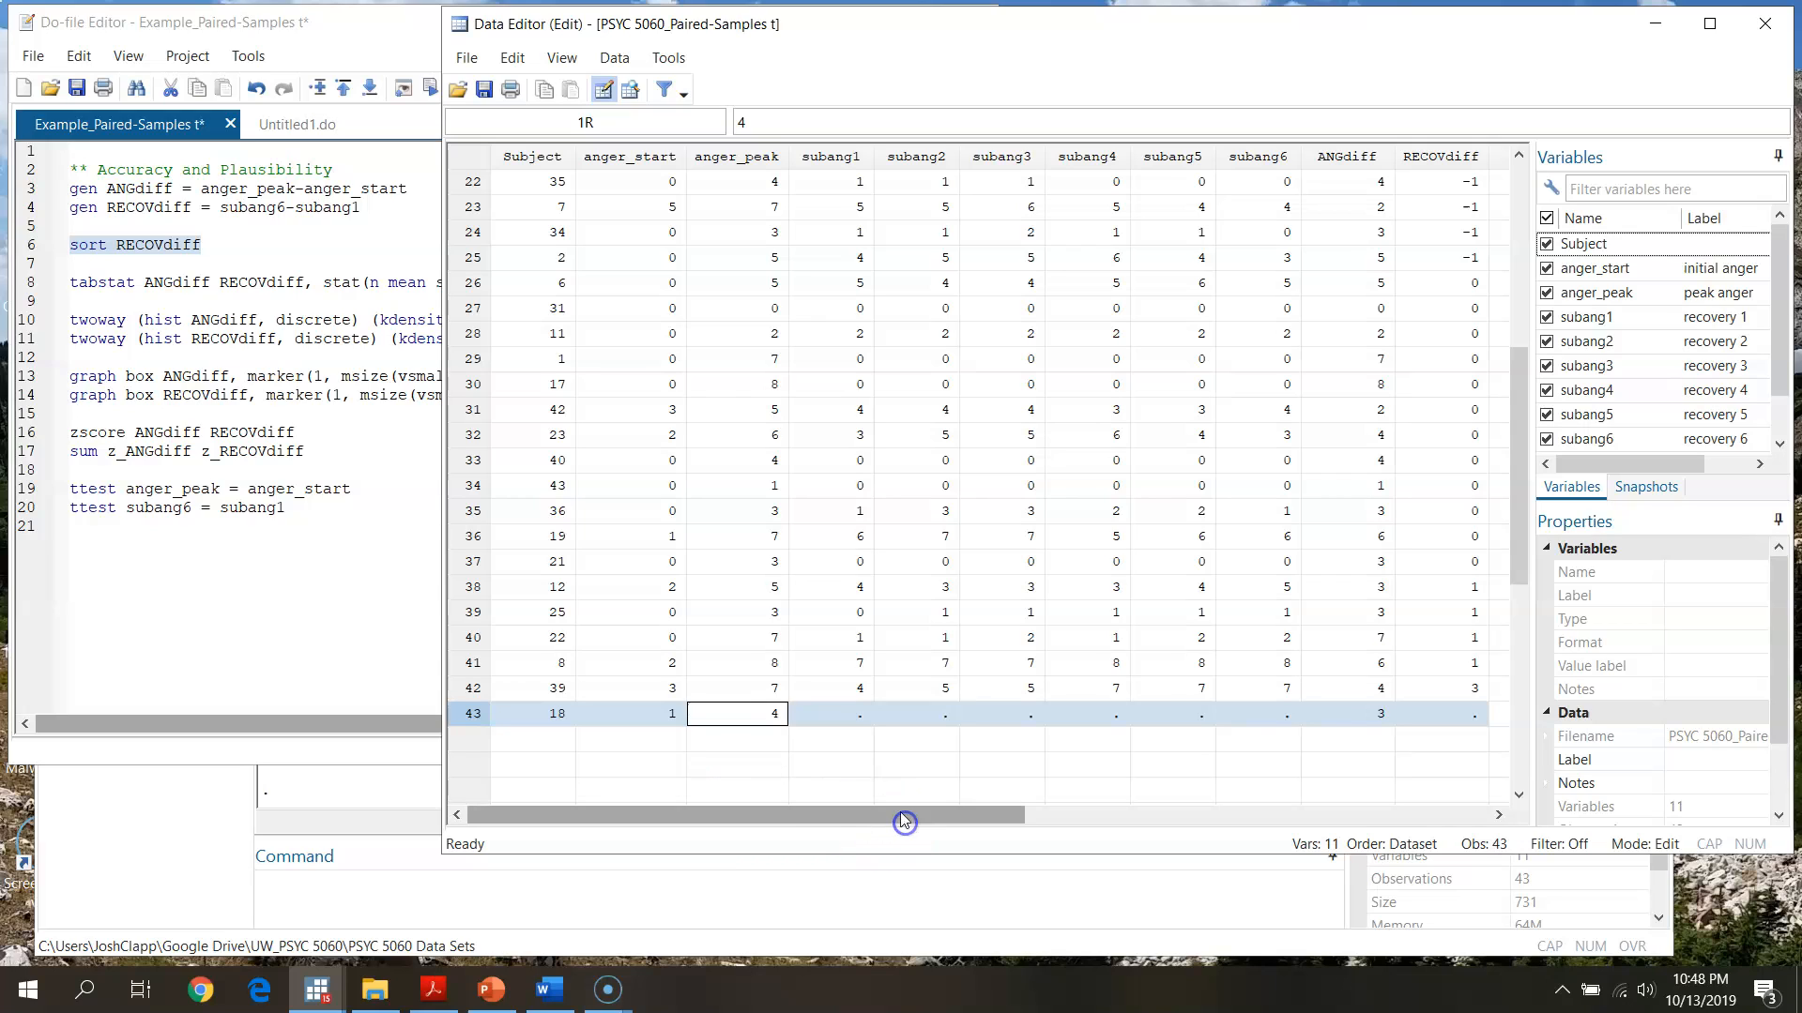
Compare row 43's anger_start and anger_peak entries with its subang1 to subang6 entries, and check its Subject value.
{"action": "left_click_drag", "start_coordinate": [858, 713], "coordinate": [1266, 719]}
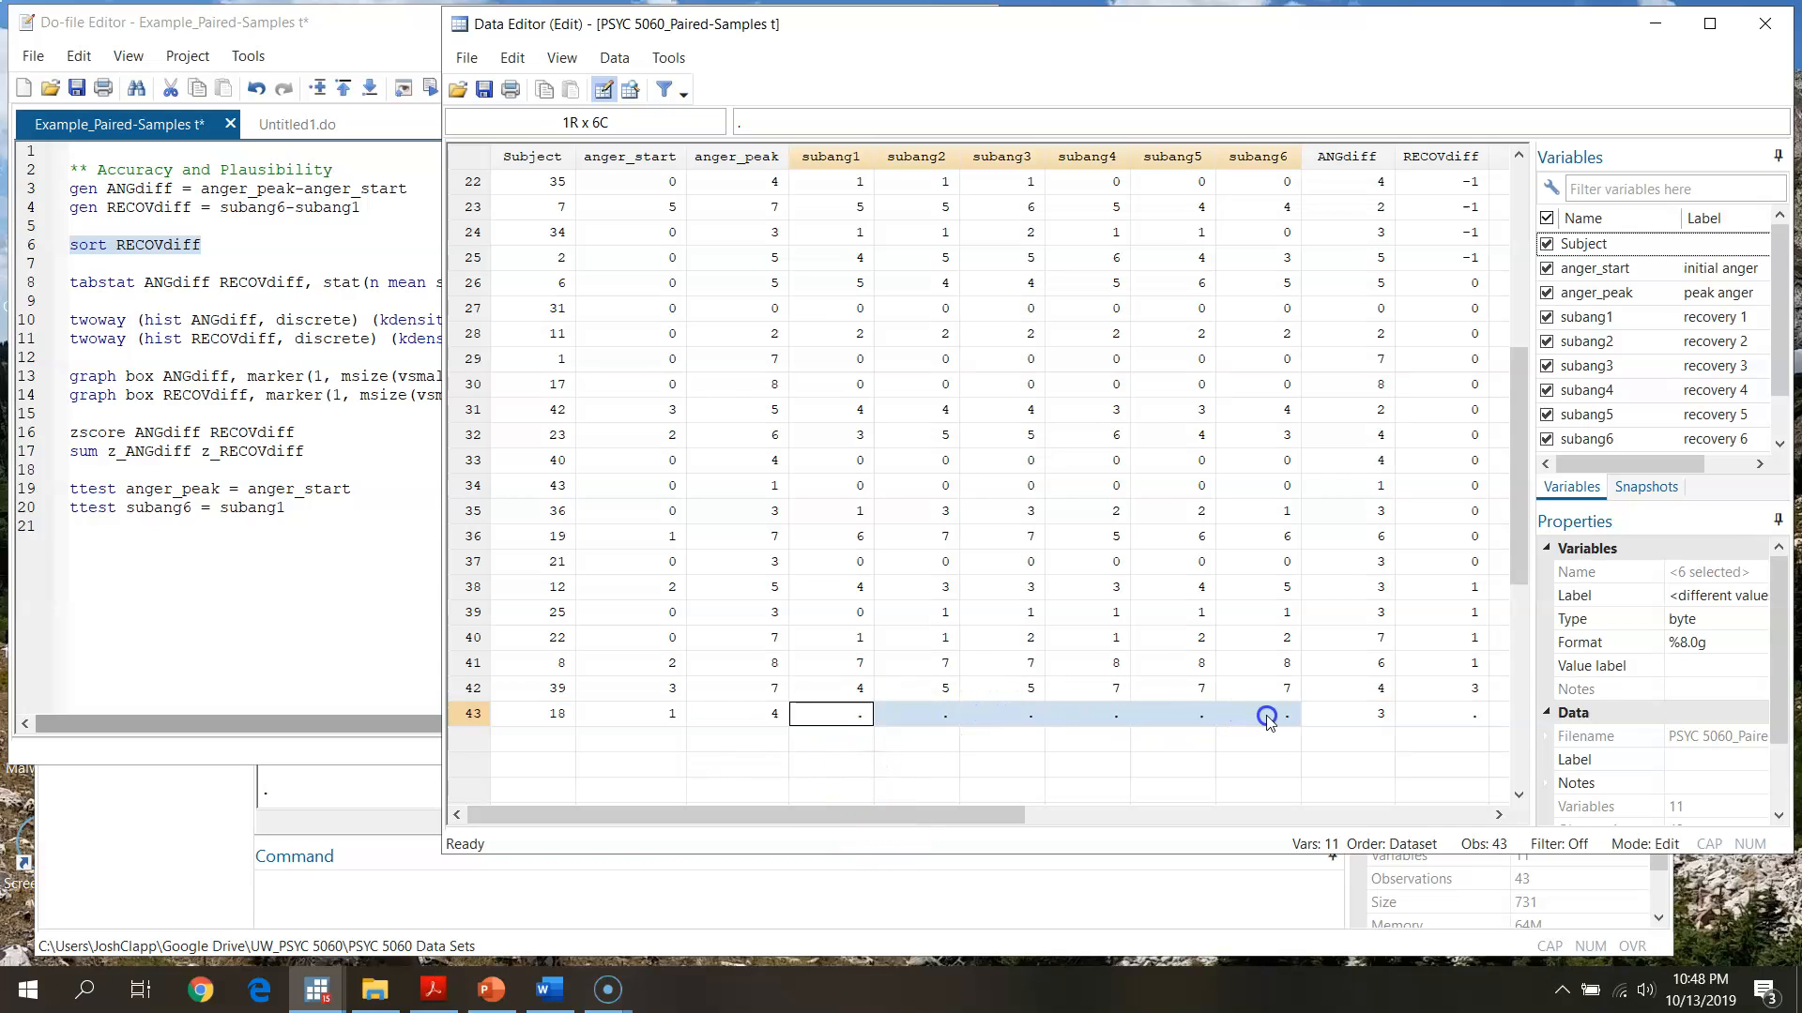
{"action": "left_click_drag", "start_coordinate": [672, 715], "coordinate": [732, 716]}
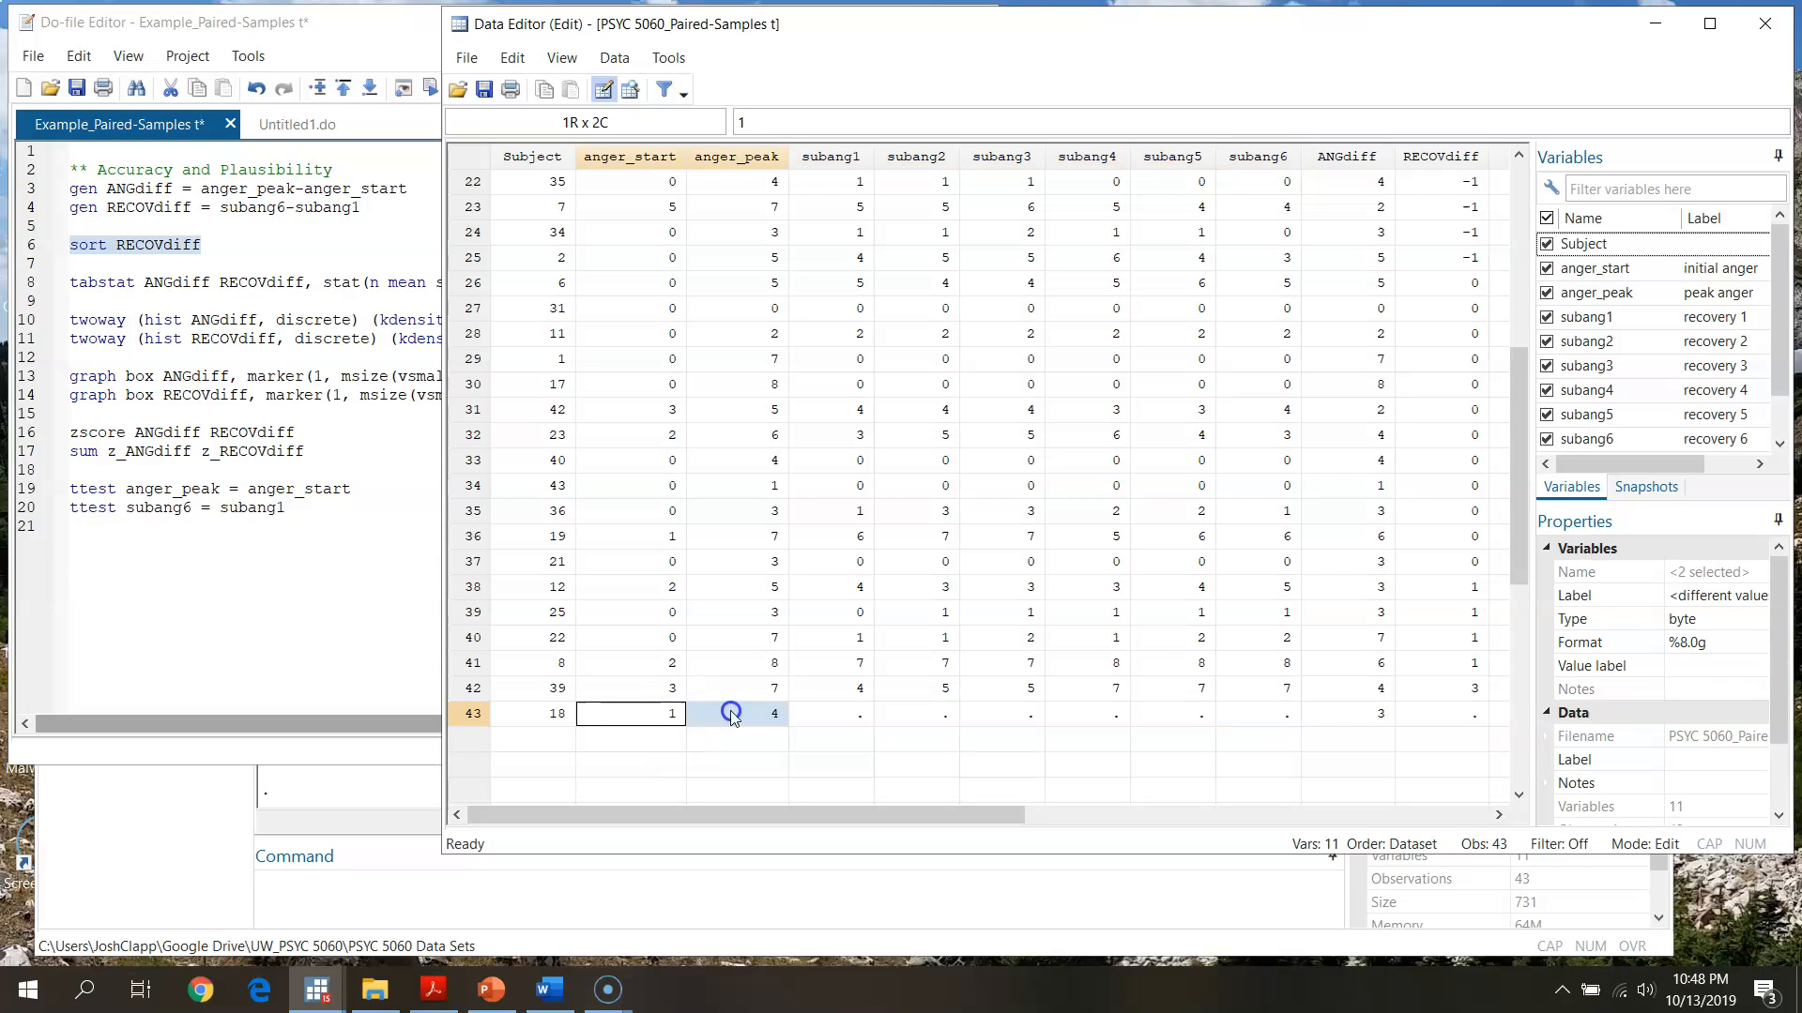
{"action": "left_click_drag", "start_coordinate": [847, 729], "coordinate": [1272, 723]}
{"action": "left_click_drag", "start_coordinate": [973, 816], "coordinate": [774, 788]}
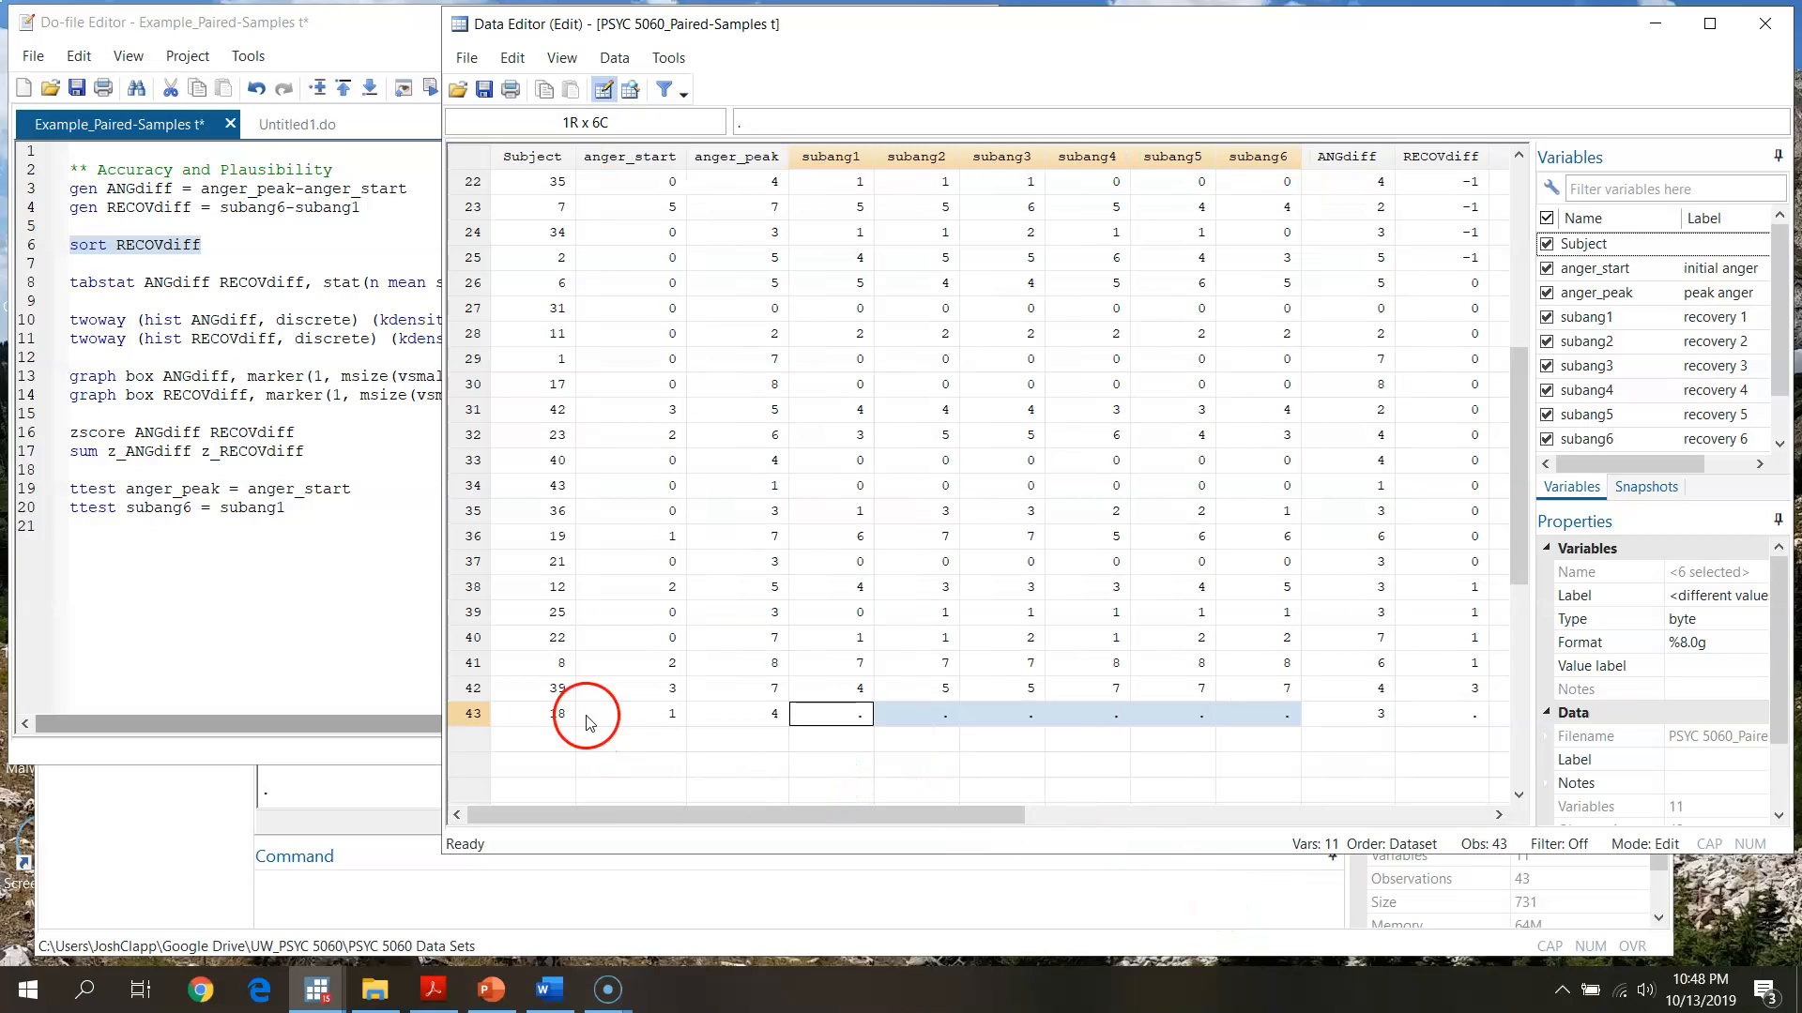
{"action": "left_click", "coordinate": [556, 713]}
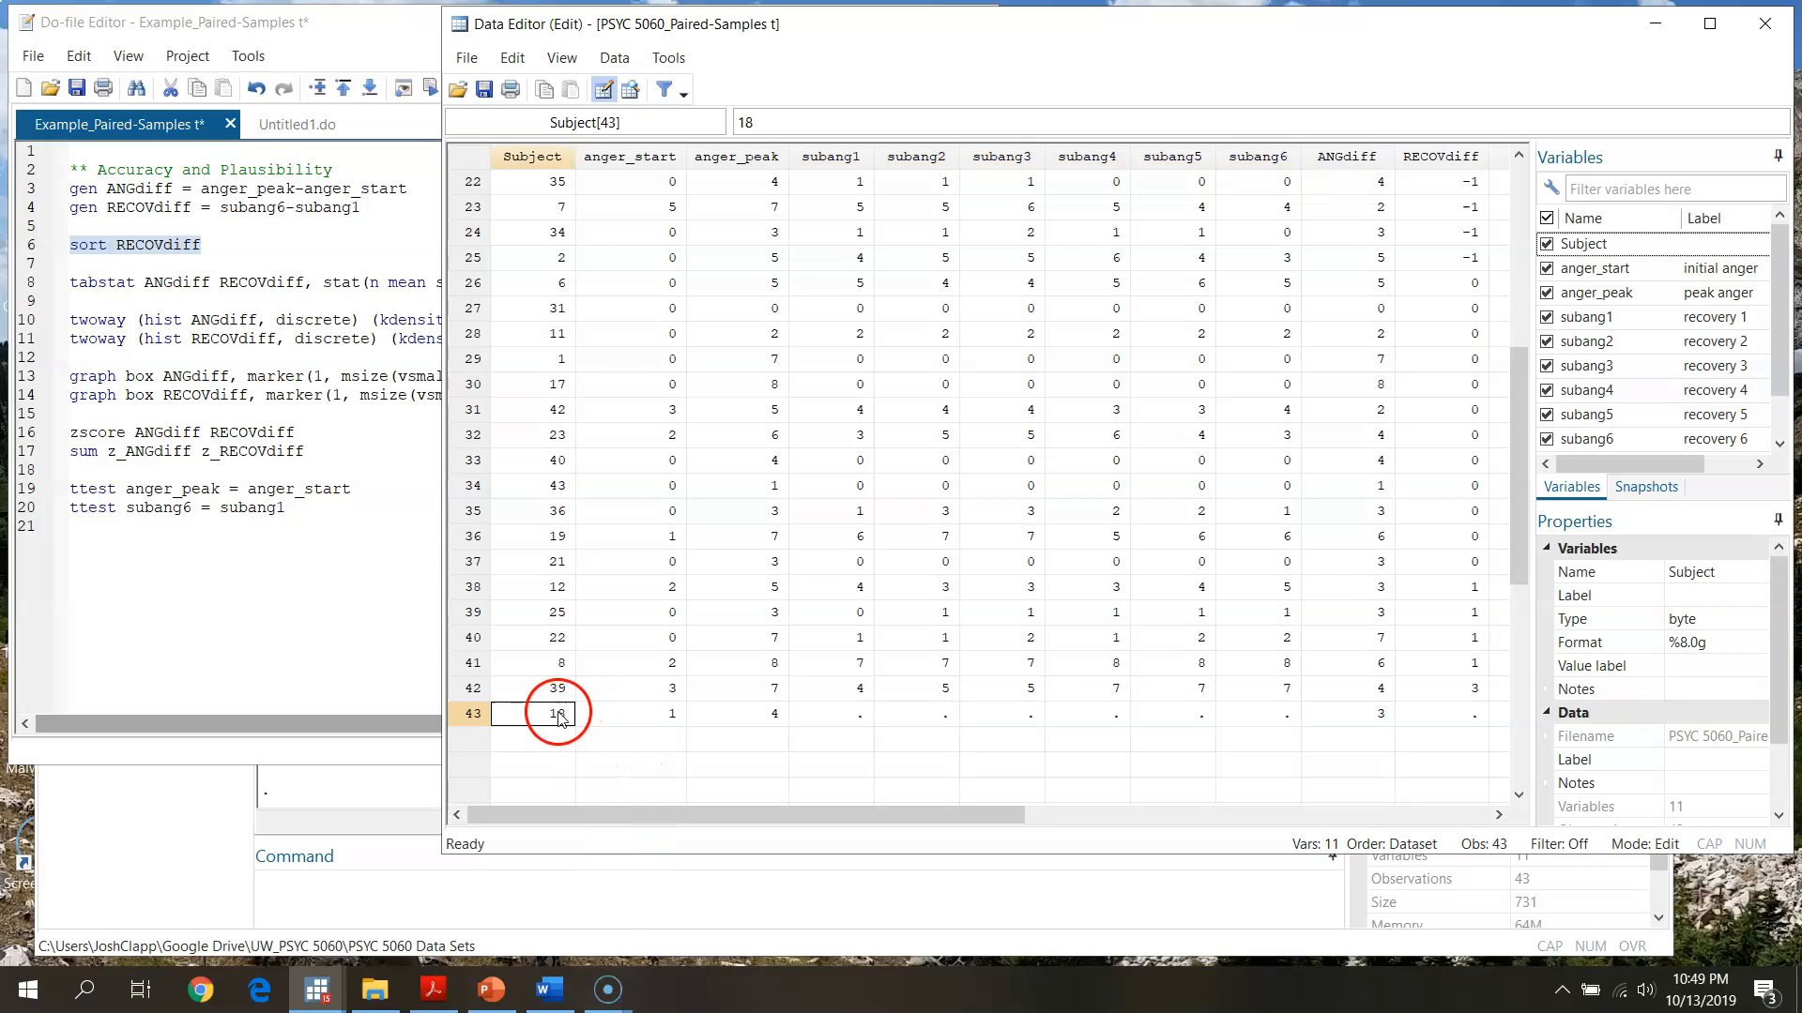
{"action": "left_click", "coordinate": [619, 715]}
Drop the whole observation in row 43, the case with missing subang ratings, from the dataset.
{"action": "left_click", "coordinate": [473, 715]}
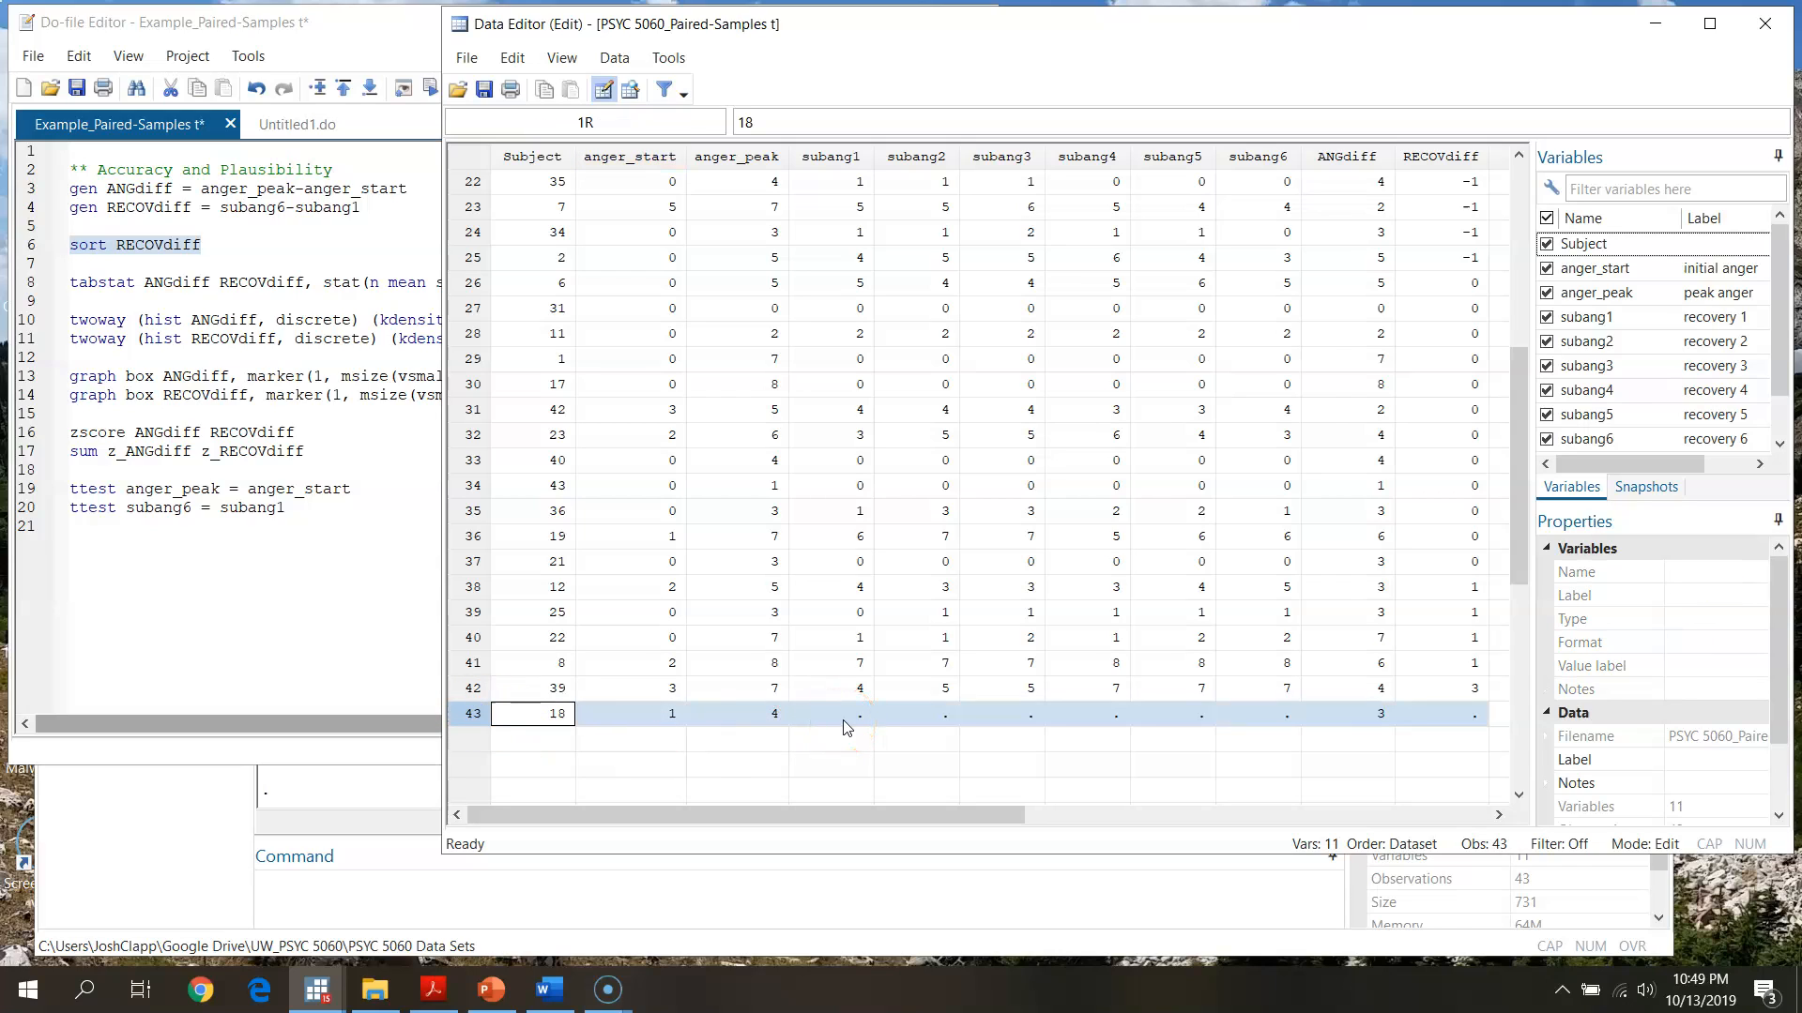
{"action": "key", "text": "Delete"}
{"action": "left_click", "coordinate": [1201, 467]}
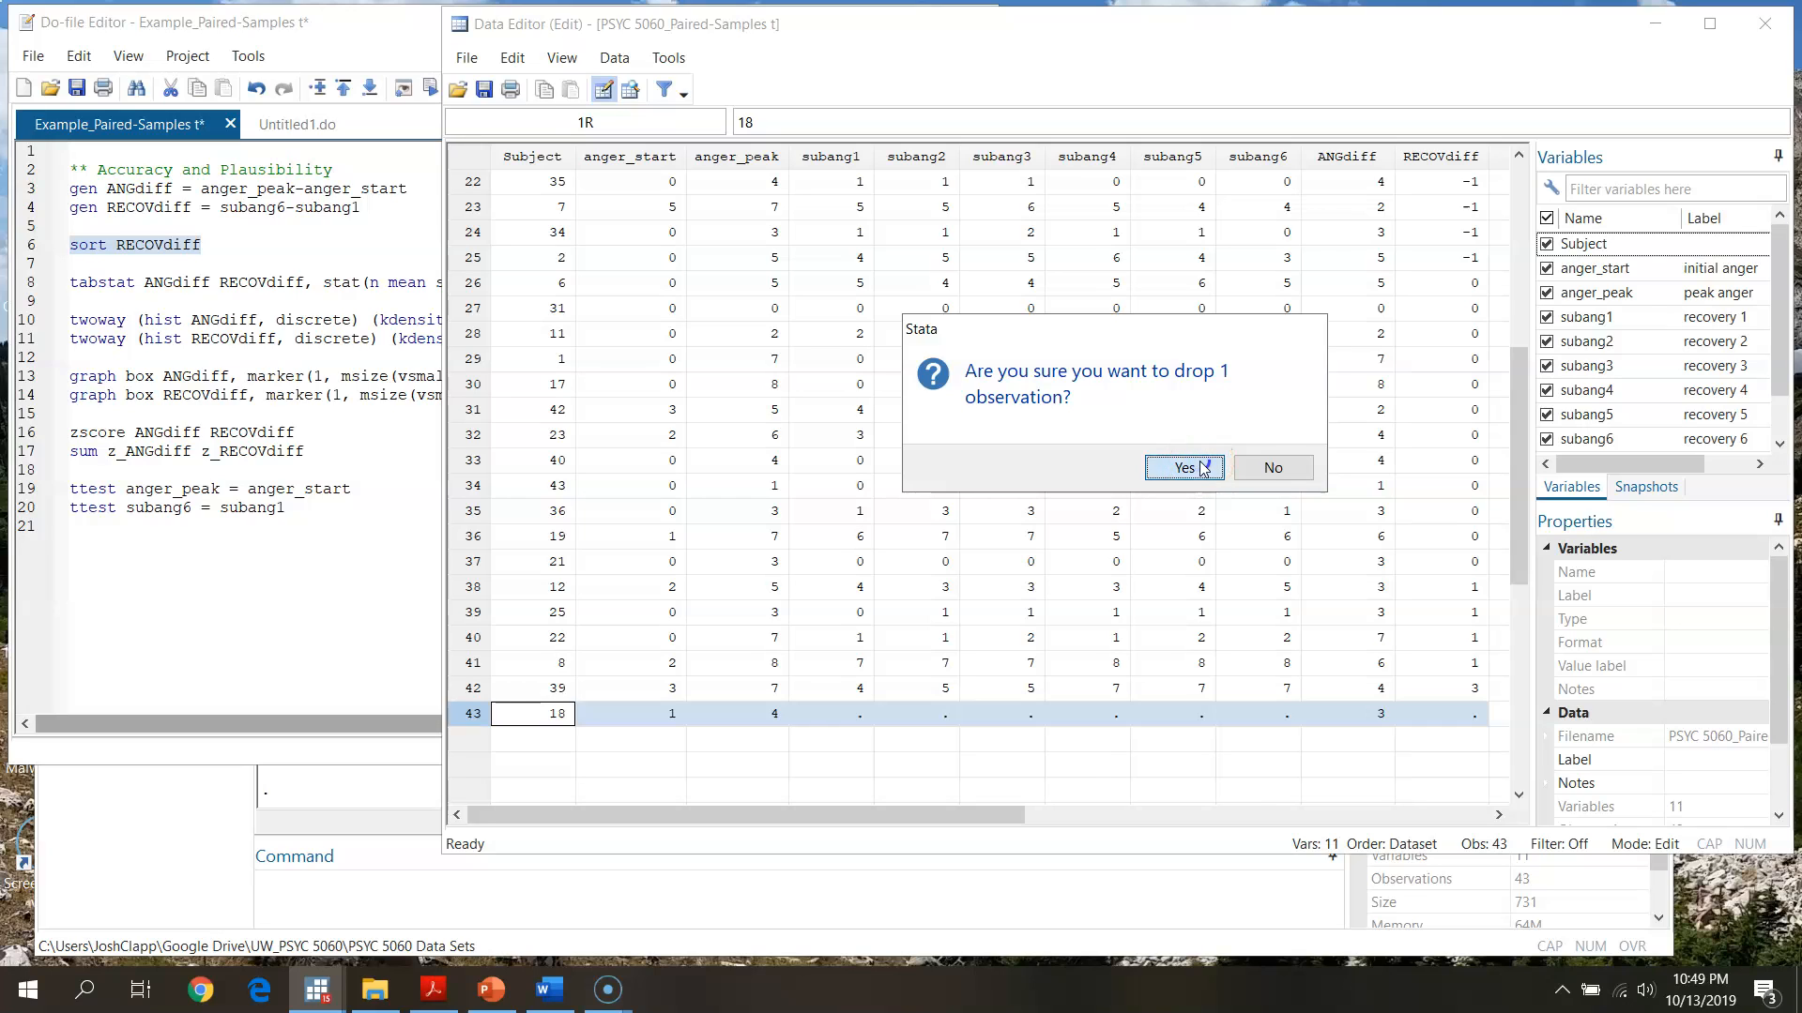
{"action": "left_click_drag", "start_coordinate": [981, 816], "coordinate": [1107, 815]}
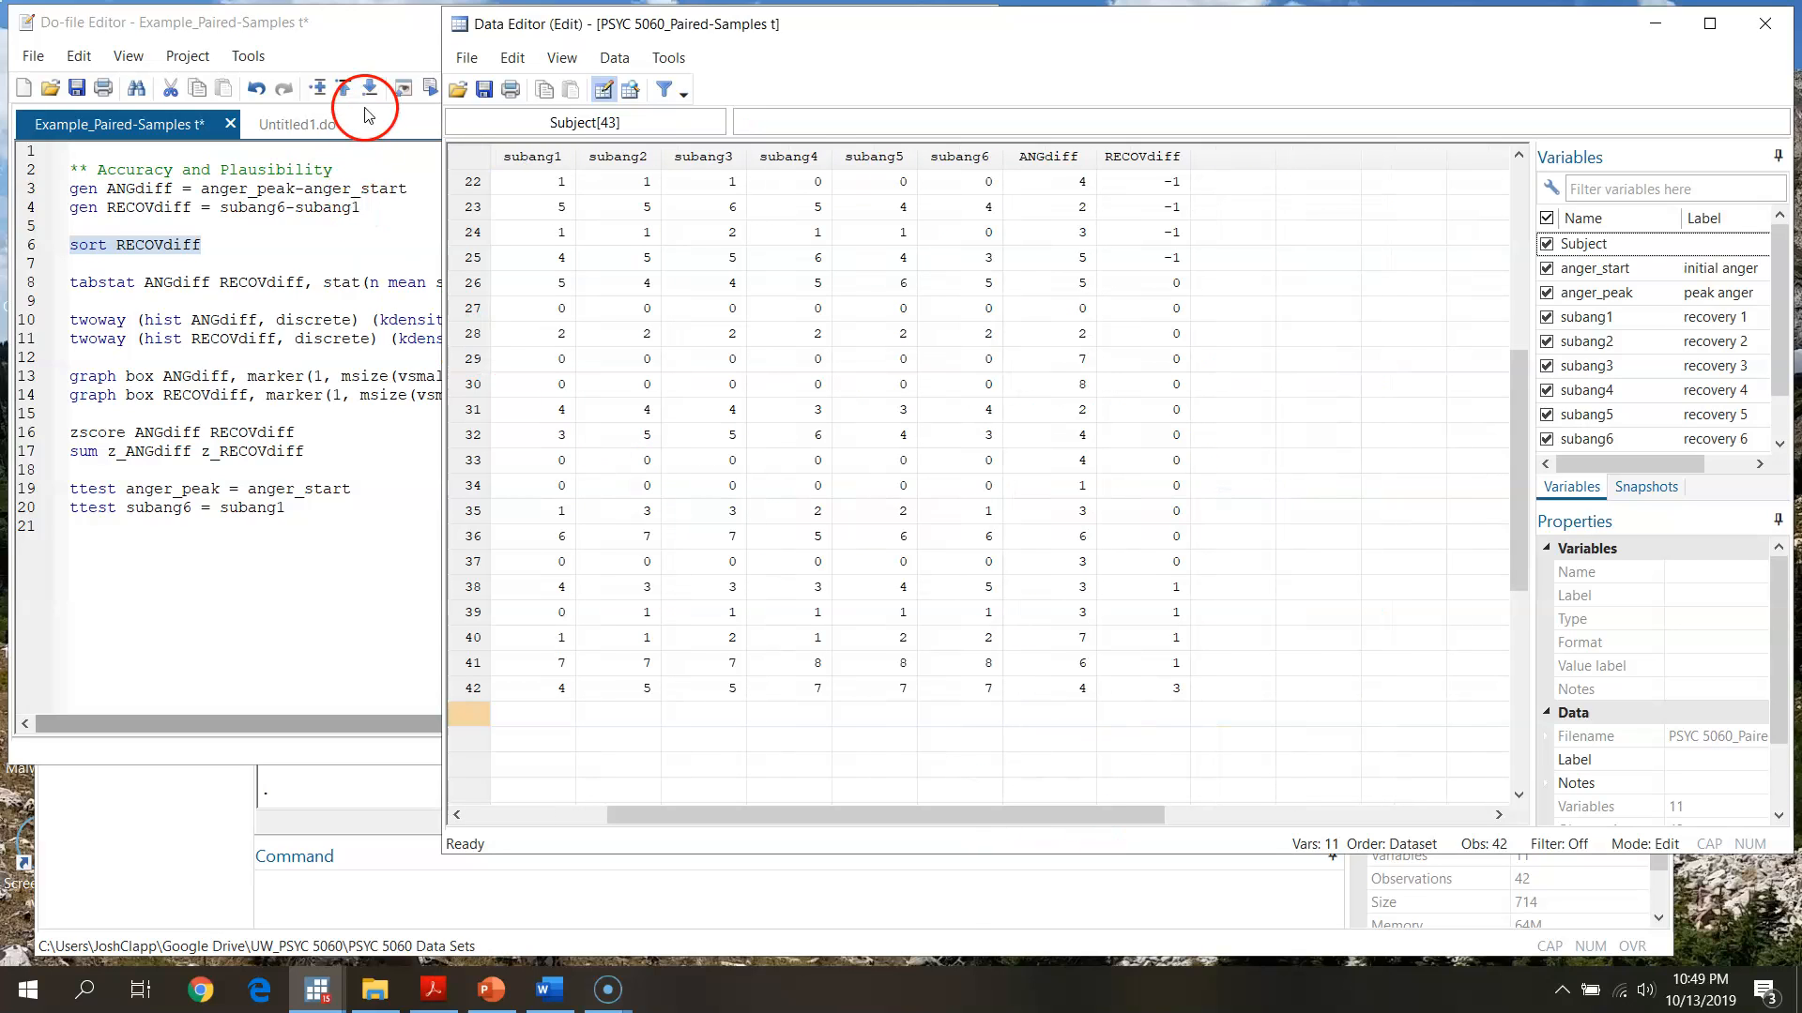
Save the dataset under the name scrap in the PSYC 5060 Data Sets folder, replacing the existing file.
{"action": "left_click", "coordinate": [467, 57]}
{"action": "left_click", "coordinate": [504, 168]}
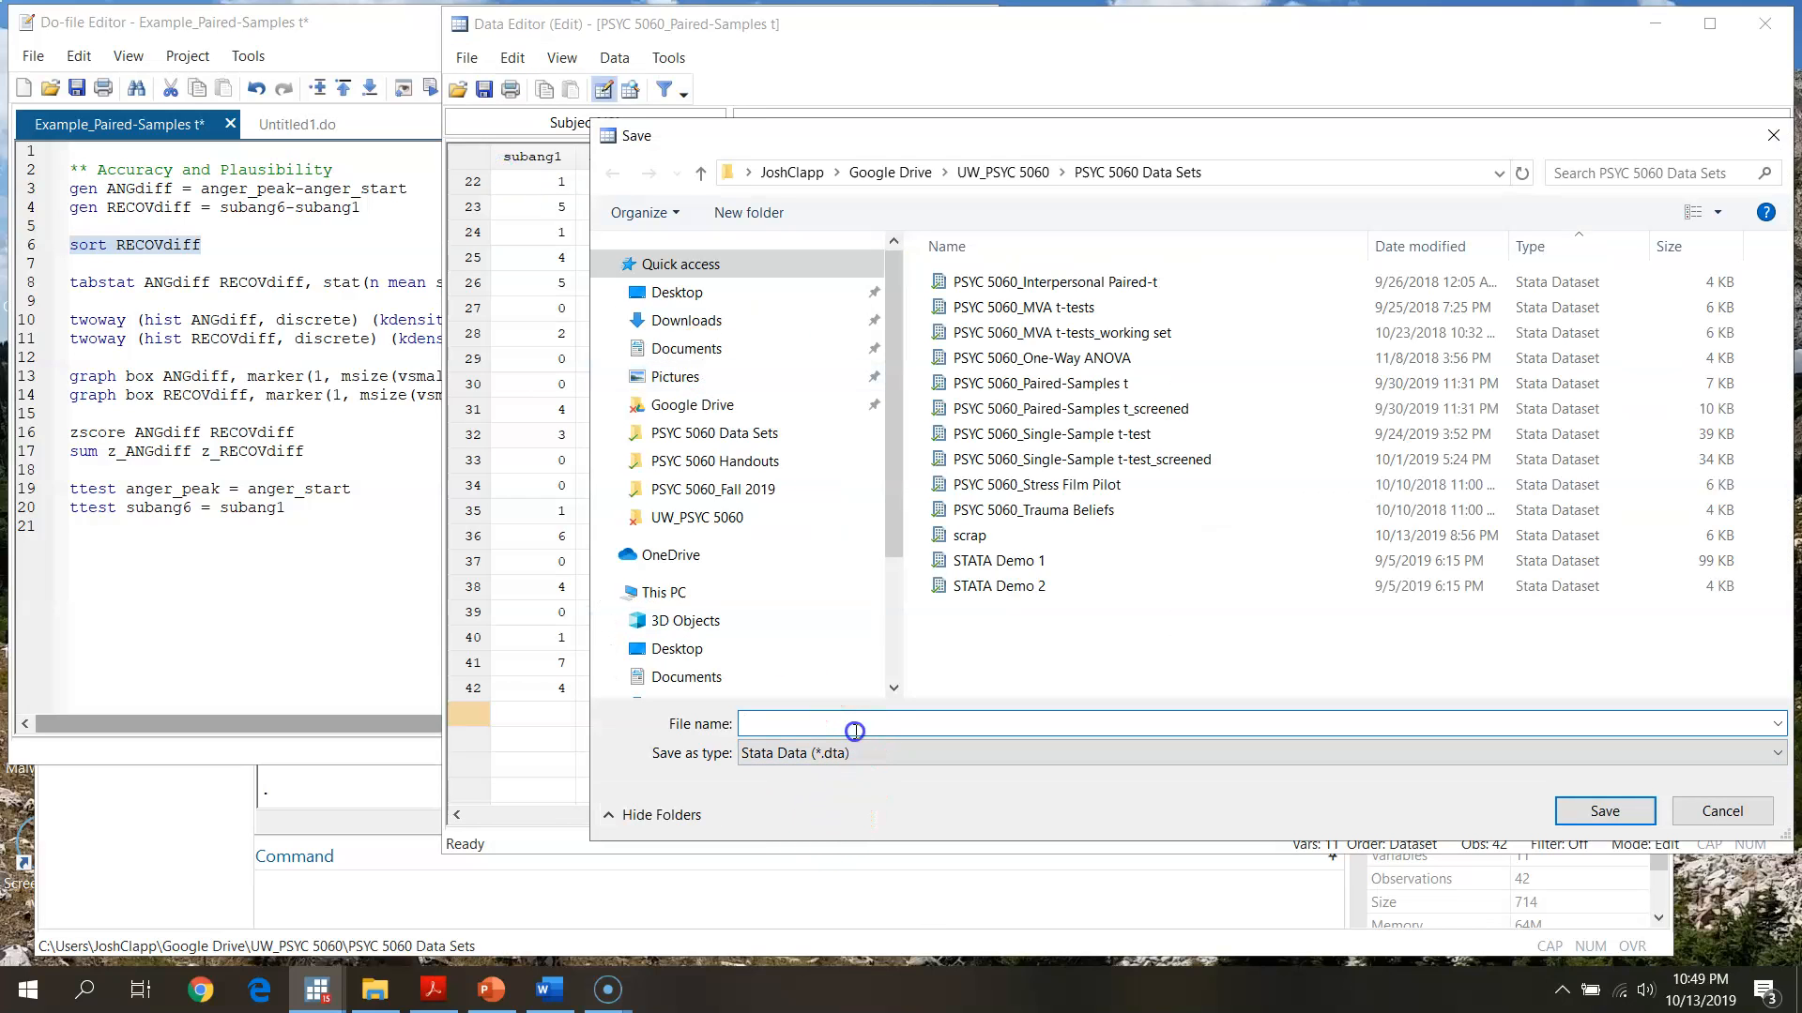
{"action": "type", "text": "scra"}
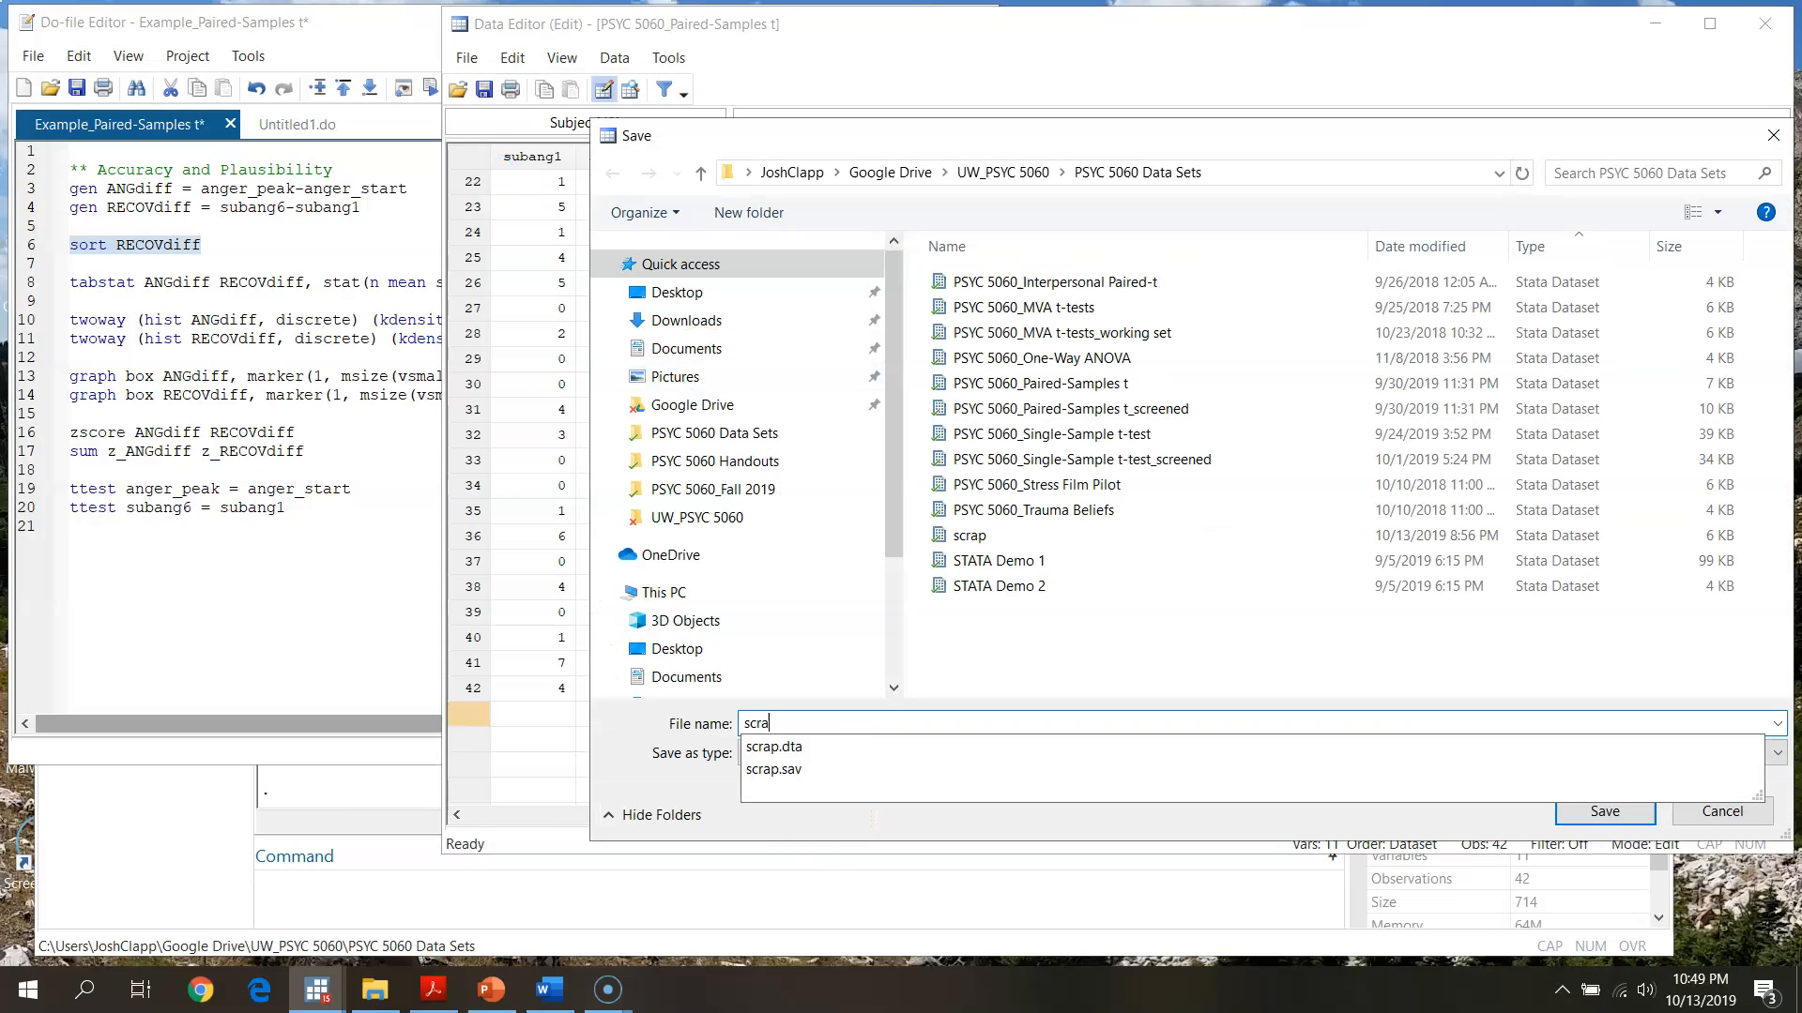
{"action": "type", "text": "p"}
{"action": "key", "text": "Return"}
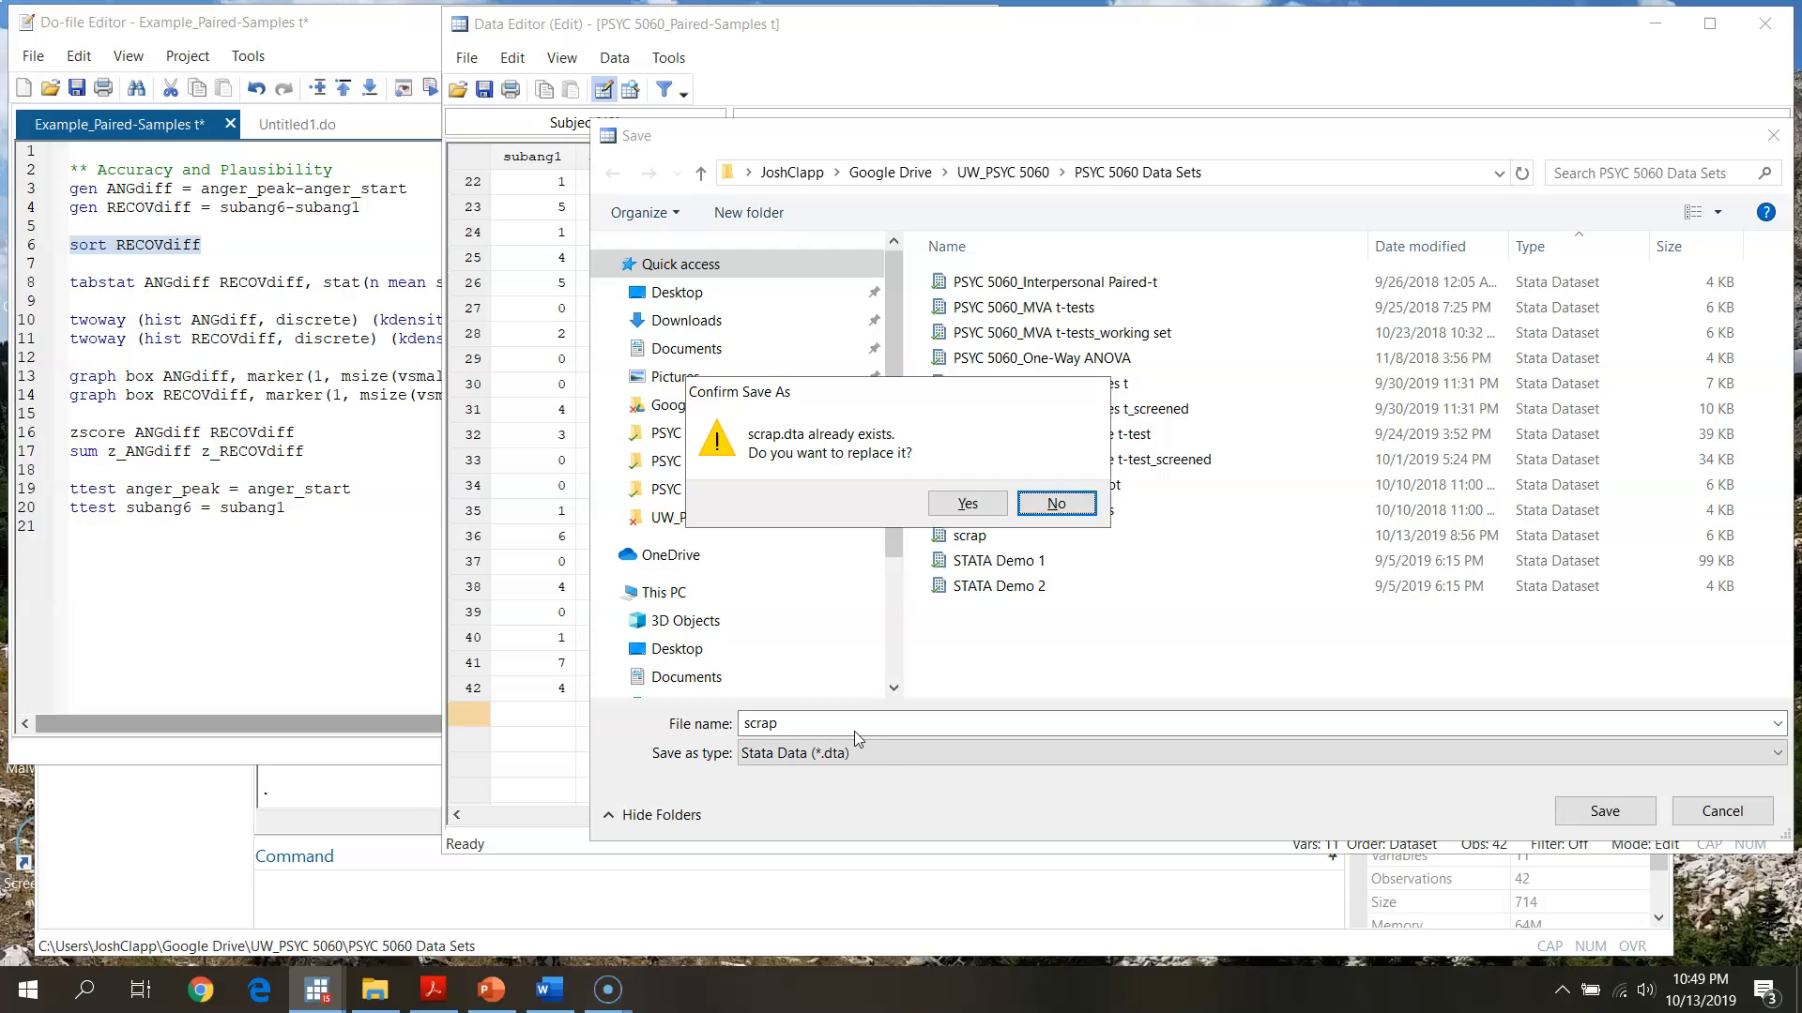
{"action": "left_click", "coordinate": [950, 504]}
{"action": "left_click_drag", "start_coordinate": [939, 823], "coordinate": [901, 808]}
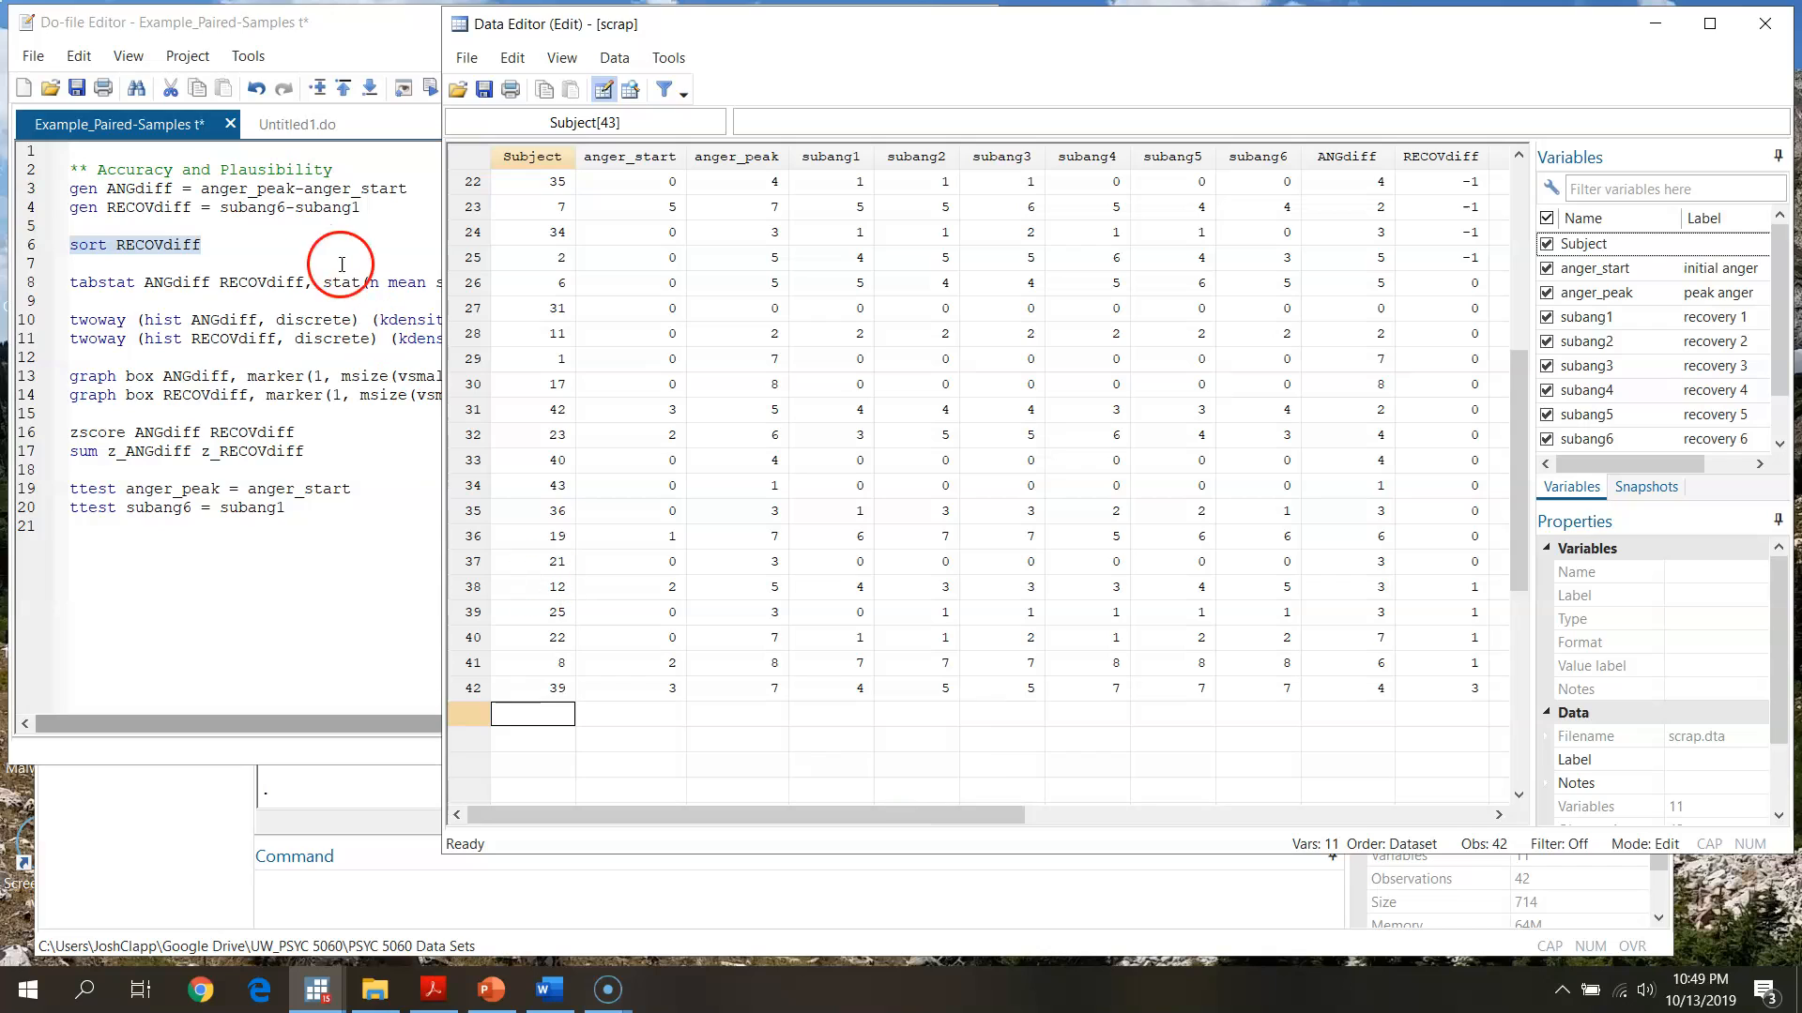
Duplicate the sort RECOVdiff line directly below itself in the do-file and change the copy to sort ANGdiff.
{"action": "left_click", "coordinate": [224, 242]}
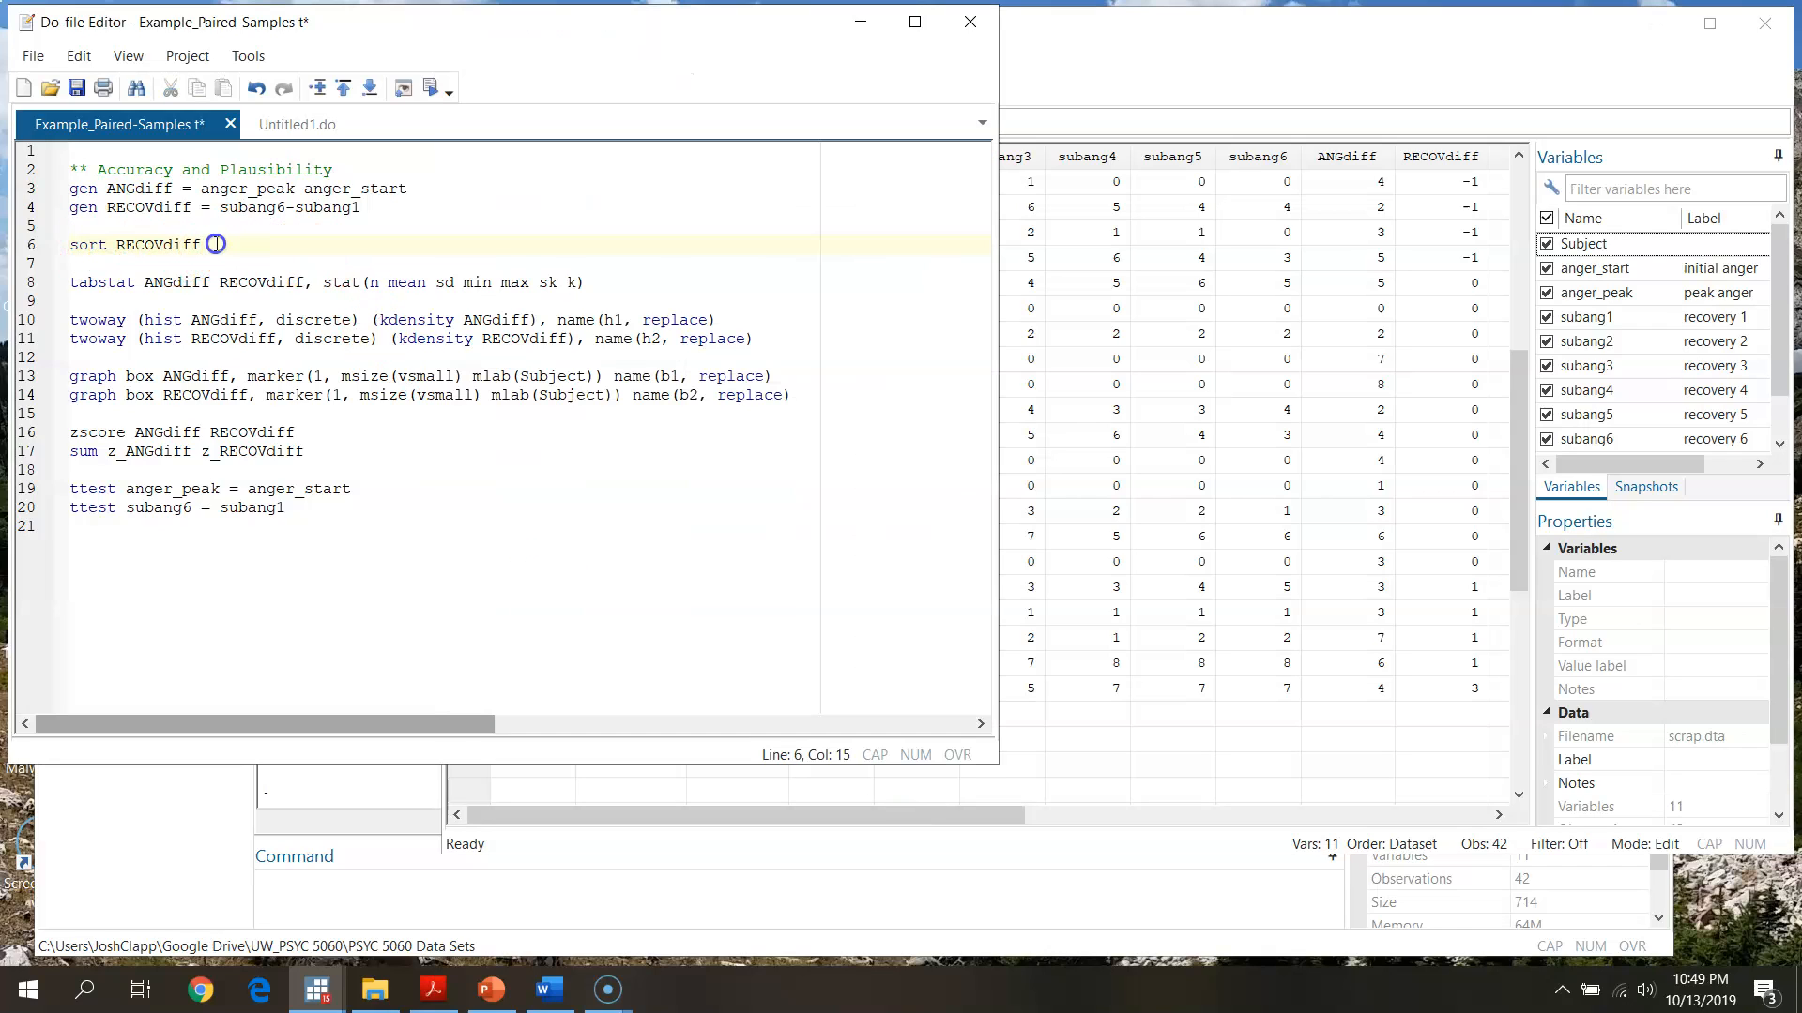
{"action": "left_click", "coordinate": [44, 243]}
{"action": "key", "text": "ctrl+c"}
{"action": "left_click", "coordinate": [221, 244]}
{"action": "key", "text": "Return"}
{"action": "key", "text": "ctrl+v"}
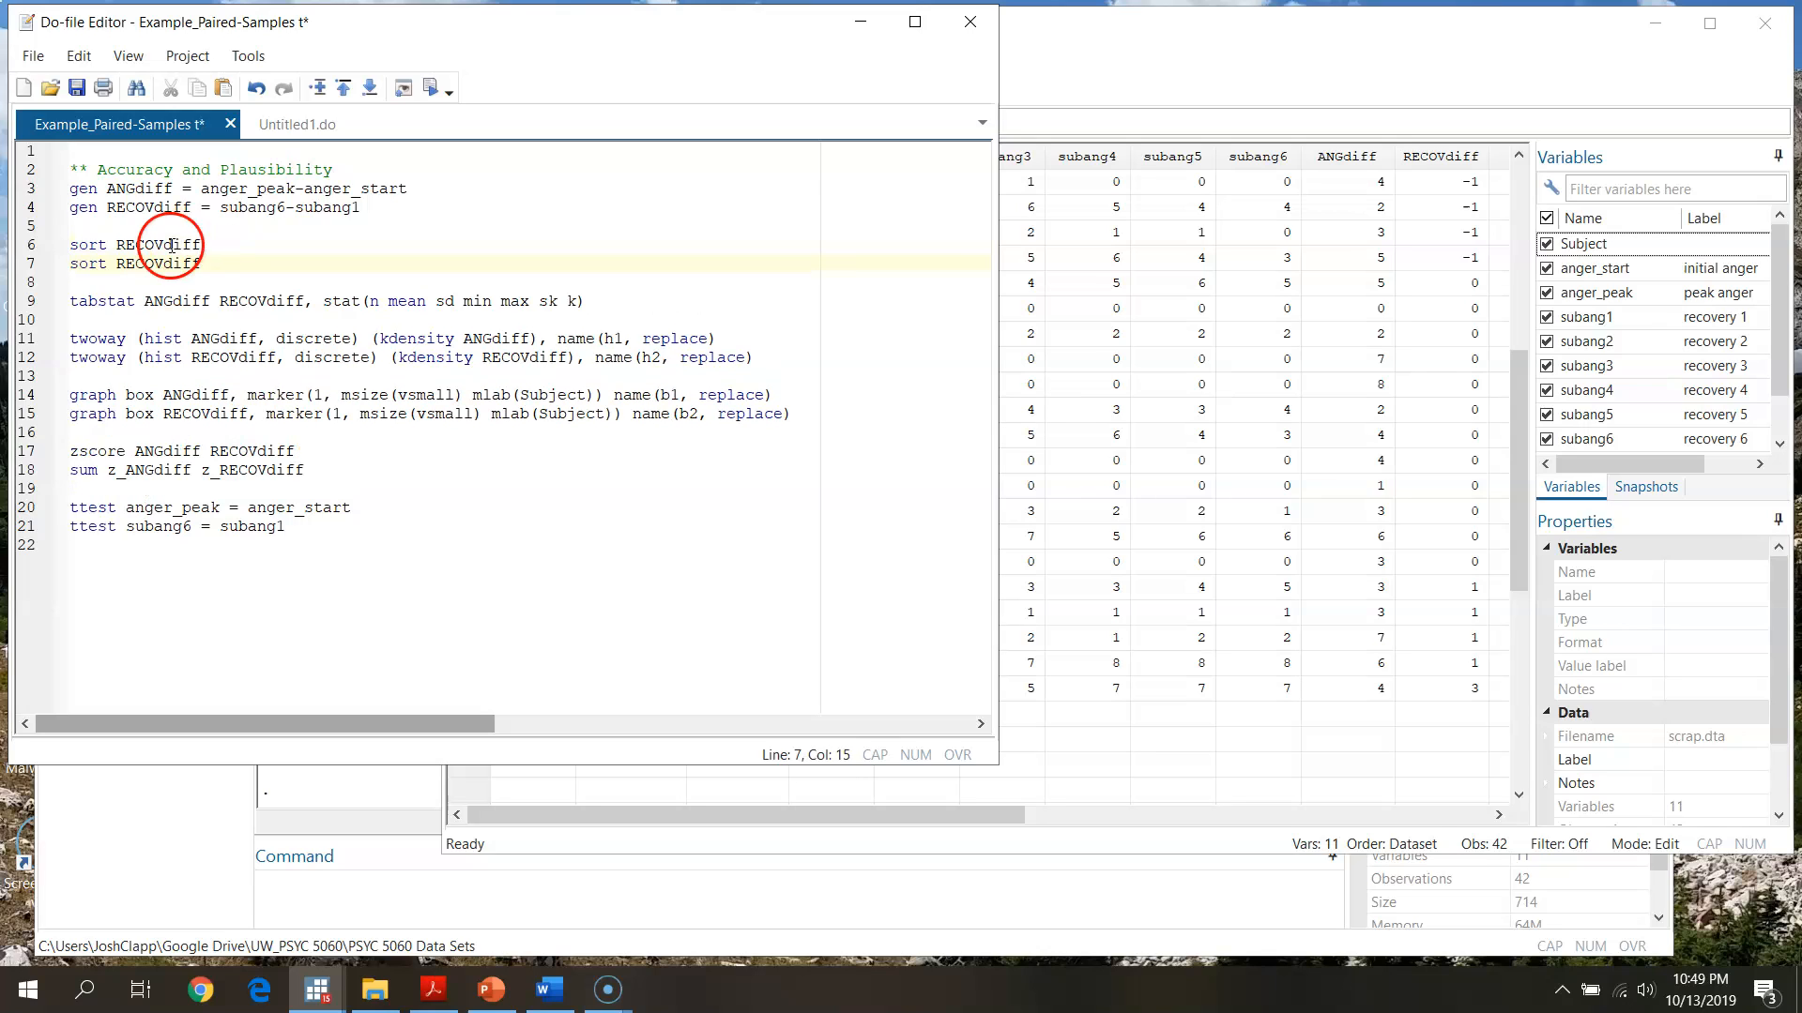
{"action": "double_click", "coordinate": [139, 188]}
{"action": "key", "text": "ctrl+c"}
{"action": "double_click", "coordinate": [158, 263]}
{"action": "key", "text": "ctrl+v"}
Run only the sort ANGdiff line and bring the difference-score columns into view in the Data Editor.
{"action": "left_click", "coordinate": [20, 260]}
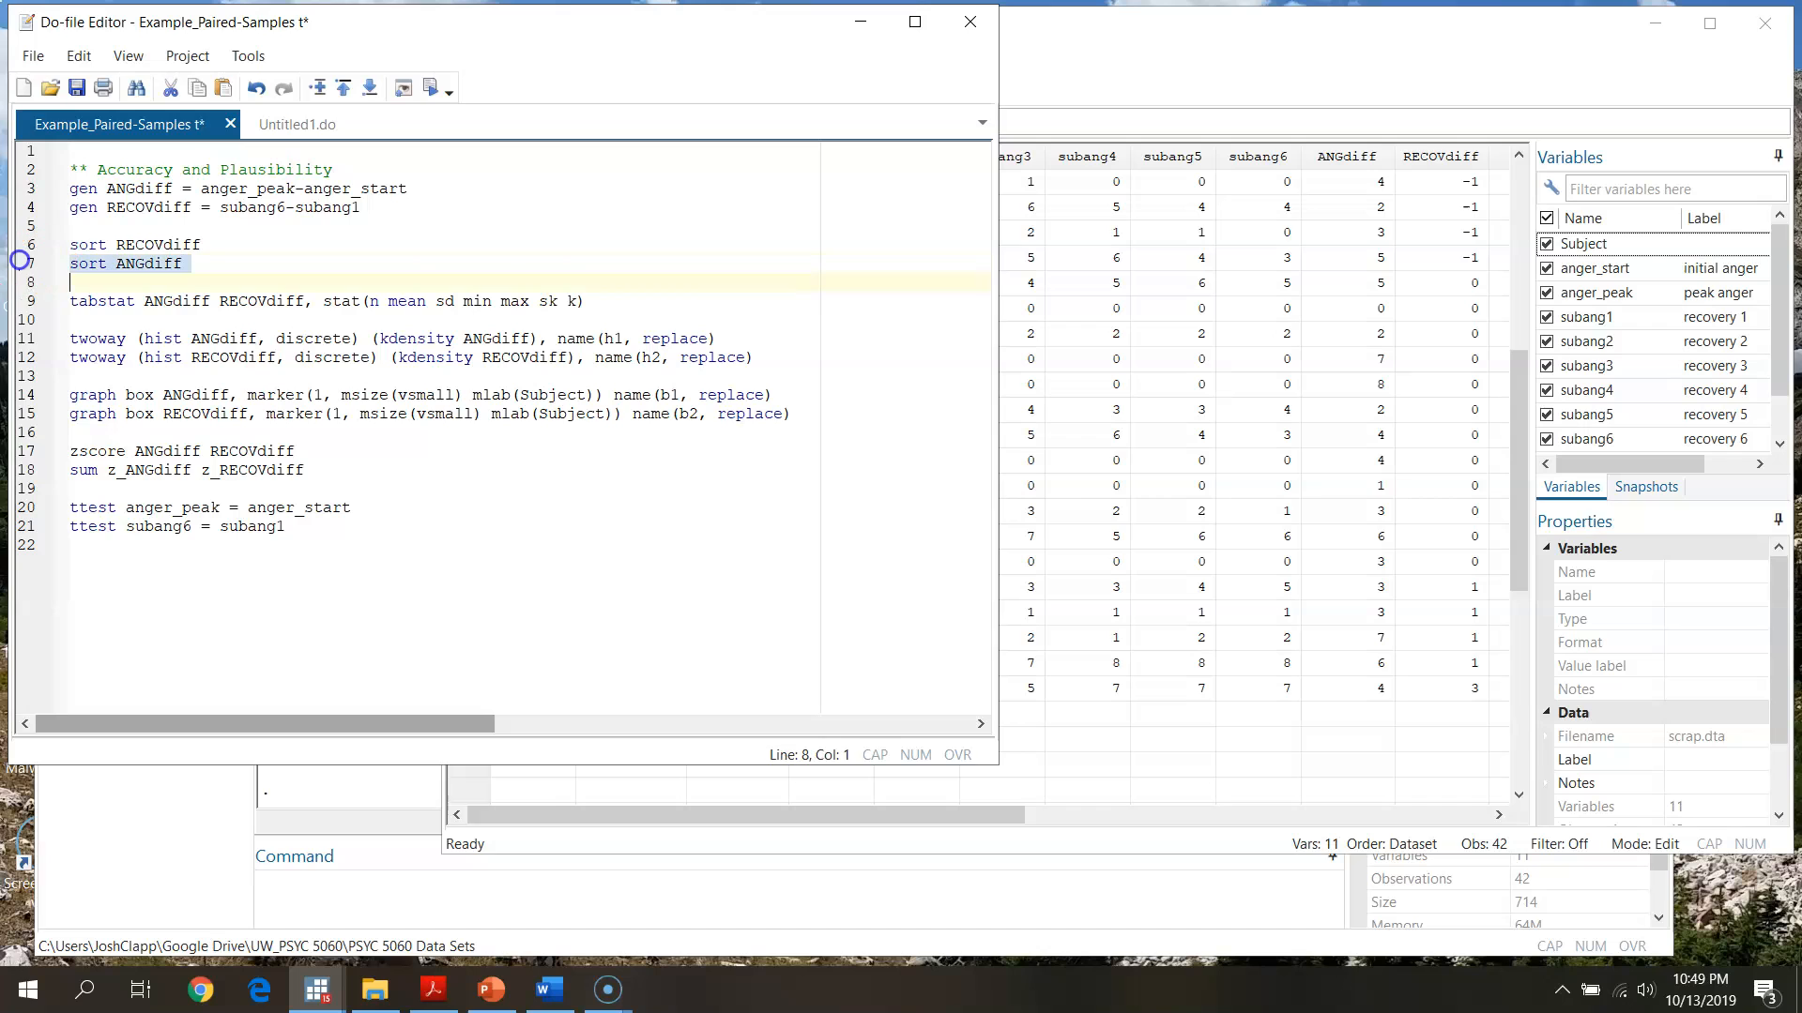
{"action": "left_click", "coordinate": [430, 87]}
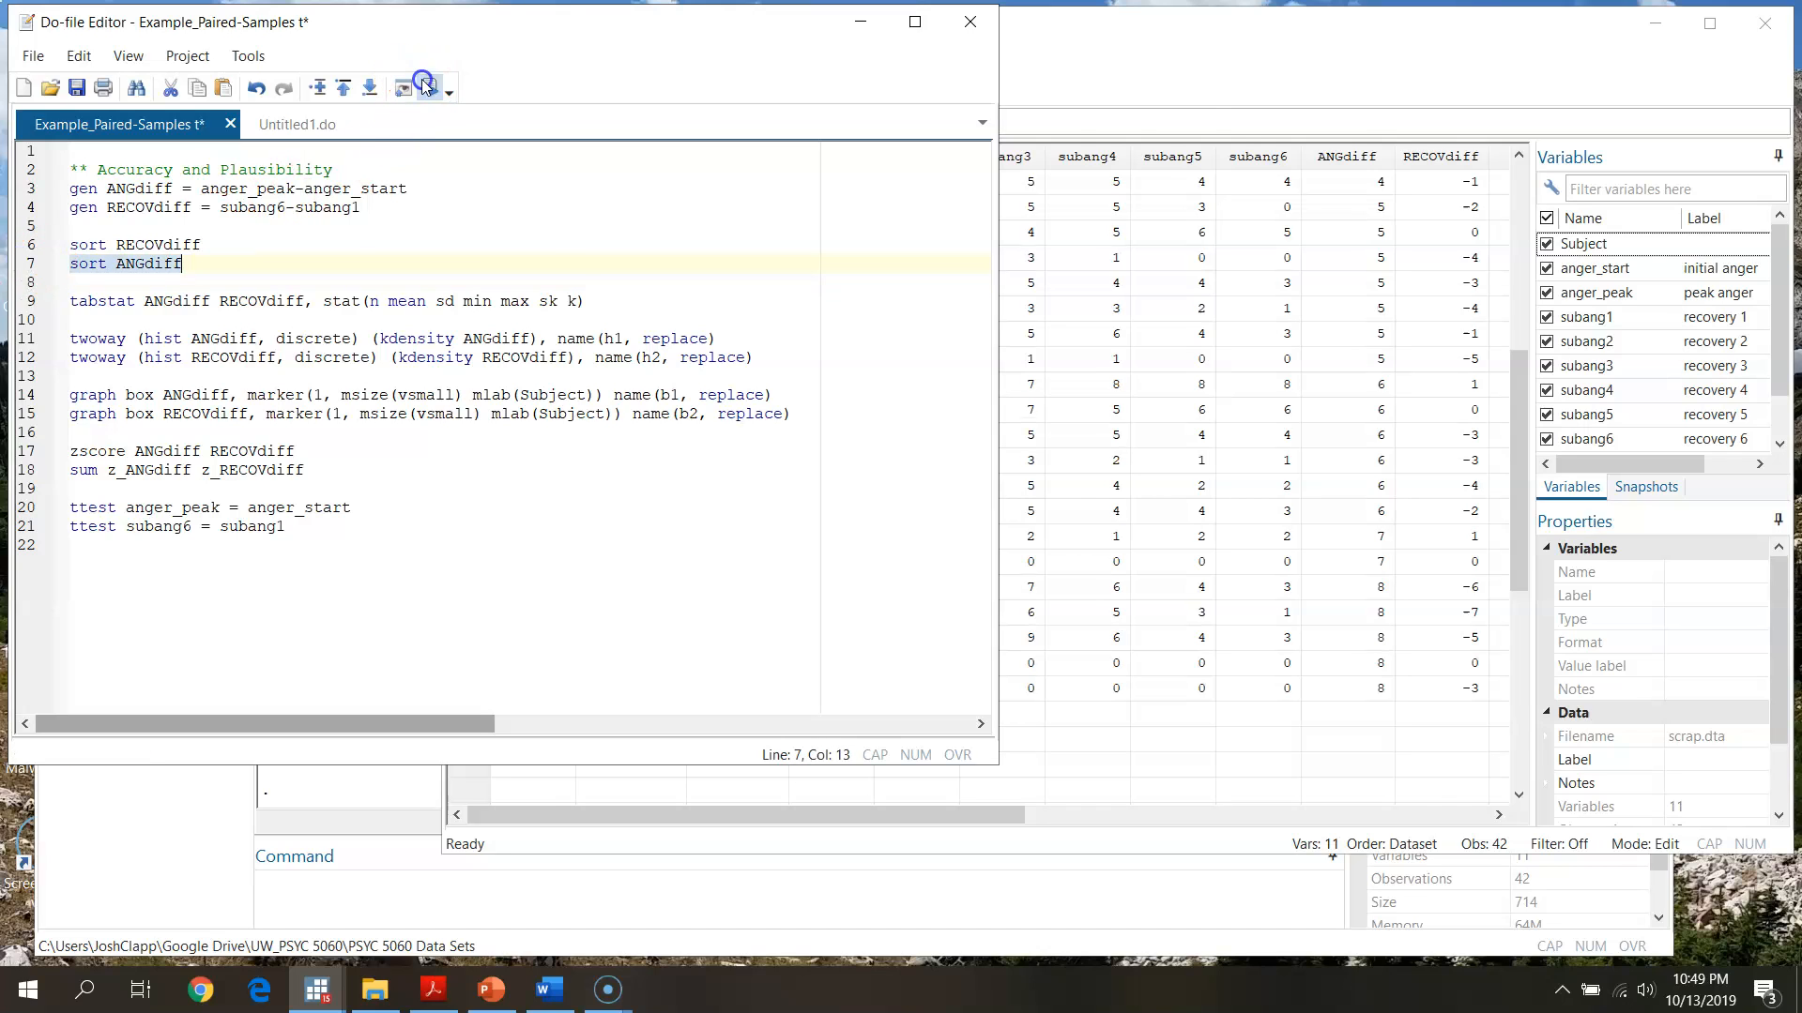
{"action": "left_click", "coordinate": [1360, 103]}
{"action": "left_click_drag", "start_coordinate": [933, 812], "coordinate": [1054, 832]}
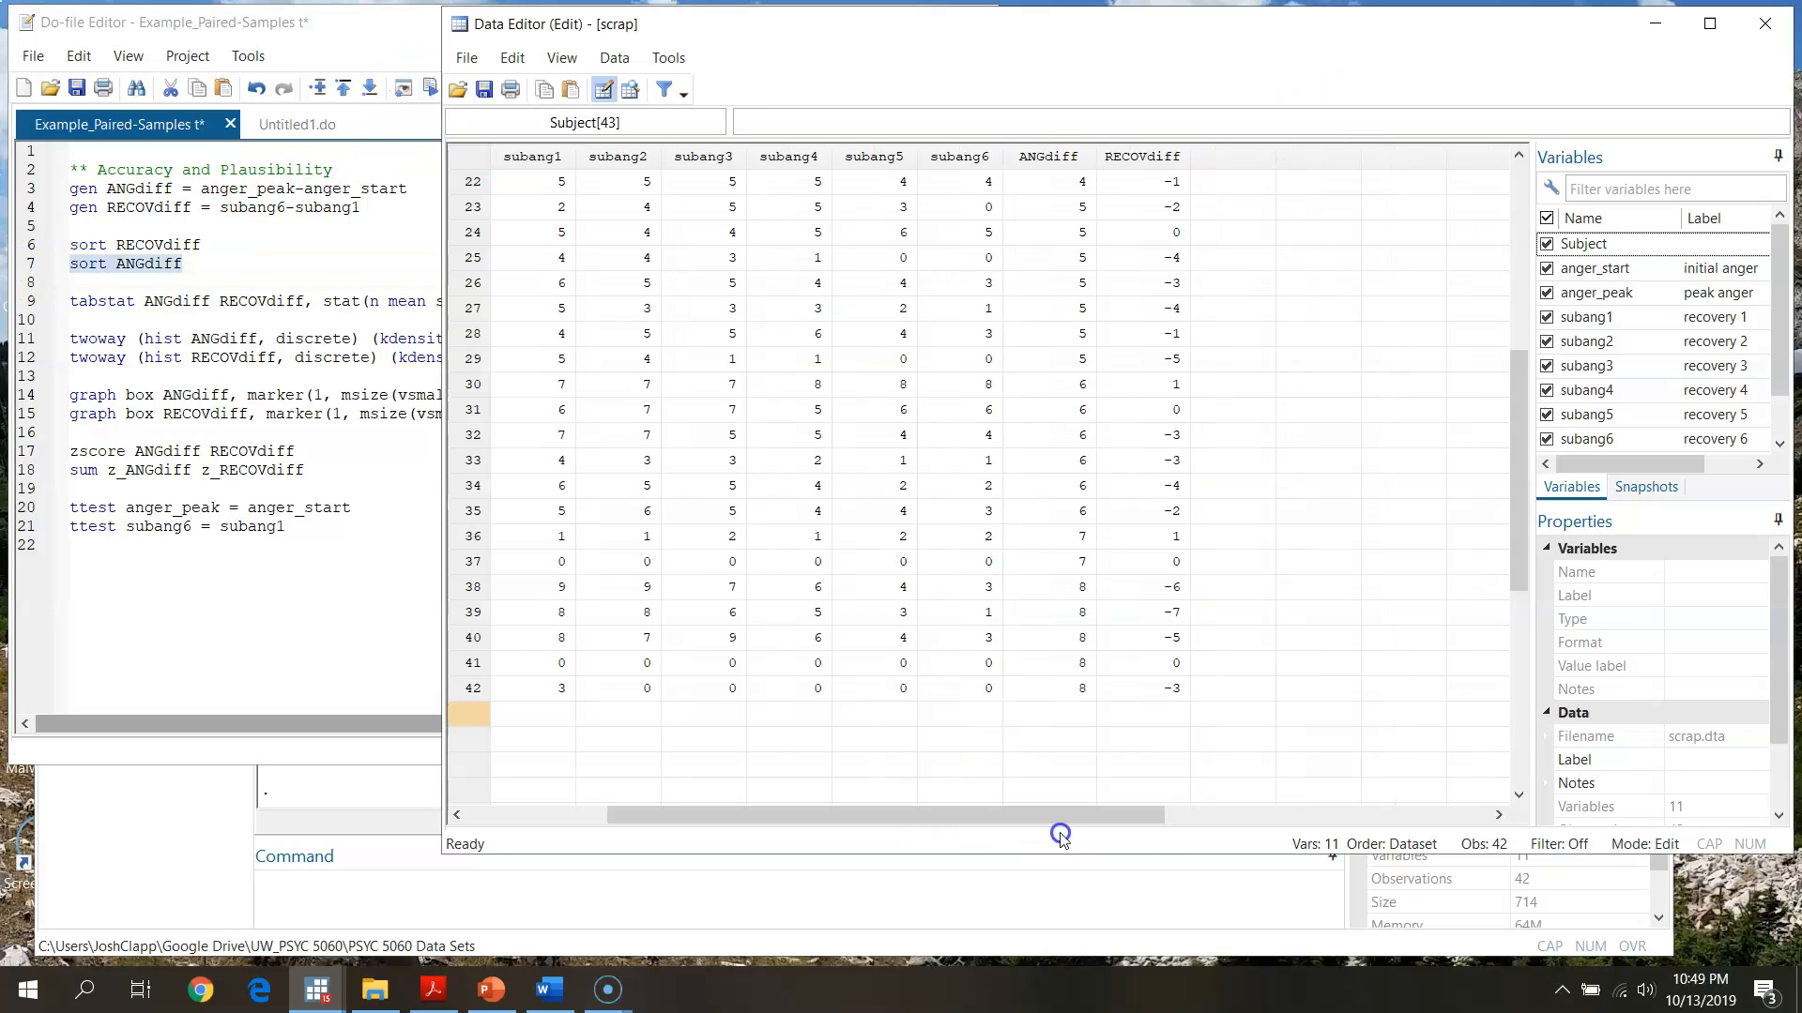
Review the sorted ANGdiff column from its first row, and check it against the commands in the do-file.
{"action": "left_click", "coordinate": [1078, 166]}
{"action": "left_click_drag", "start_coordinate": [1513, 503], "coordinate": [1585, 192]}
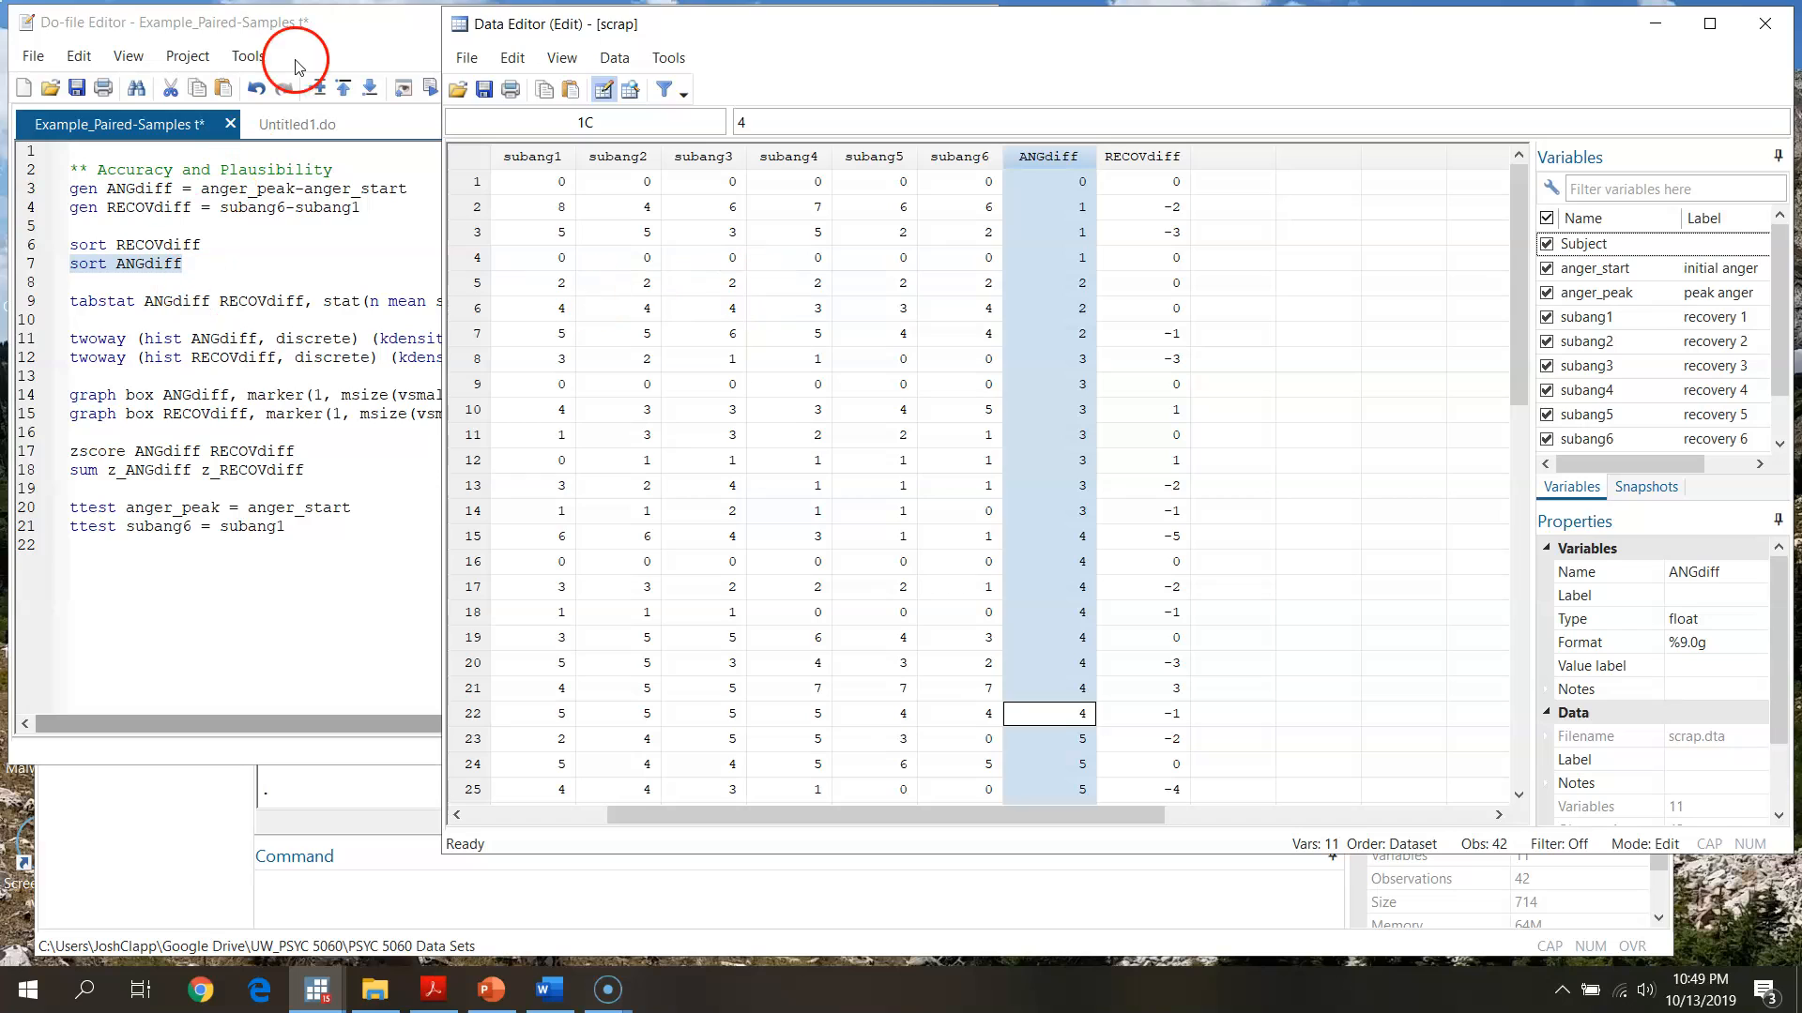
{"action": "left_click", "coordinate": [330, 17]}
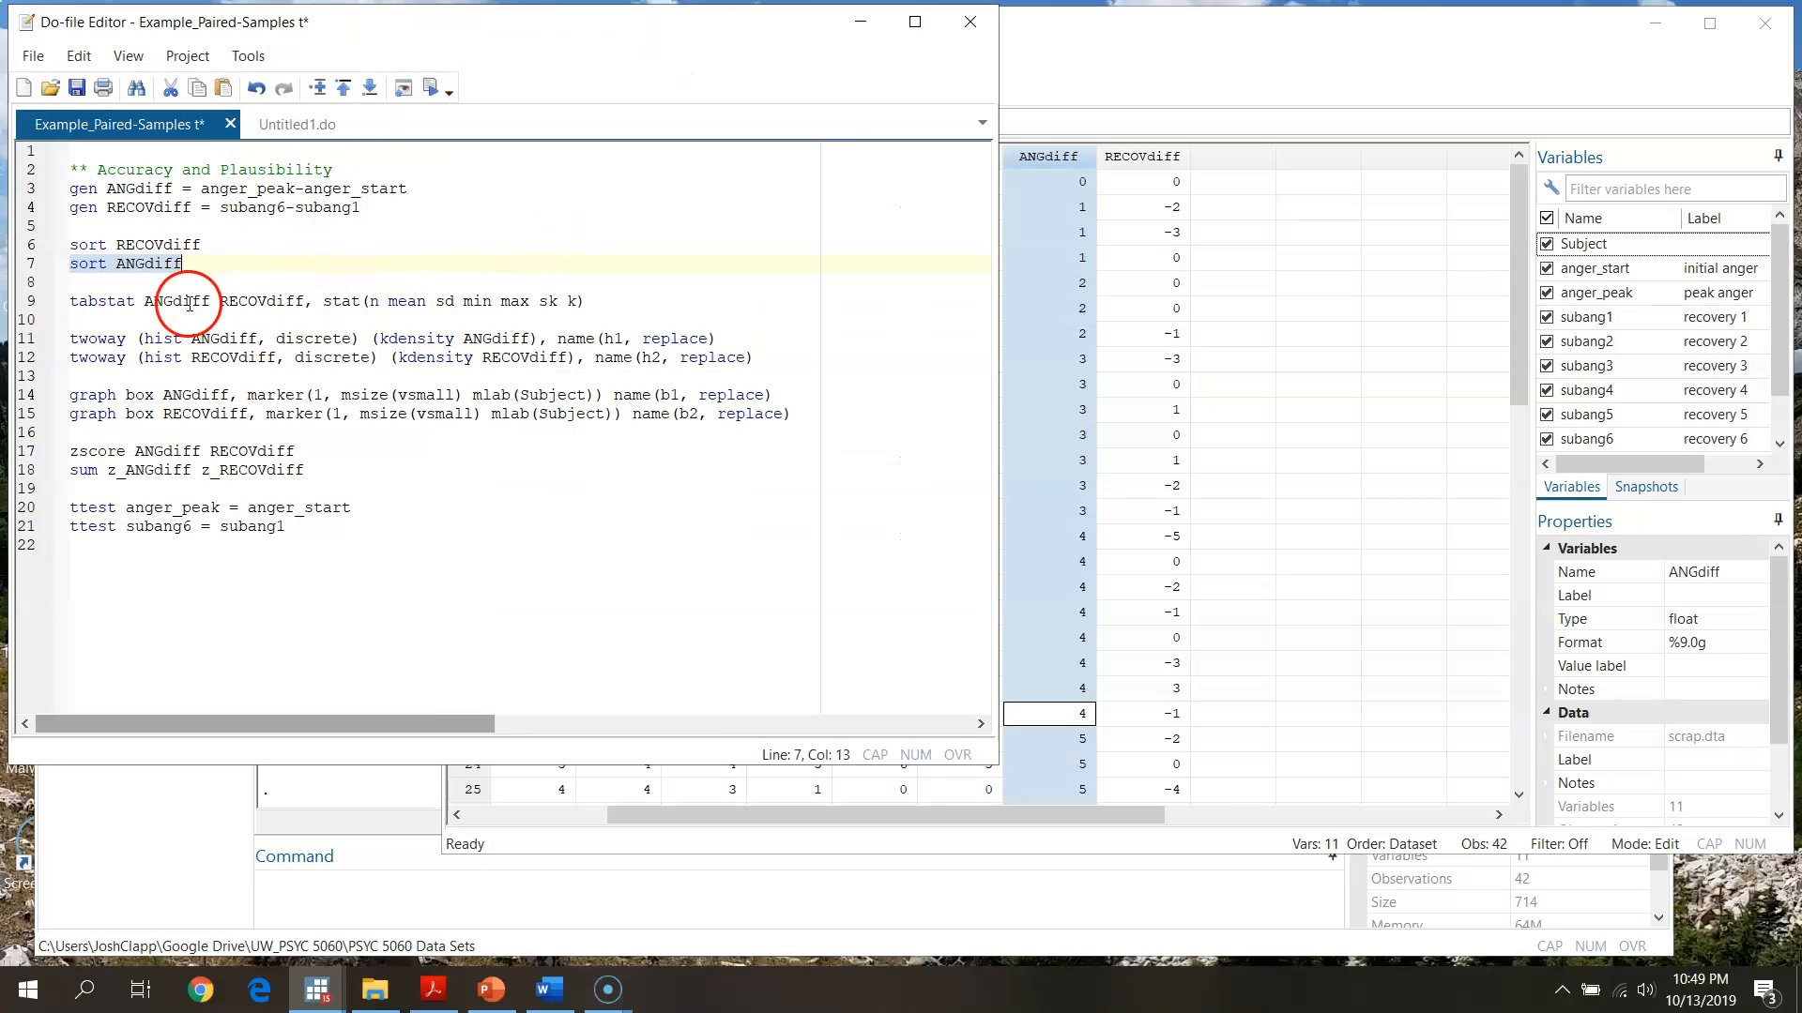
{"action": "left_click", "coordinate": [1232, 91]}
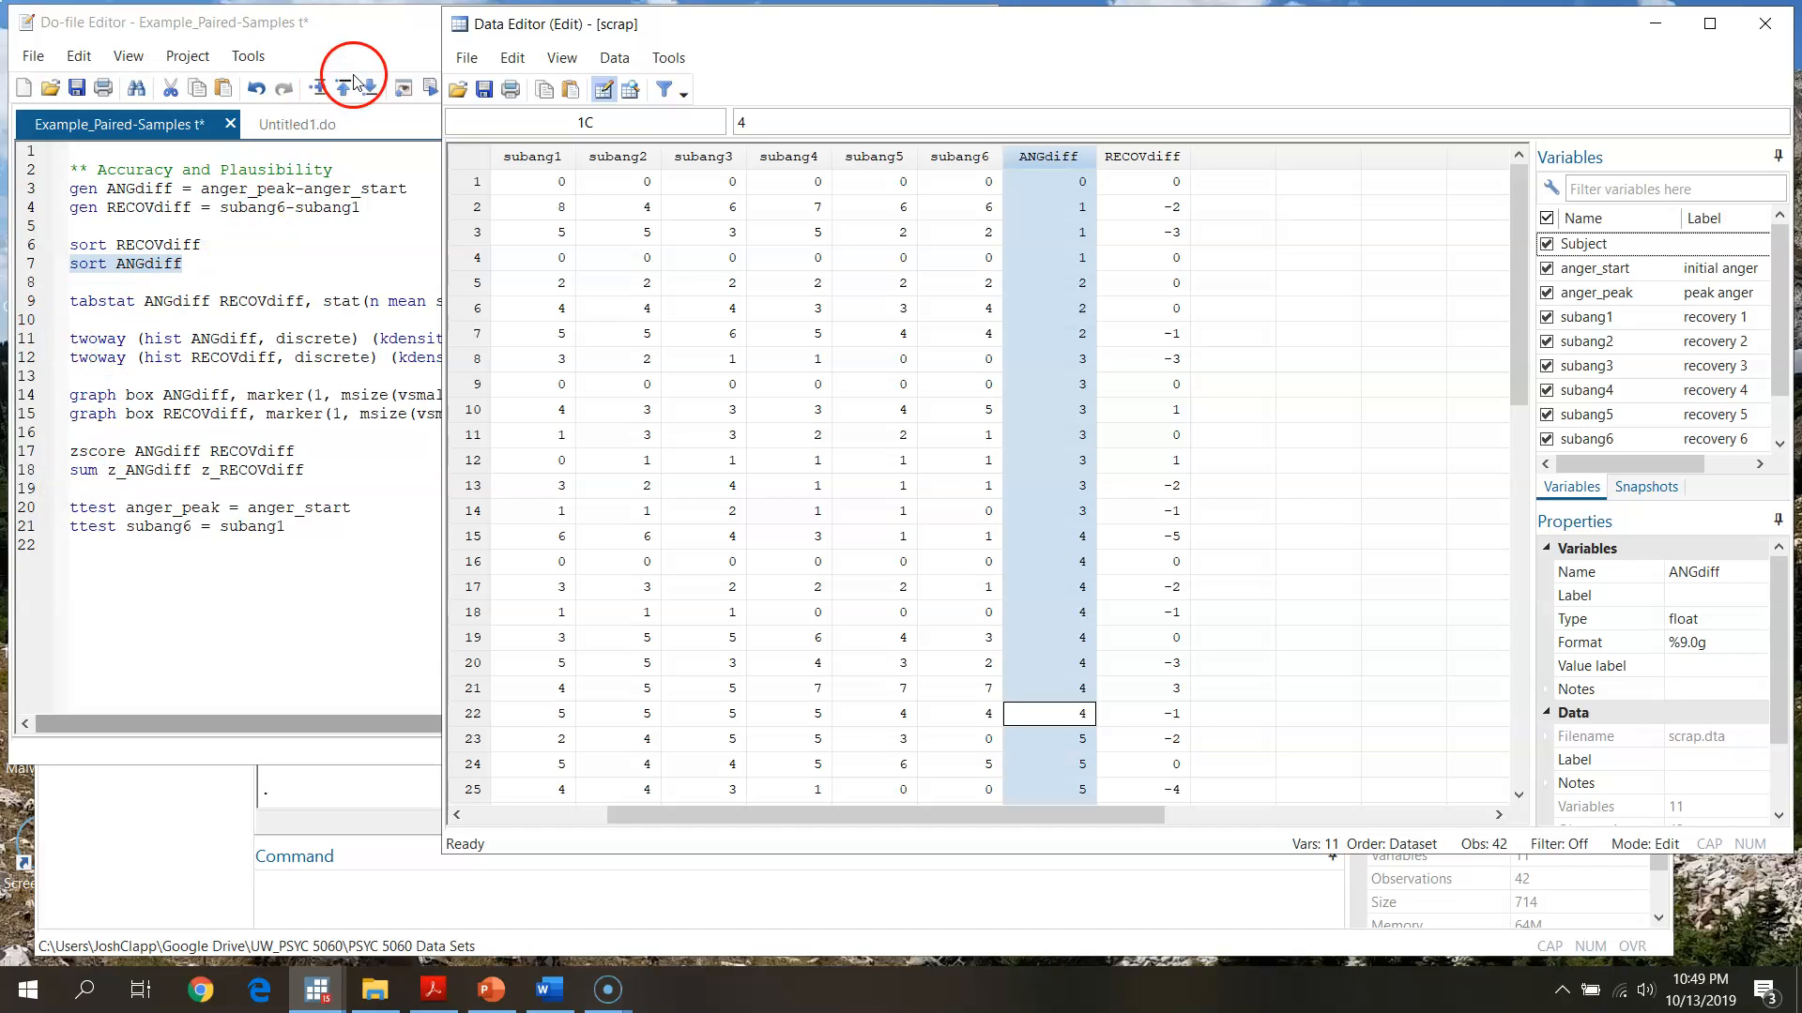
Run only the tabstat line for ANGdiff and RECOVdiff, and check its output against the variable ranges in the screening PDF in Acrobat Reader.
{"action": "left_click", "coordinate": [372, 26]}
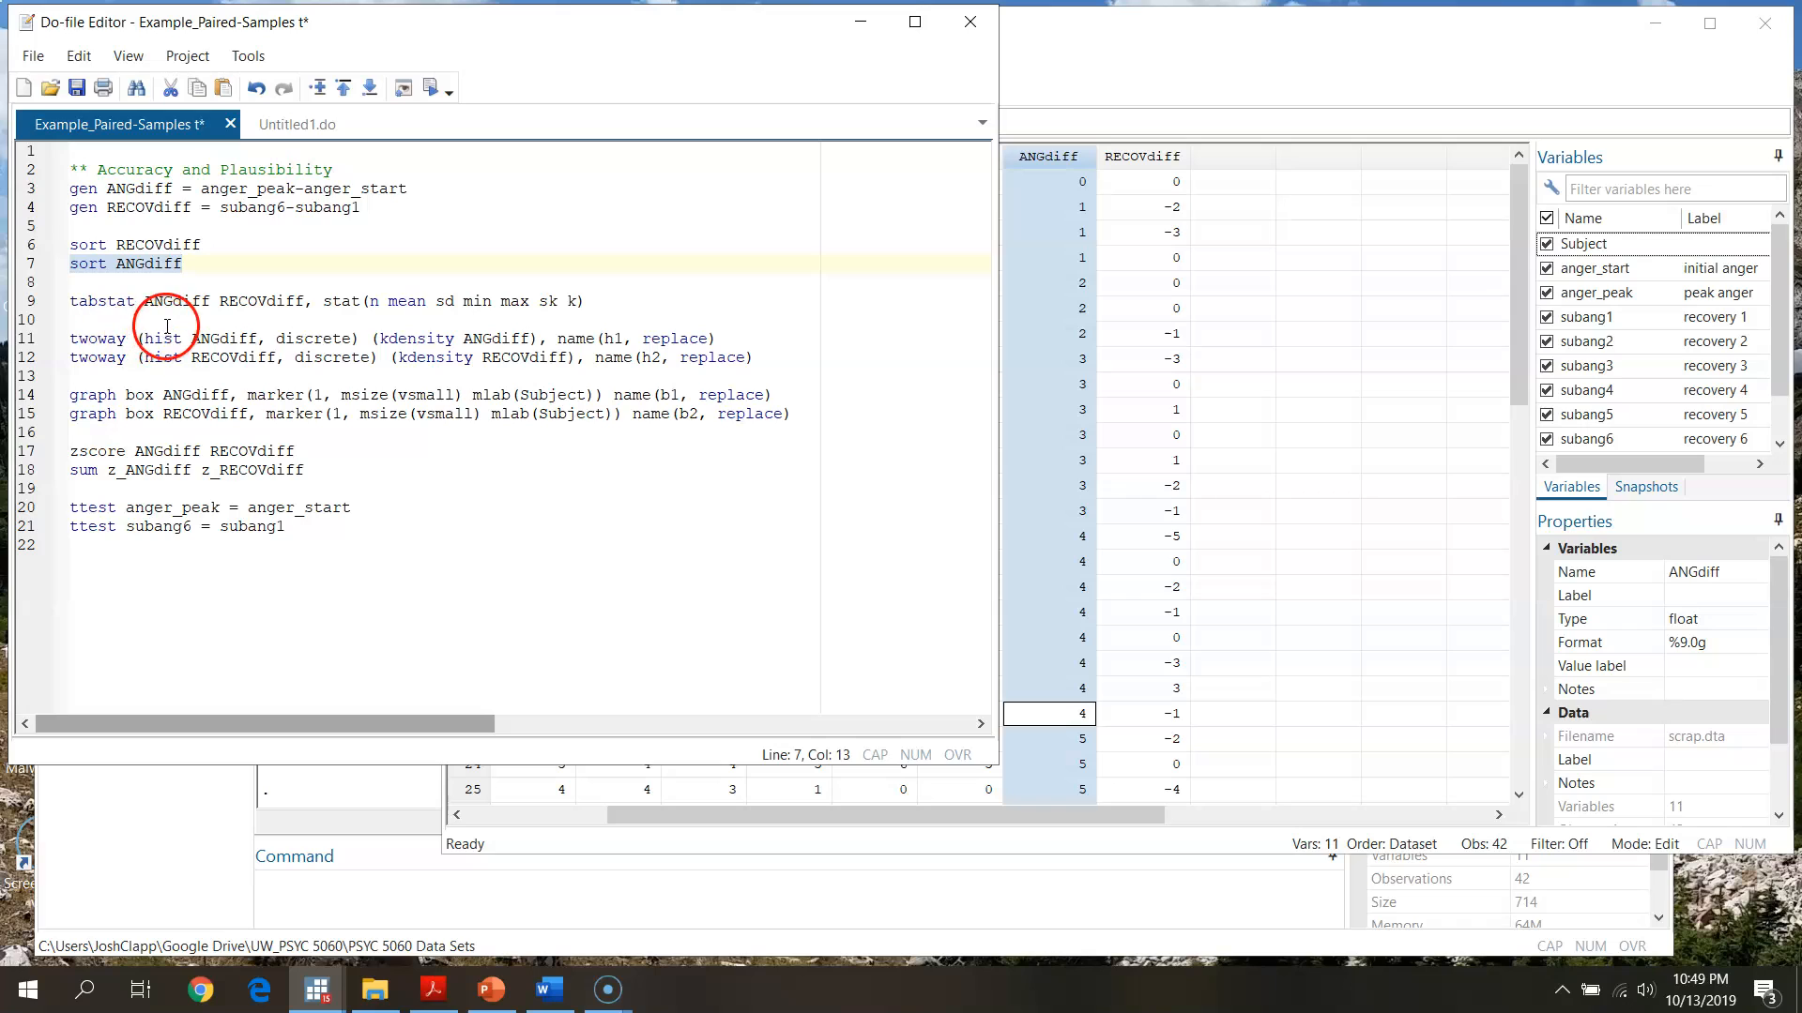
{"action": "left_click", "coordinate": [29, 301]}
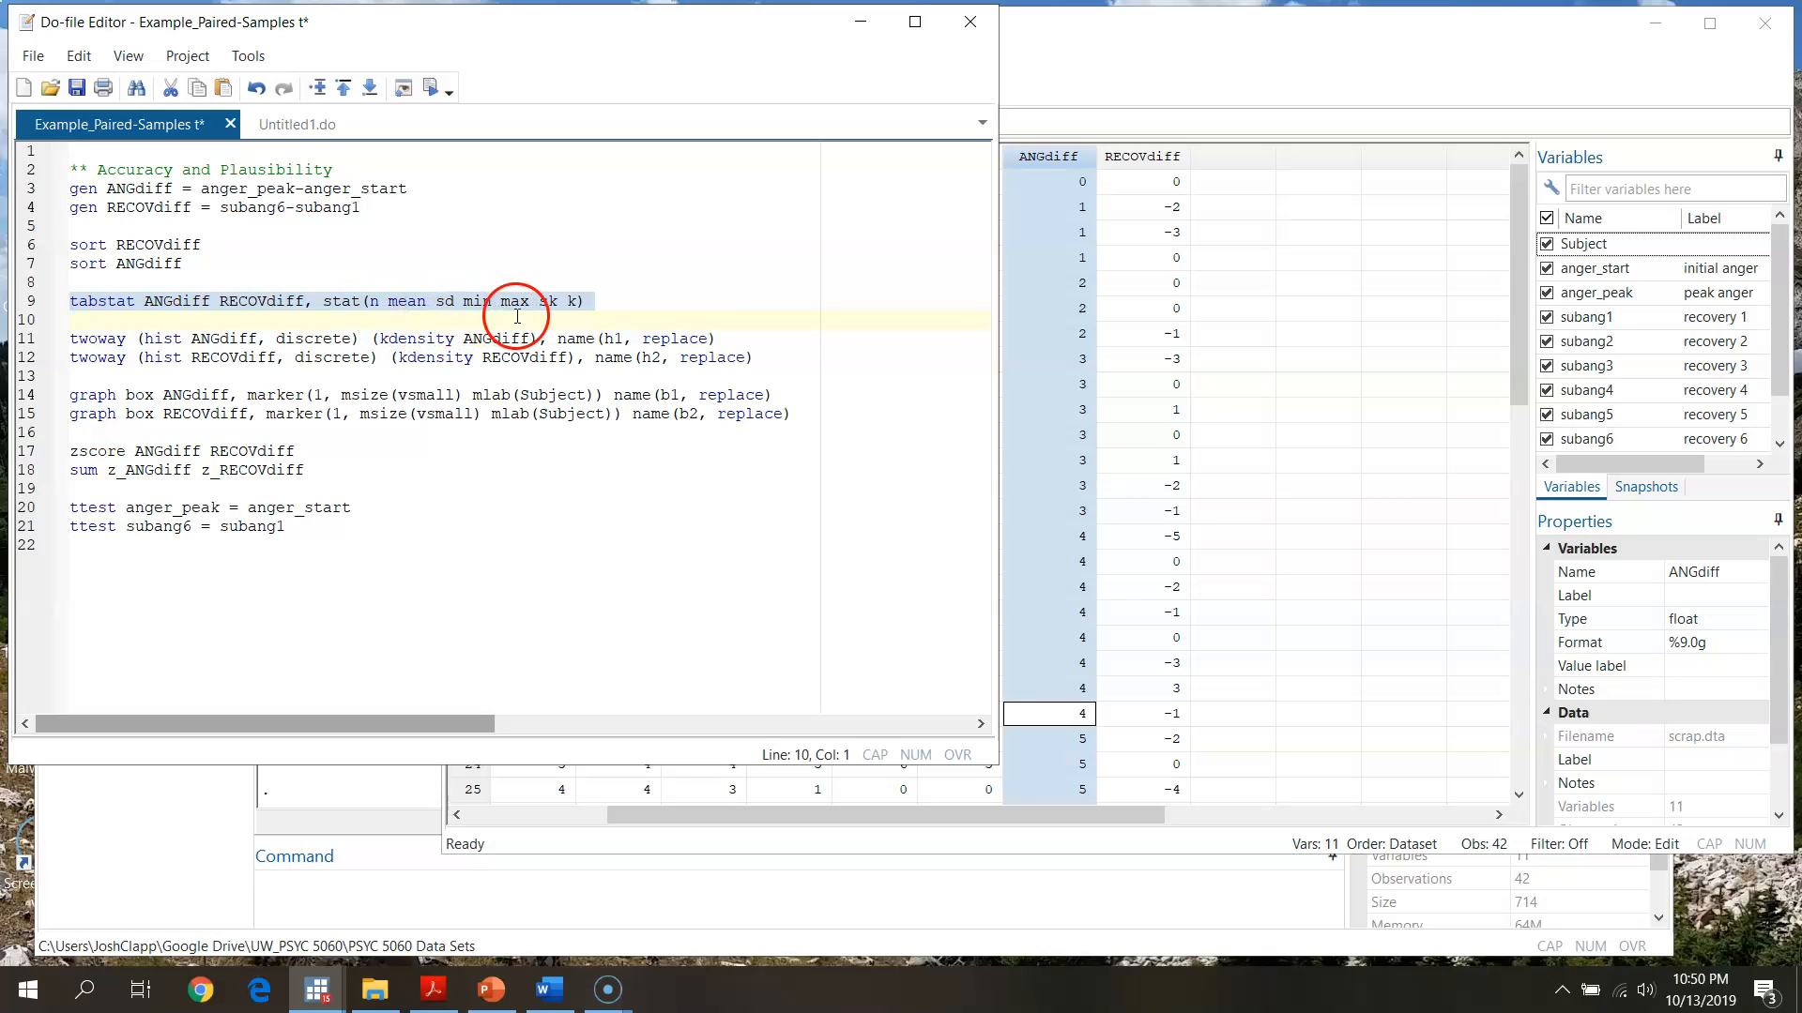
{"action": "left_click", "coordinate": [430, 88]}
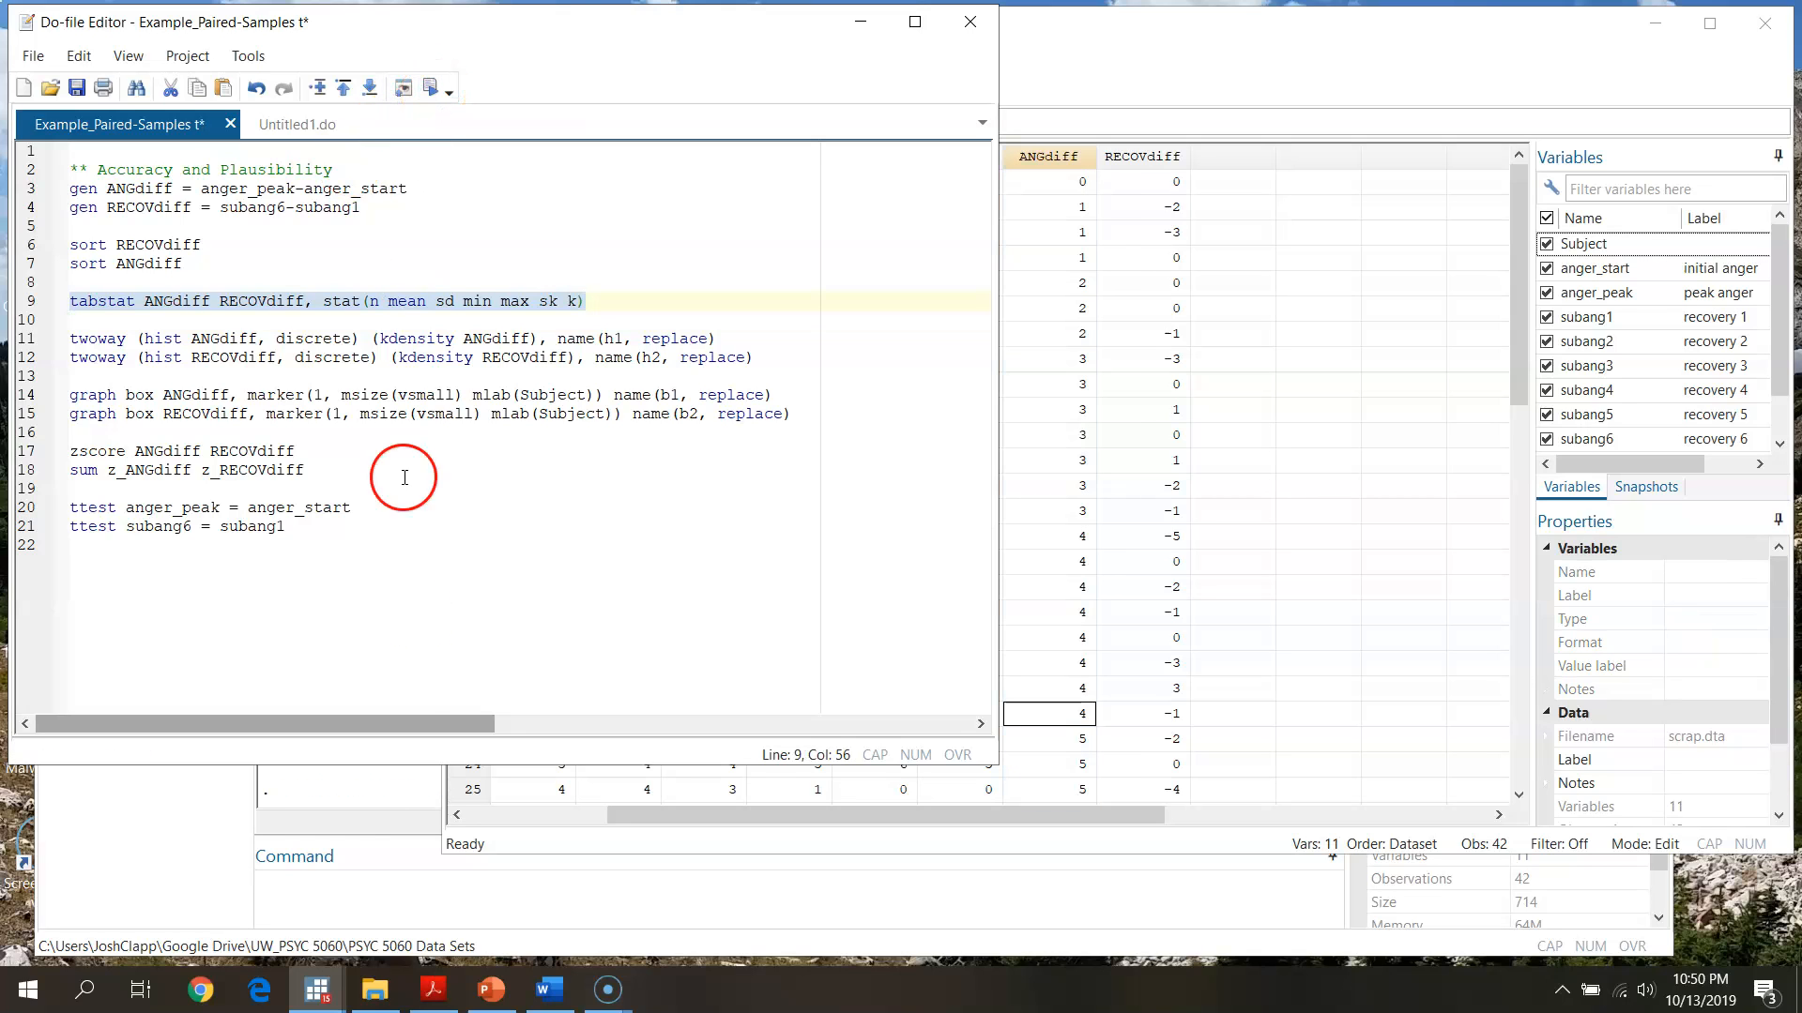
{"action": "left_click", "coordinate": [313, 804]}
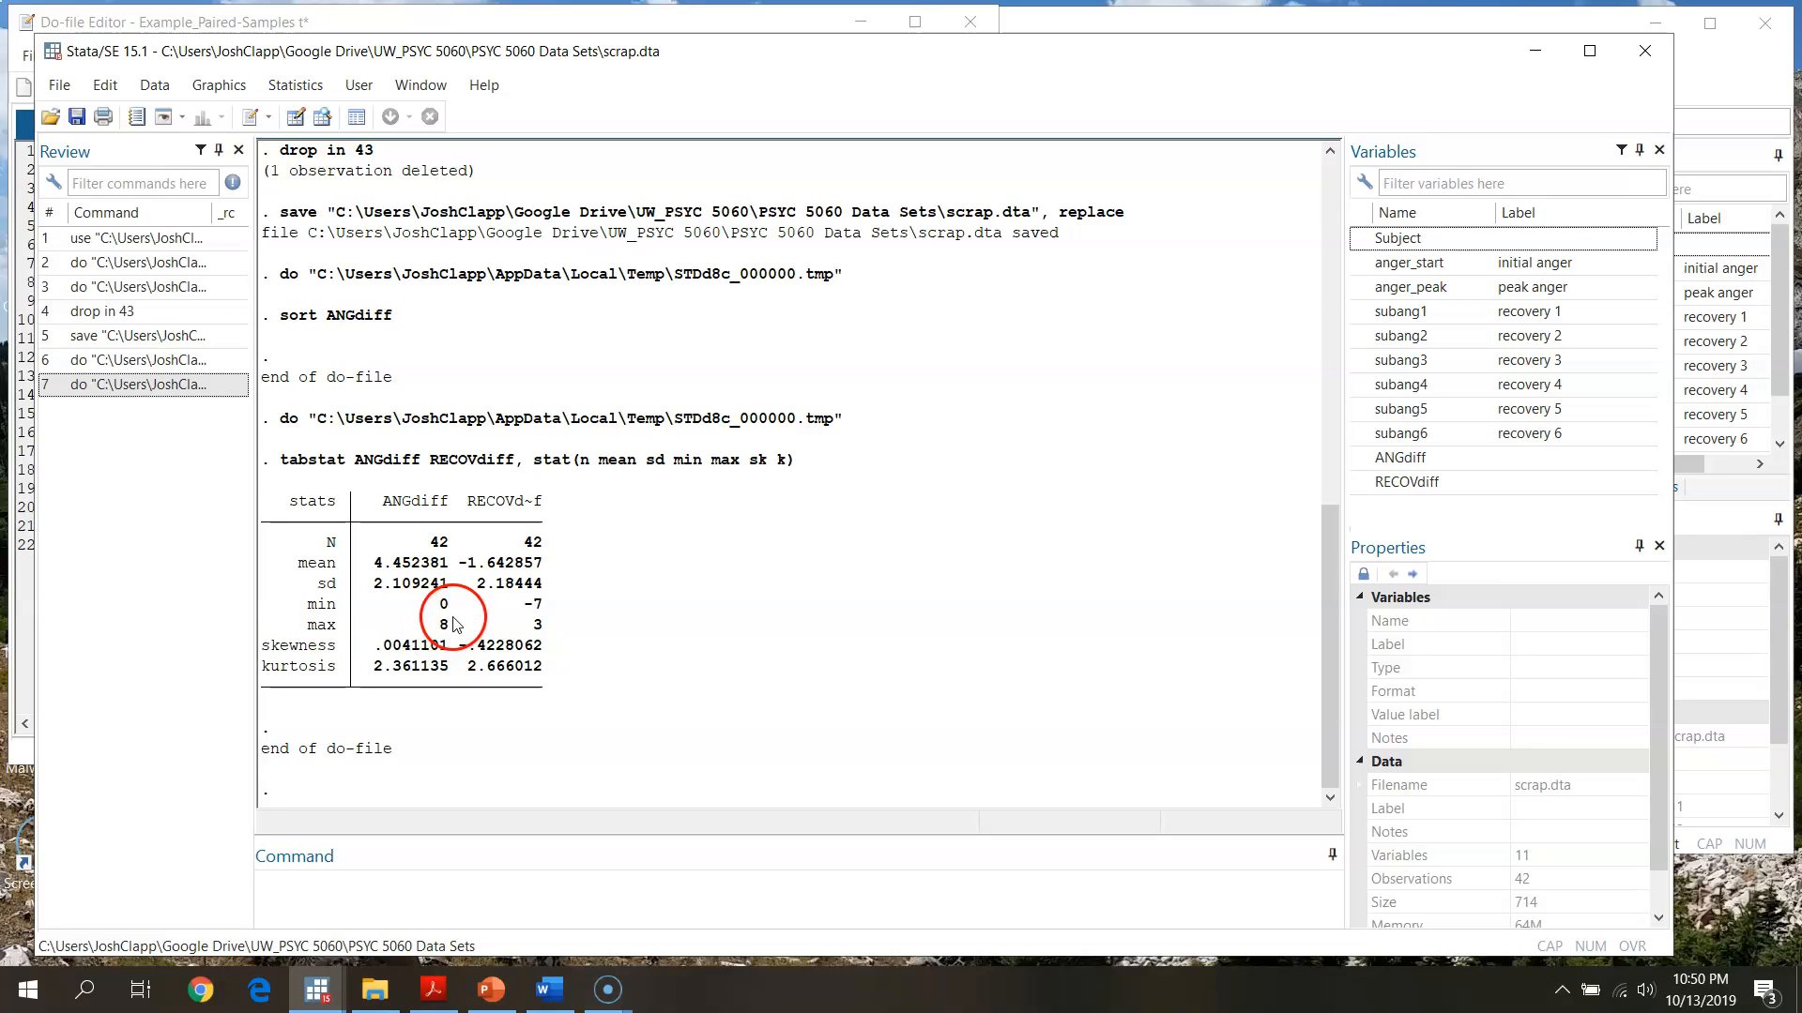
{"action": "left_click", "coordinate": [439, 1002]}
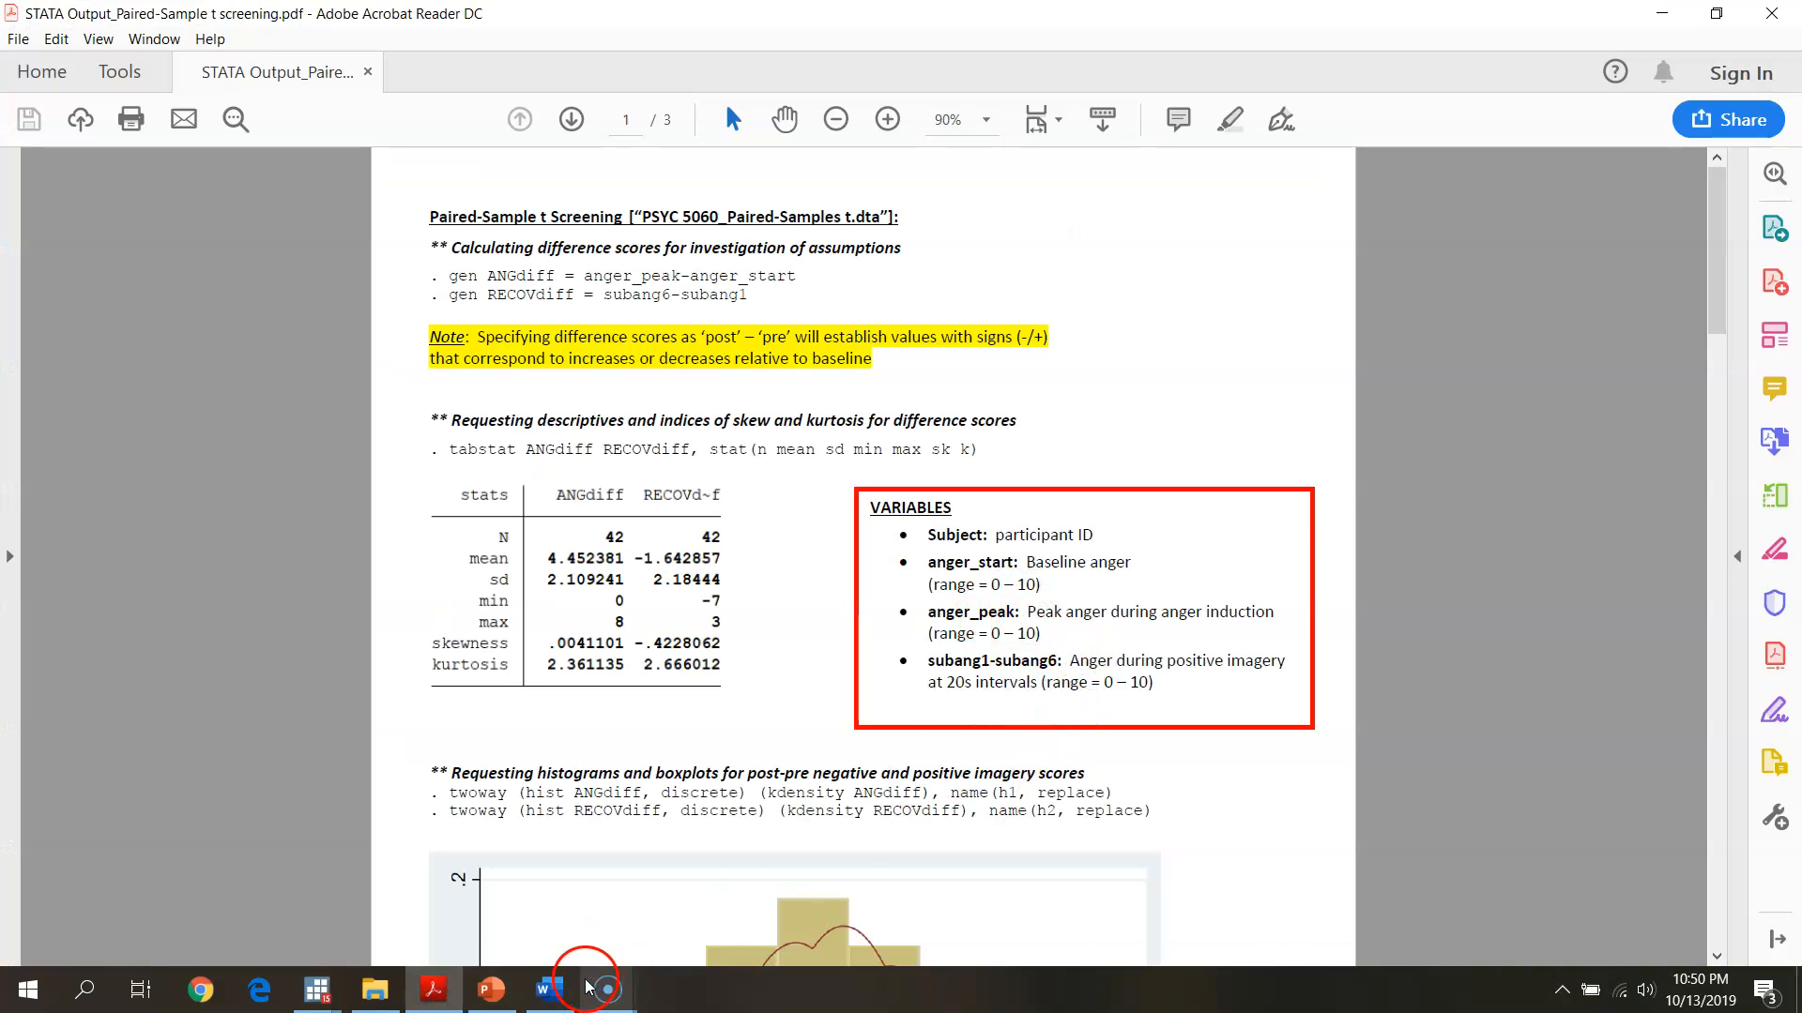
{"action": "left_click", "coordinate": [439, 990]}
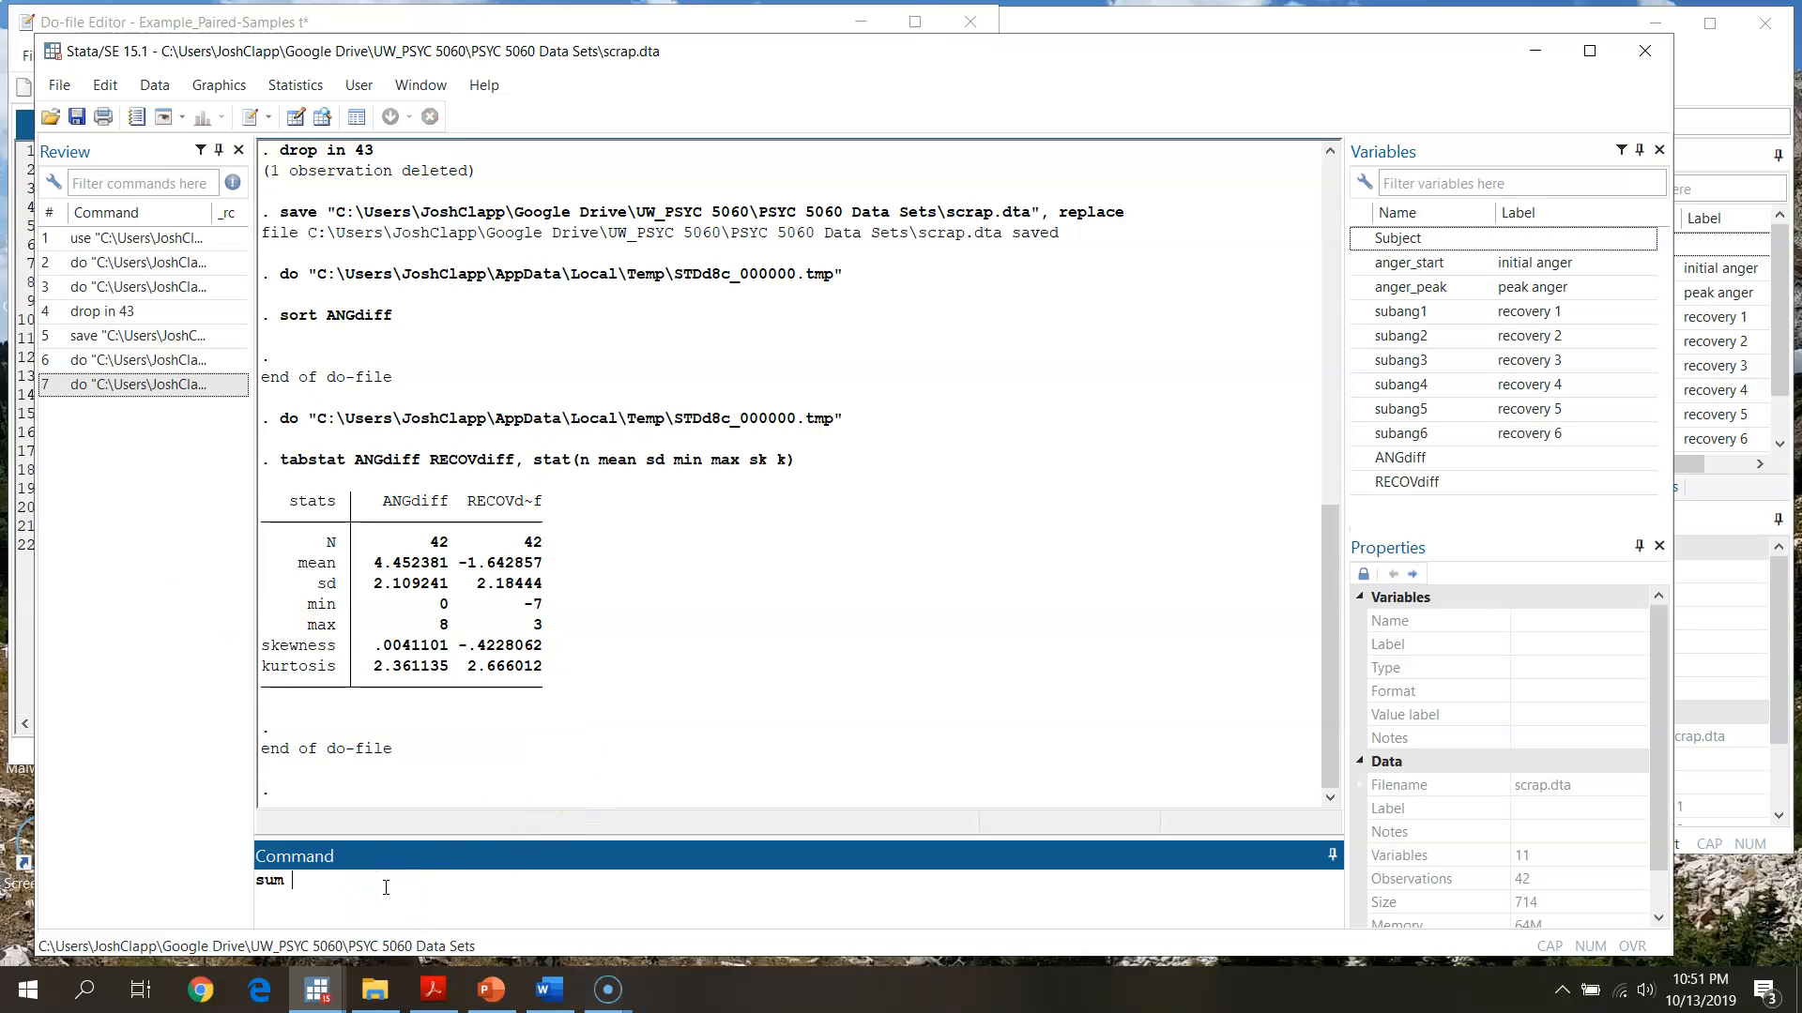
Summarize anger_start, anger_peak, subang1 and subang6 with a sum command in Stata's command line.
{"action": "double_click", "coordinate": [1494, 263]}
{"action": "left_click", "coordinate": [1501, 289]}
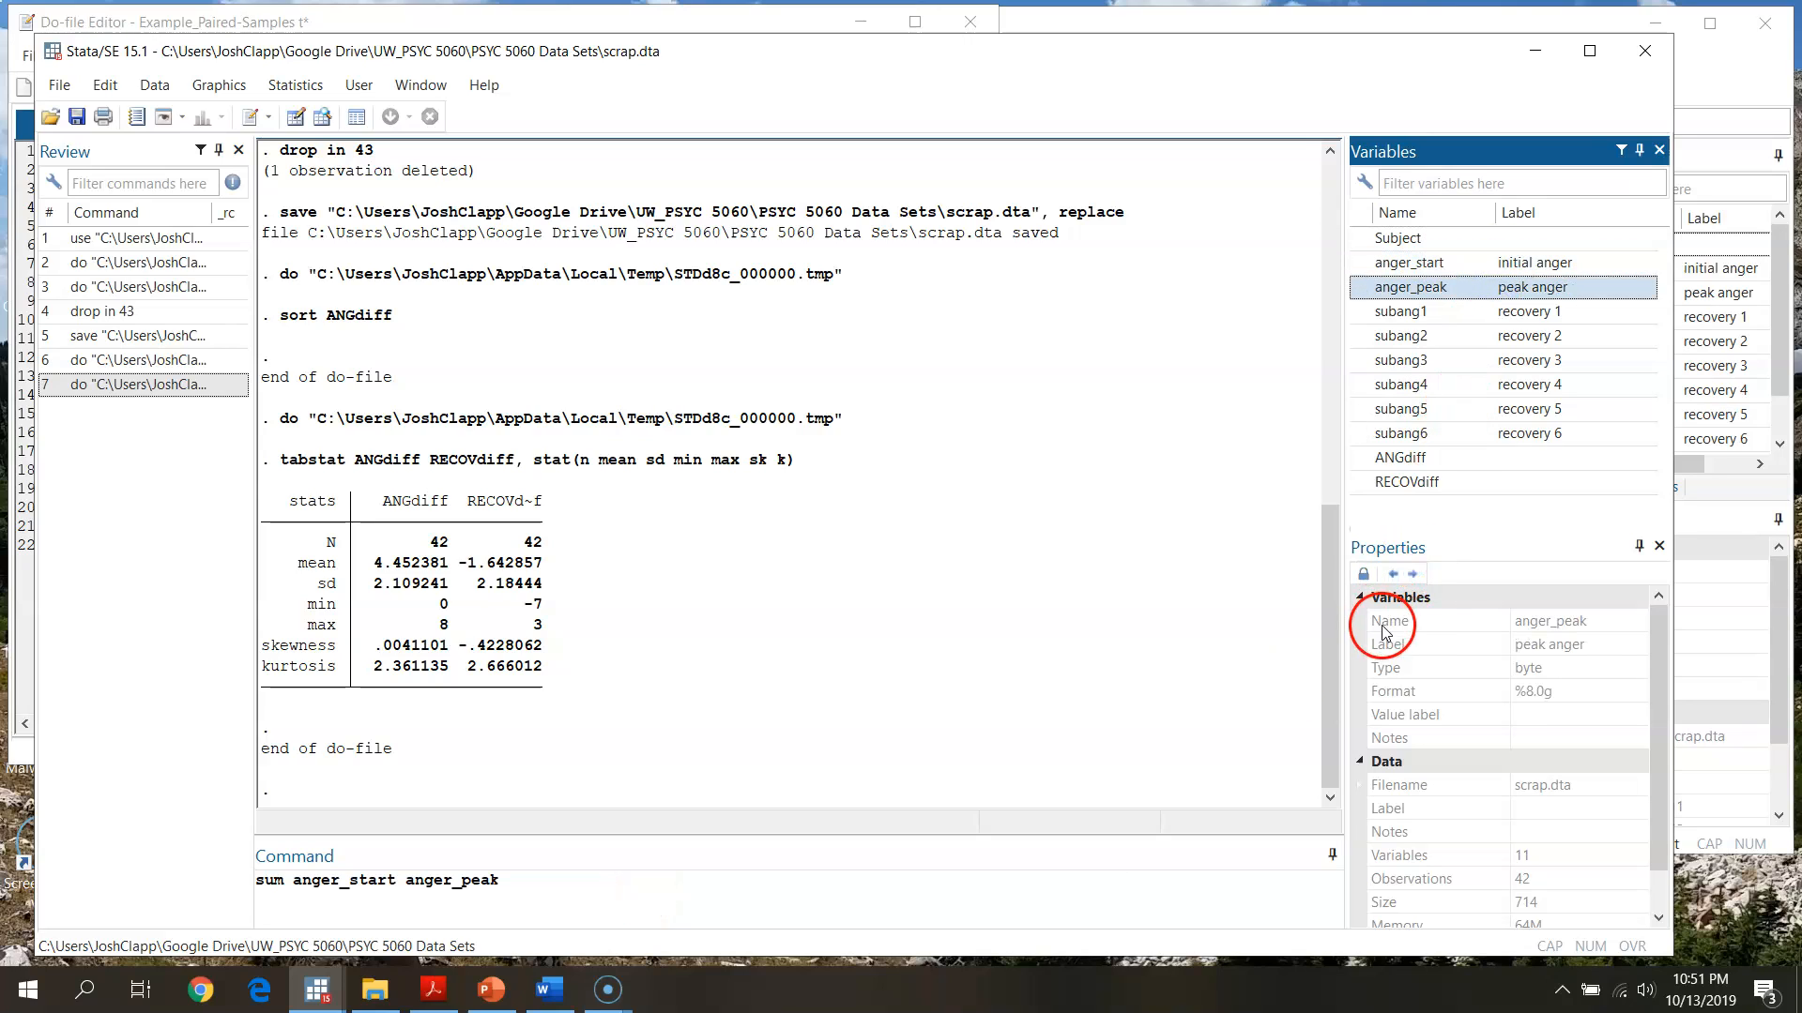
{"action": "left_click", "coordinate": [1504, 313]}
{"action": "double_click", "coordinate": [1553, 438]}
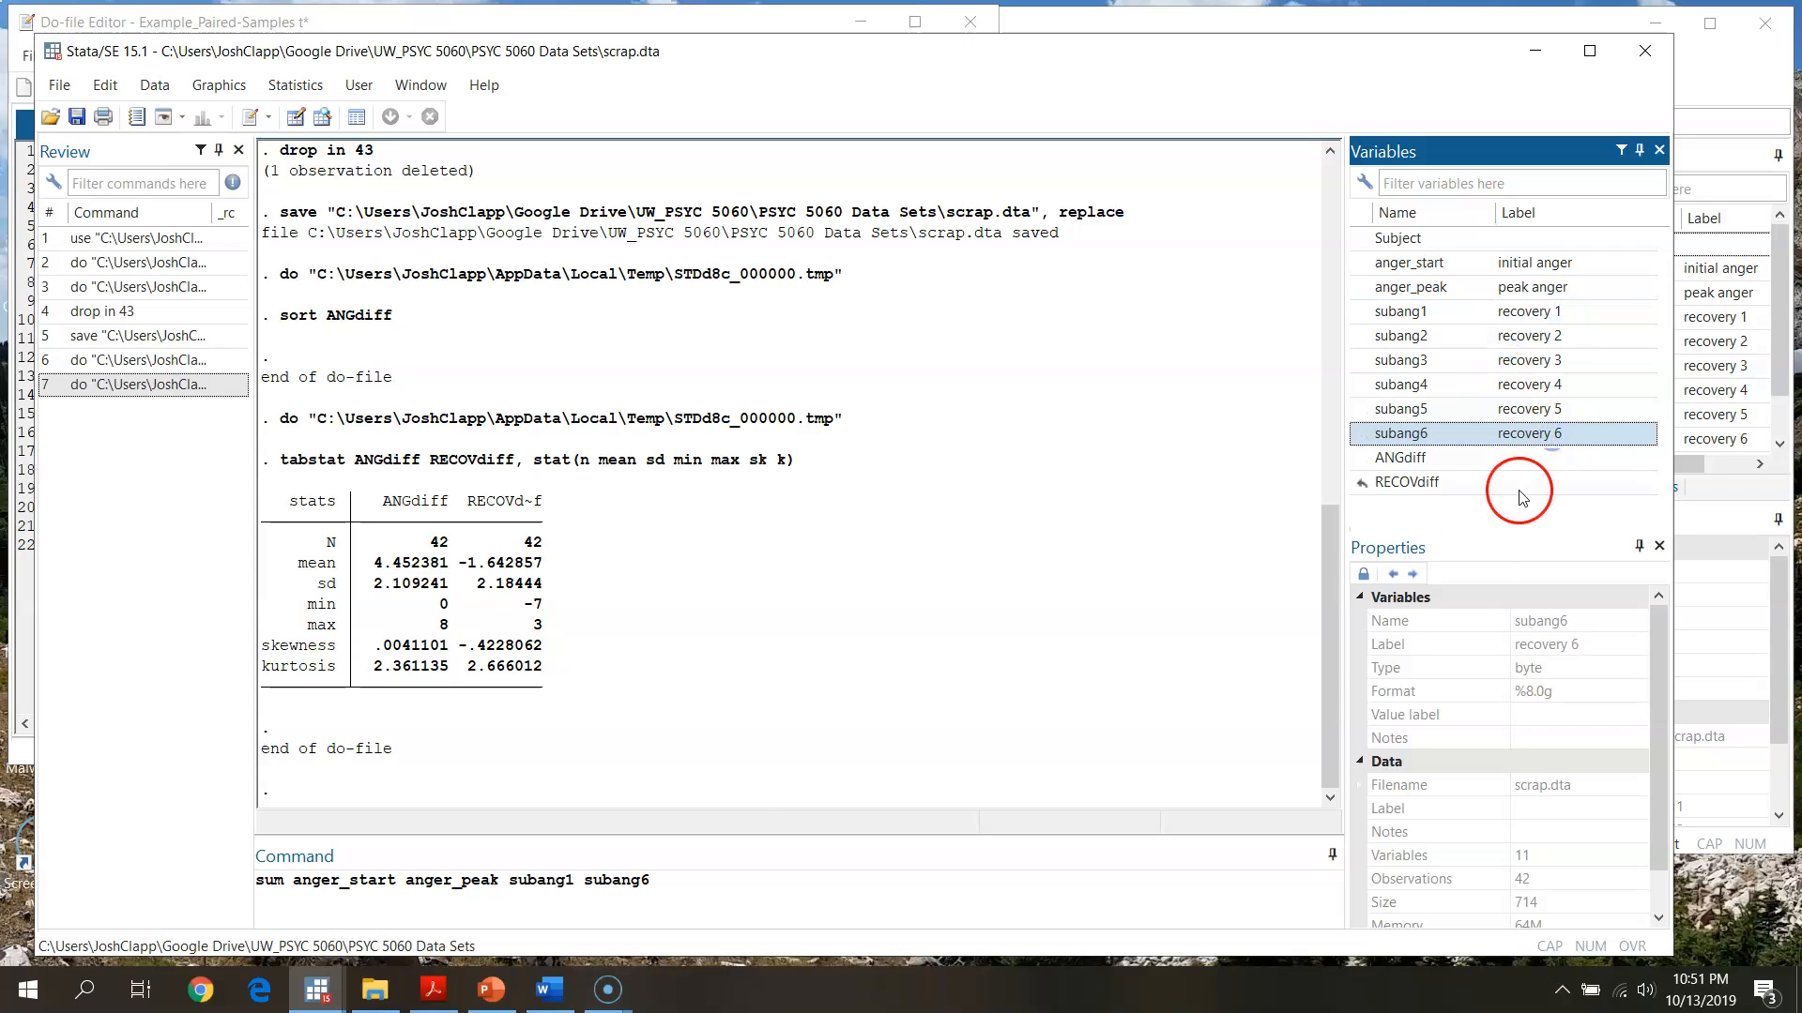
{"action": "left_click", "coordinate": [669, 888]}
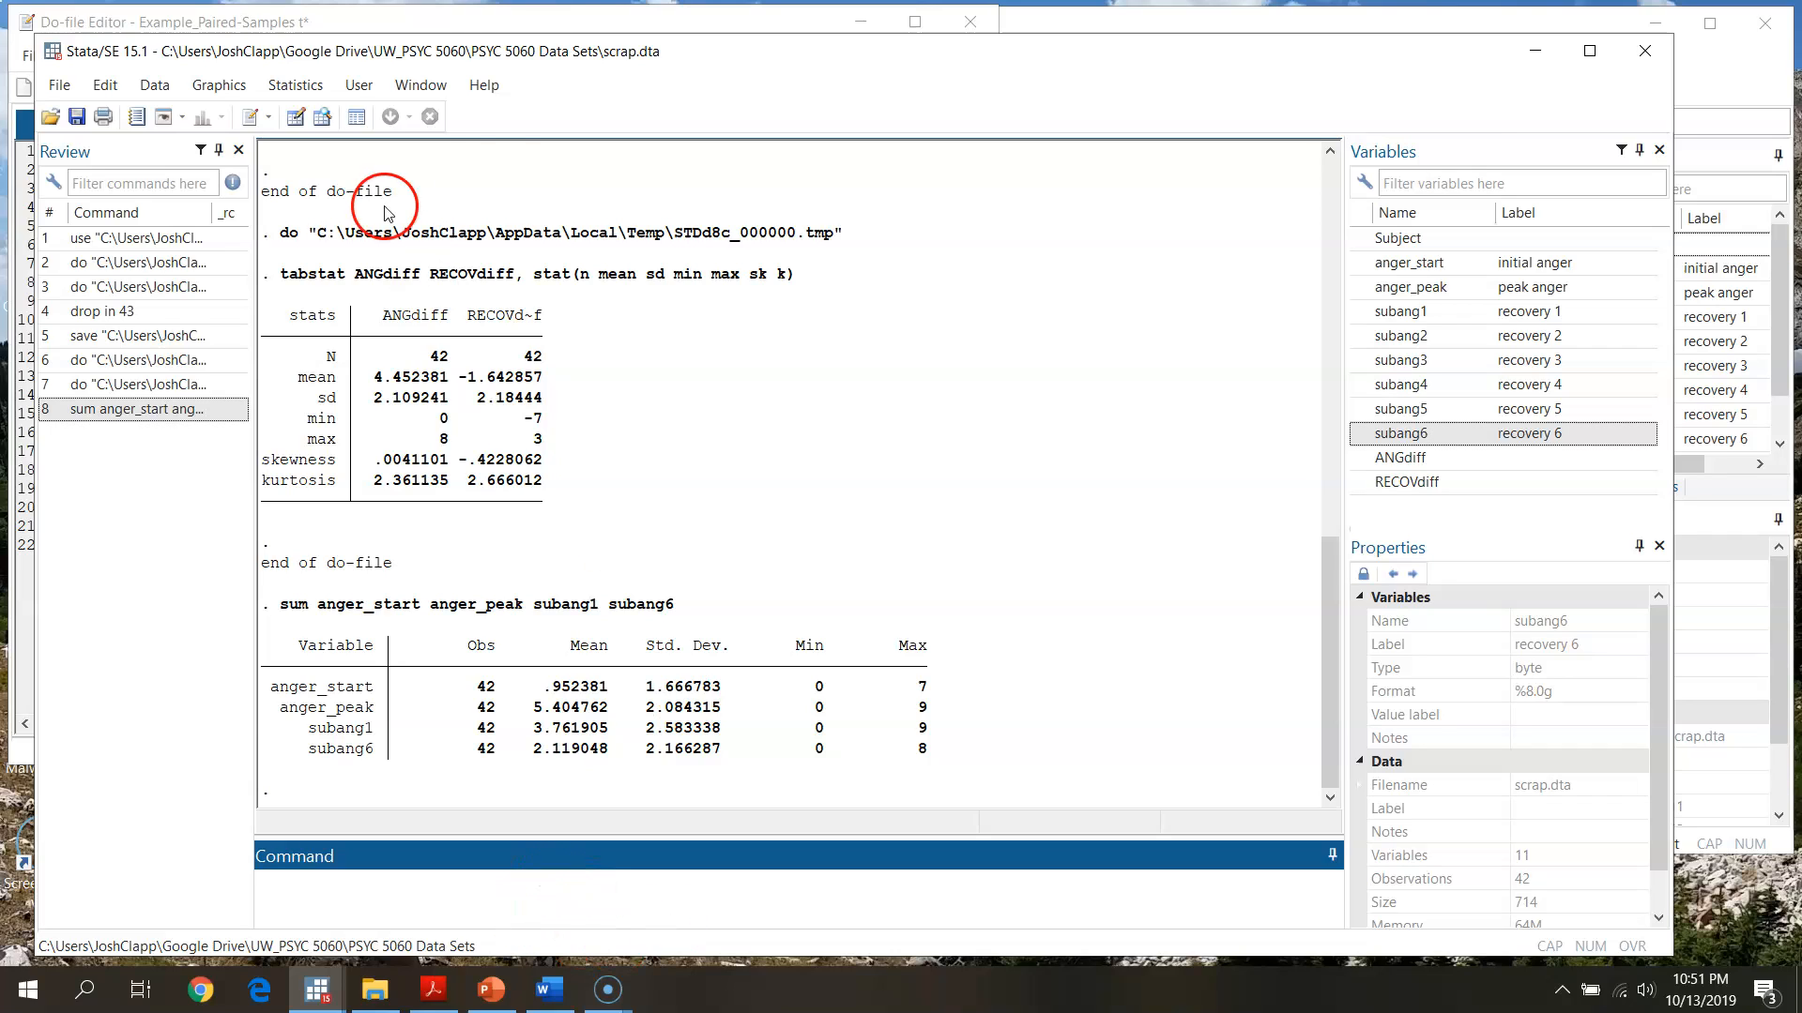
Insert the comment "** Univariate DIstribution" on its own line directly above the tabstat command in the do-file.
{"action": "left_click", "coordinate": [582, 20]}
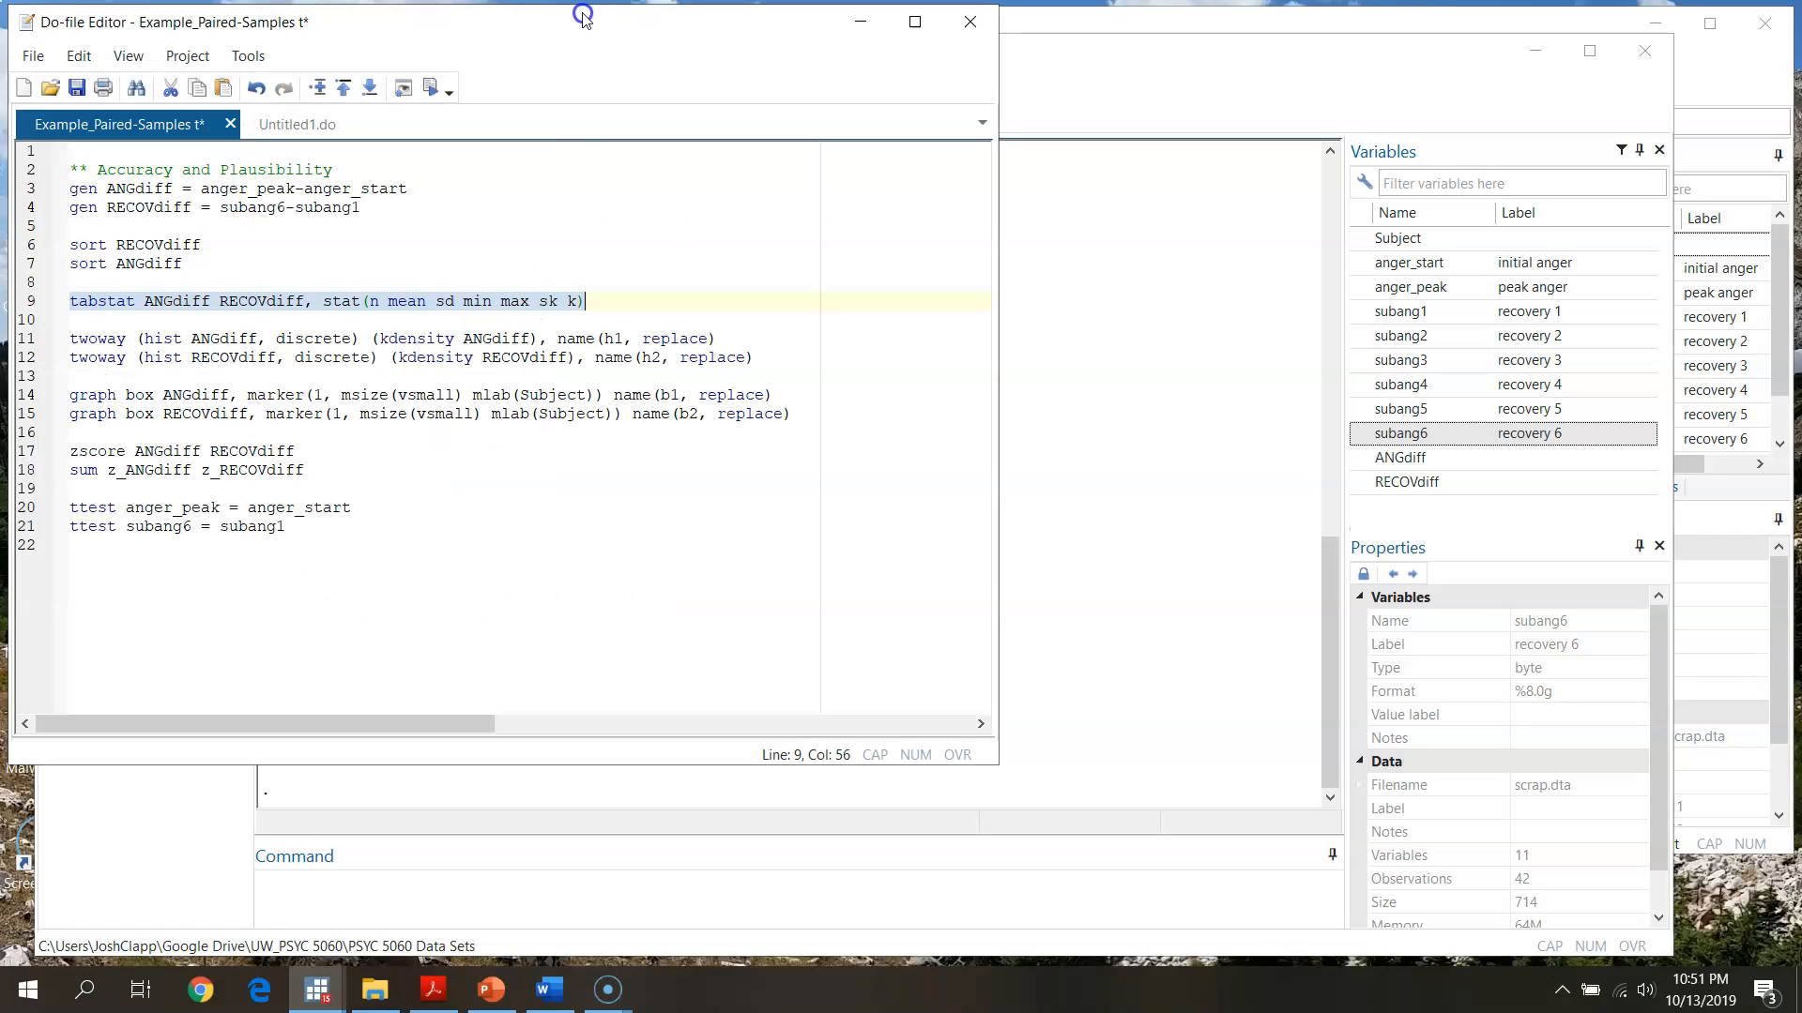
{"action": "left_click", "coordinate": [132, 320]}
{"action": "left_click", "coordinate": [155, 276]}
{"action": "key", "text": "Return"}
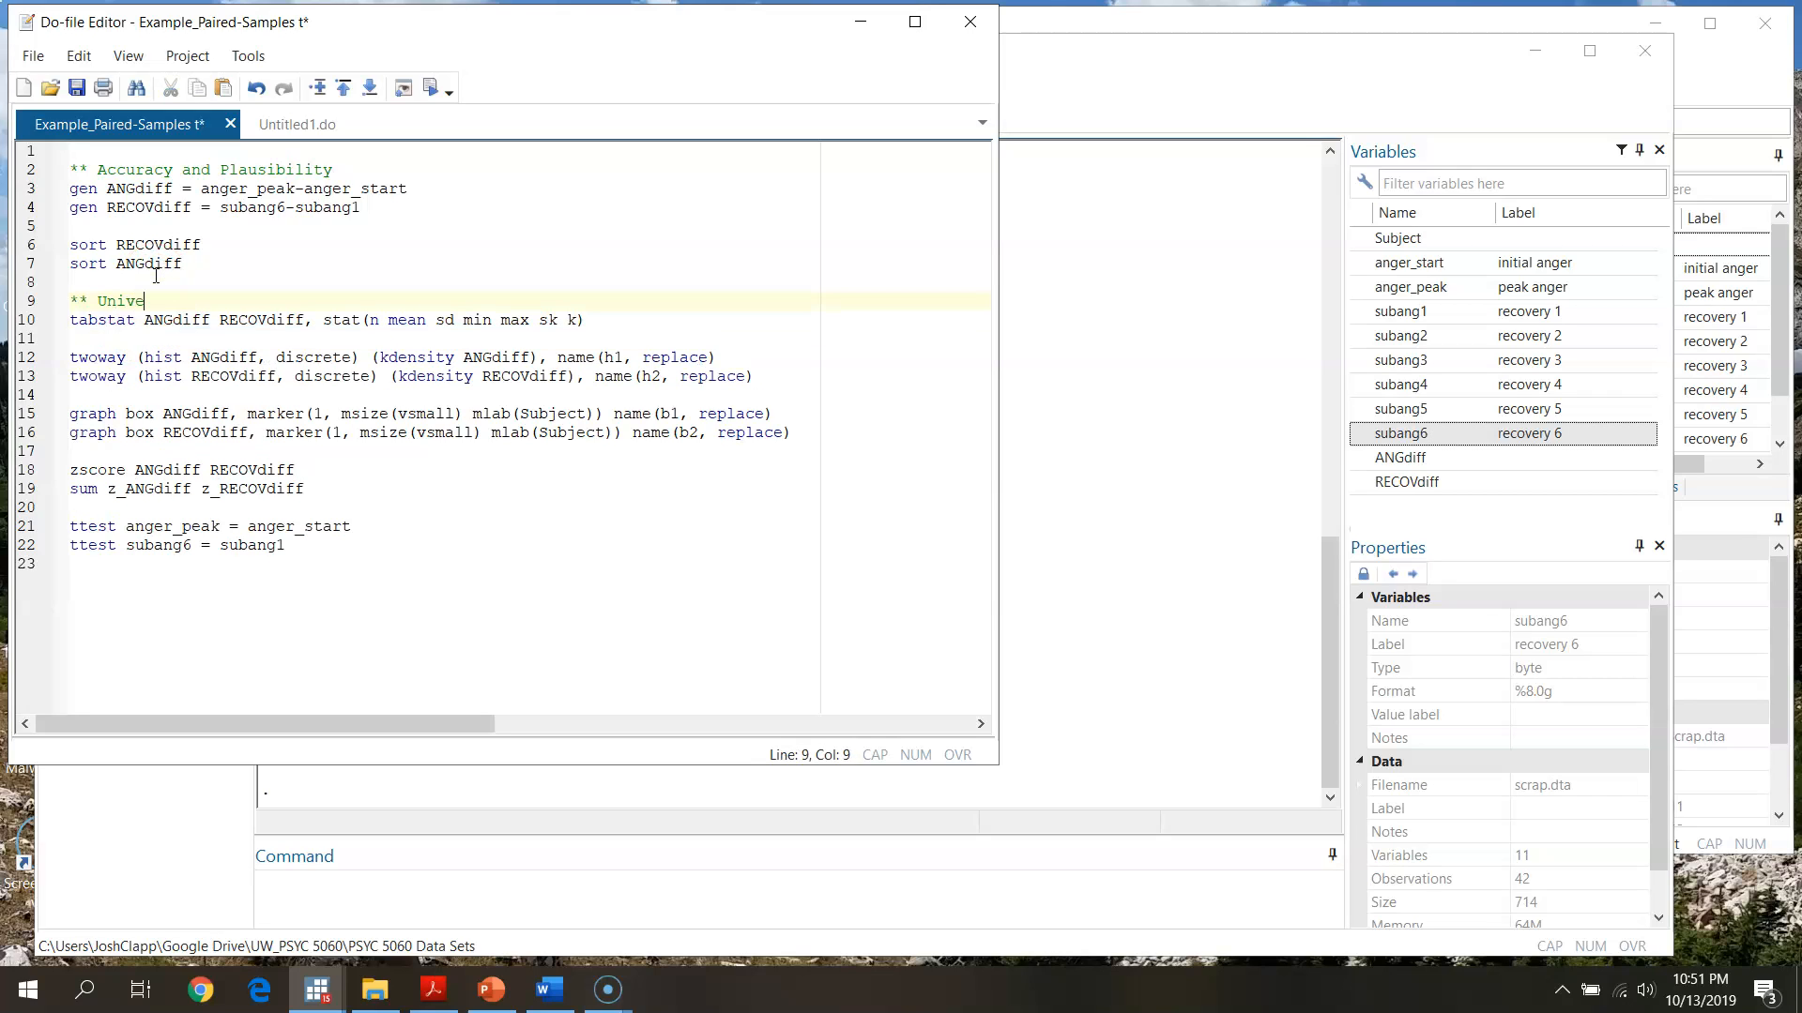
{"action": "key", "text": "BackSpace"}
{"action": "key", "text": "BackSpace"}
Compute the excess kurtosis of ANGdiff from the tabstat output with the command display 2.361135-3.
{"action": "left_click", "coordinate": [1204, 66]}
{"action": "left_click_drag", "start_coordinate": [1323, 629], "coordinate": [1319, 576]}
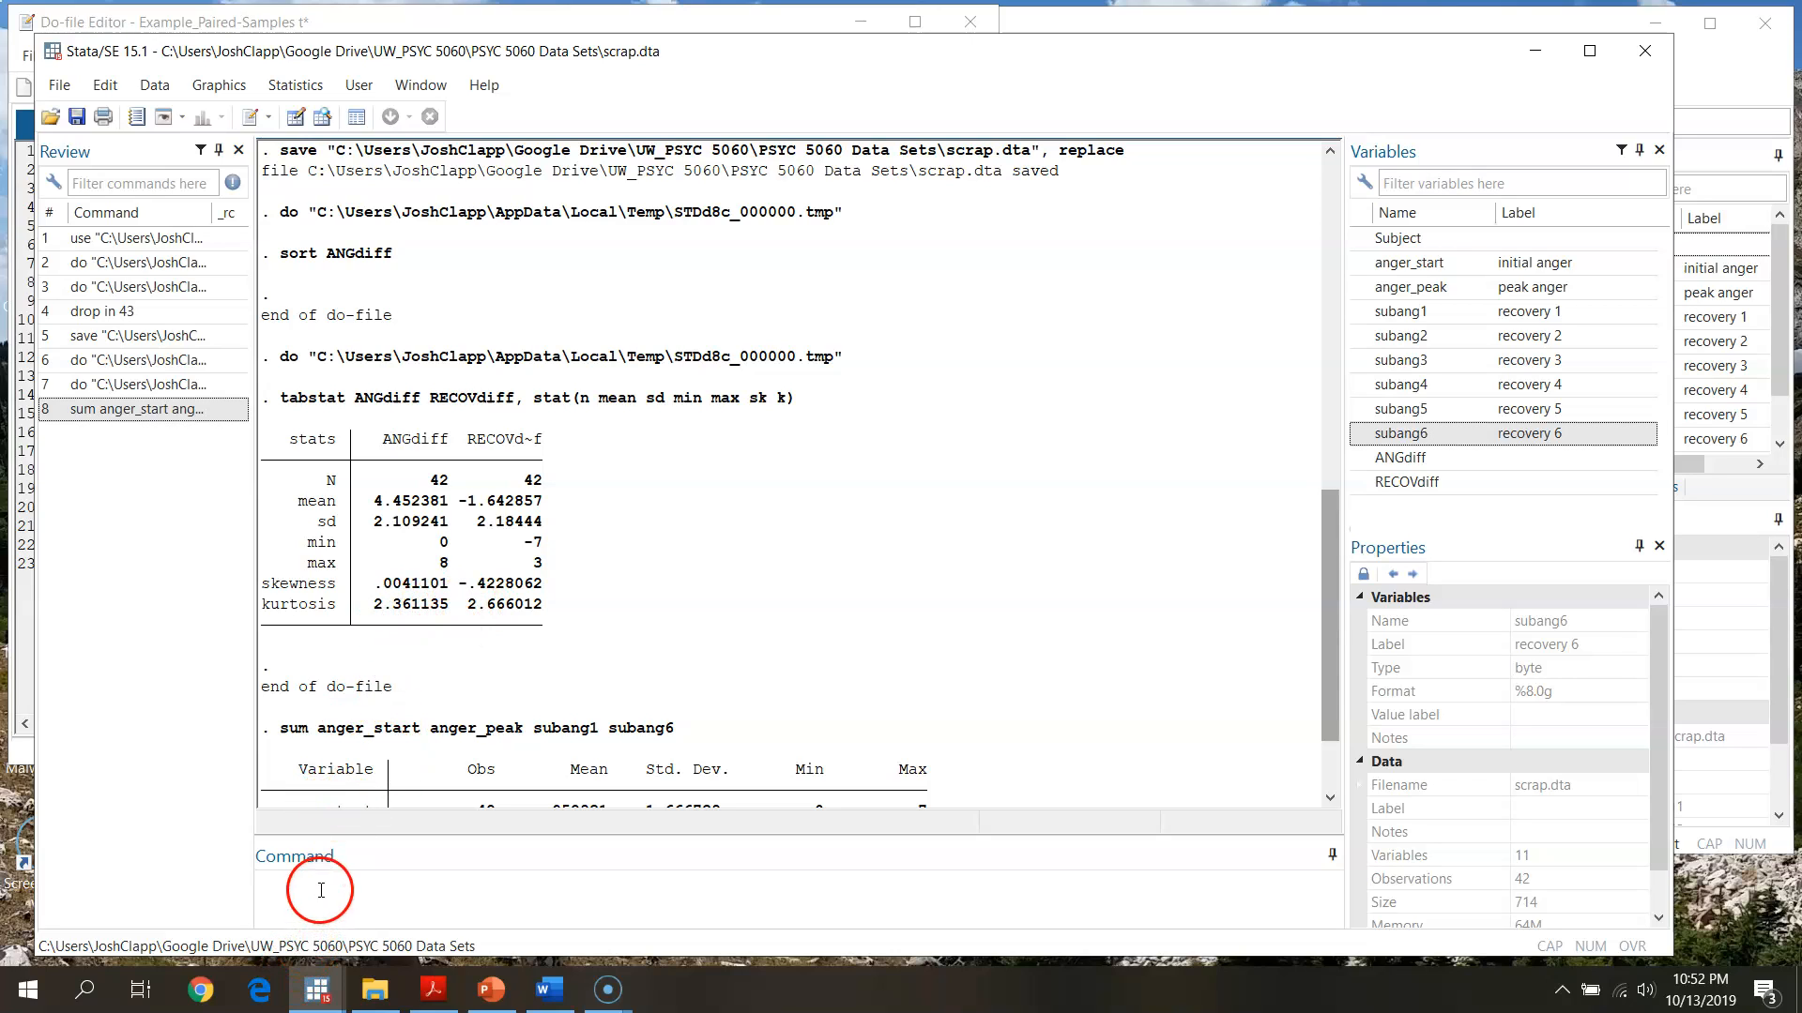
{"action": "left_click", "coordinate": [291, 882]}
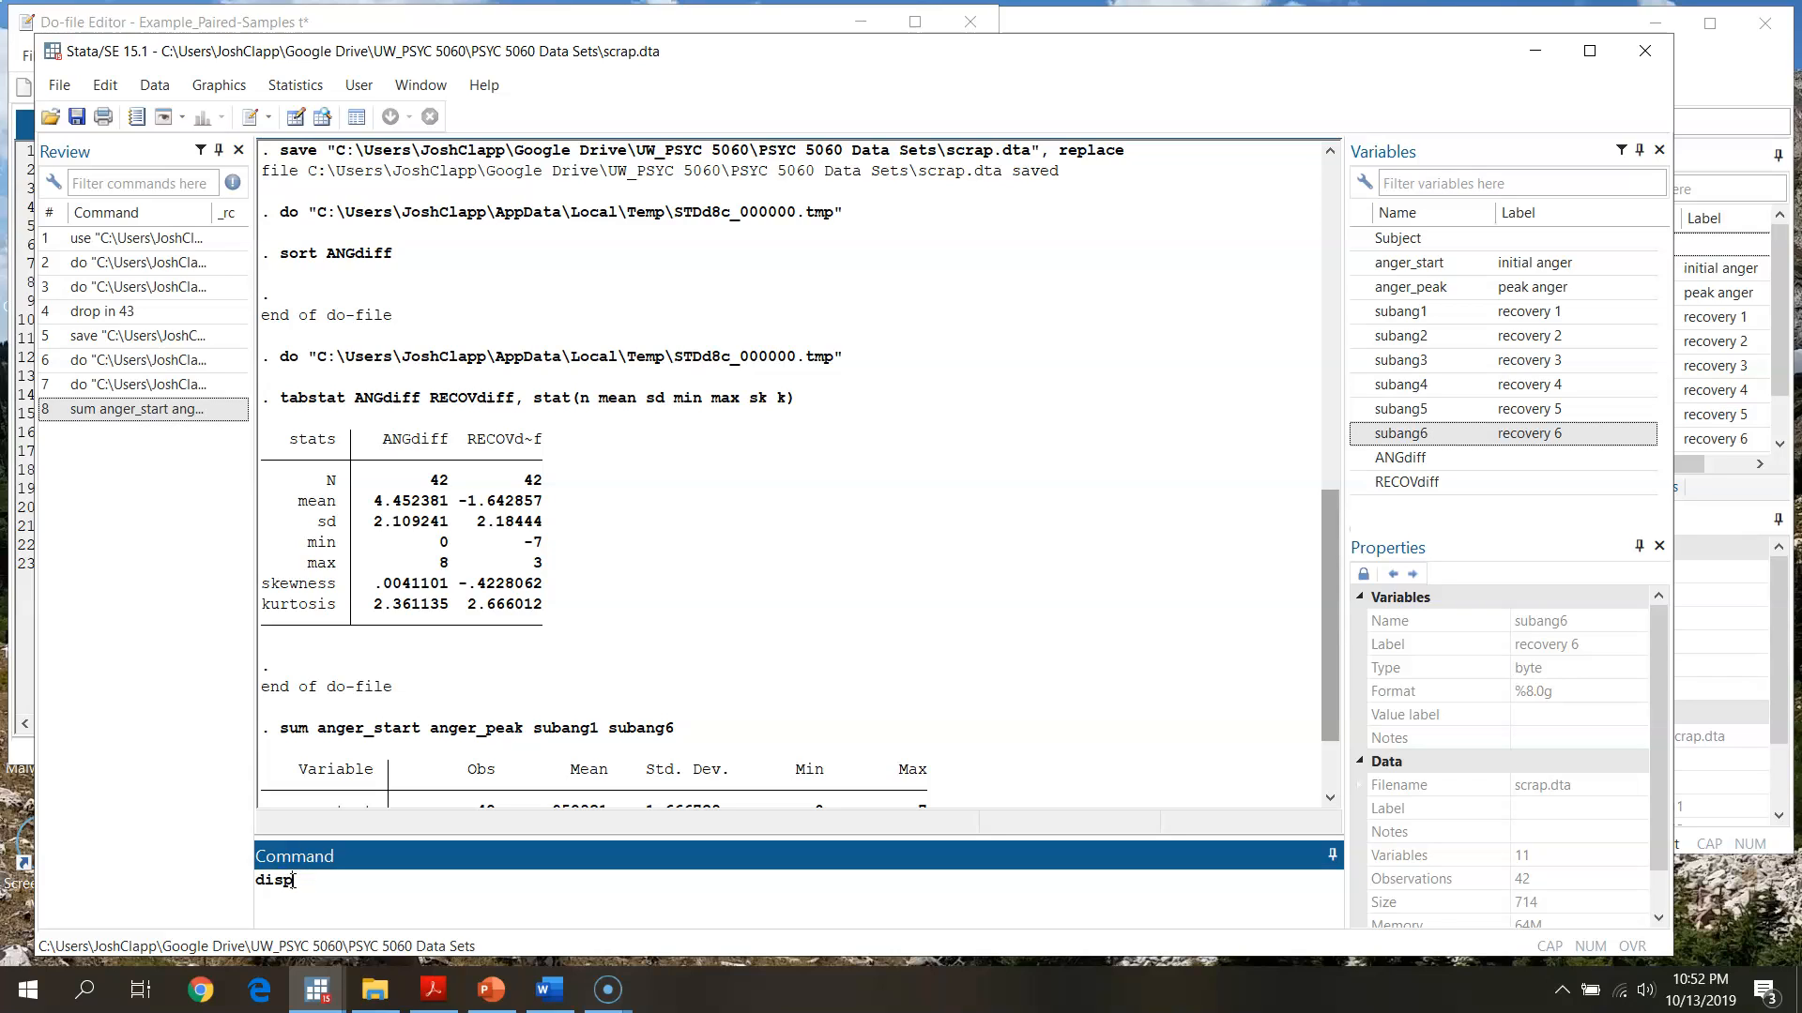
{"action": "left_click_drag", "start_coordinate": [374, 605], "coordinate": [431, 610]}
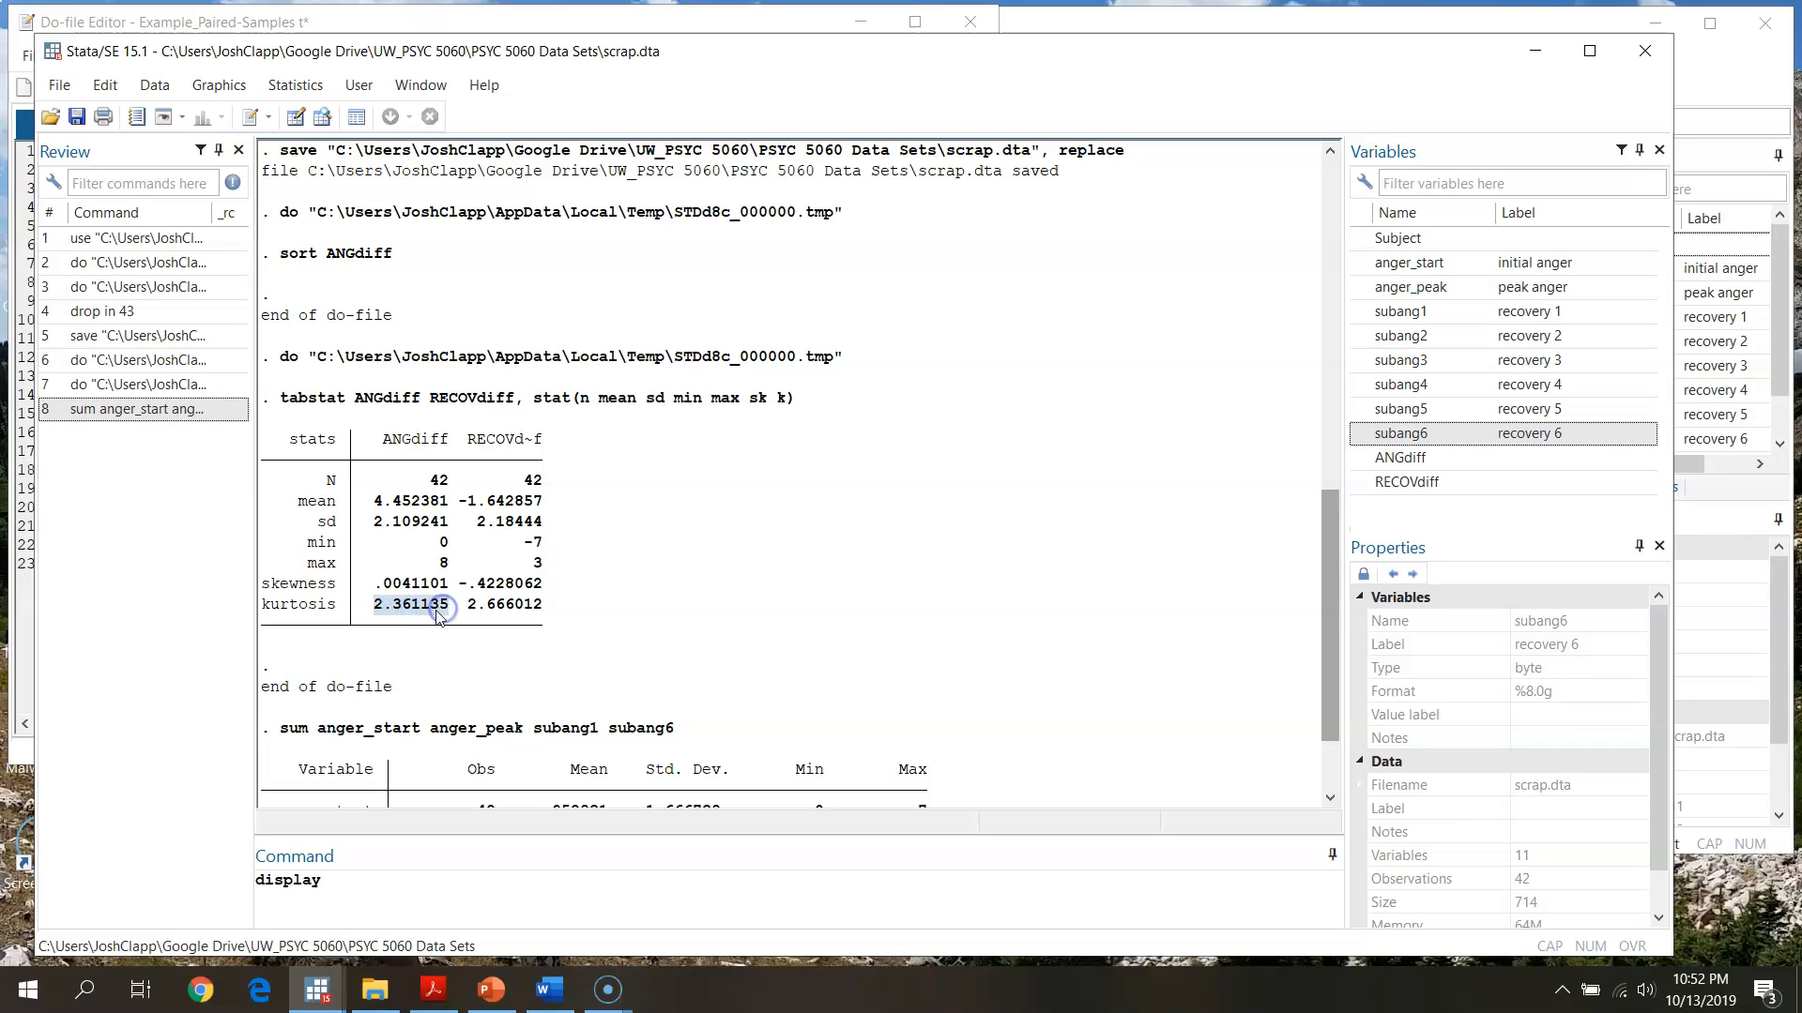
{"action": "left_click", "coordinate": [385, 874]}
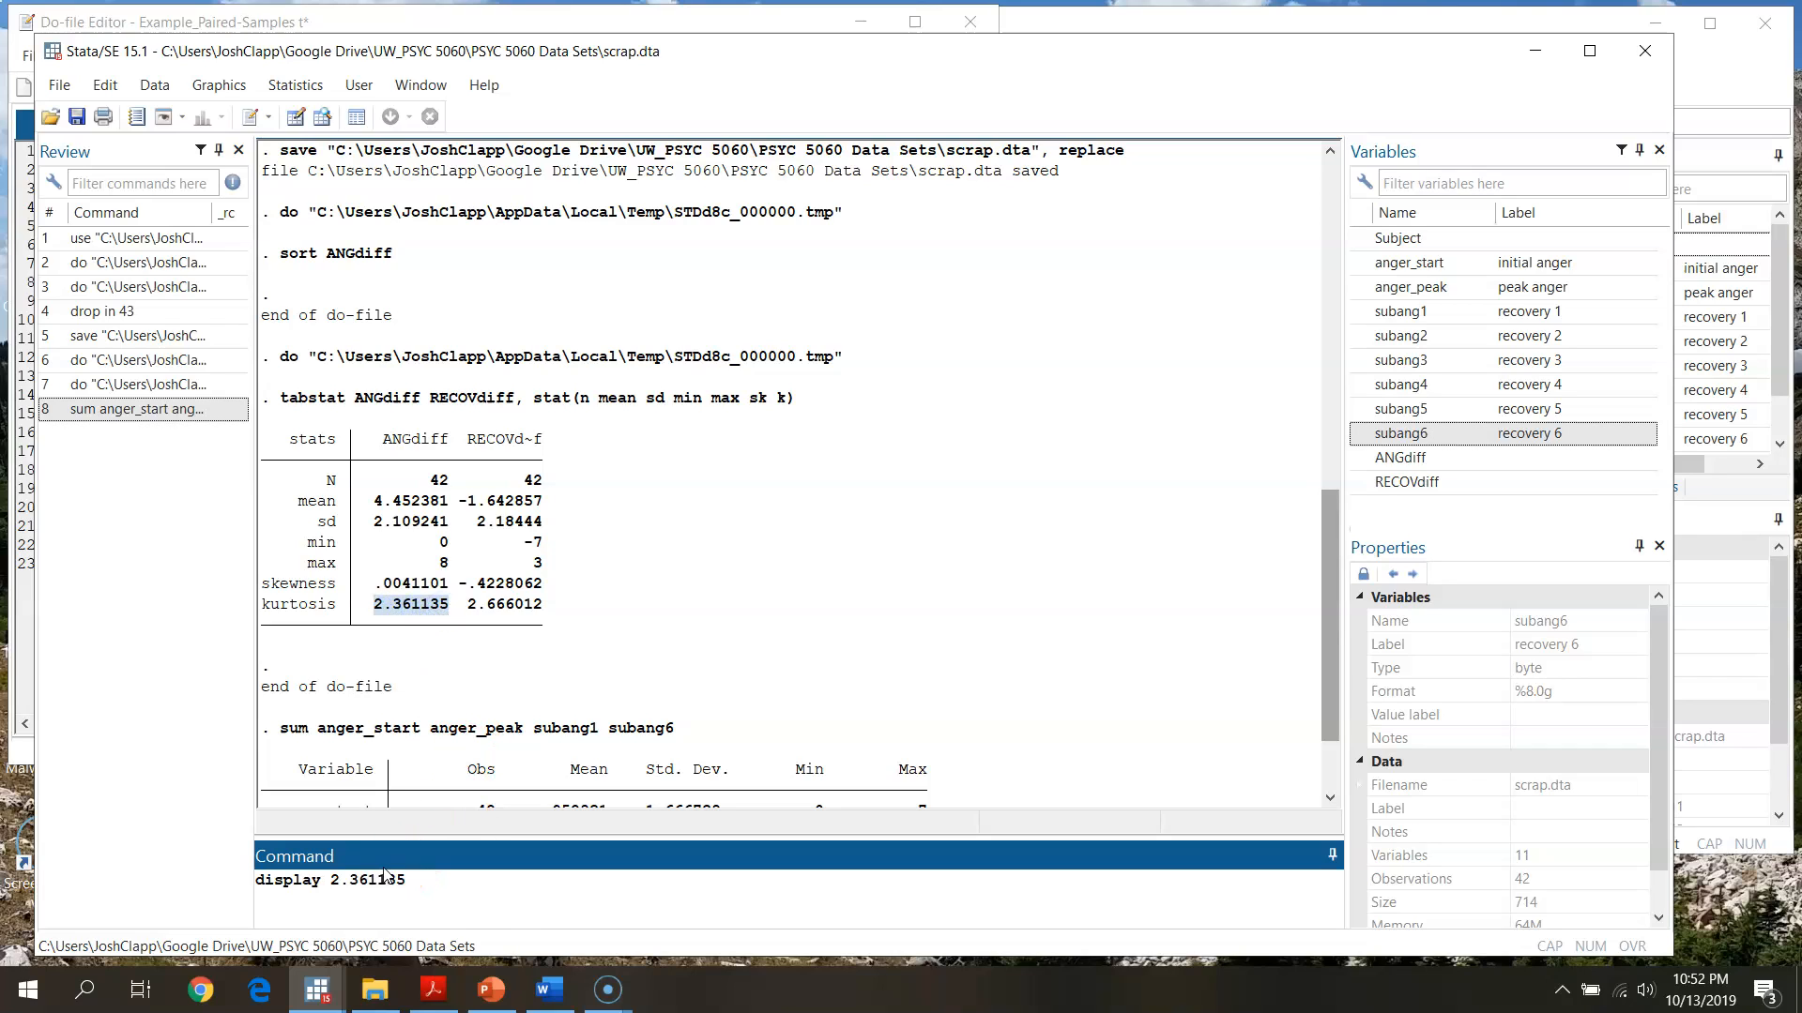
{"action": "left_click", "coordinate": [488, 908]}
{"action": "key", "text": "Return"}
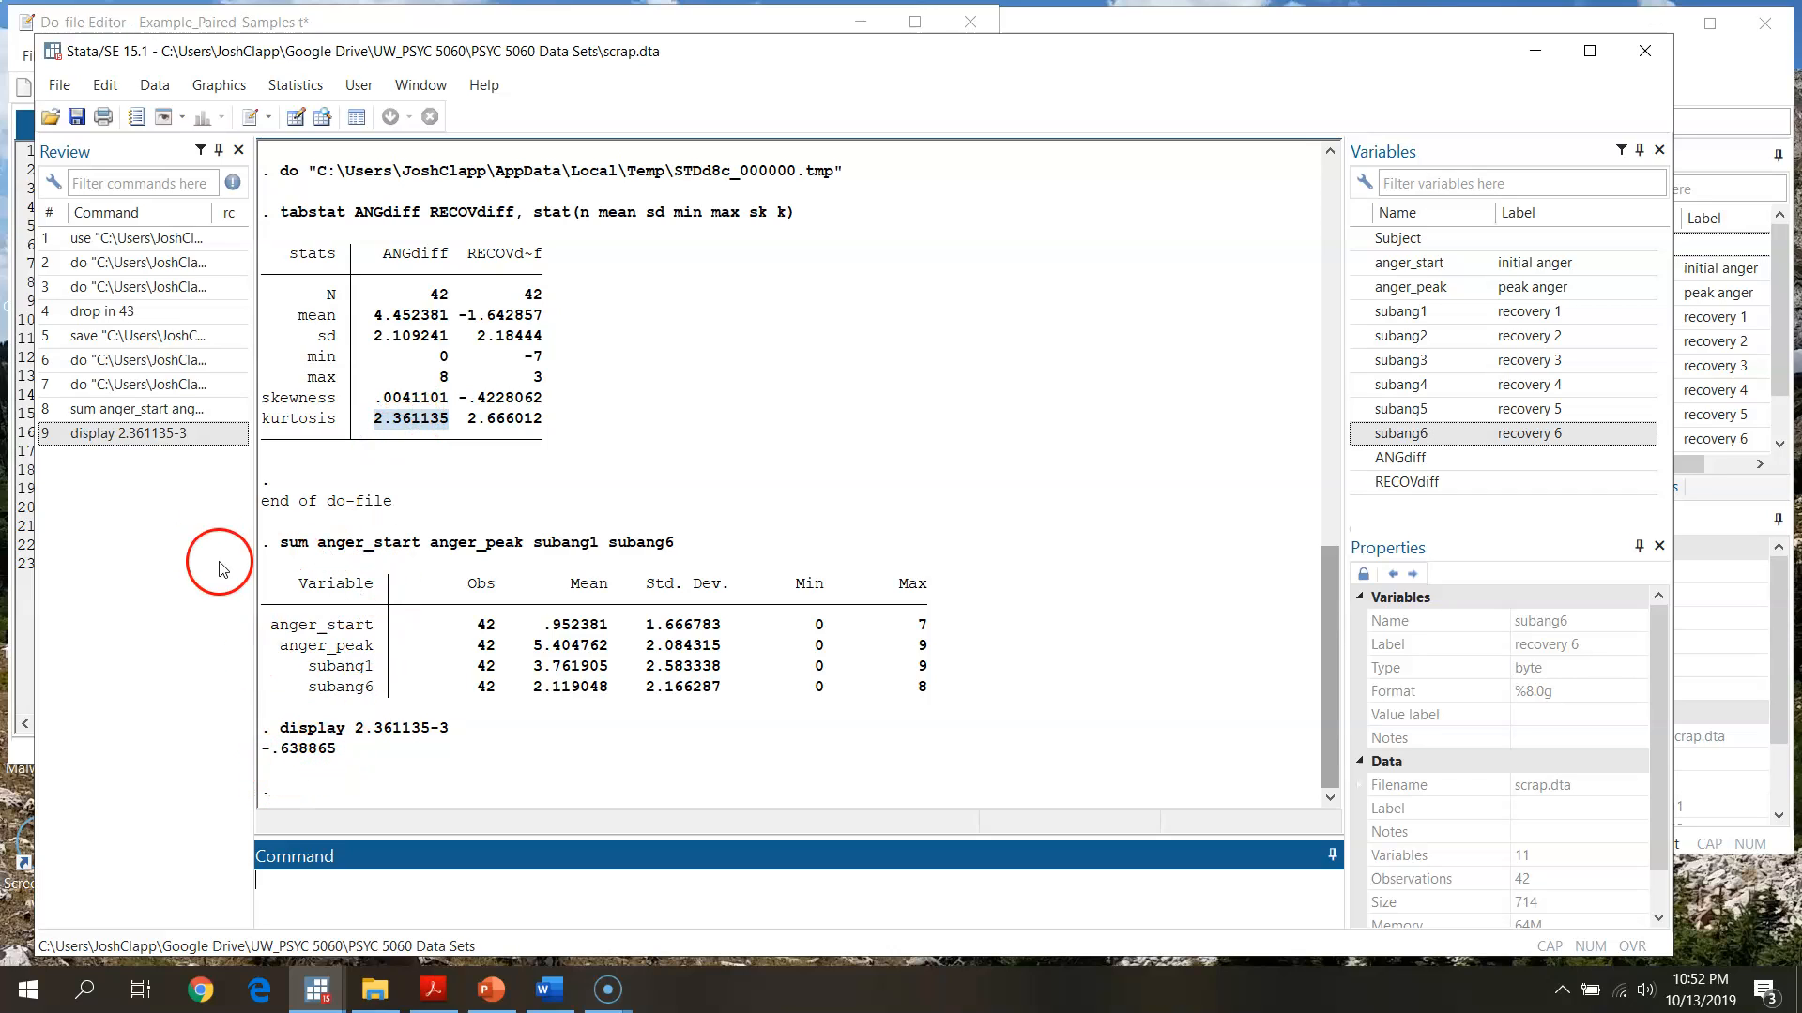
Reuse the previous display command with RECOVdiff's kurtosis from the tabstat output, running display 2.666012-3.
{"action": "left_click", "coordinate": [153, 433]}
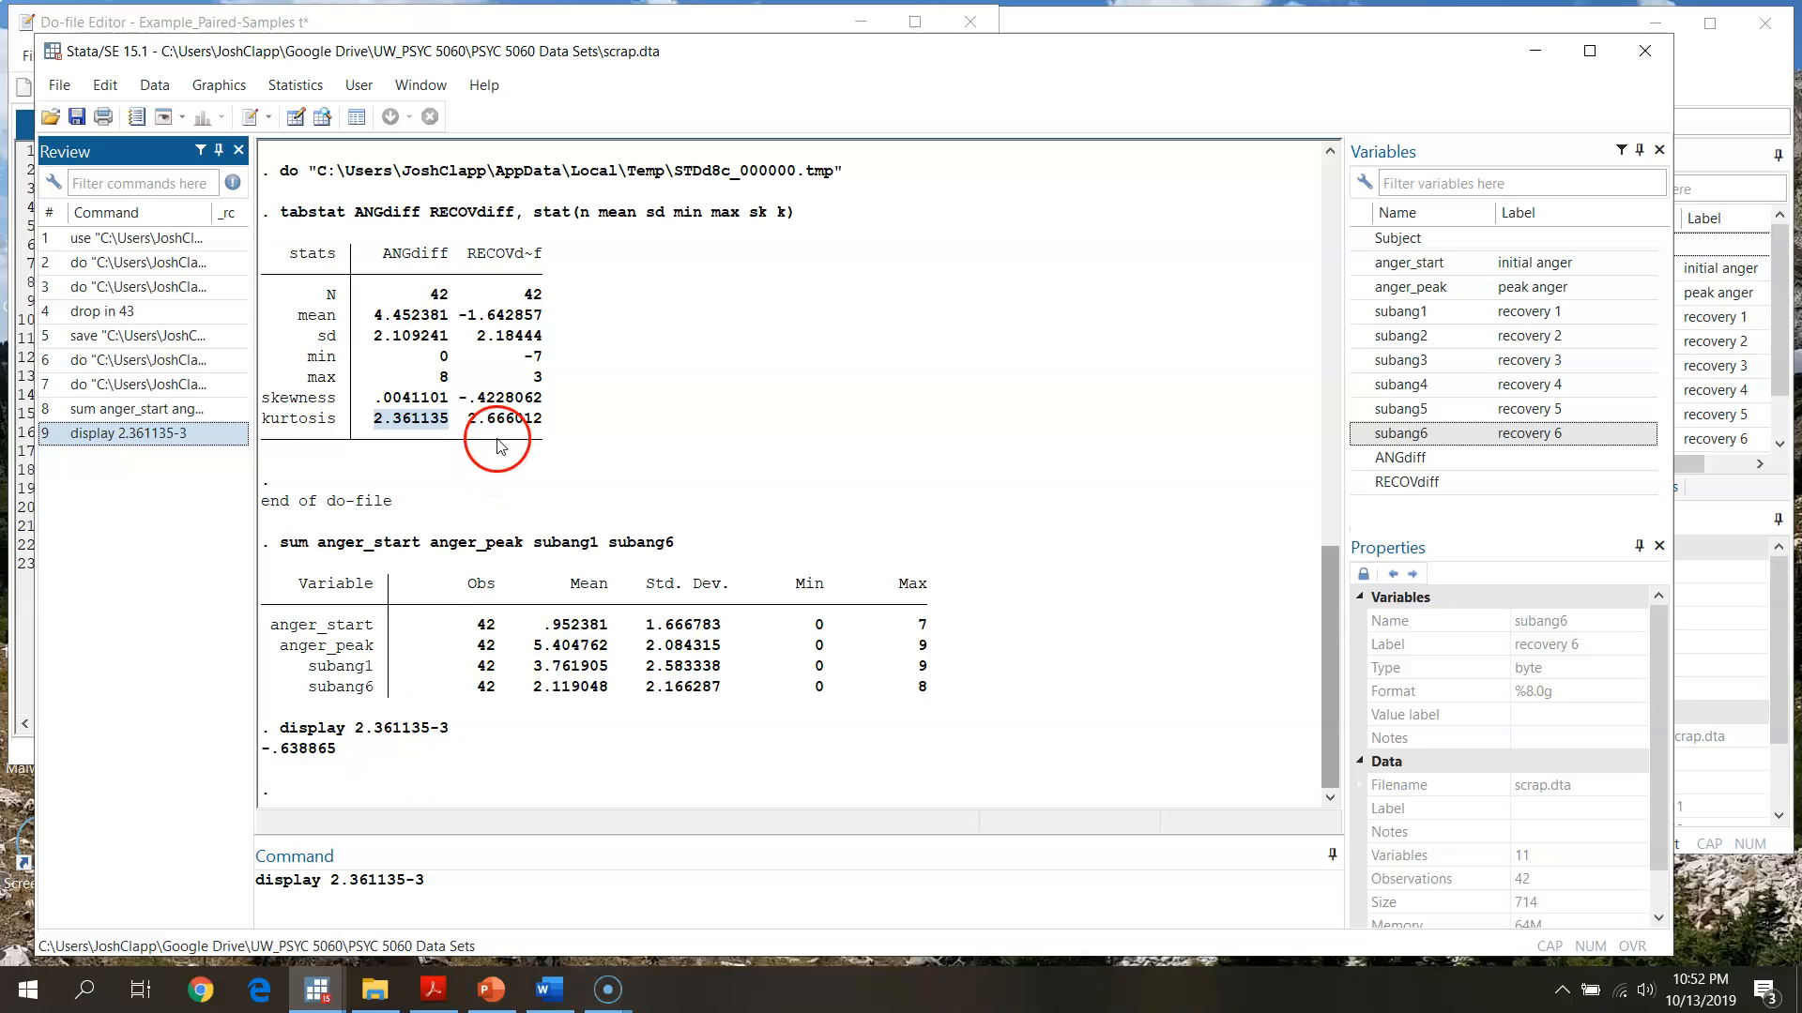
{"action": "left_click_drag", "start_coordinate": [469, 419], "coordinate": [539, 421]}
{"action": "key", "text": "ctrl+c"}
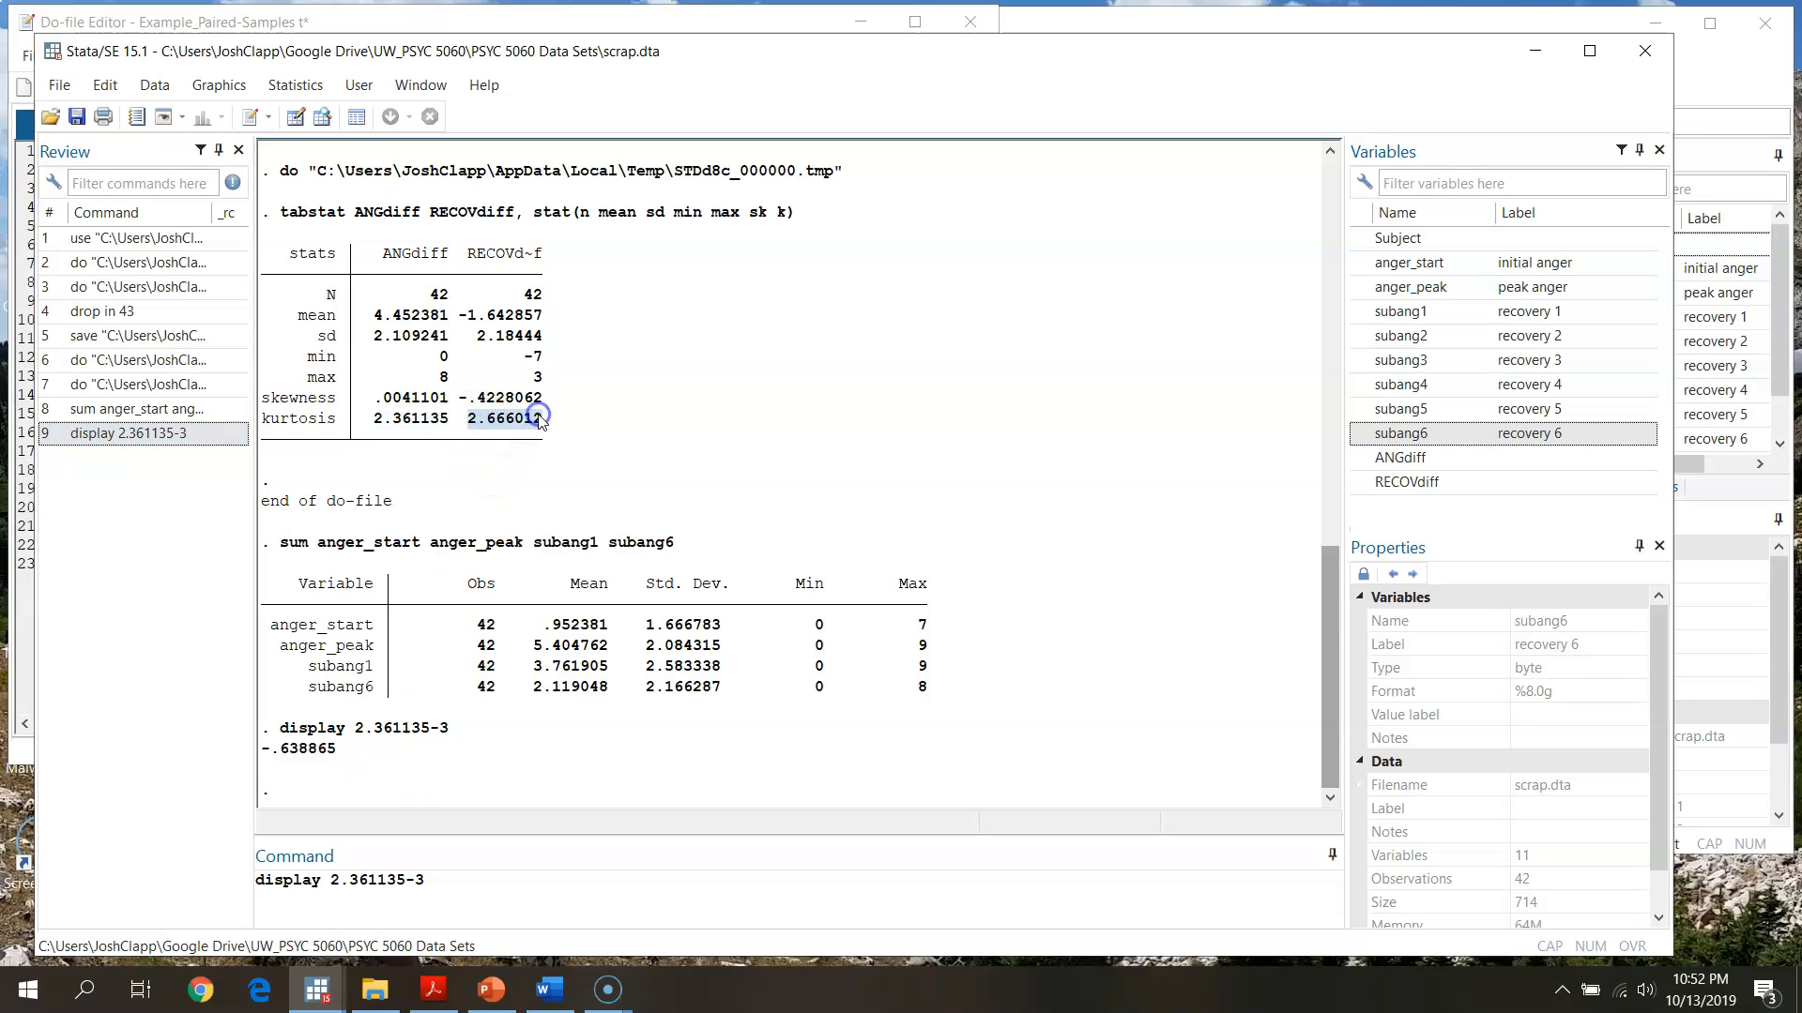
{"action": "left_click", "coordinate": [330, 880]}
{"action": "key", "text": "ctrl+v"}
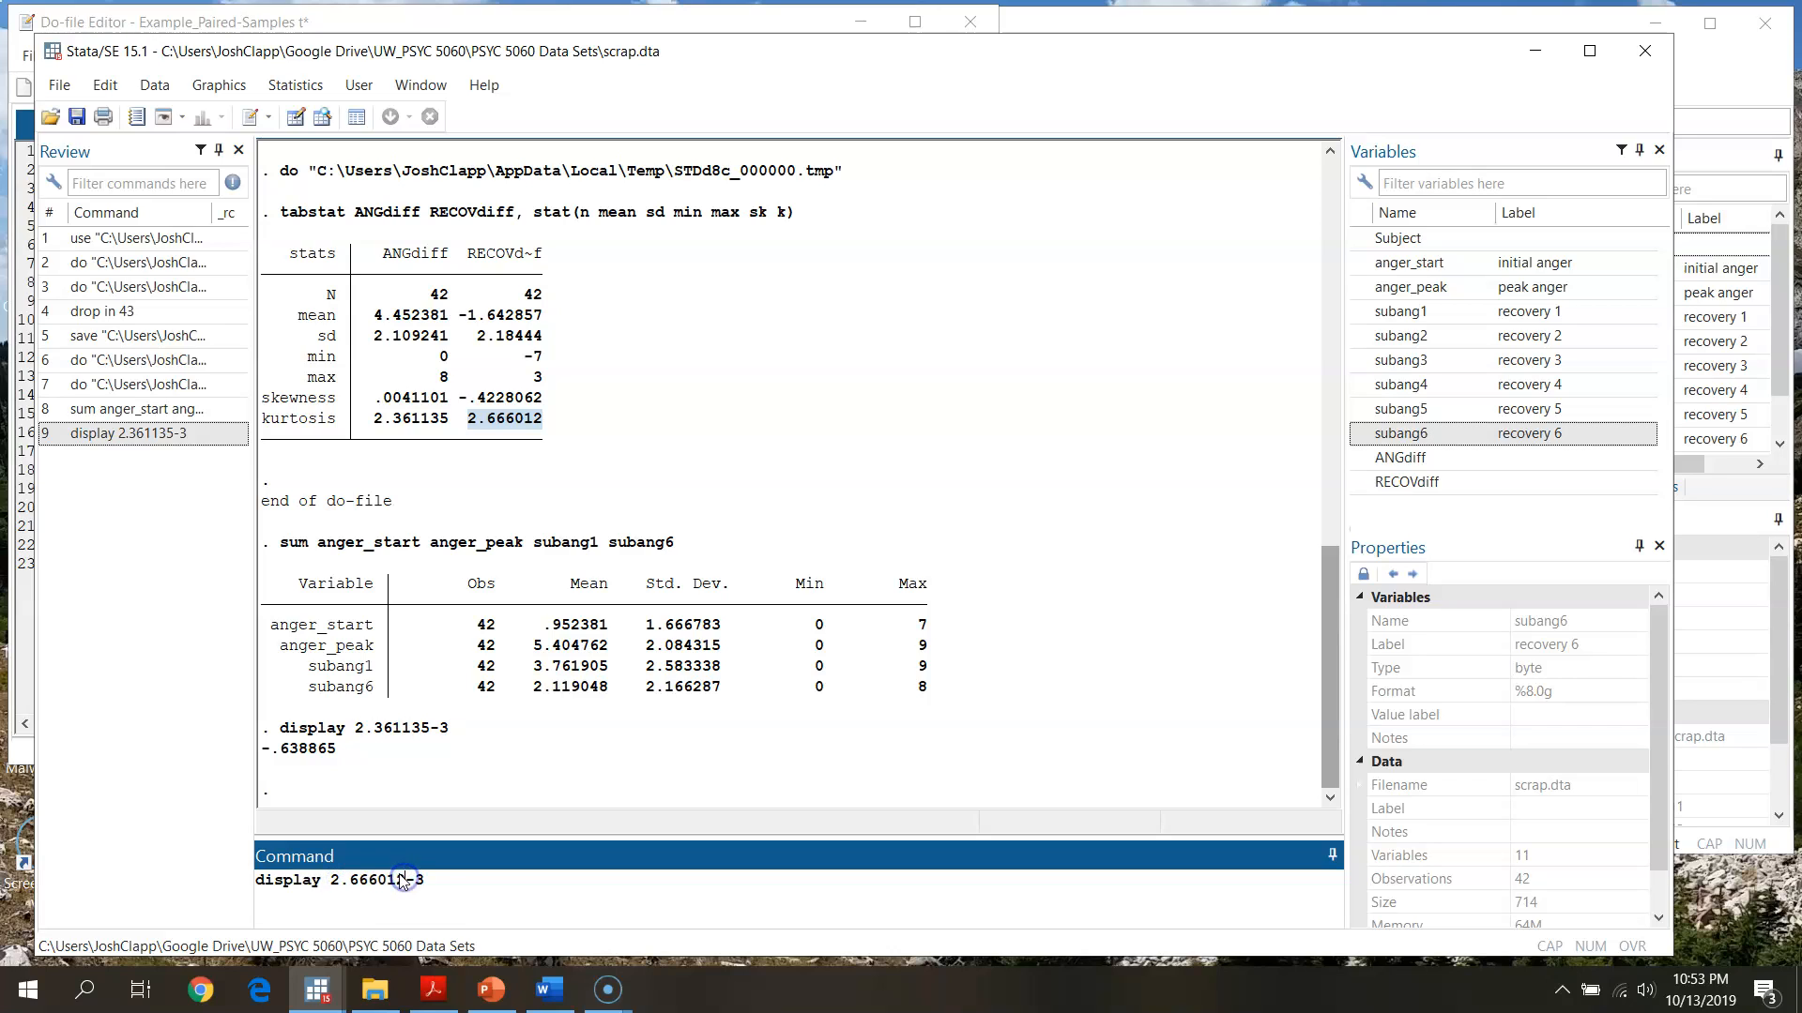
{"action": "key", "text": "Return"}
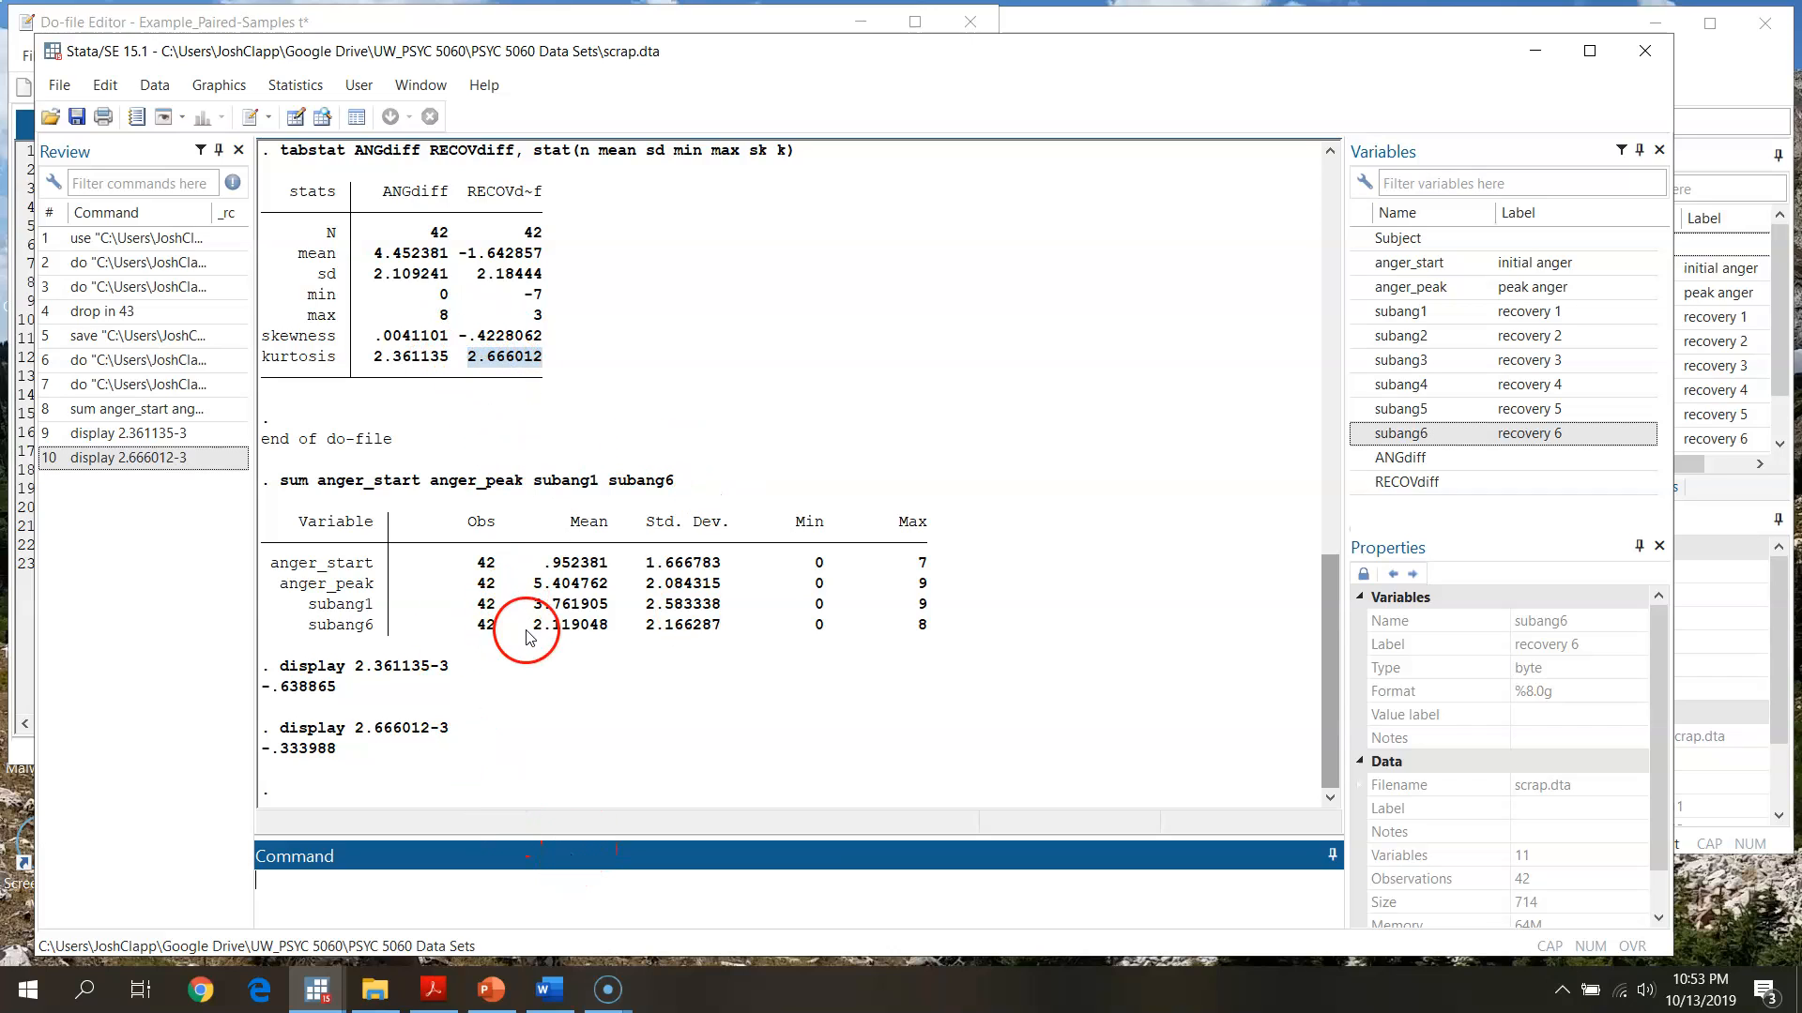
Add an empty line above the zscore command in the do-file.
{"action": "left_click", "coordinate": [507, 26]}
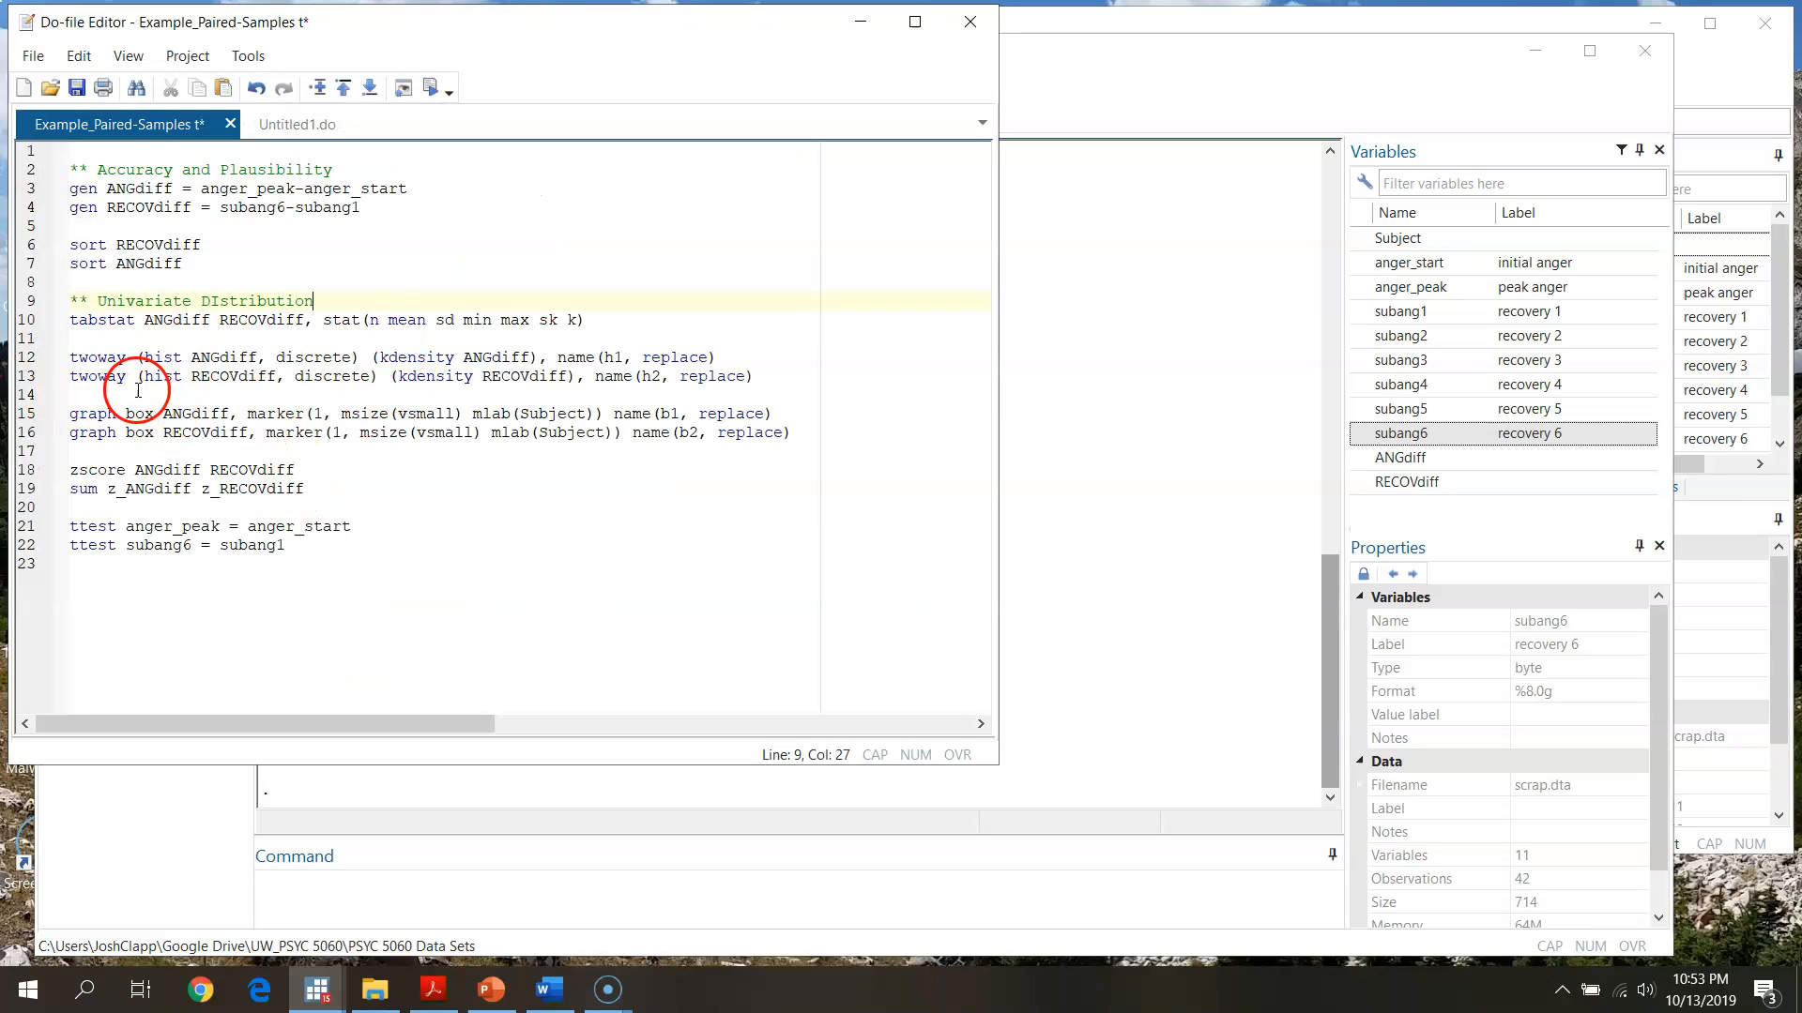
{"action": "left_click", "coordinate": [207, 451]}
{"action": "key", "text": "Return"}
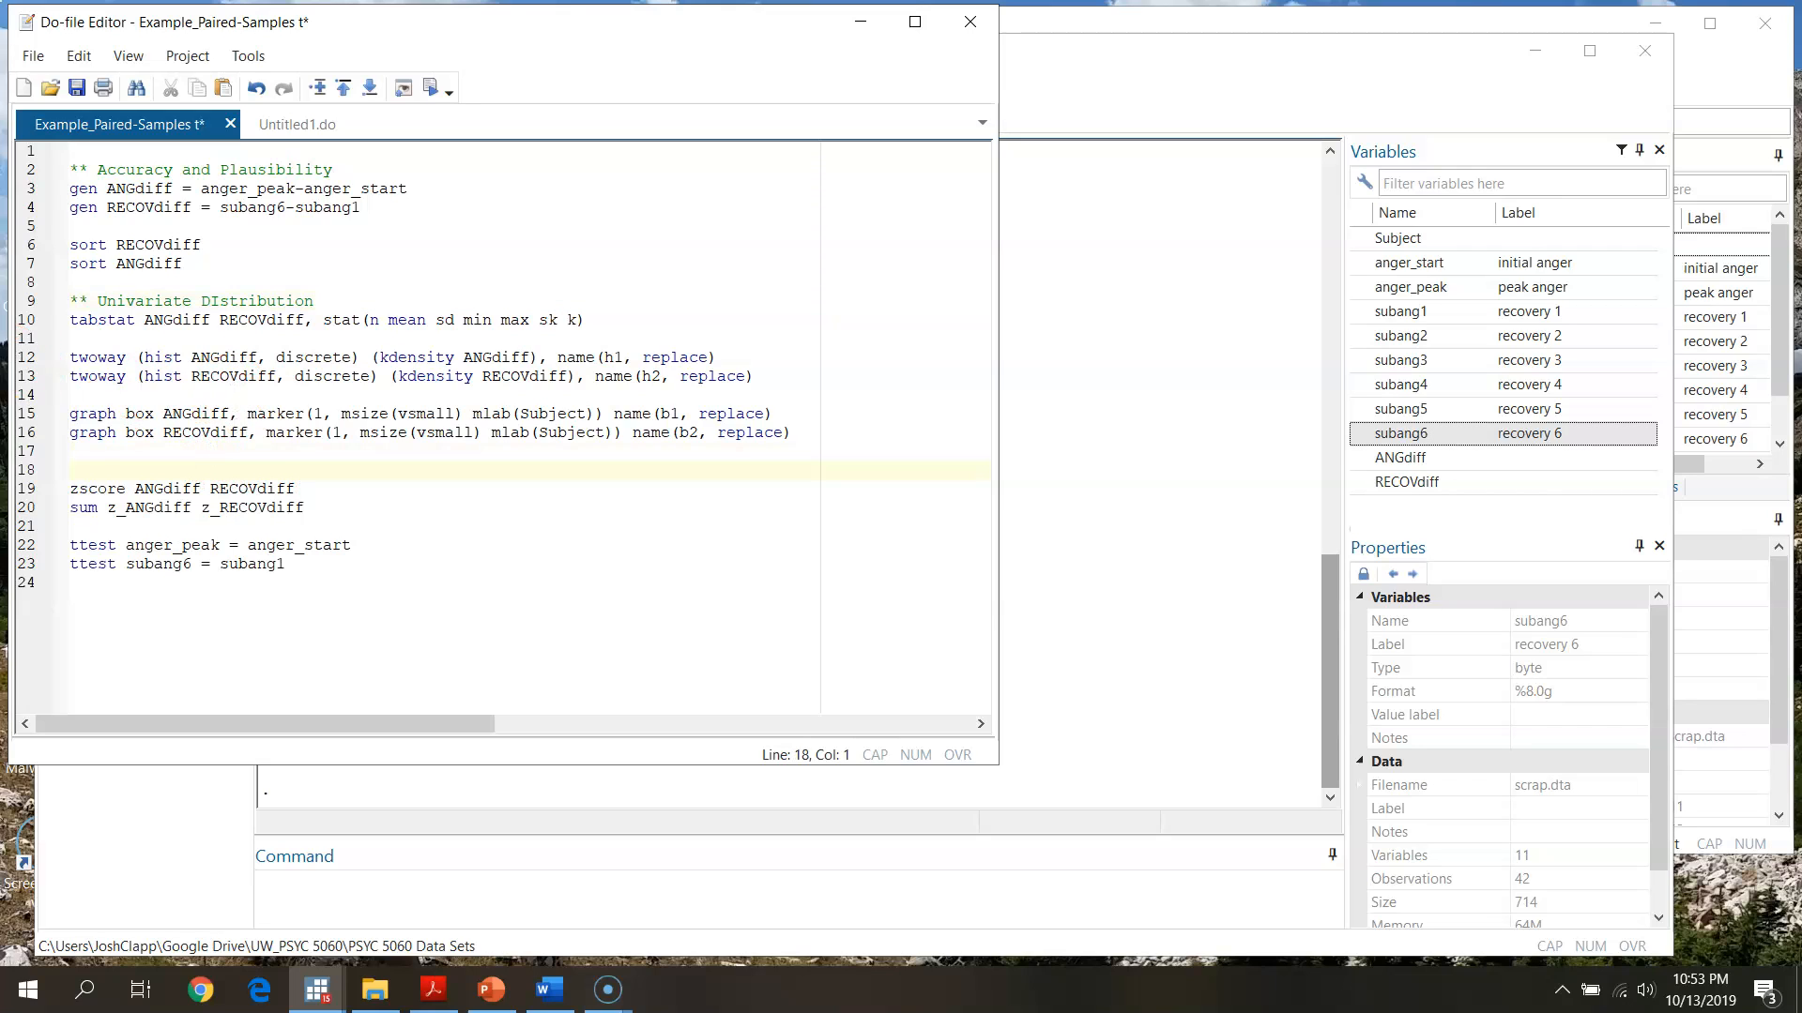
Examine the parts of the ANGdiff twoway command in the do-file: hist, the discrete option, kdensity and the graph name.
{"action": "left_click", "coordinate": [28, 356]}
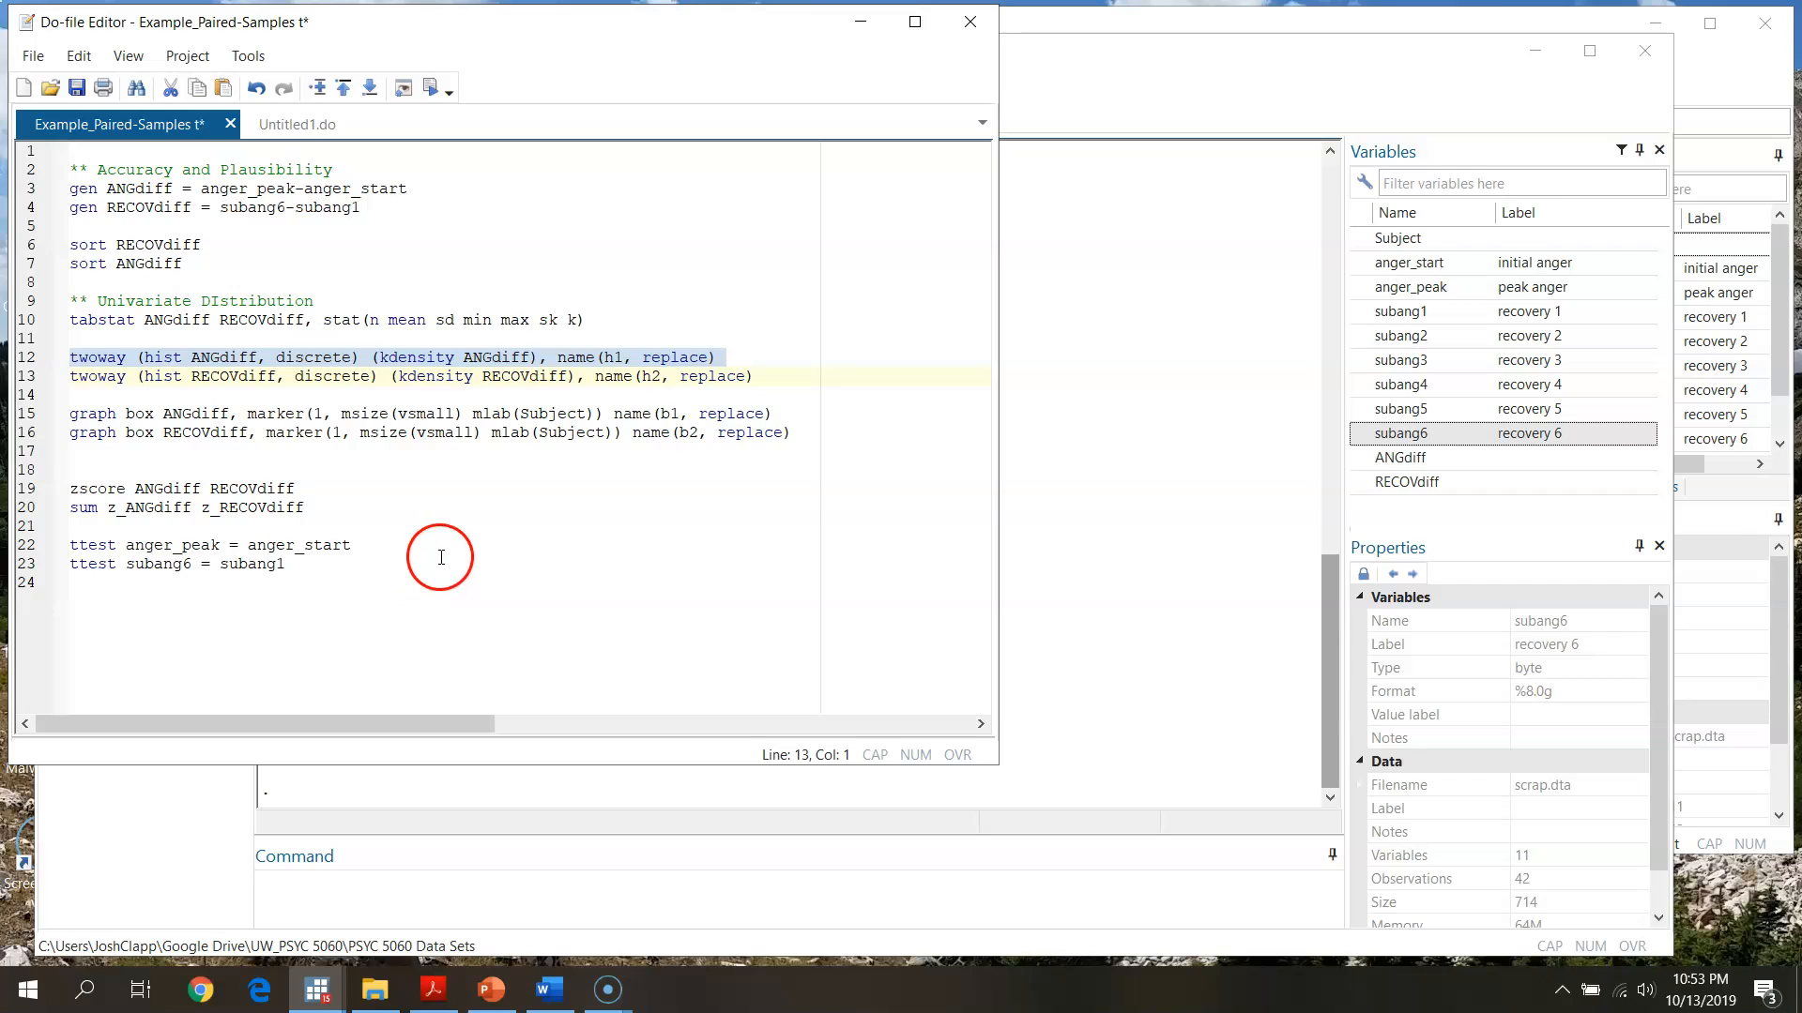
{"action": "left_click", "coordinate": [118, 358]}
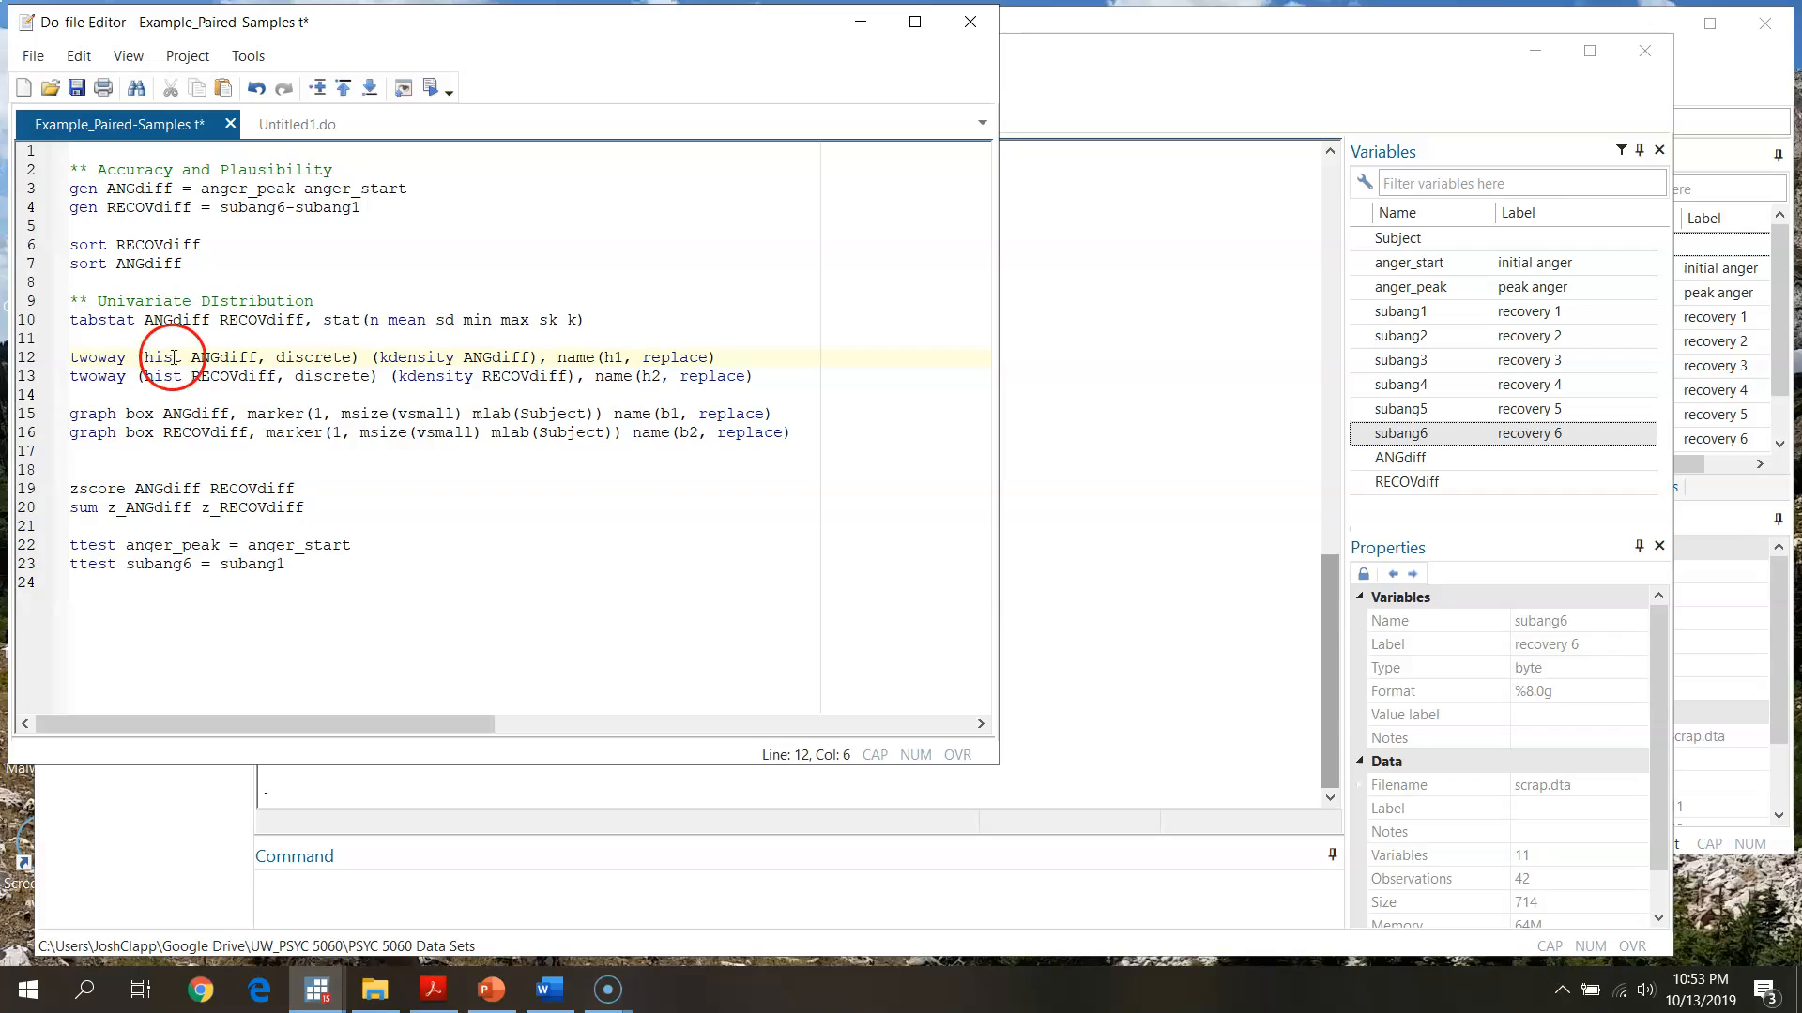
{"action": "left_click", "coordinate": [169, 359]}
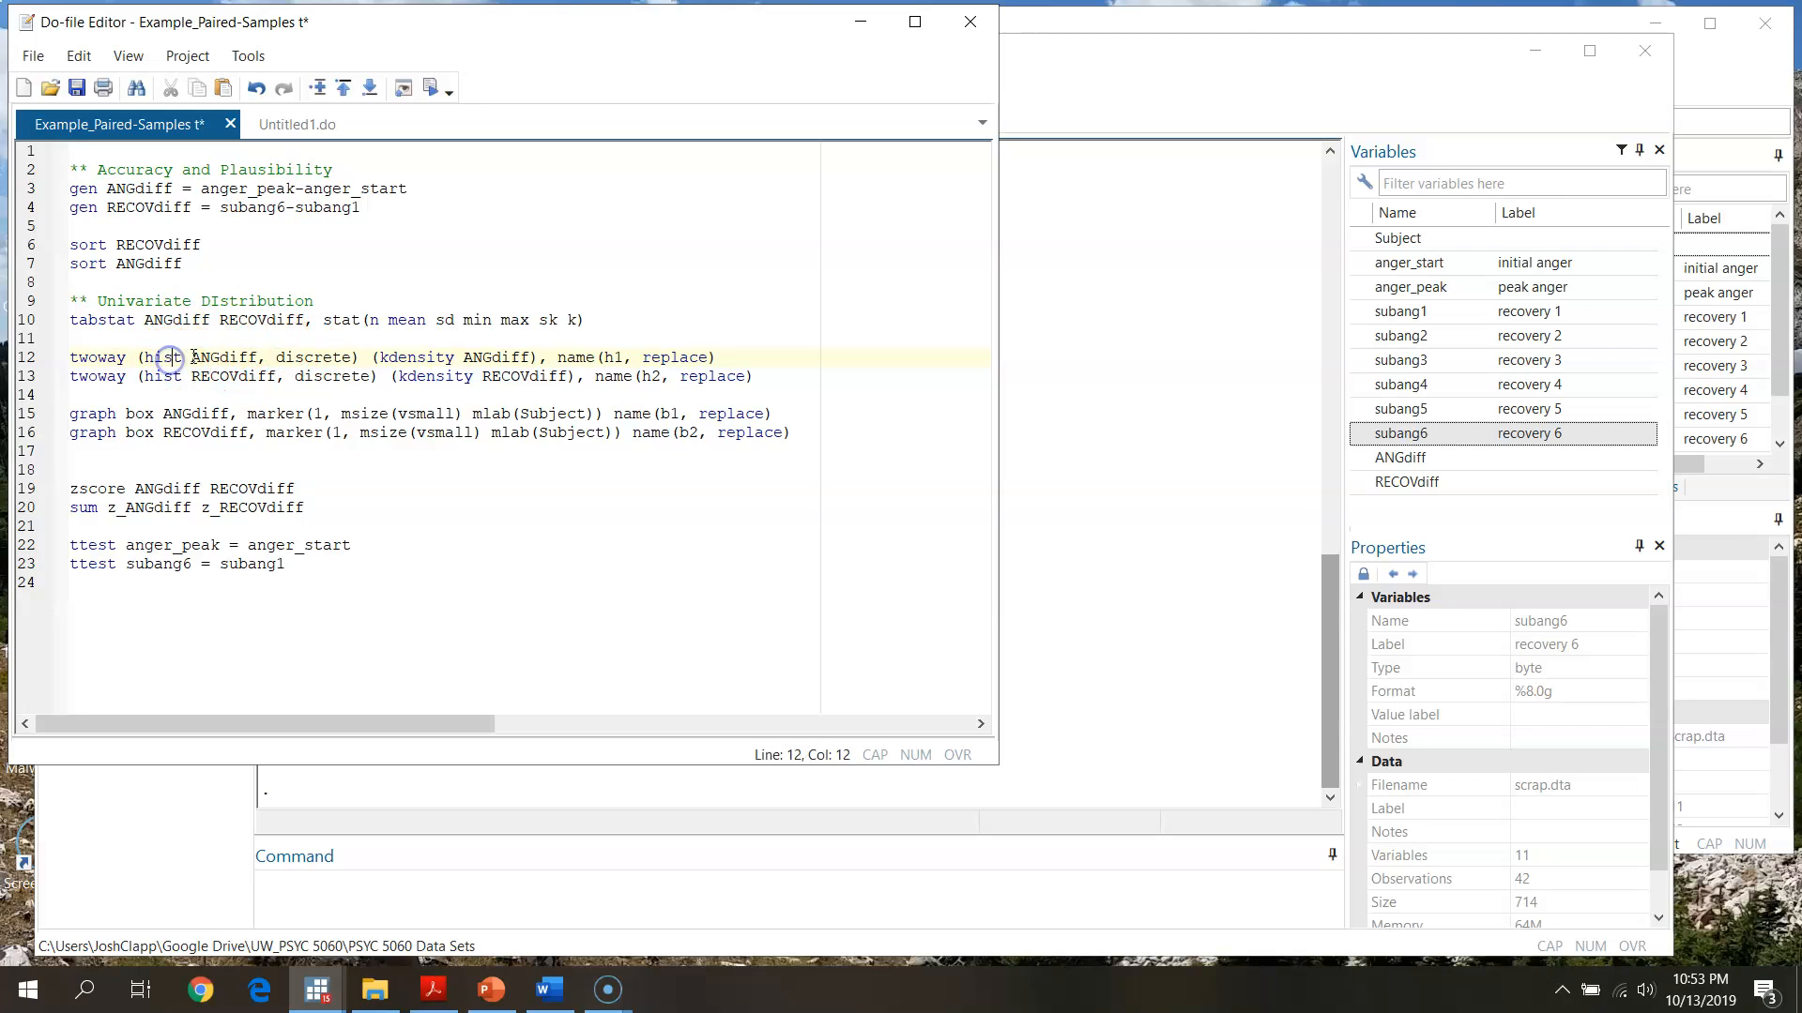
{"action": "left_click", "coordinate": [313, 358]}
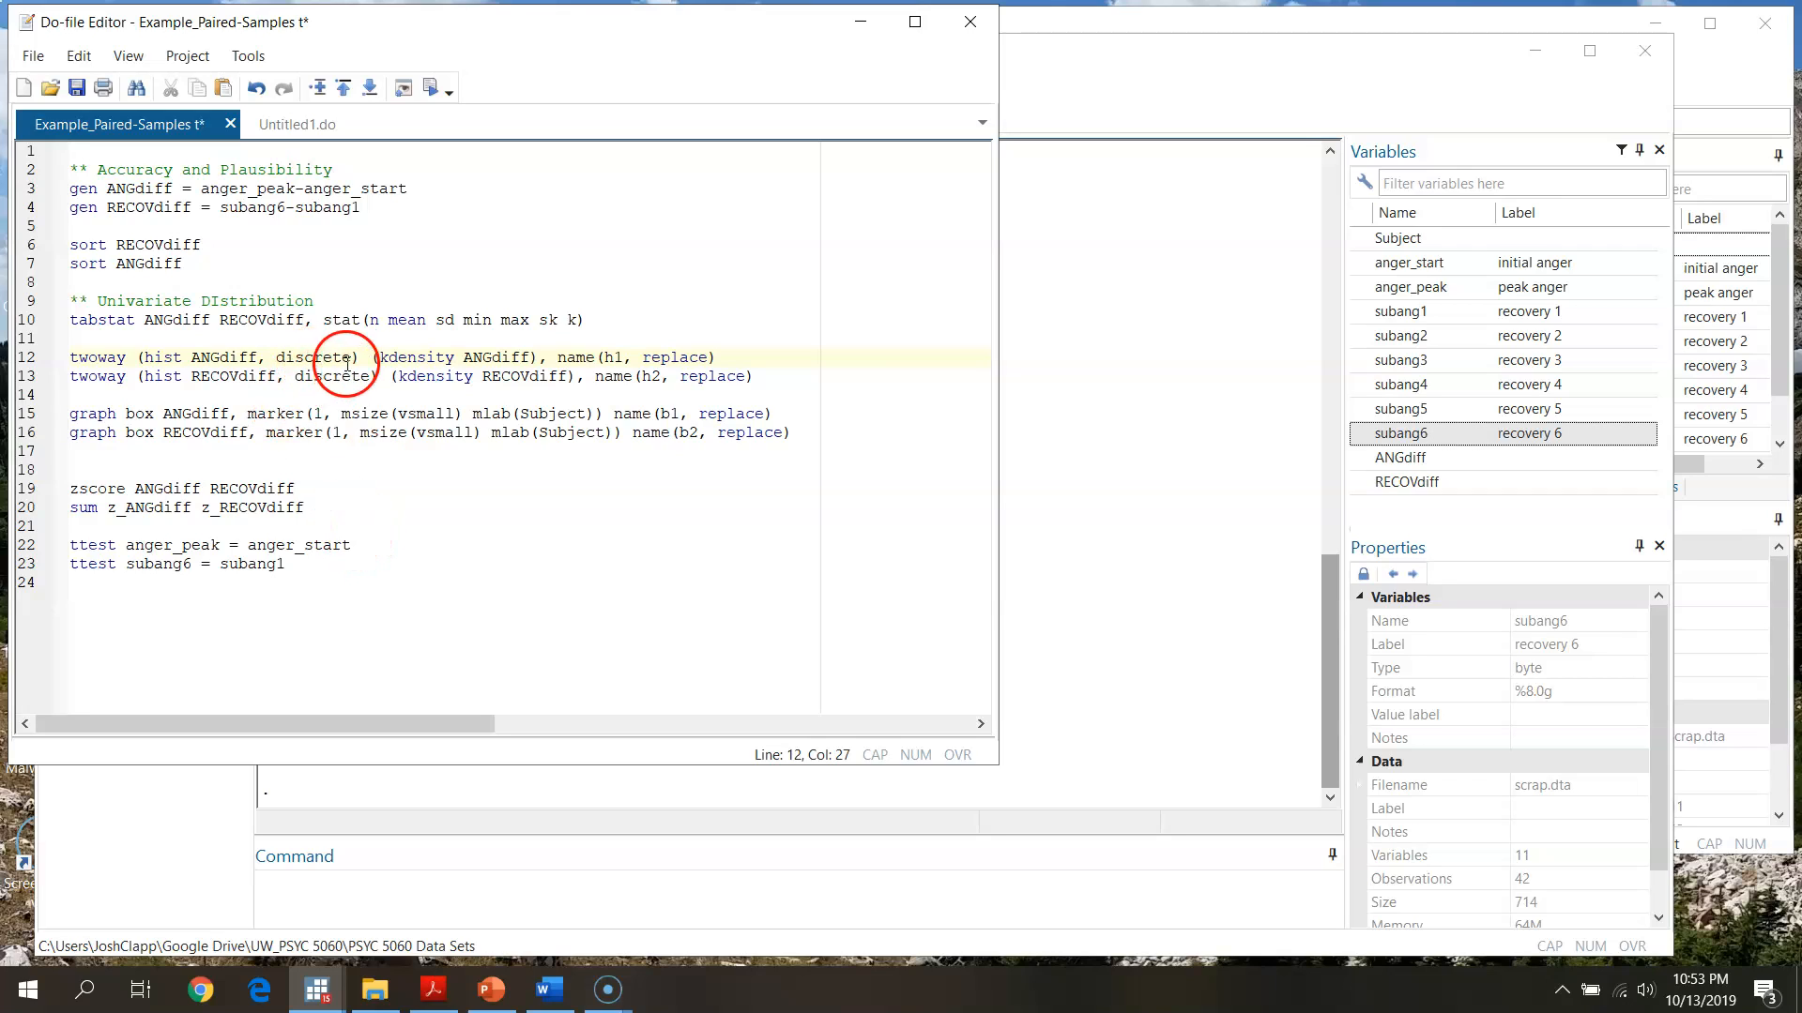
{"action": "left_click", "coordinate": [324, 359]}
{"action": "left_click", "coordinate": [315, 355]}
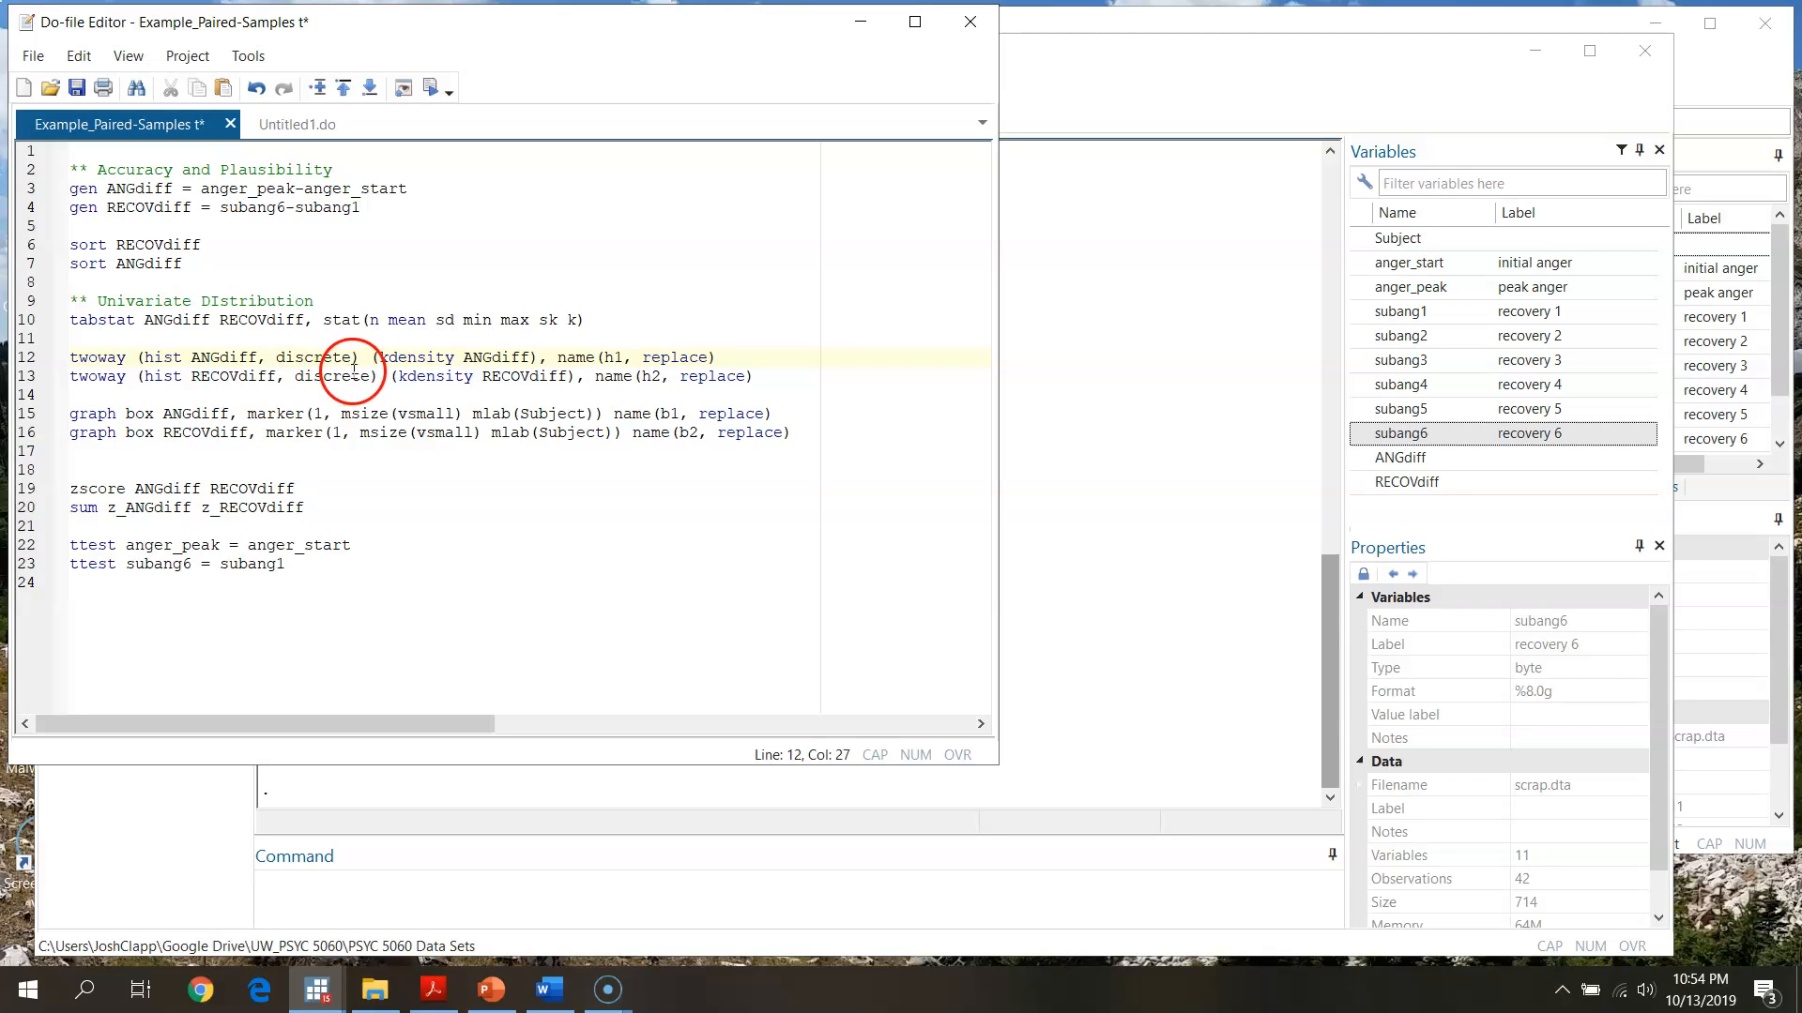
{"action": "left_click", "coordinate": [278, 355]}
{"action": "left_click_drag", "start_coordinate": [307, 349], "coordinate": [353, 349]}
{"action": "left_click", "coordinate": [342, 358]}
{"action": "left_click", "coordinate": [335, 386]}
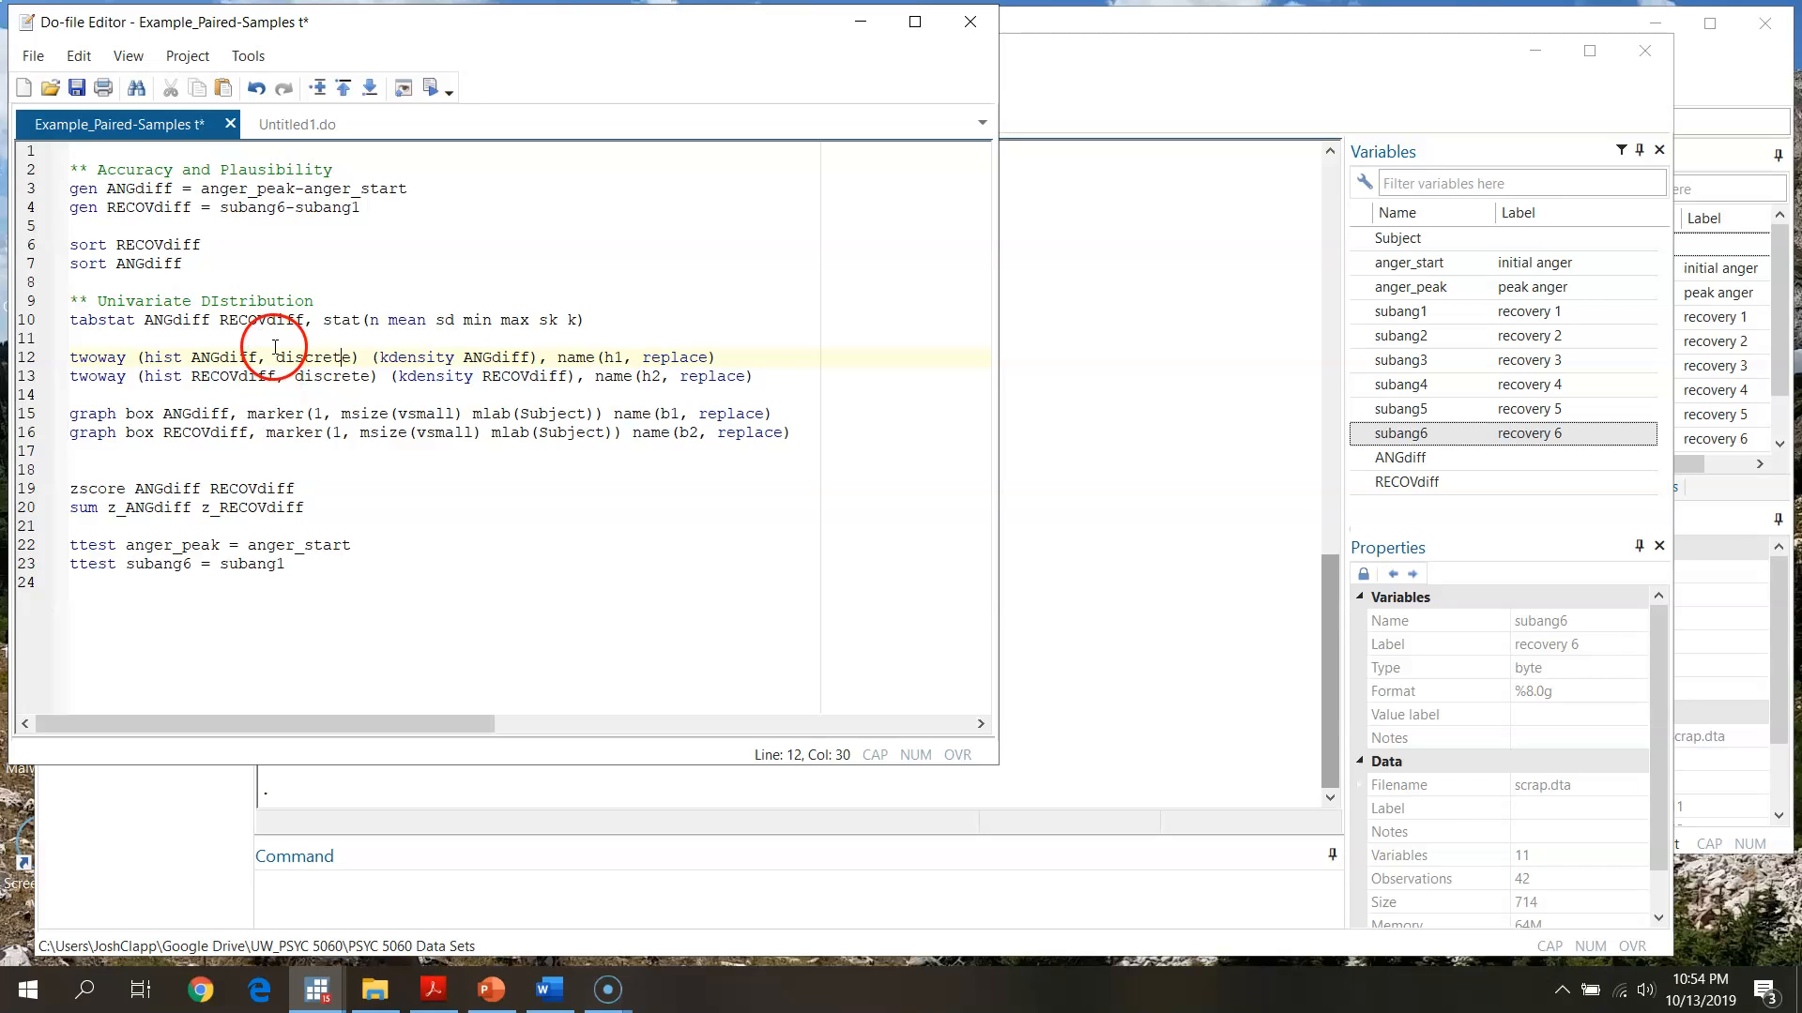
{"action": "left_click", "coordinate": [304, 358]}
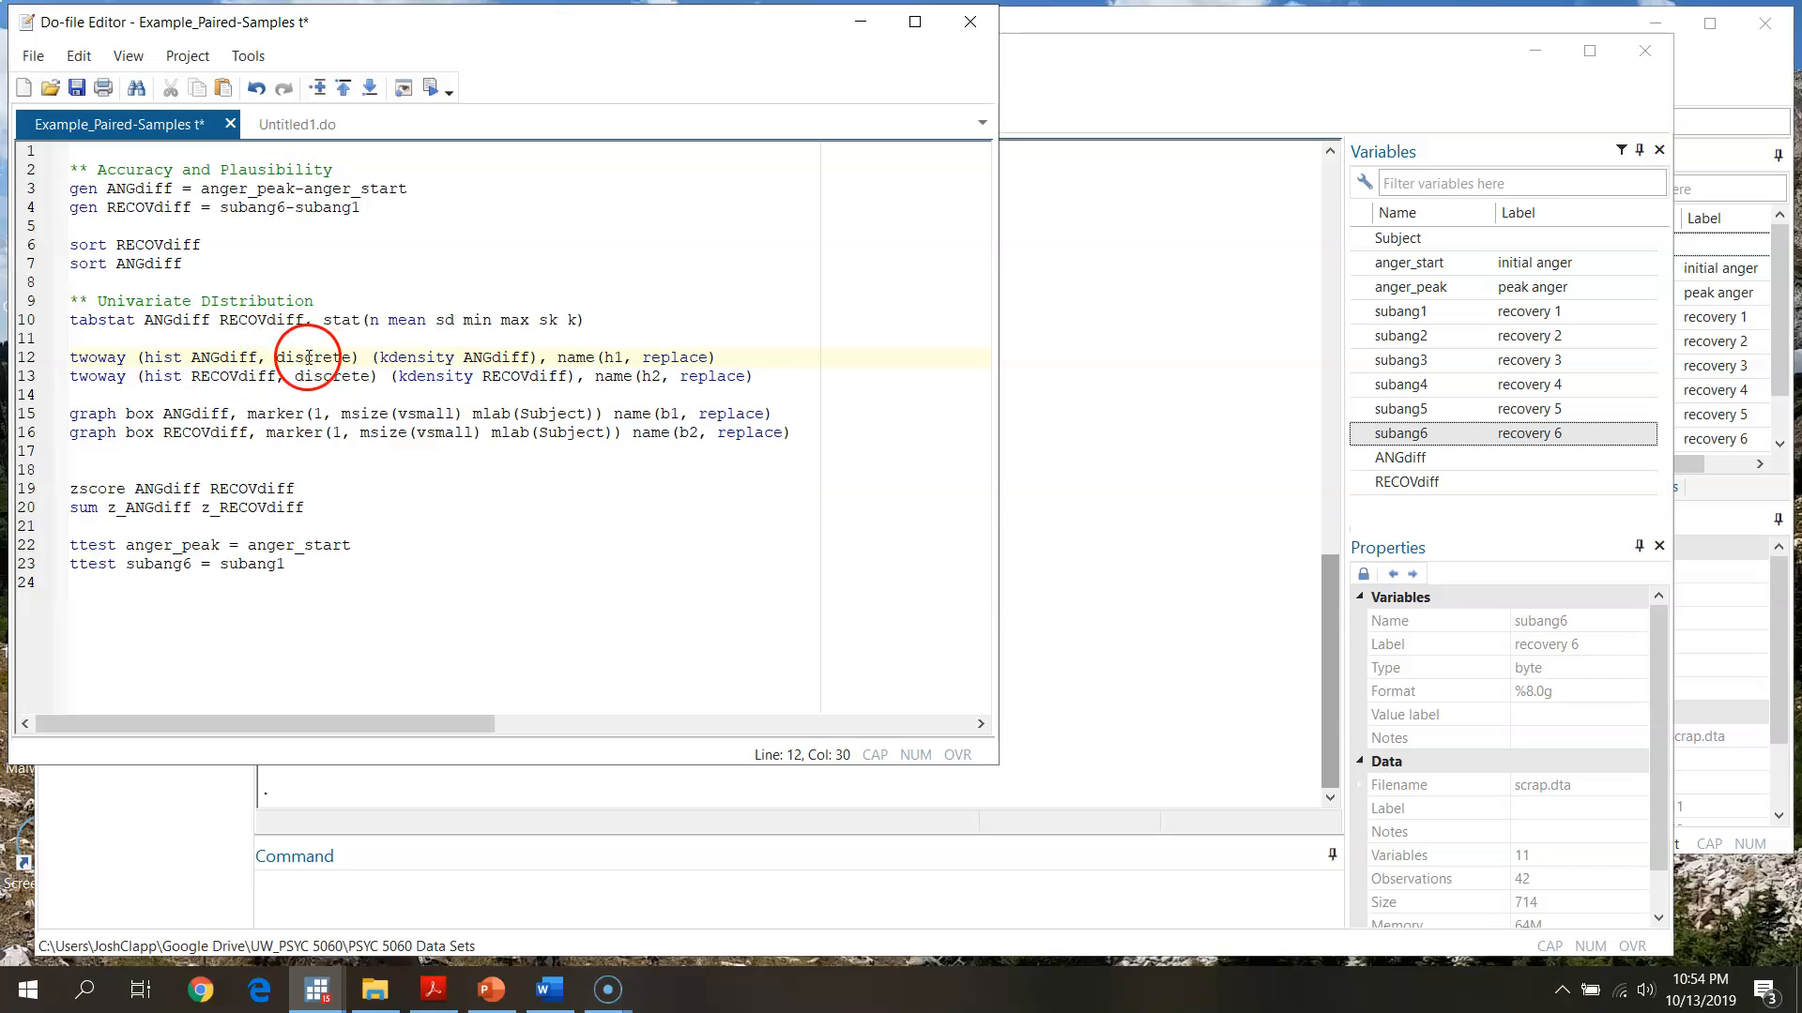
{"action": "left_click", "coordinate": [444, 357]}
{"action": "left_click", "coordinate": [520, 357]}
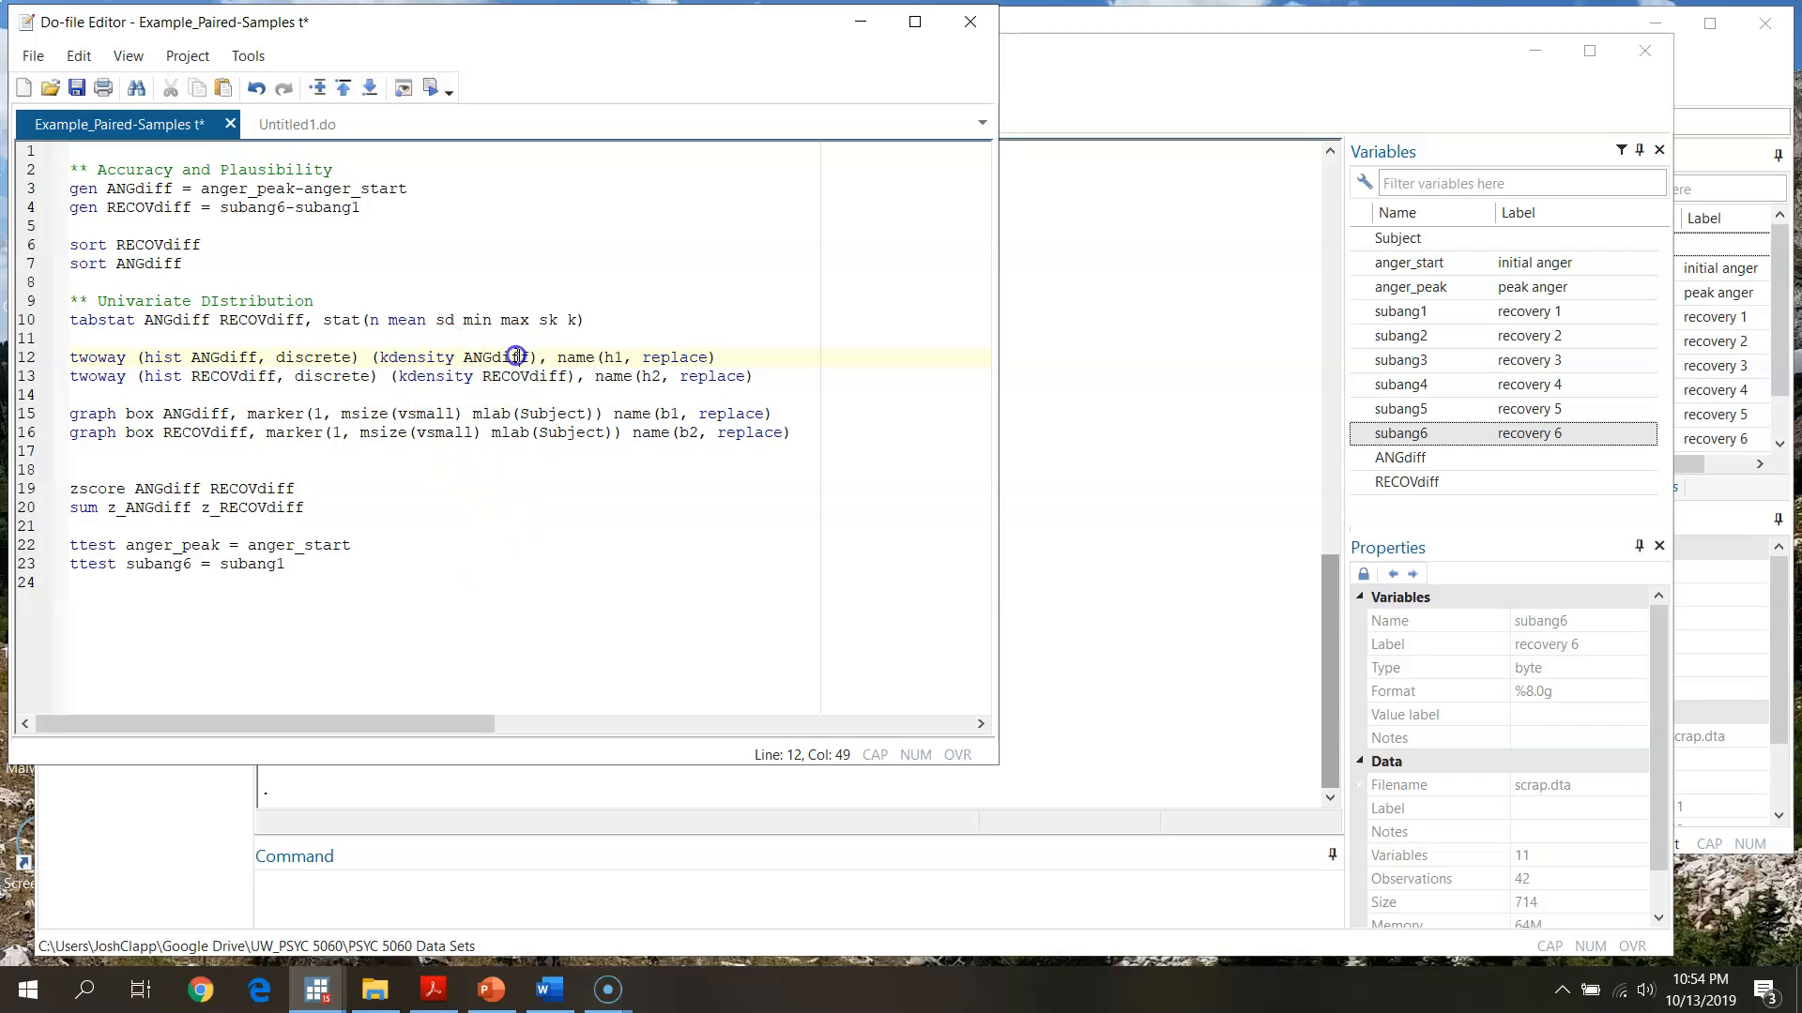
{"action": "left_click", "coordinate": [620, 357]}
Run only the twoway line for ANGdiff to draw graph h1, and compare the histogram with the skewness and kurtosis in the tabstat output.
{"action": "left_click", "coordinate": [30, 357]}
{"action": "left_click", "coordinate": [430, 88]}
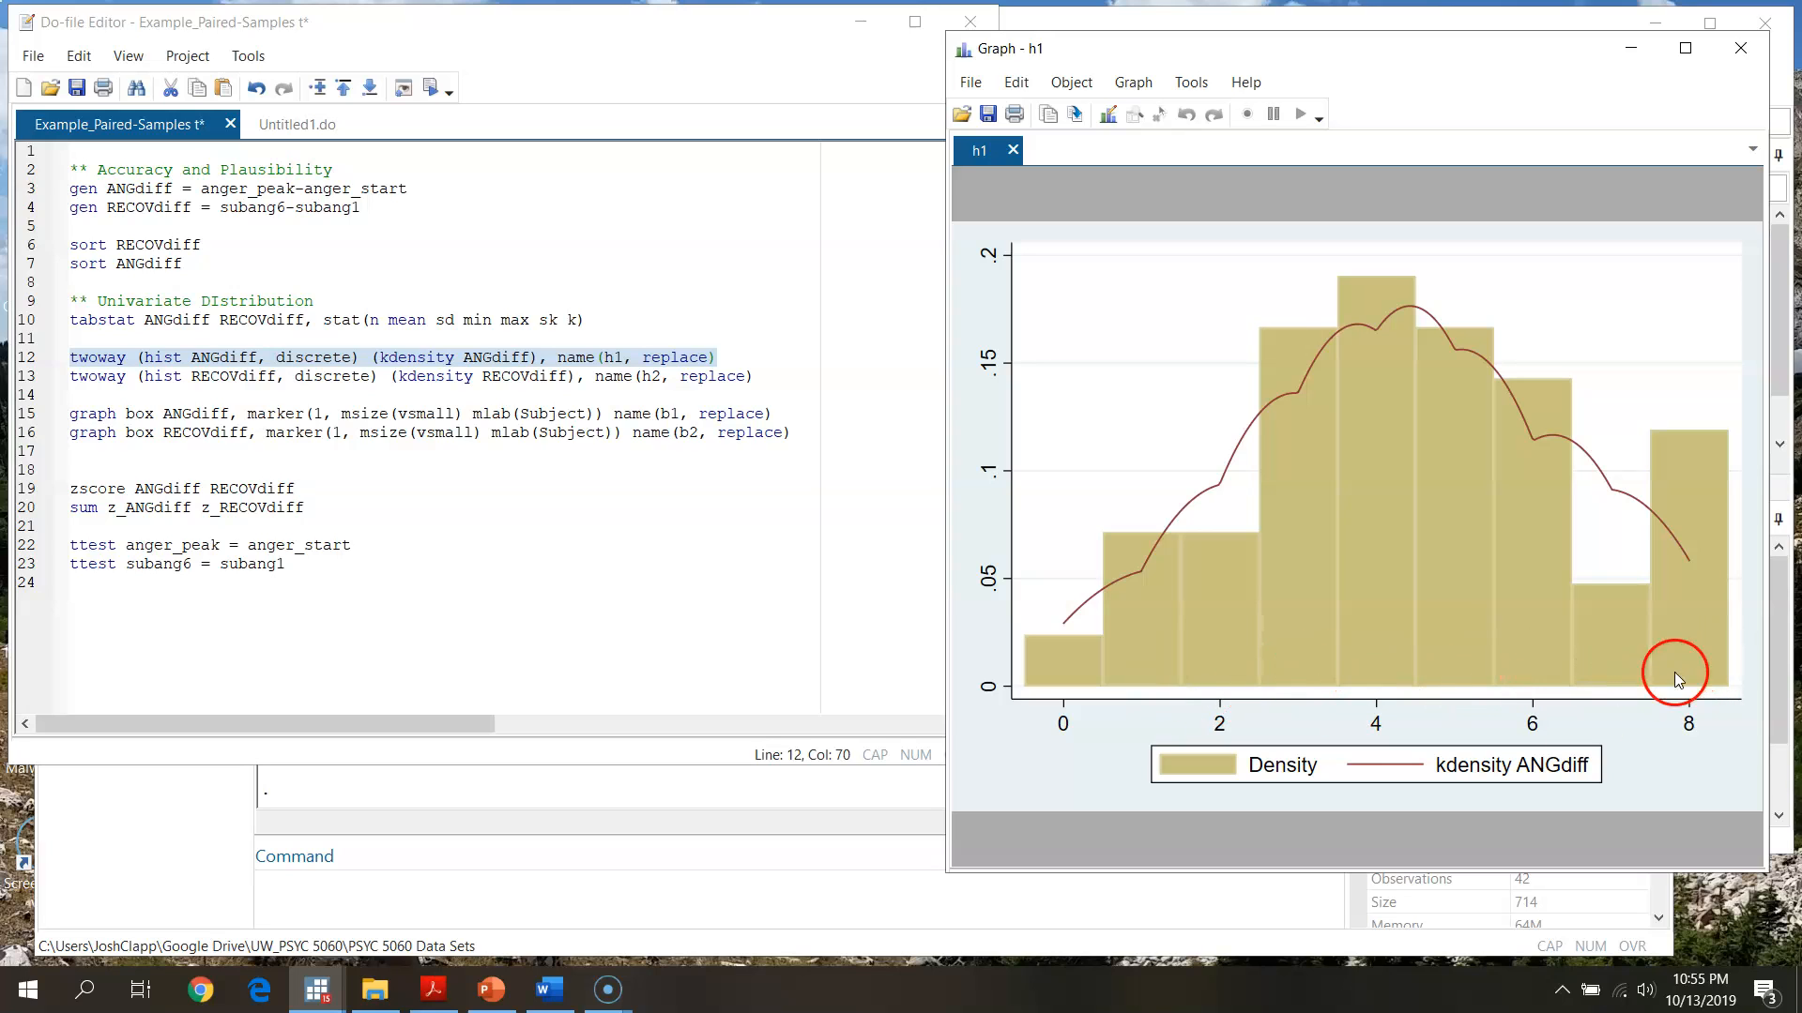
{"action": "left_click", "coordinate": [167, 901]}
{"action": "scroll", "coordinate": [507, 694], "scroll_direction": "up", "scroll_amount": 3}
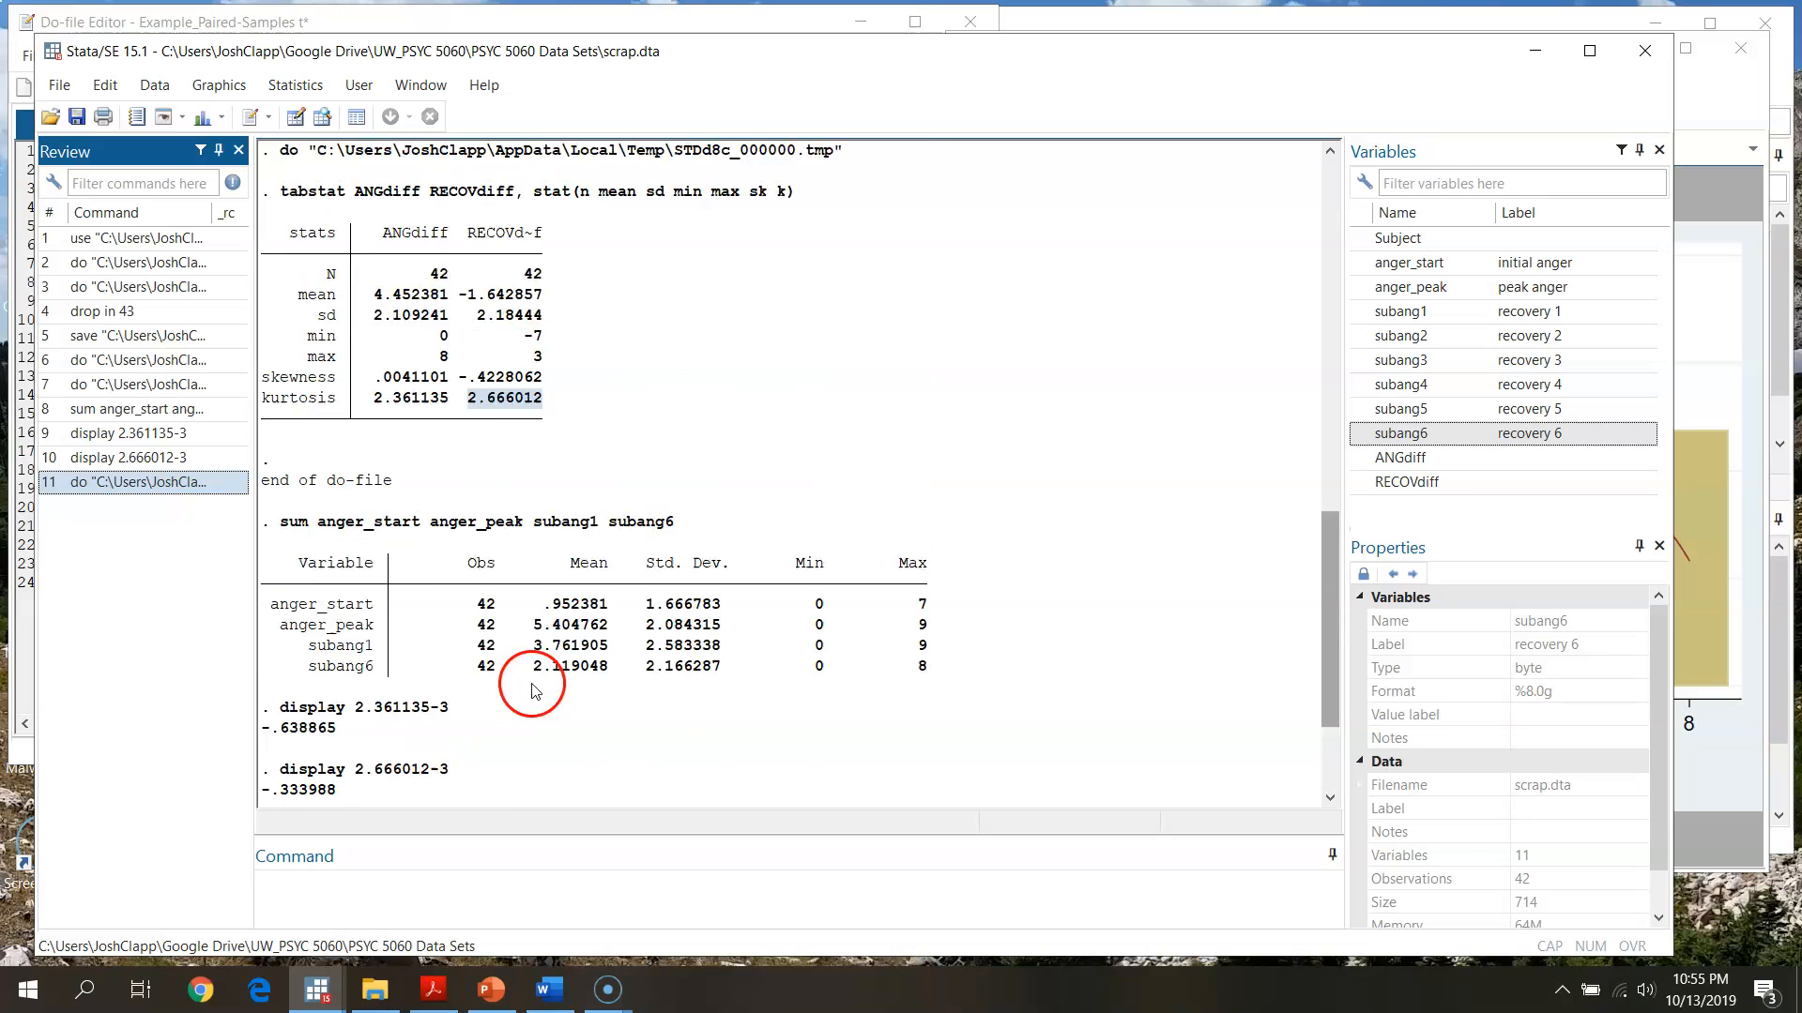
{"action": "scroll", "coordinate": [535, 692], "scroll_direction": "up", "scroll_amount": 2}
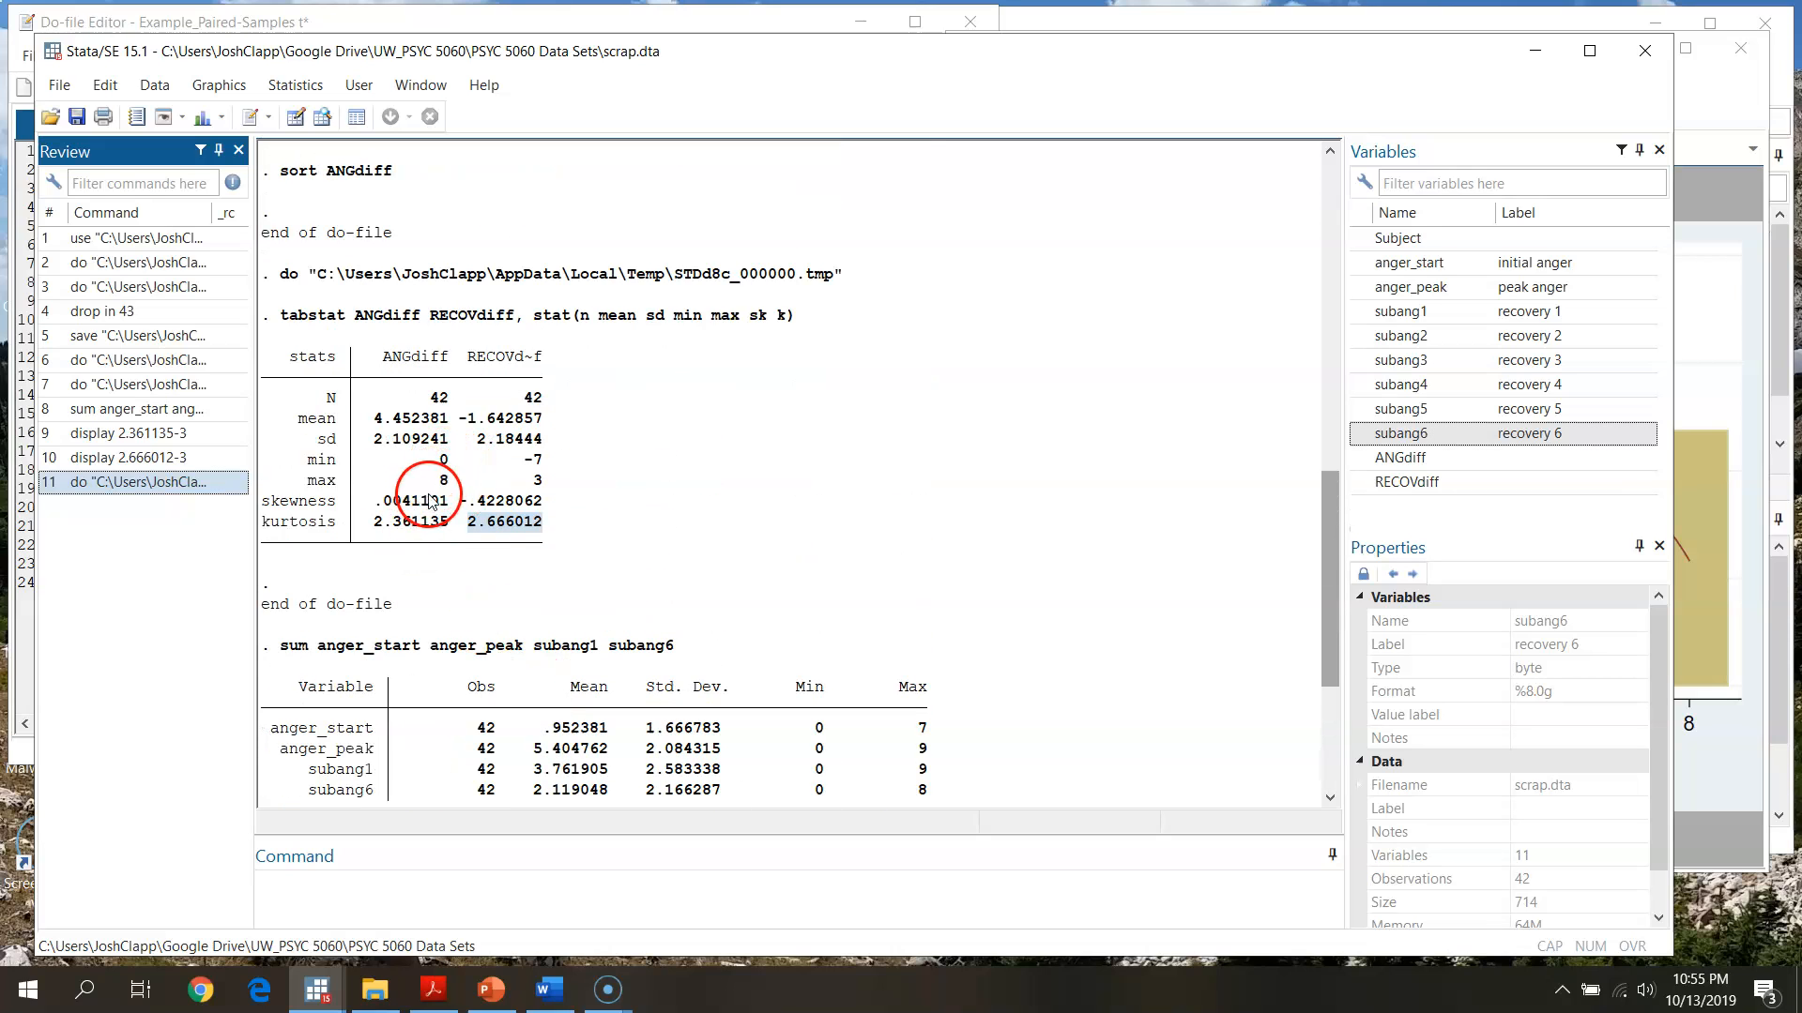
{"action": "left_click", "coordinate": [549, 11]}
{"action": "left_click", "coordinate": [1755, 92]}
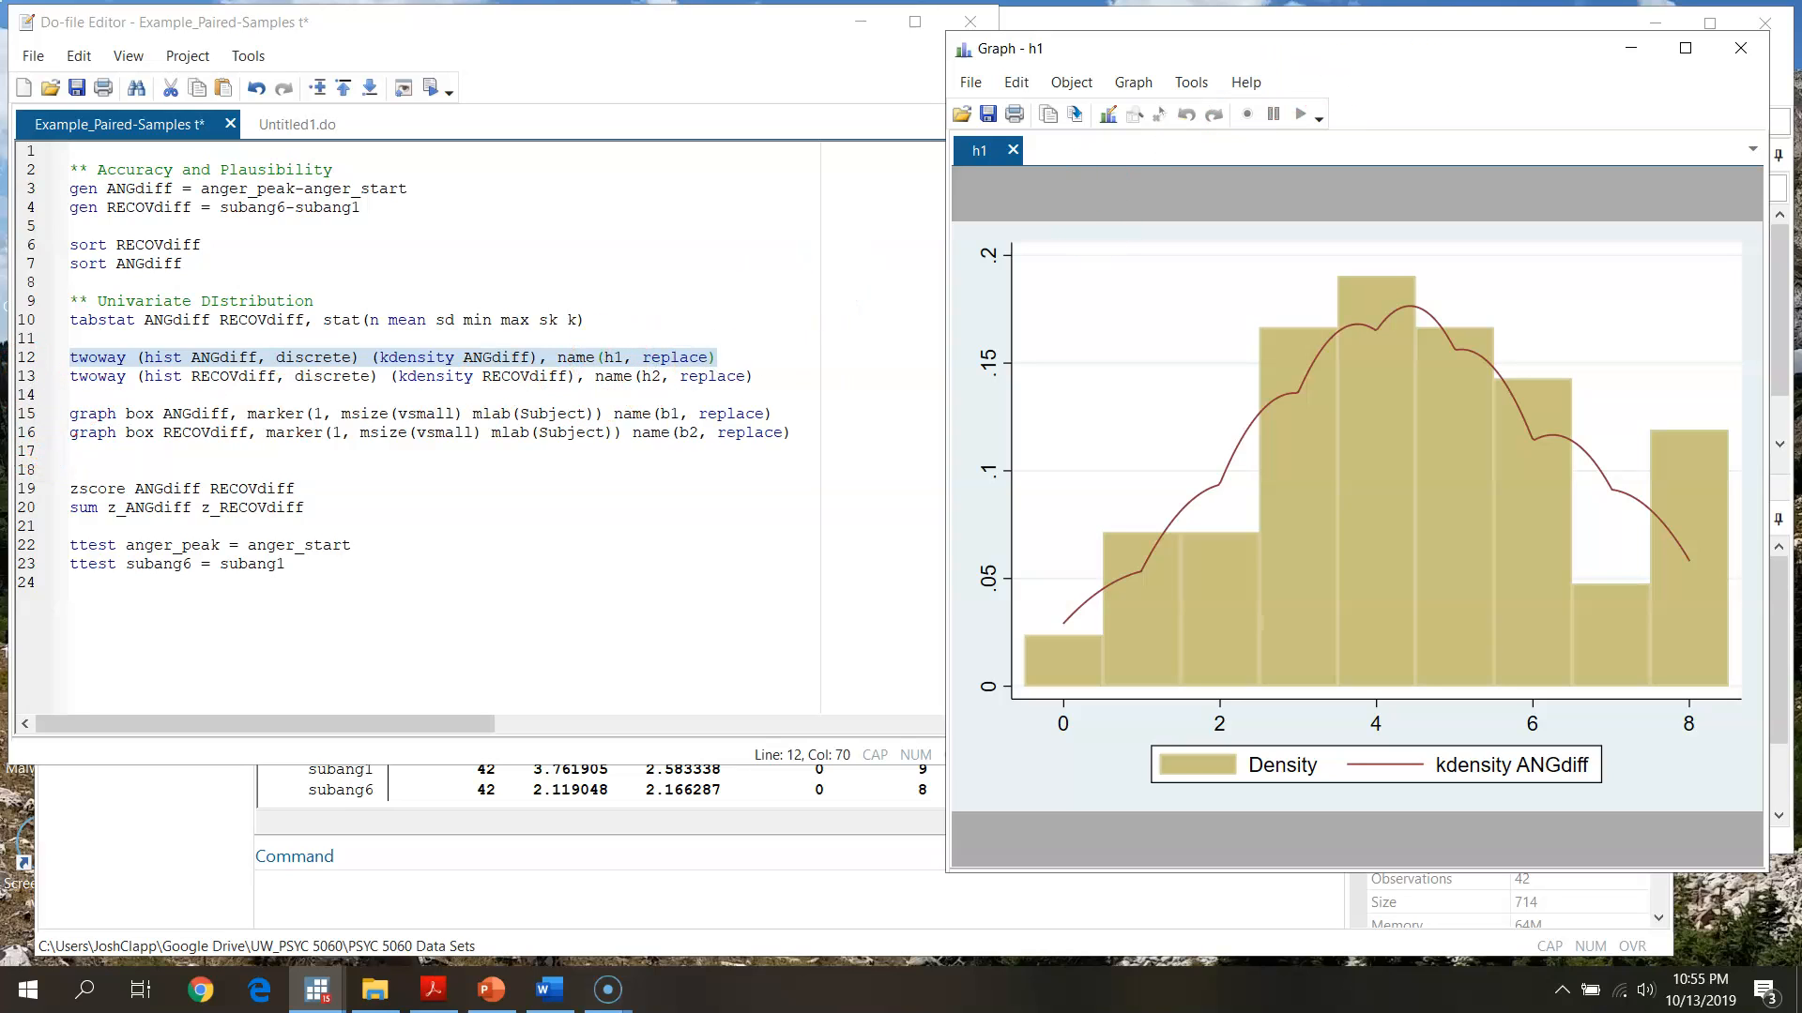
Run only the twoway line for RECOVdiff to draw graph h2, and examine its histogram beside the ANGdiff graph.
{"action": "left_click", "coordinate": [38, 377]}
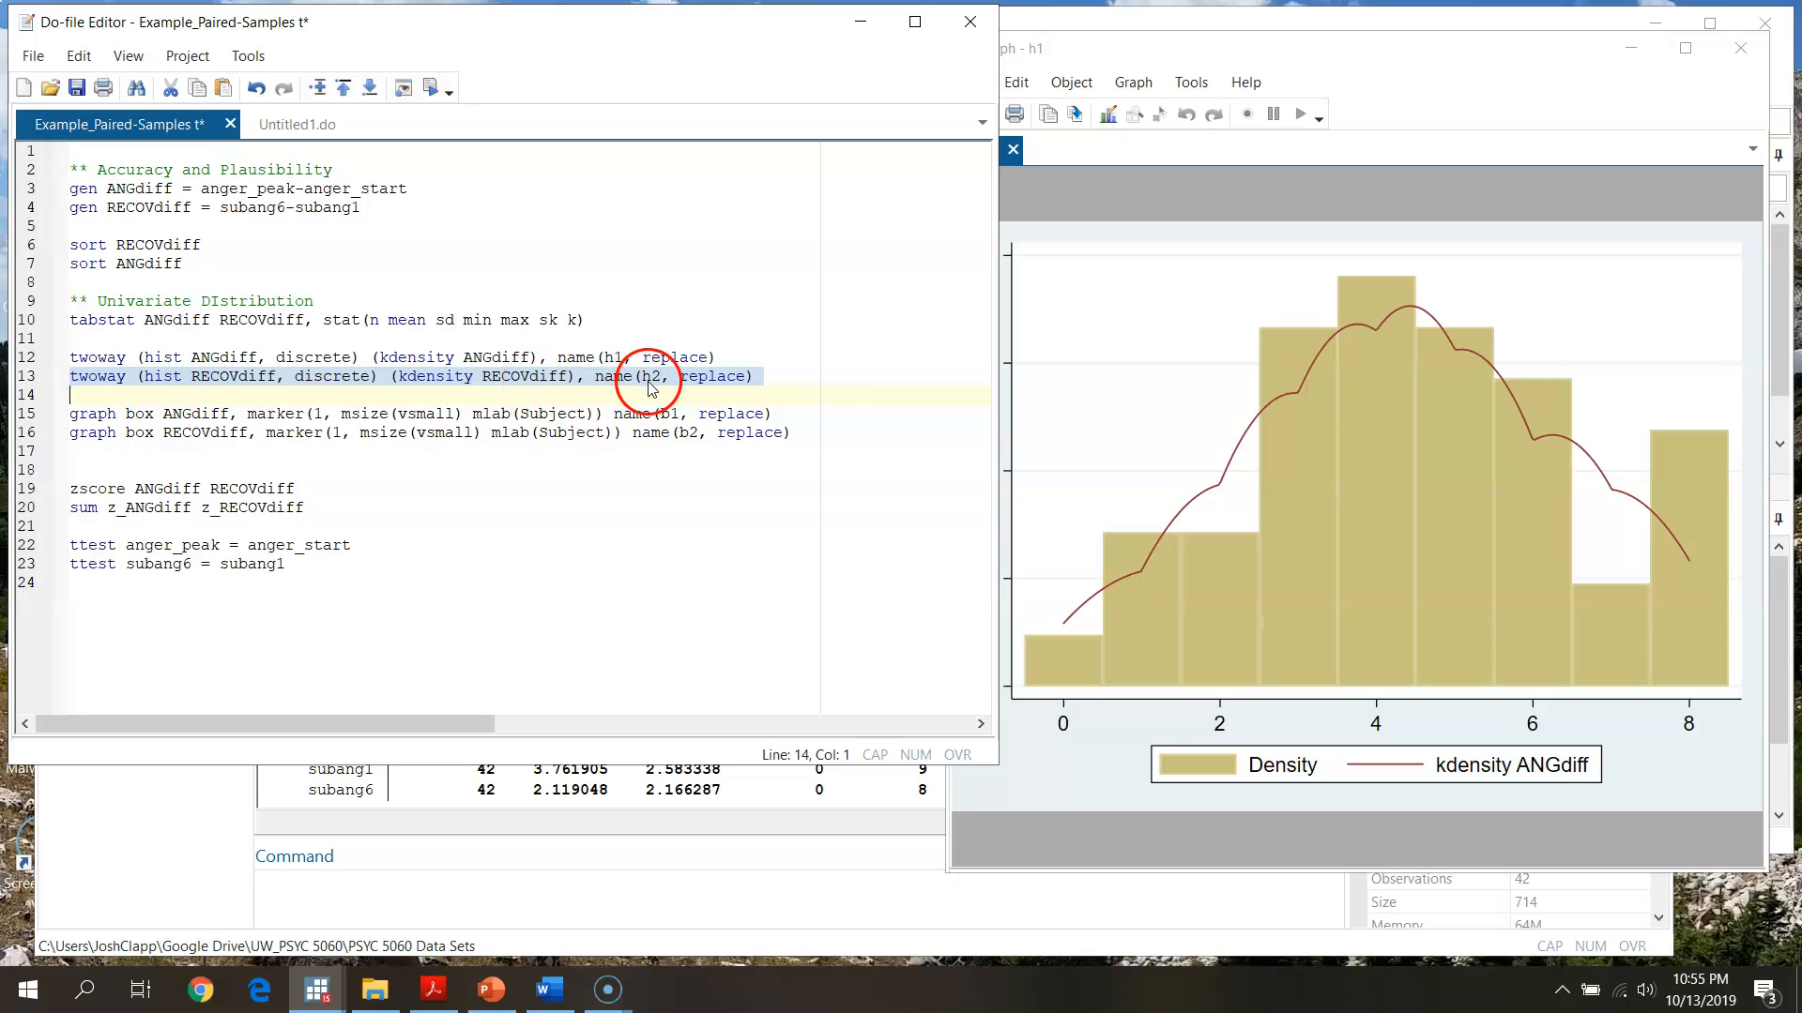
{"action": "left_click", "coordinate": [430, 87]}
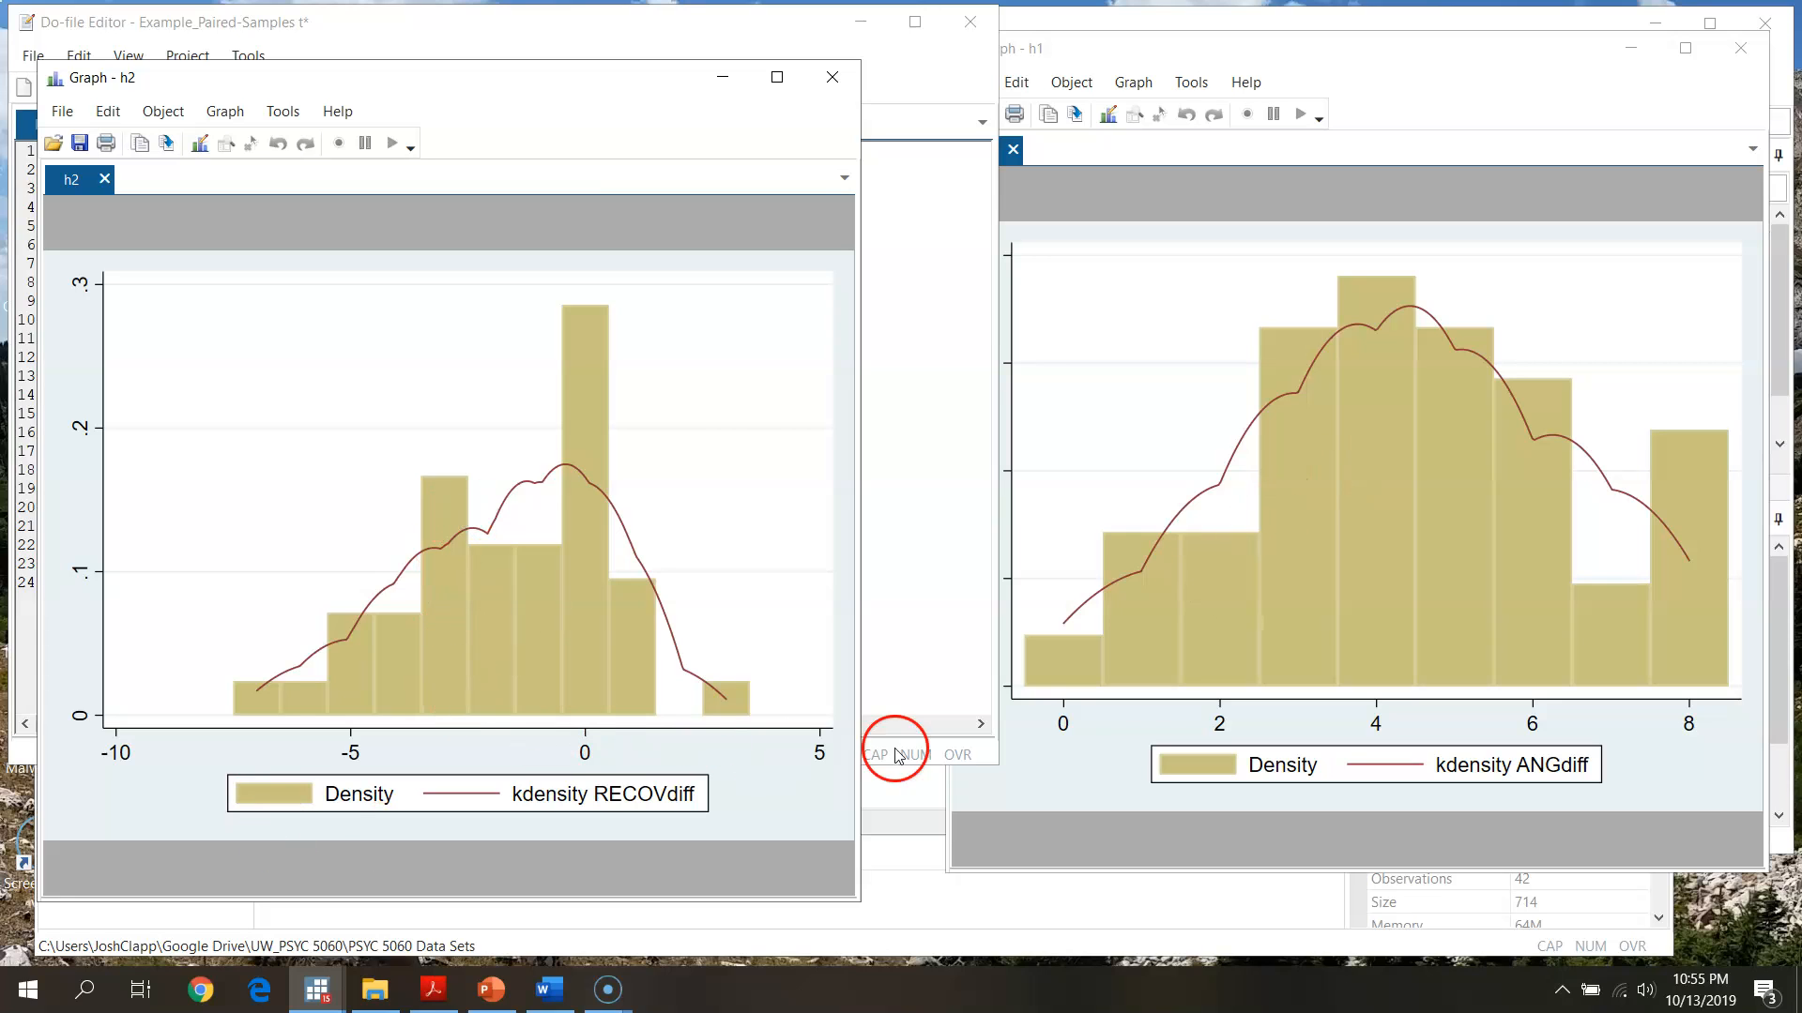
{"action": "left_click_drag", "start_coordinate": [649, 78], "coordinate": [742, 31]}
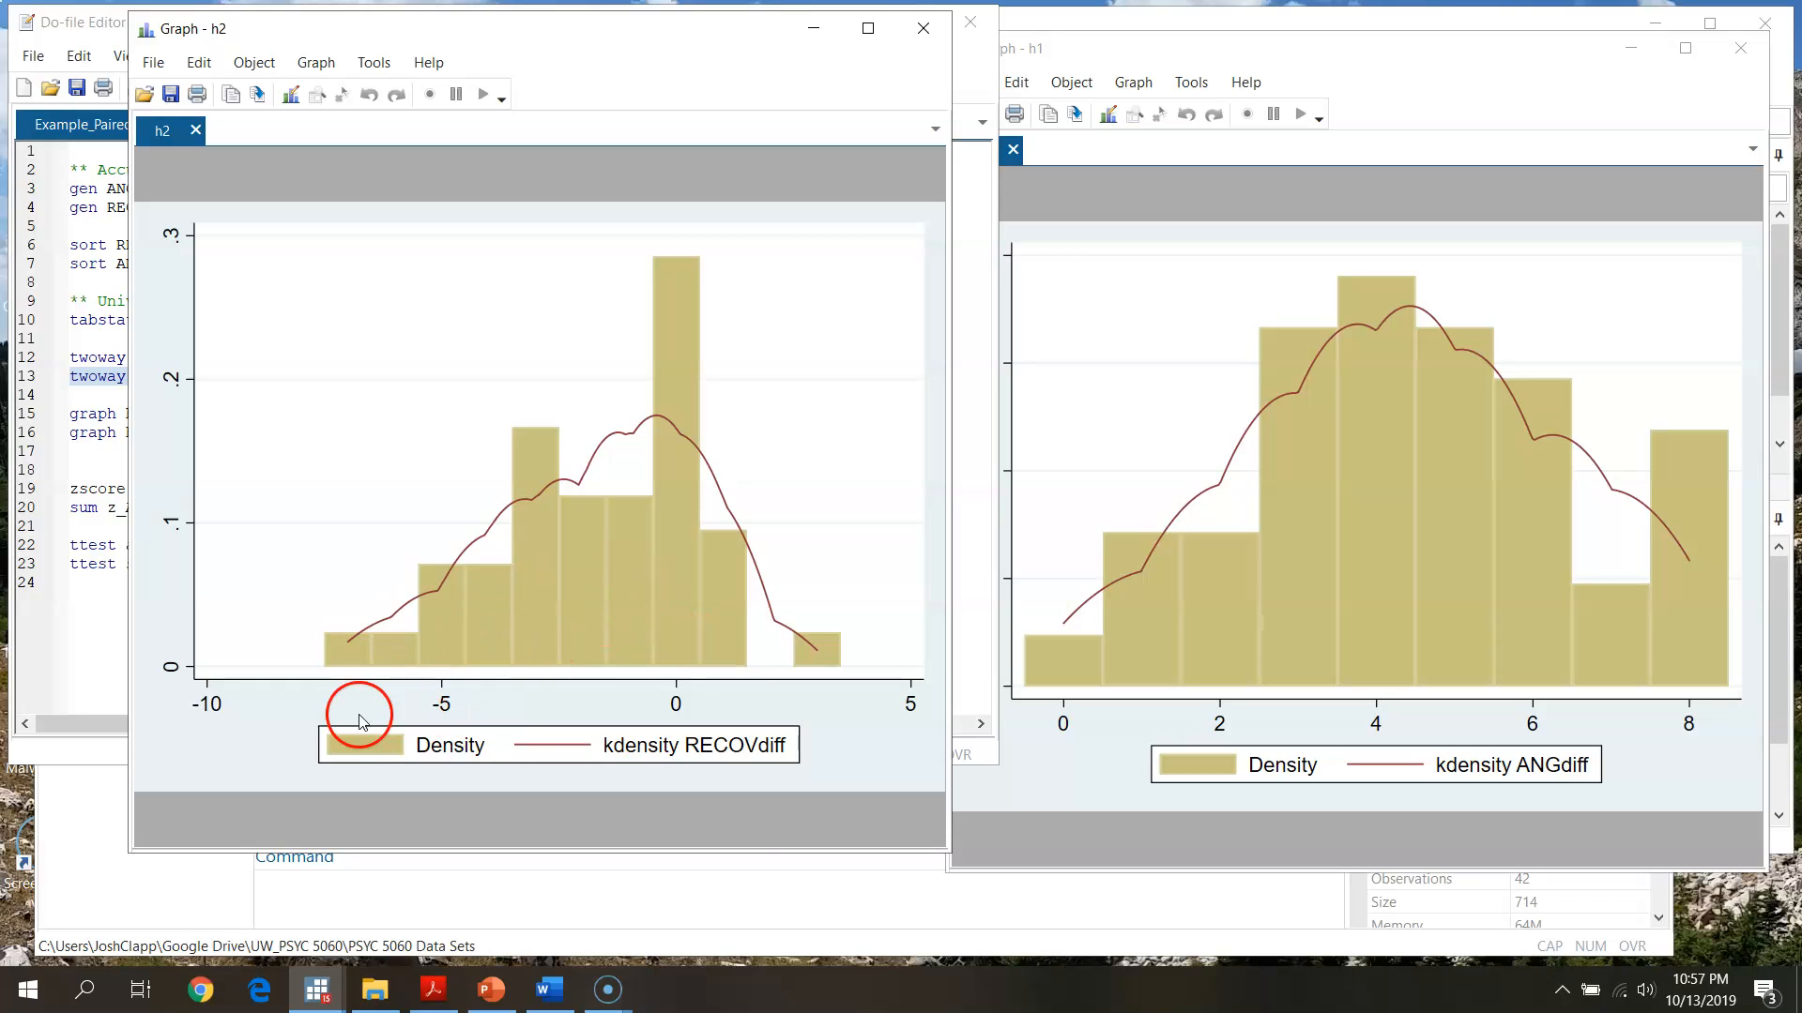
{"action": "left_click", "coordinate": [1499, 70]}
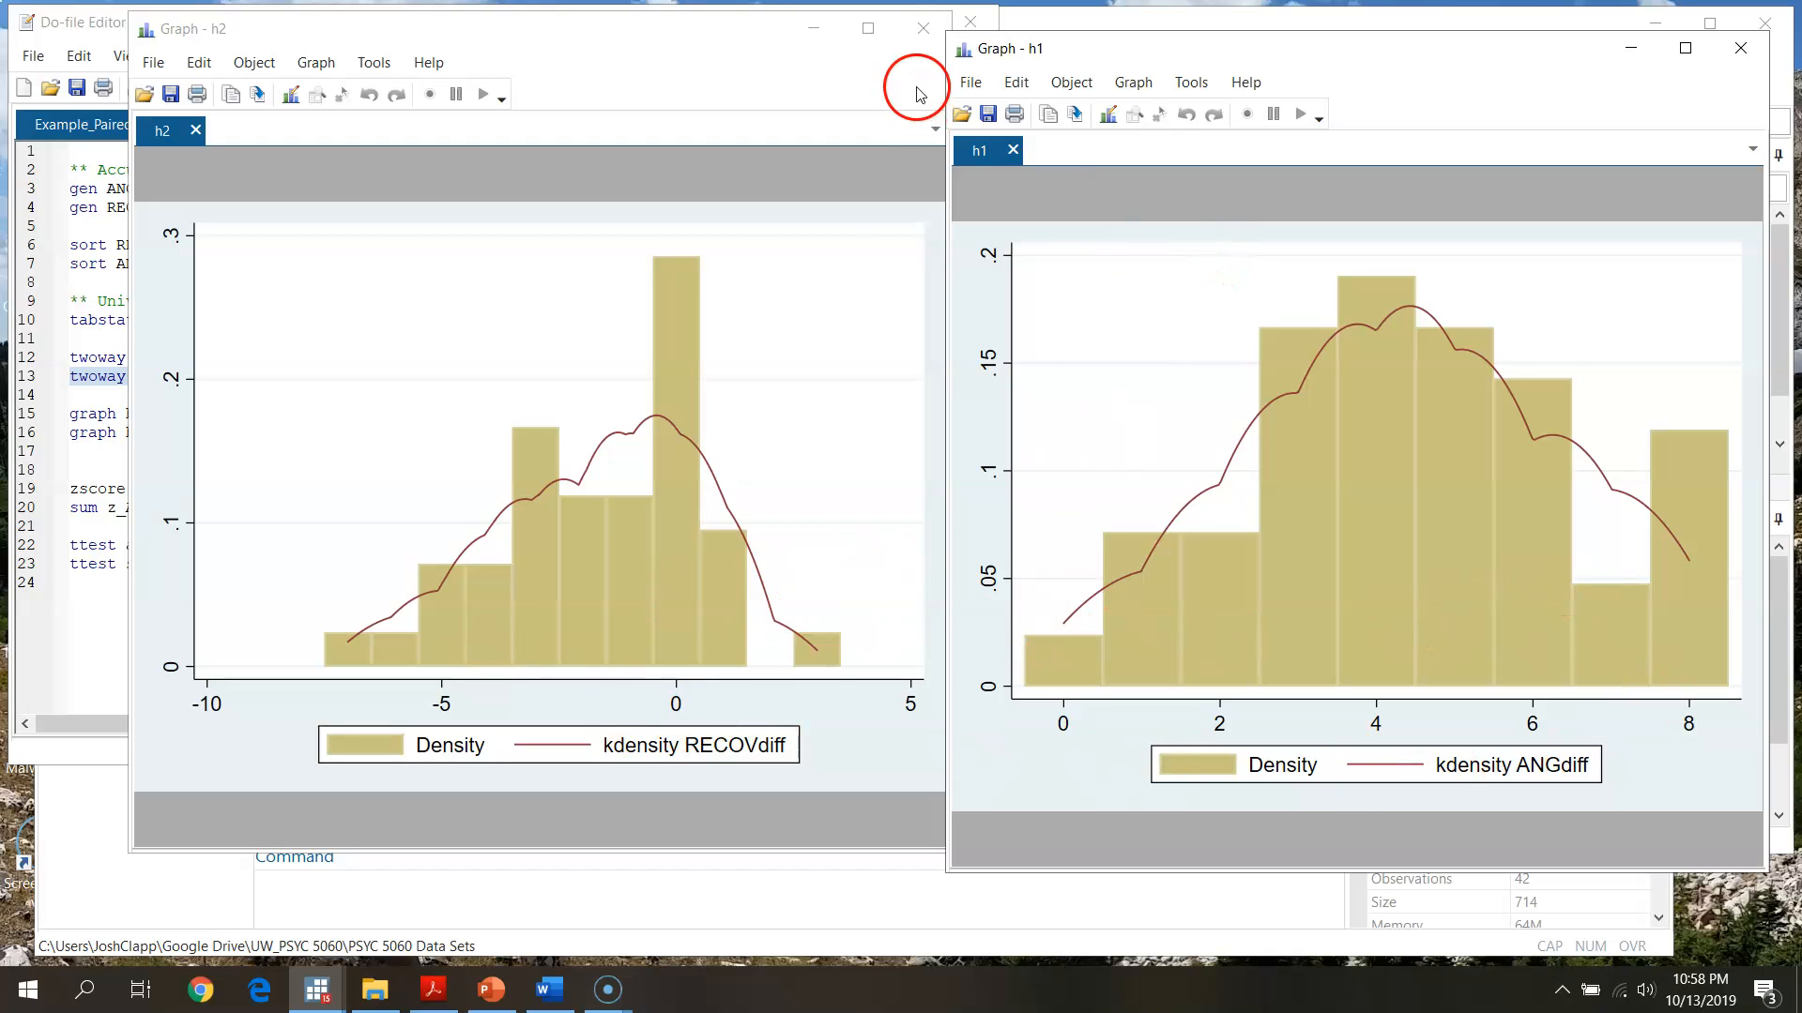
Run only the graph box line for ANGdiff to draw boxplot b1, and place it beside the do-file to check for outliers.
{"action": "left_click", "coordinate": [94, 23]}
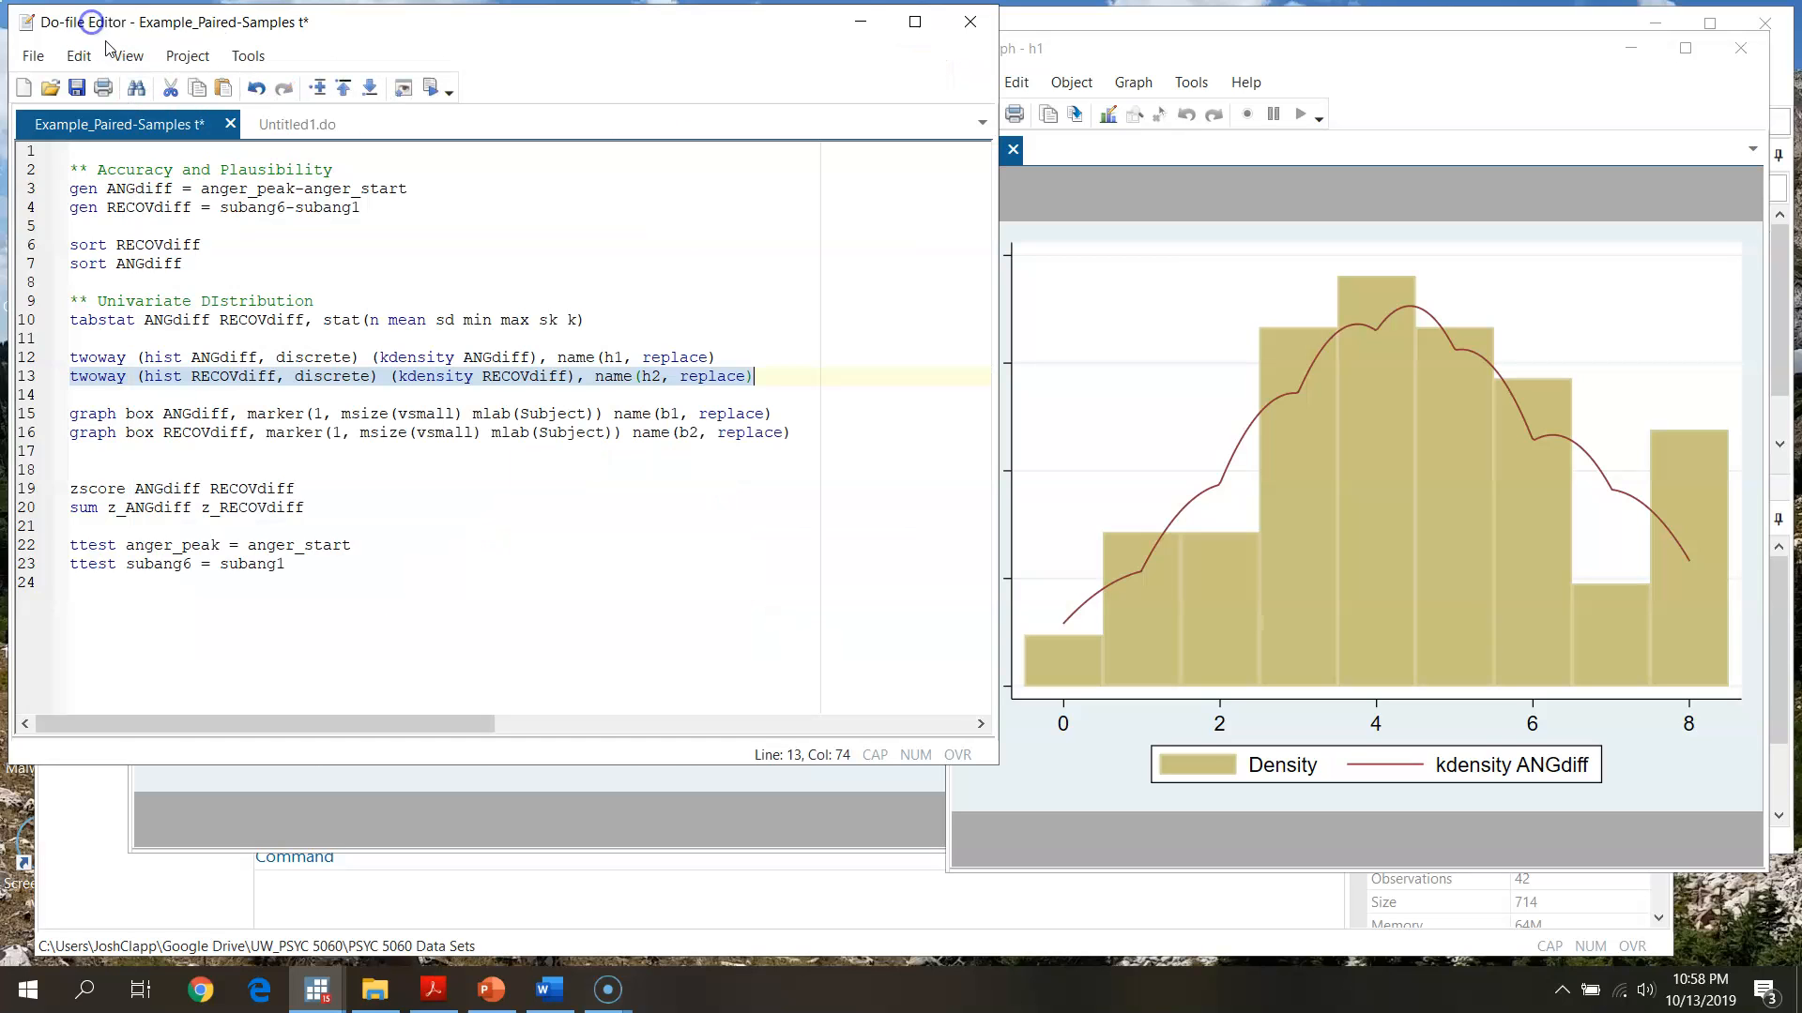
{"action": "left_click", "coordinate": [37, 412]}
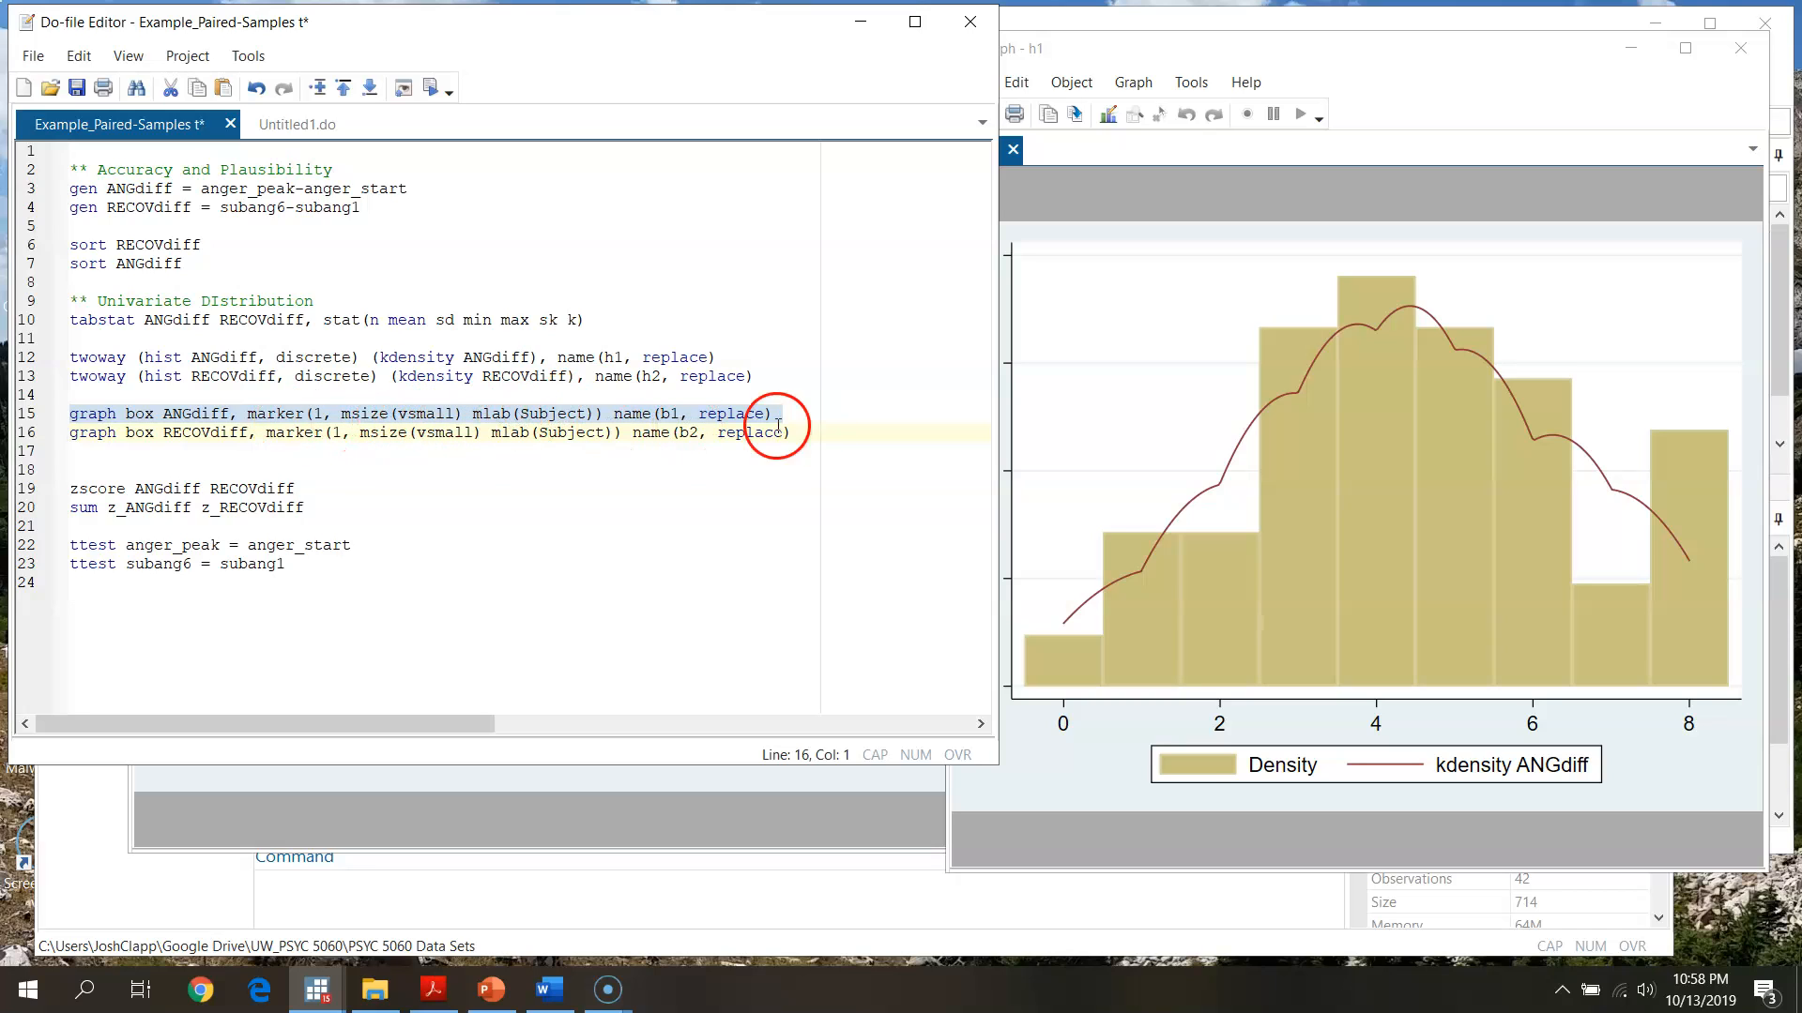
{"action": "left_click", "coordinate": [431, 87]}
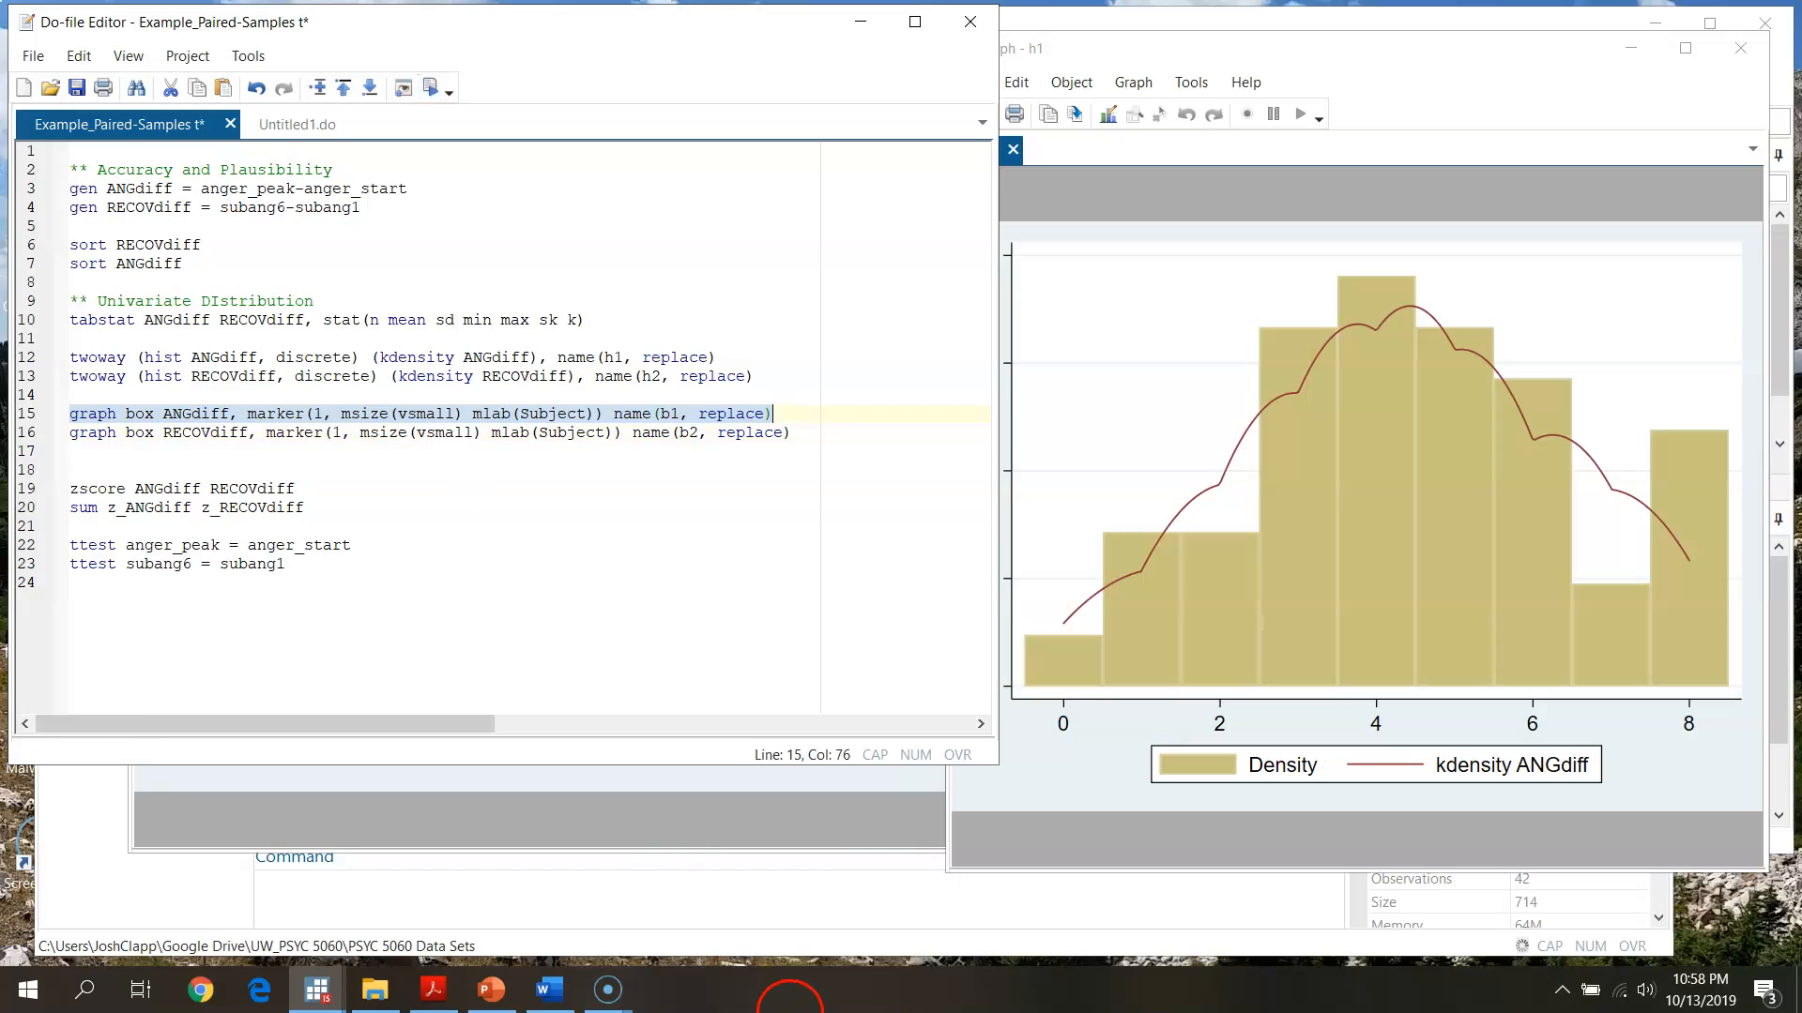
{"action": "left_click_drag", "start_coordinate": [583, 111], "coordinate": [1467, 98]}
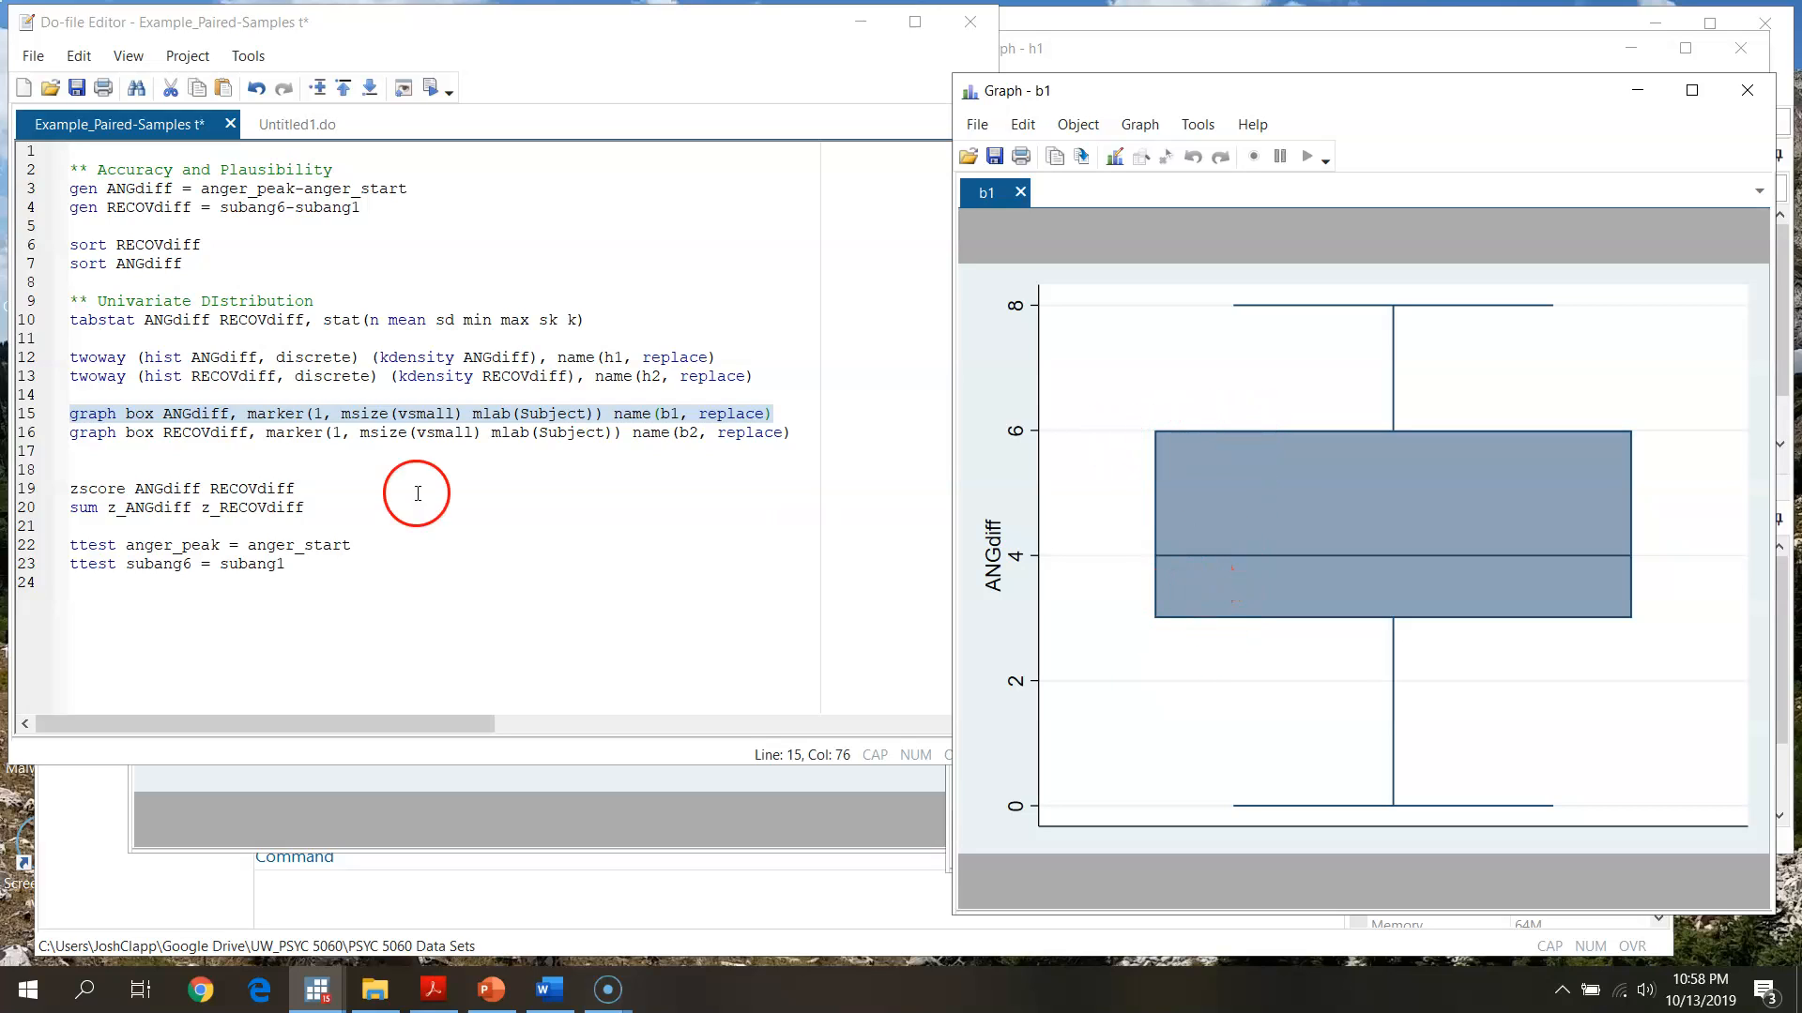
Run only the graph box line for RECOVdiff to draw boxplot b2, and move it aside to examine it.
{"action": "left_click", "coordinate": [30, 434]}
{"action": "left_click", "coordinate": [433, 89]}
{"action": "left_click_drag", "start_coordinate": [563, 47], "coordinate": [1436, 67]}
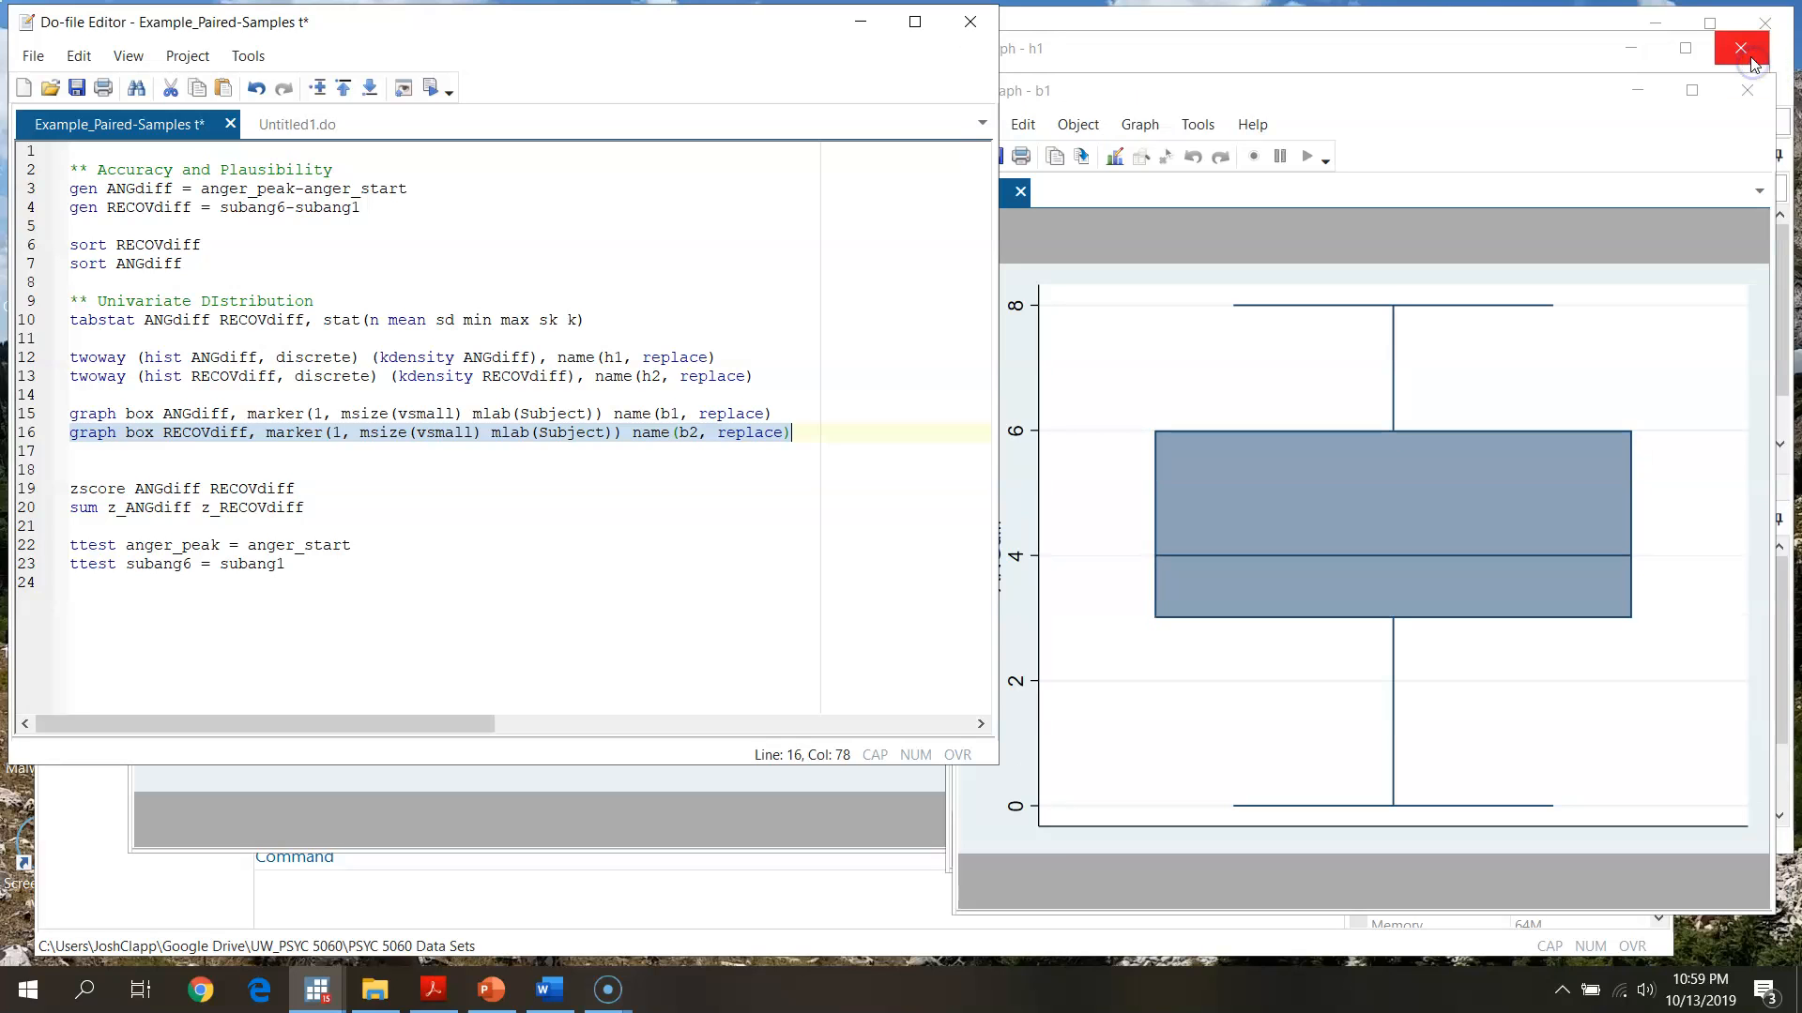
Close the open histogram and boxplot windows, leaving the do-file in front.
{"action": "left_click", "coordinate": [1750, 67]}
{"action": "left_click", "coordinate": [1741, 55]}
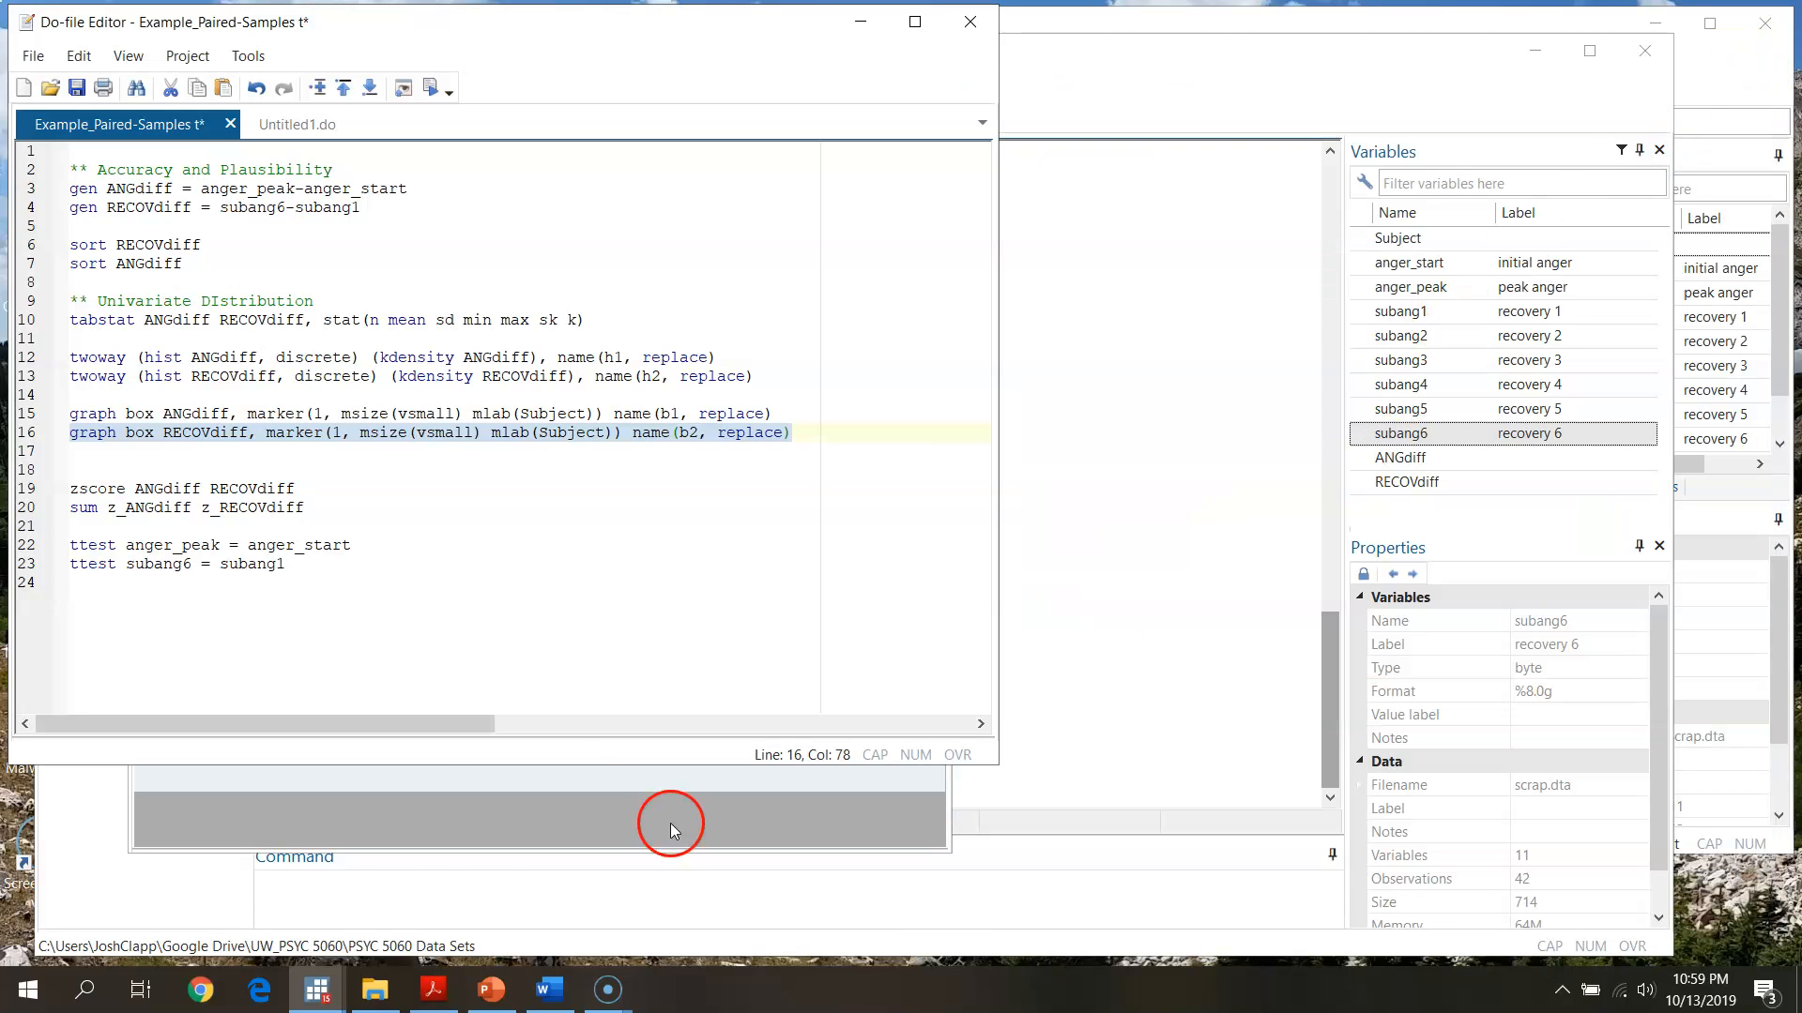
{"action": "left_click", "coordinate": [499, 828]}
{"action": "left_click", "coordinate": [929, 30]}
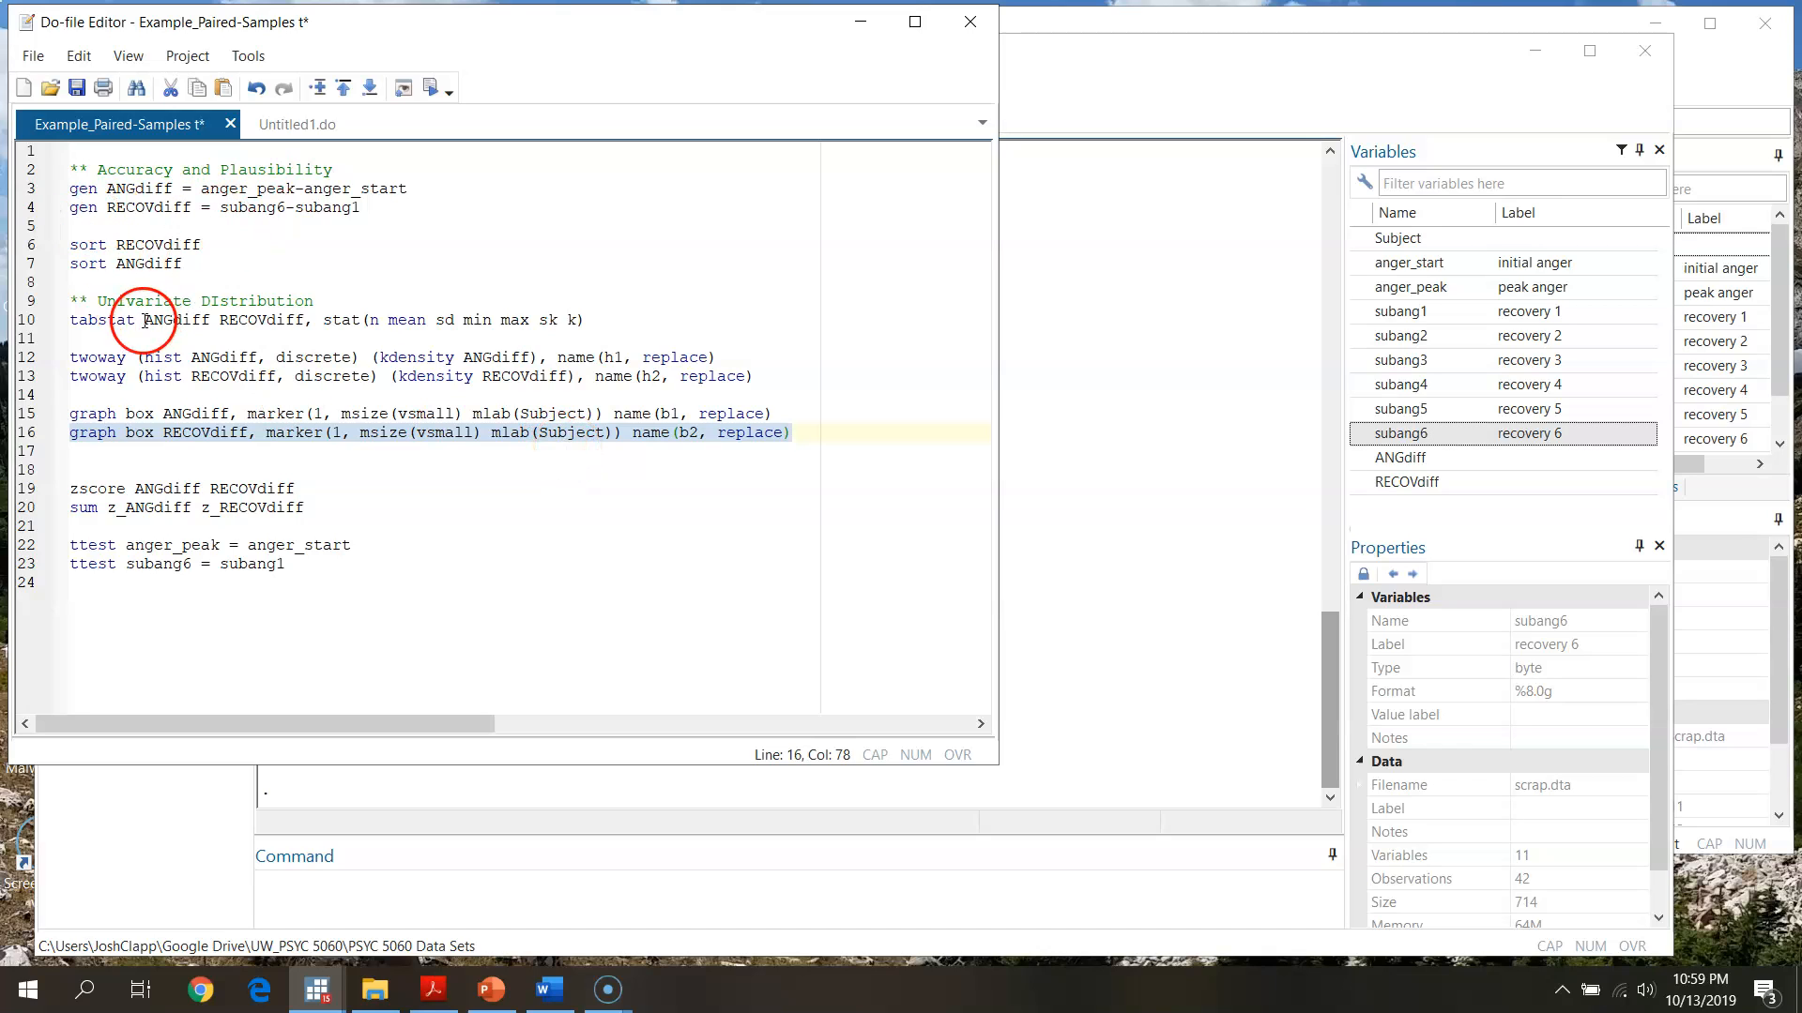
Add an empty line above the Univariate Distribution comment and insert the comment "** Extreme Values" above the zscore command in the do-file.
{"action": "left_click", "coordinate": [194, 280]}
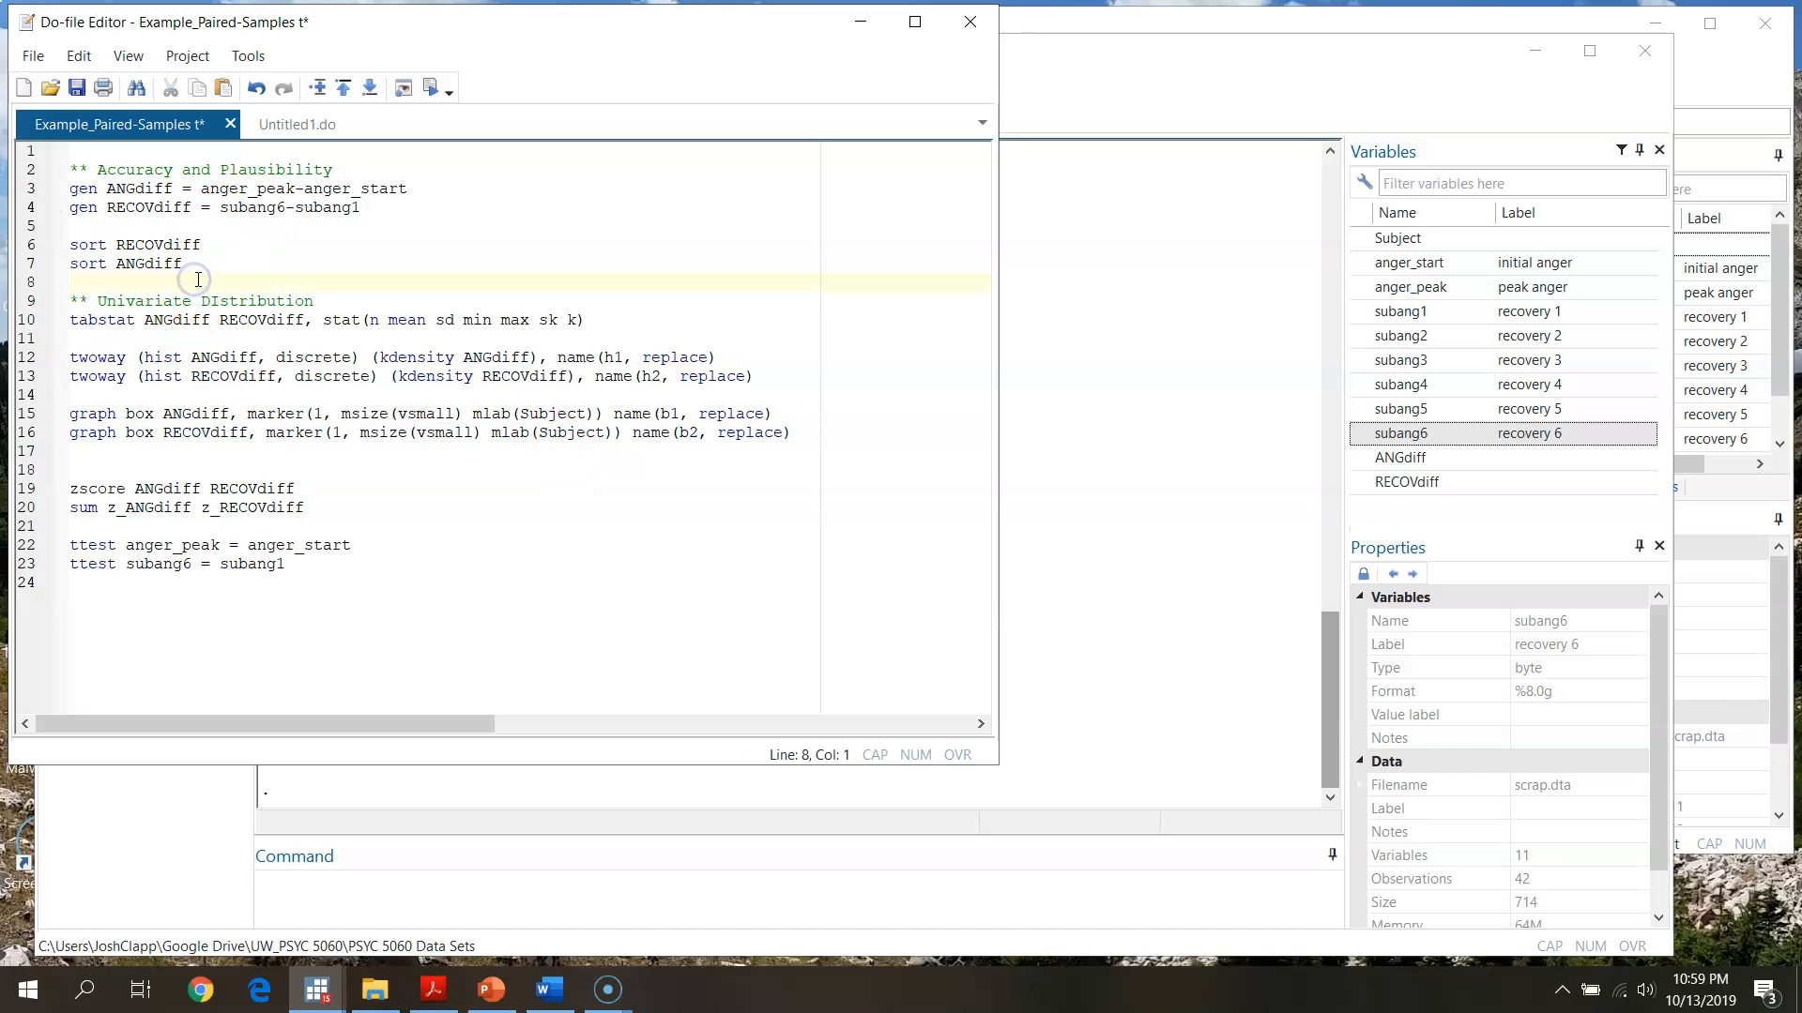
{"action": "key", "text": "Return"}
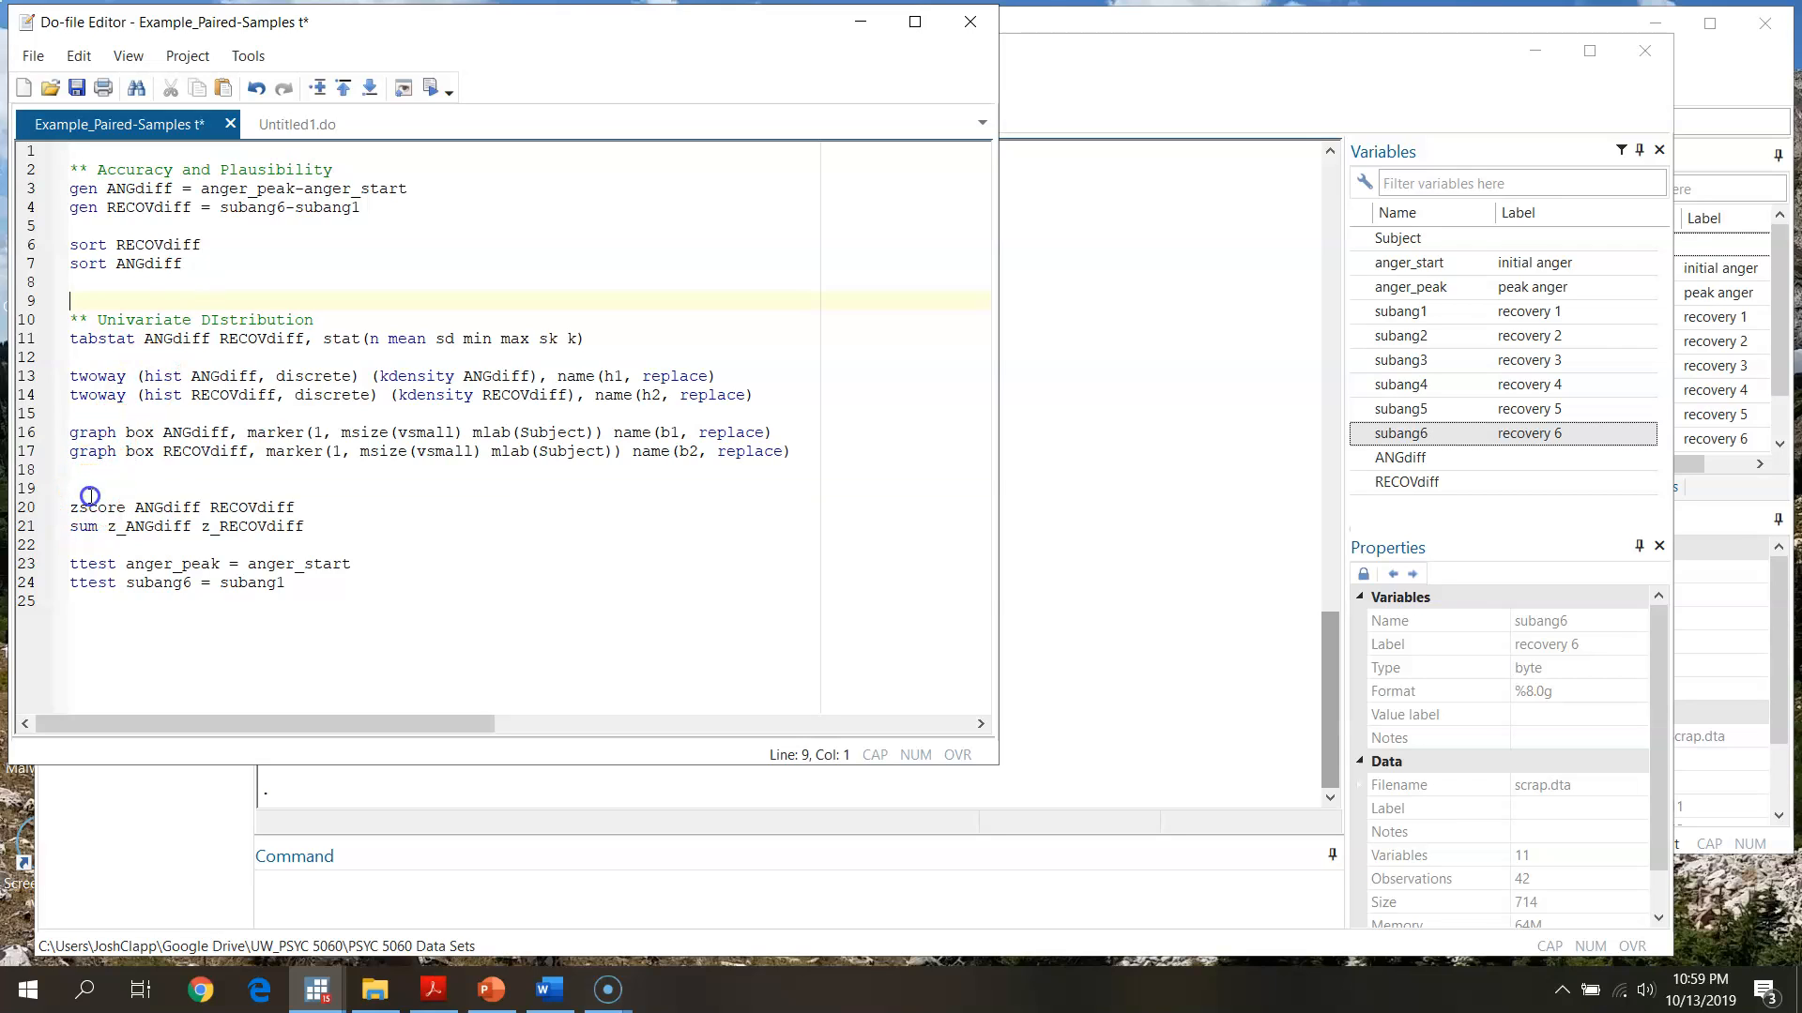
{"action": "key", "text": "Return"}
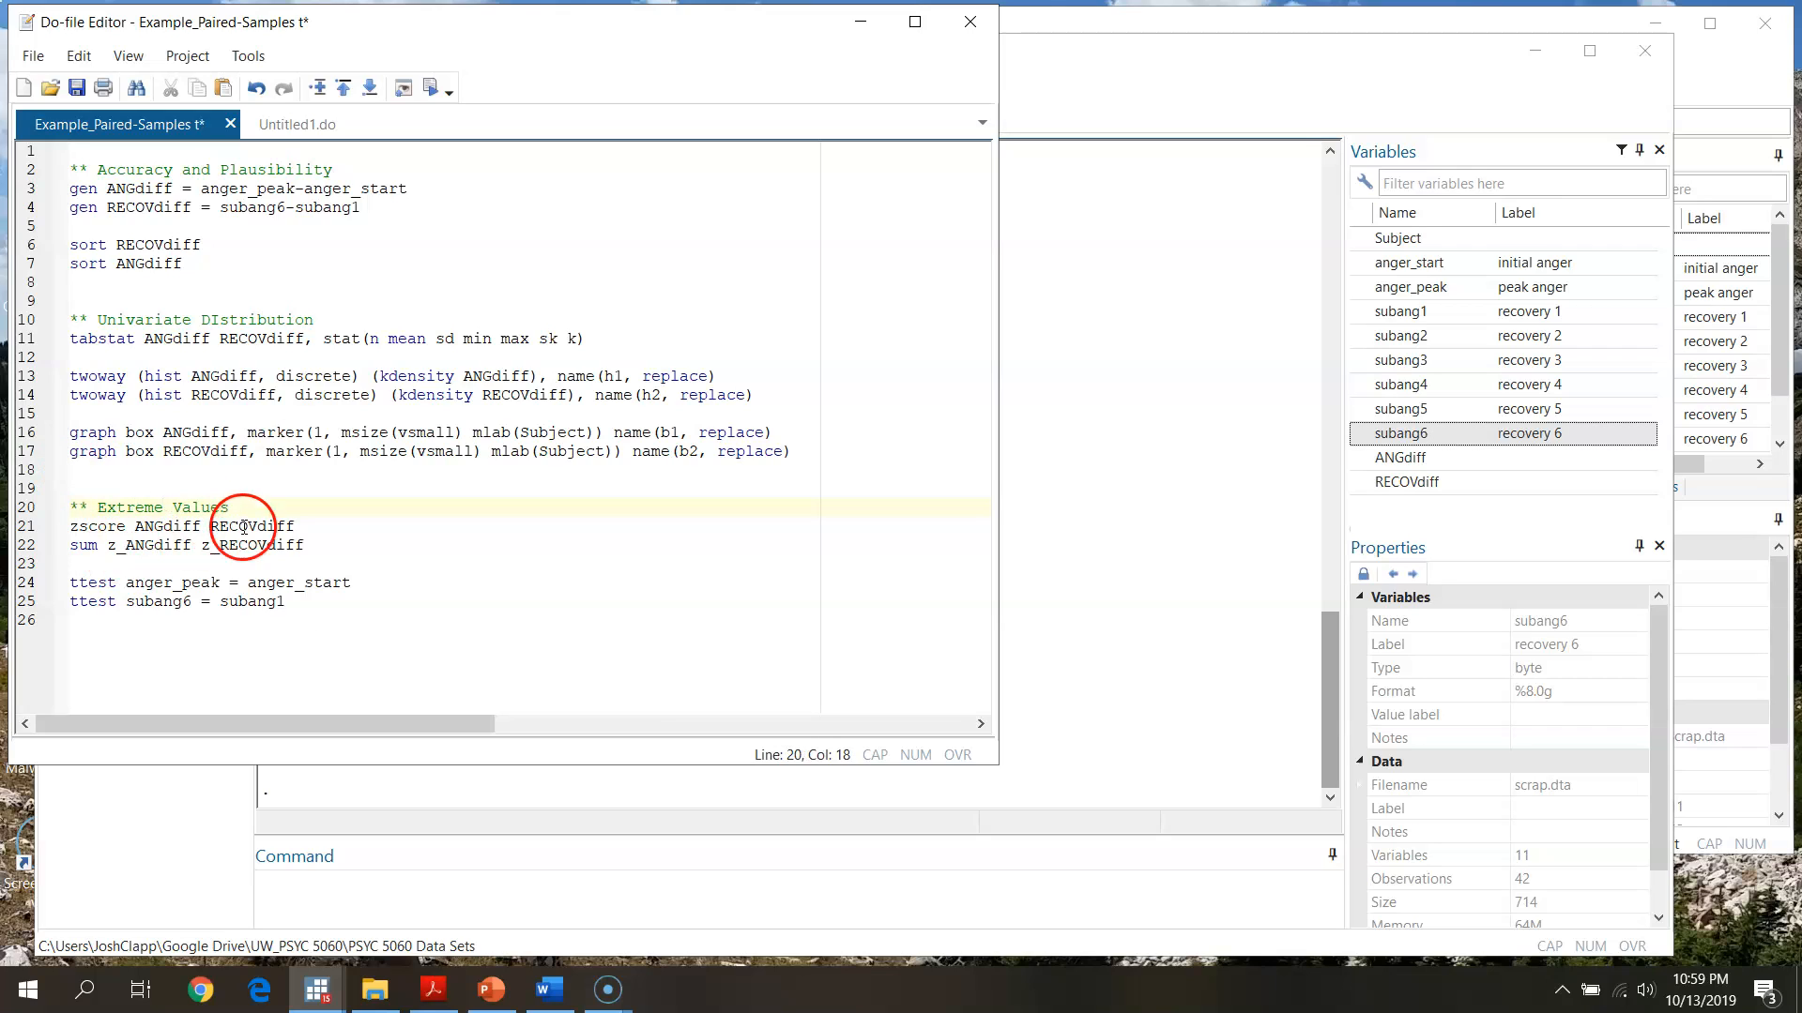
Search for the user-written zscore command with findit zscore, and open the zscore package description from stata.com.
{"action": "left_click", "coordinate": [20, 533]}
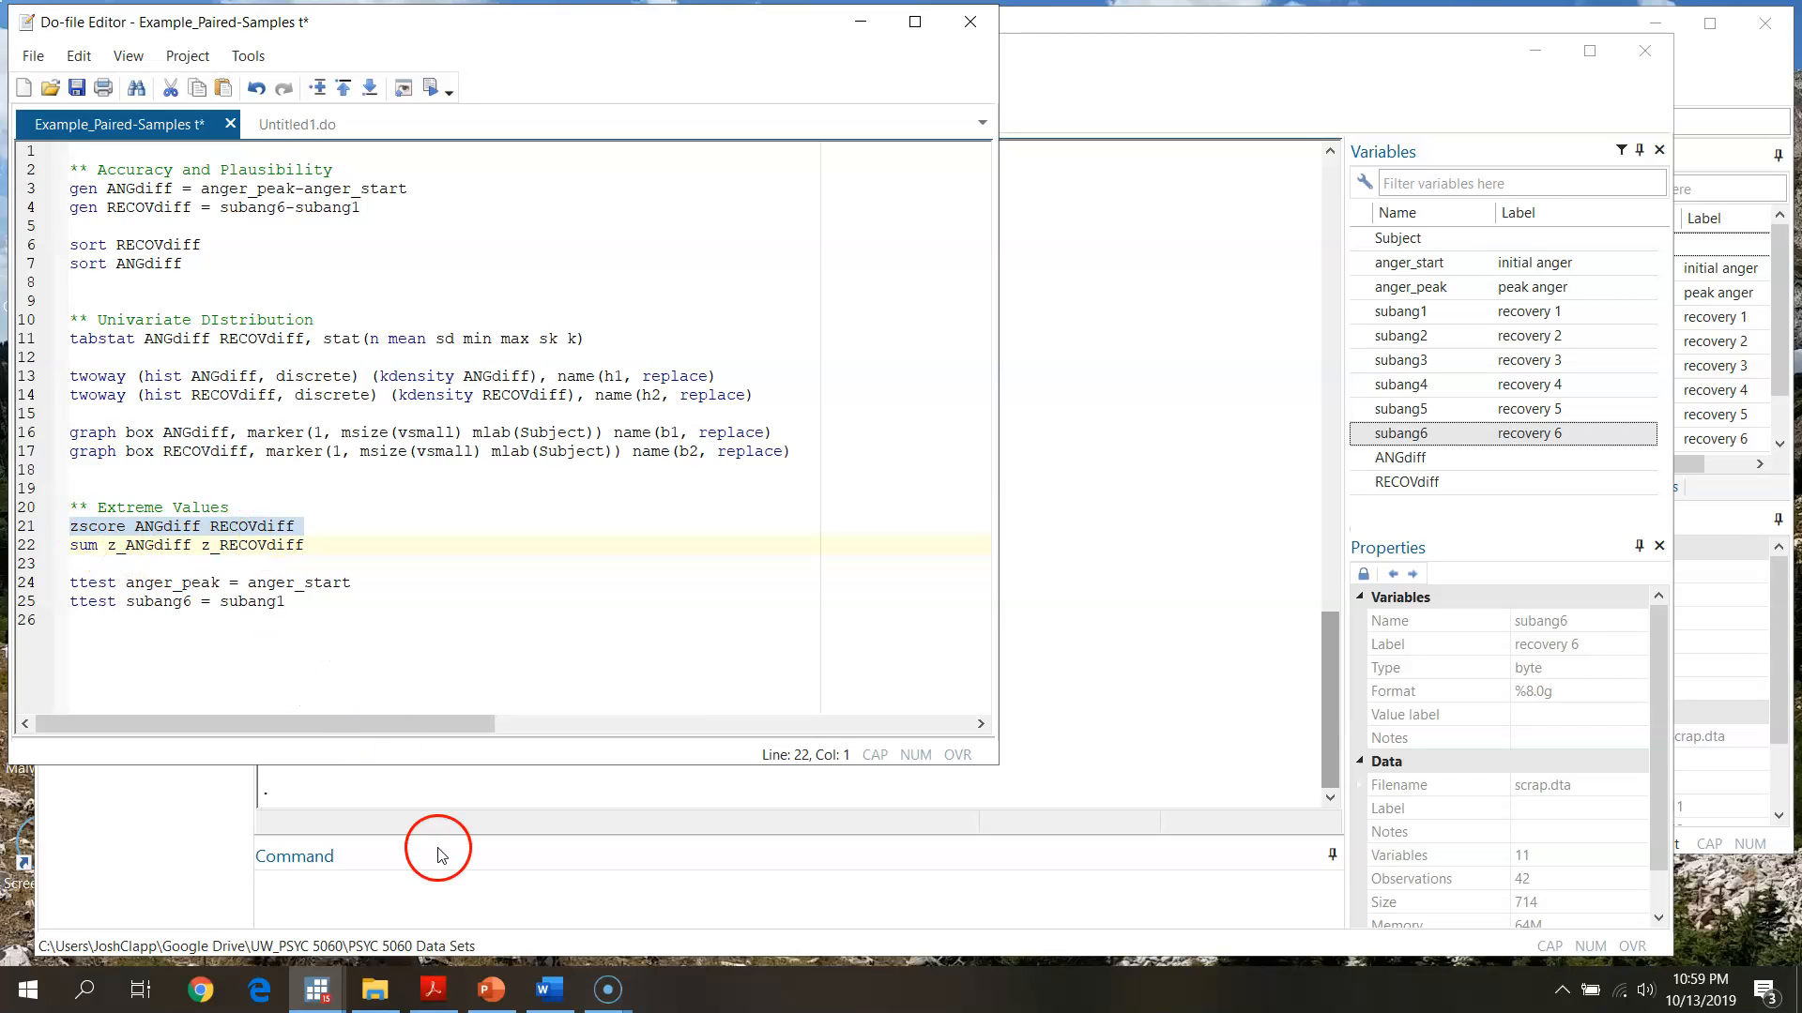
{"action": "left_click", "coordinate": [328, 892]}
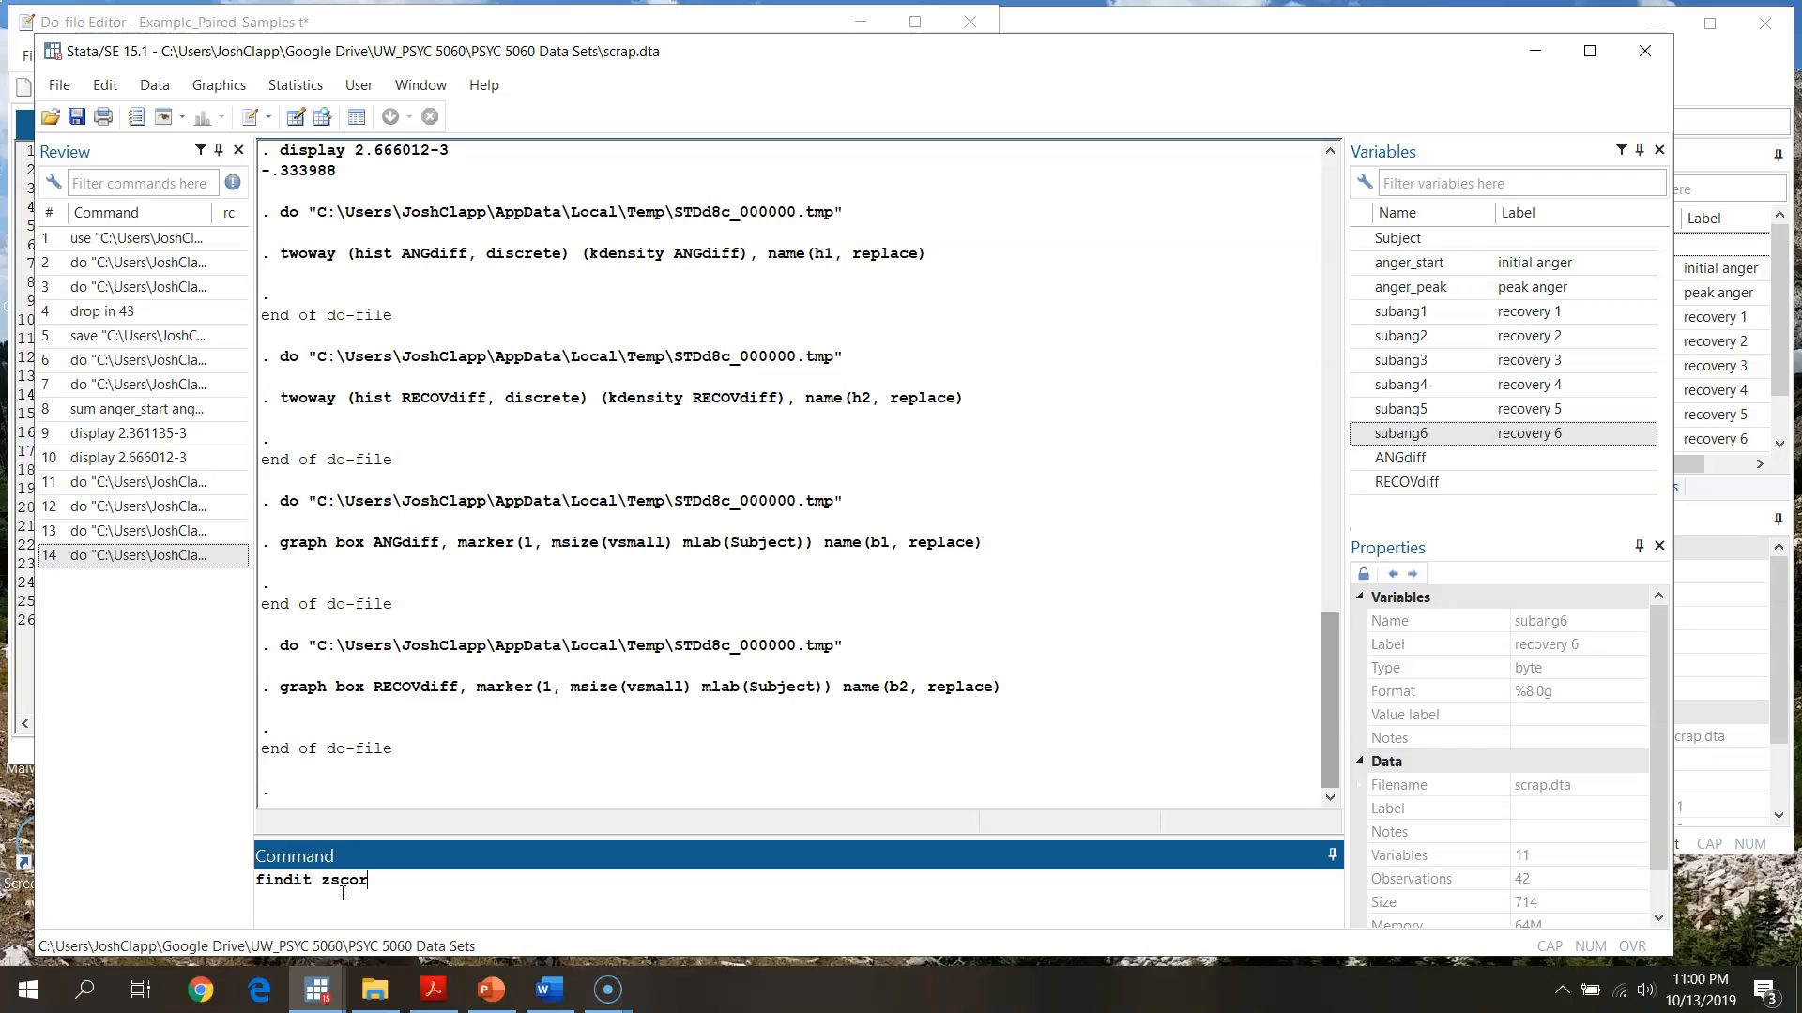
{"action": "key", "text": "Return"}
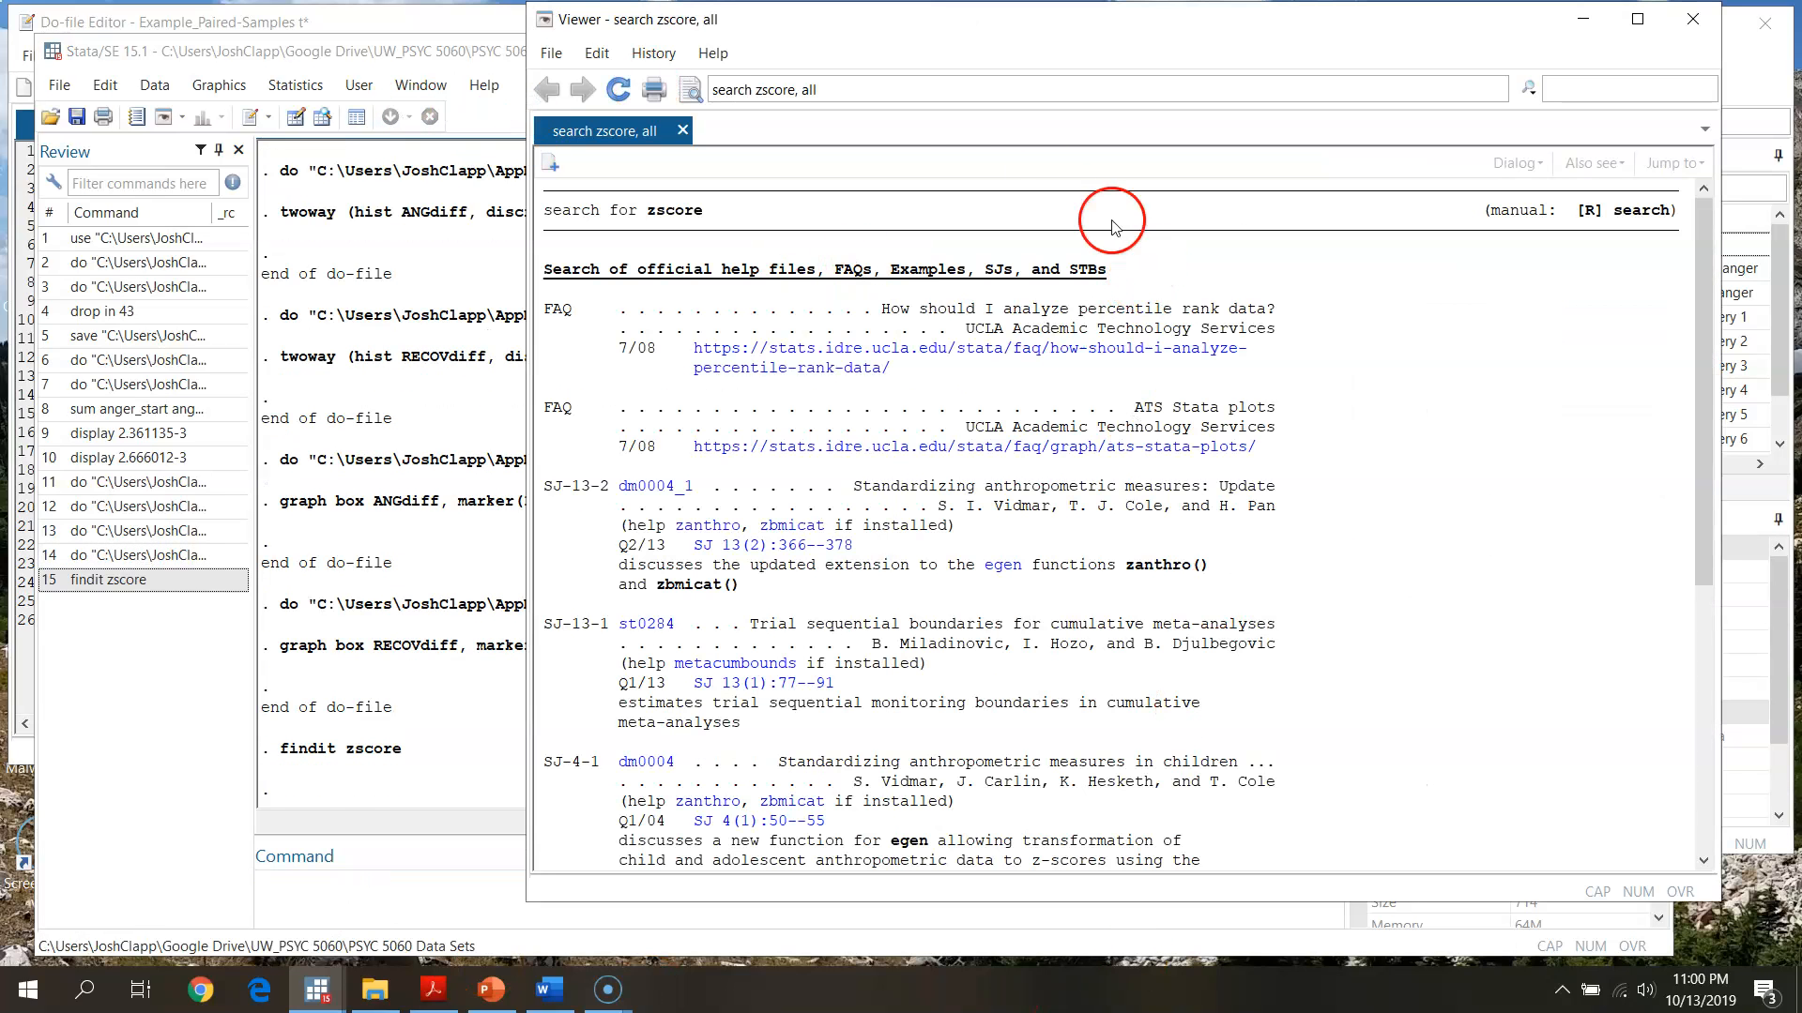
{"action": "left_click_drag", "start_coordinate": [1700, 274], "coordinate": [1713, 597]}
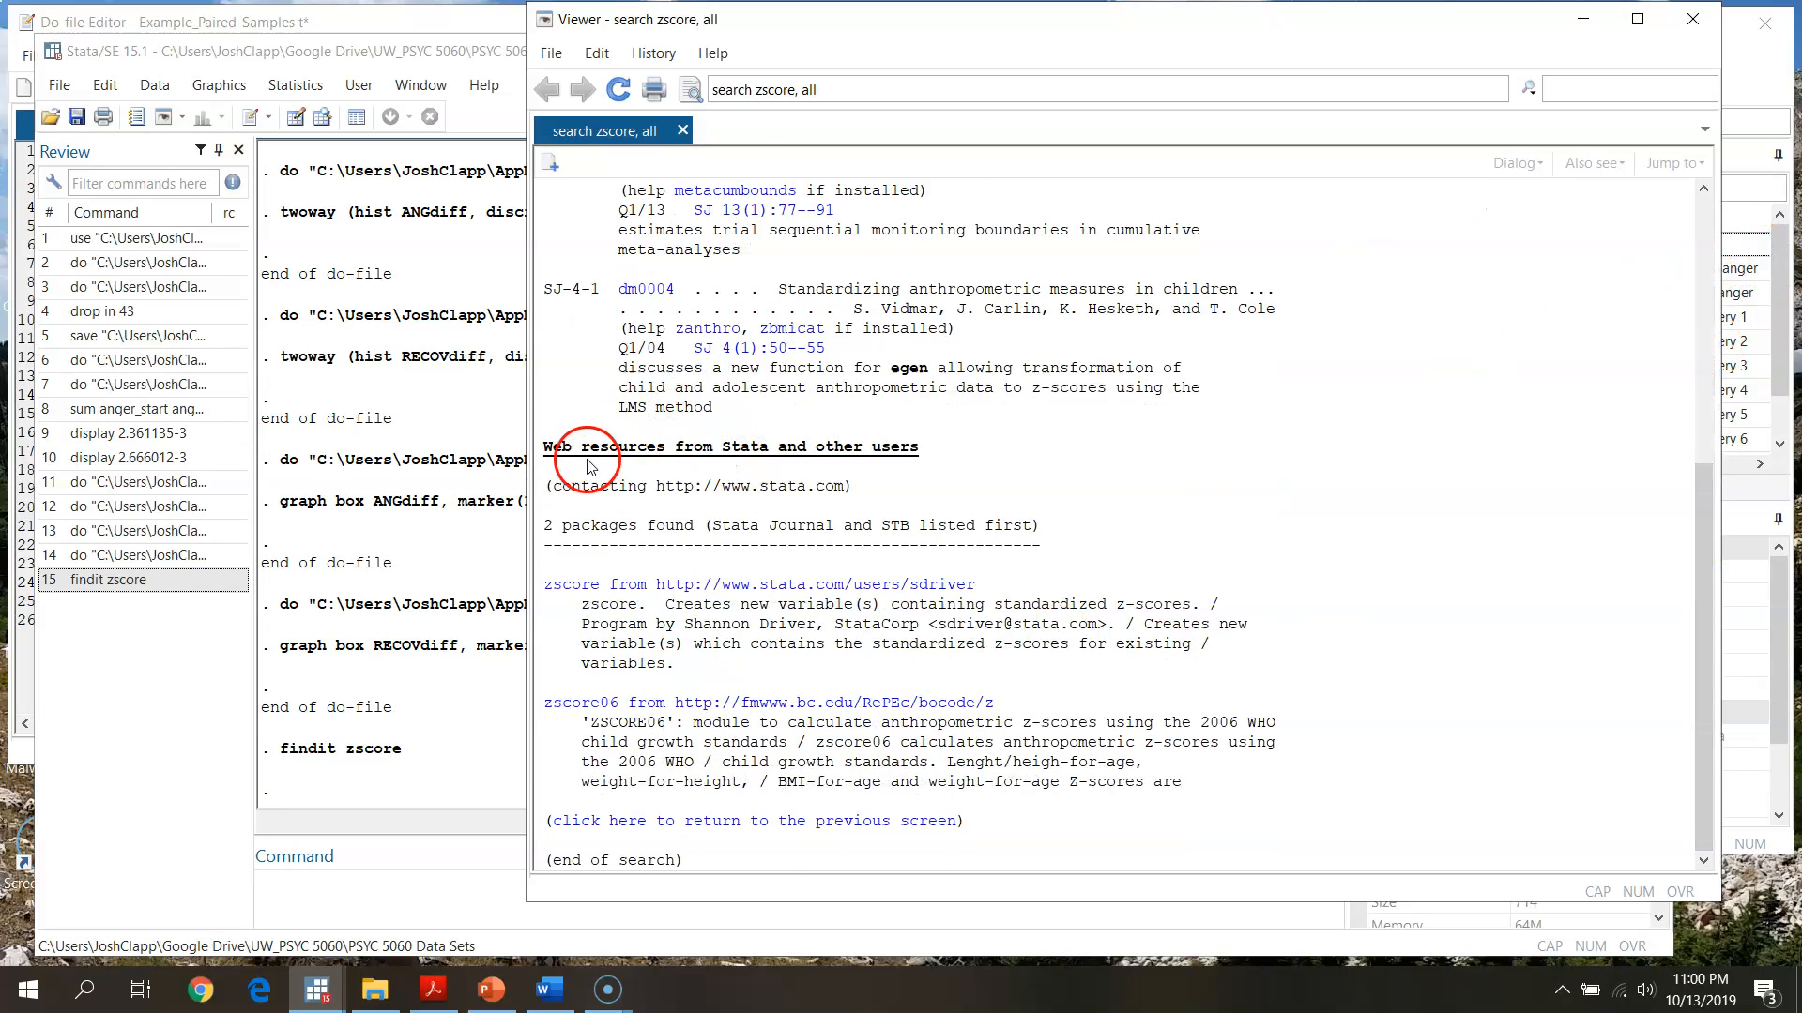
{"action": "left_click", "coordinate": [591, 595]}
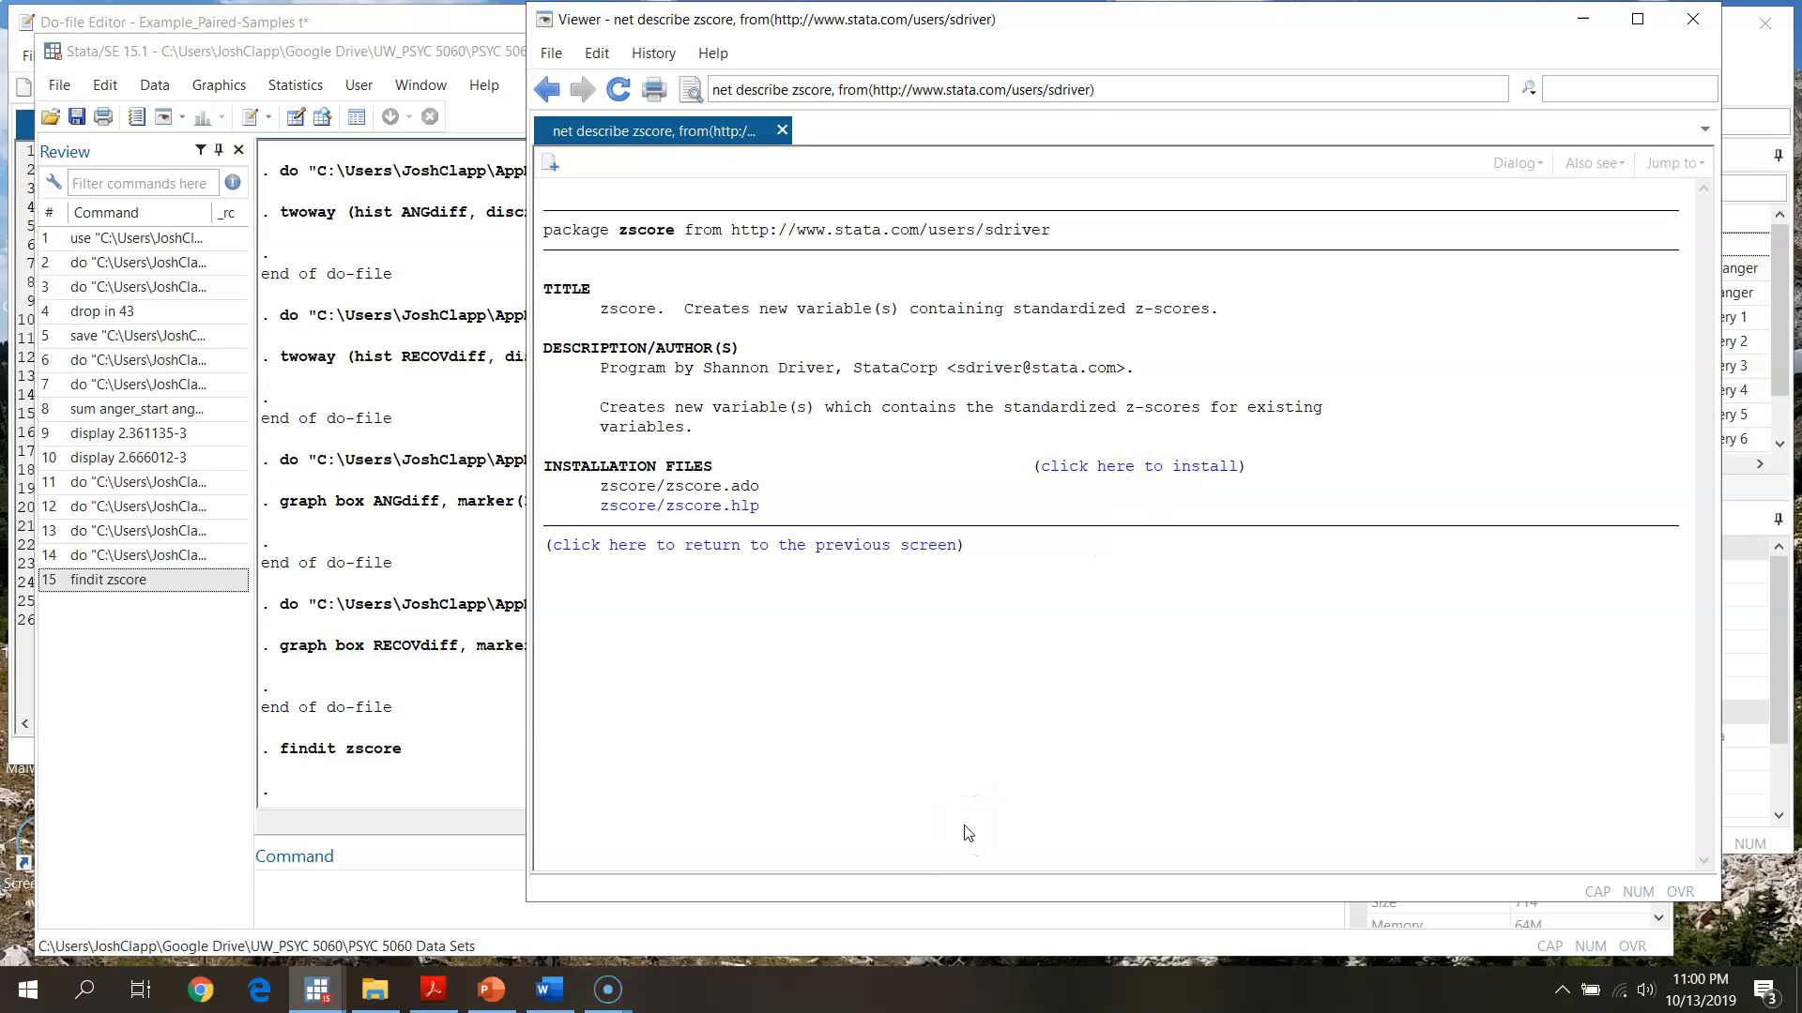
Read the zscore.hlp help file for the command's syntax and options, and close the Viewer.
{"action": "left_click", "coordinate": [714, 508]}
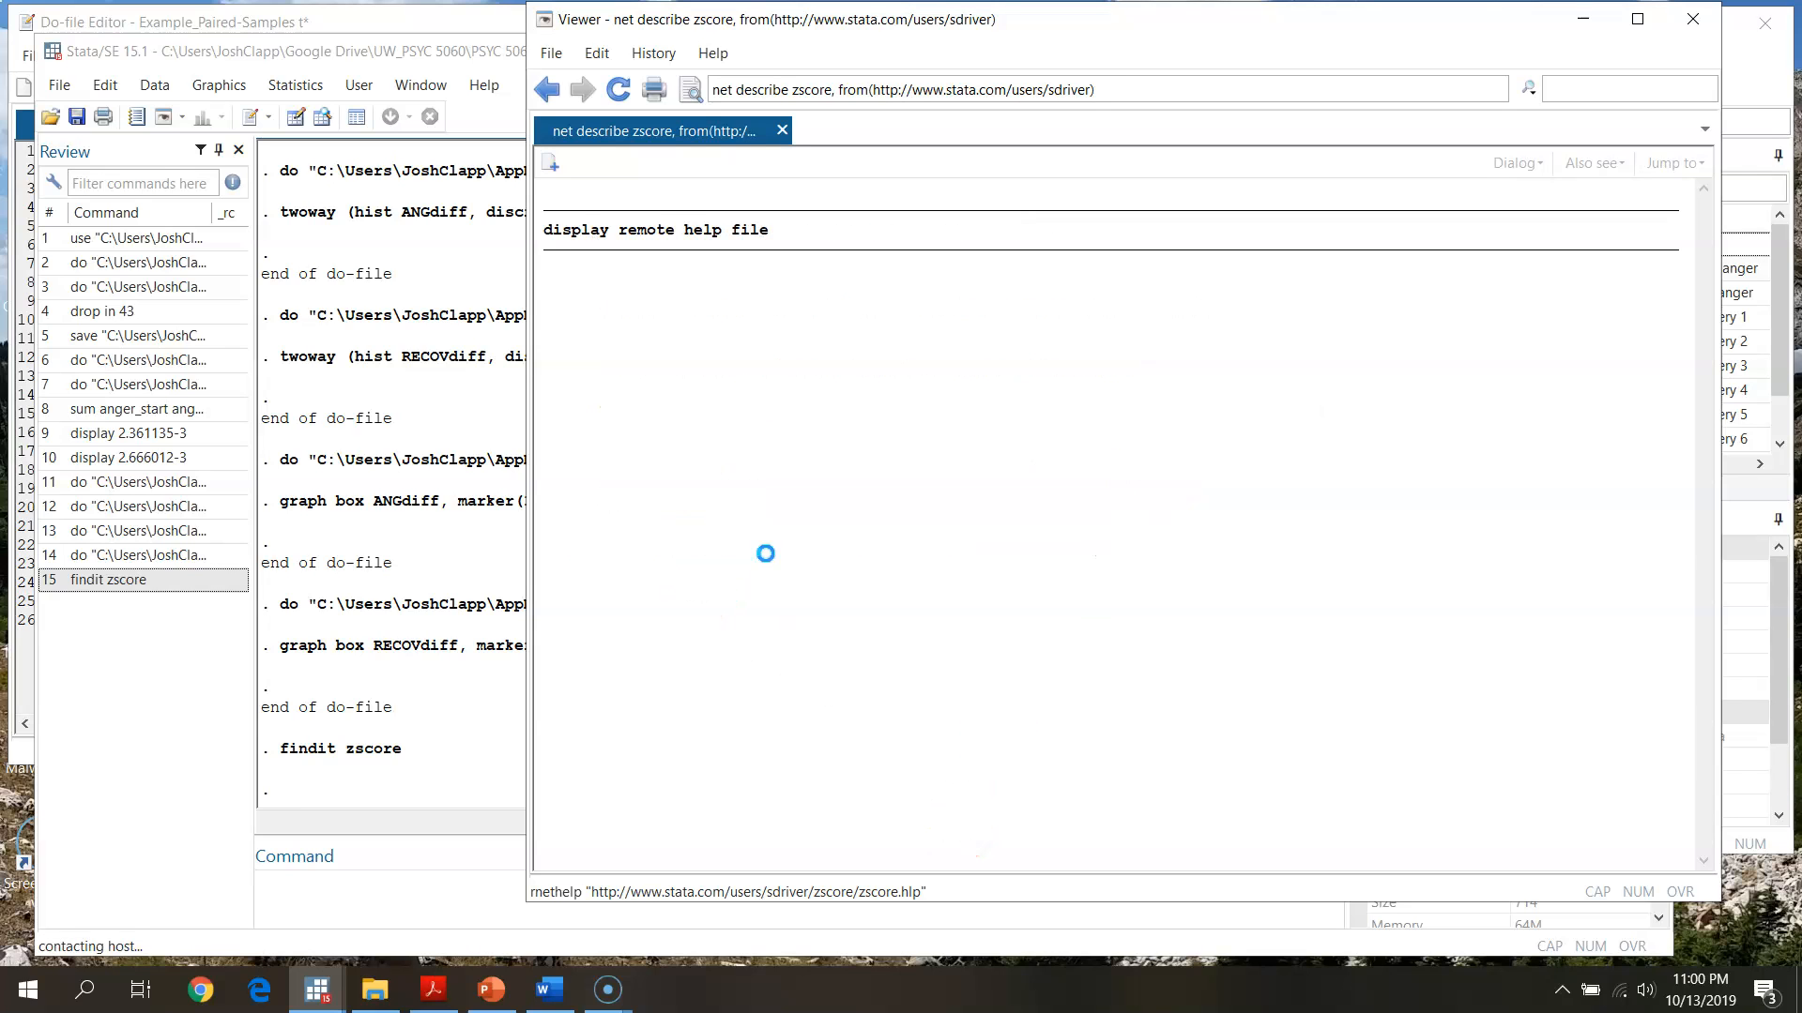
{"action": "scroll", "coordinate": [777, 448], "scroll_direction": "down", "scroll_amount": 1}
{"action": "scroll", "coordinate": [777, 449], "scroll_direction": "down", "scroll_amount": 3}
{"action": "scroll", "coordinate": [777, 449], "scroll_direction": "up", "scroll_amount": 4}
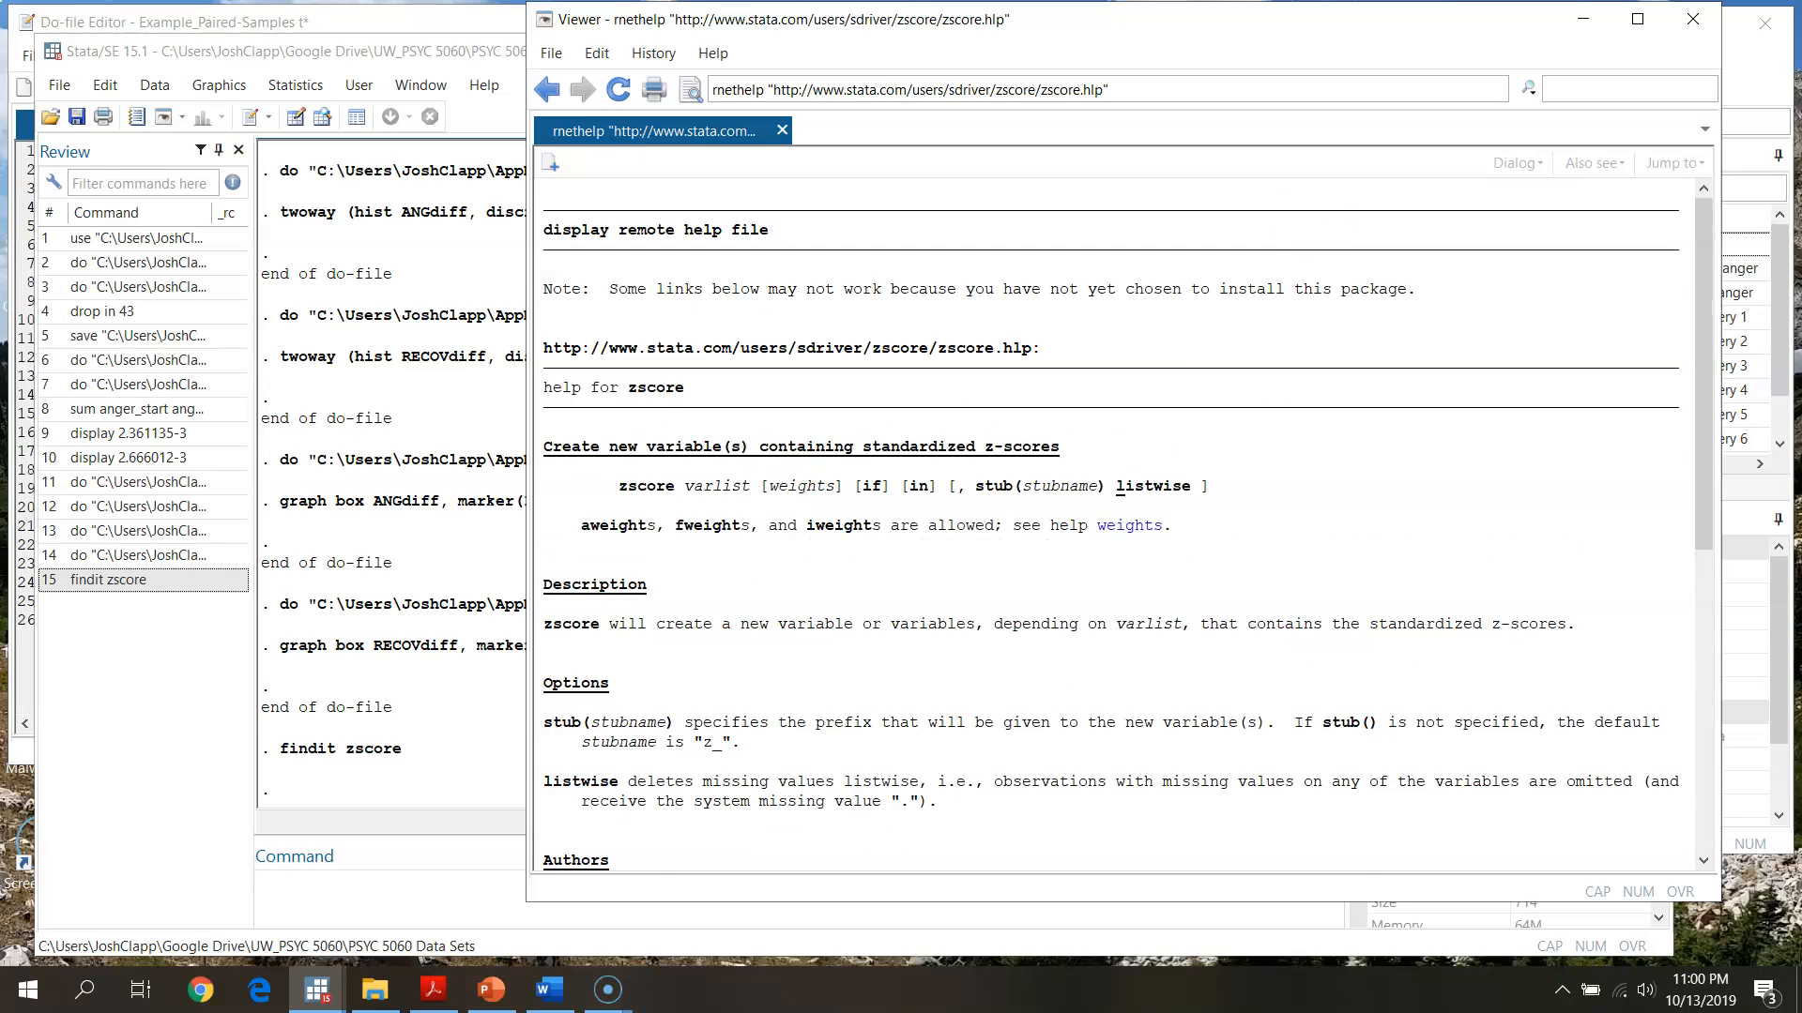
{"action": "left_click", "coordinate": [1692, 17]}
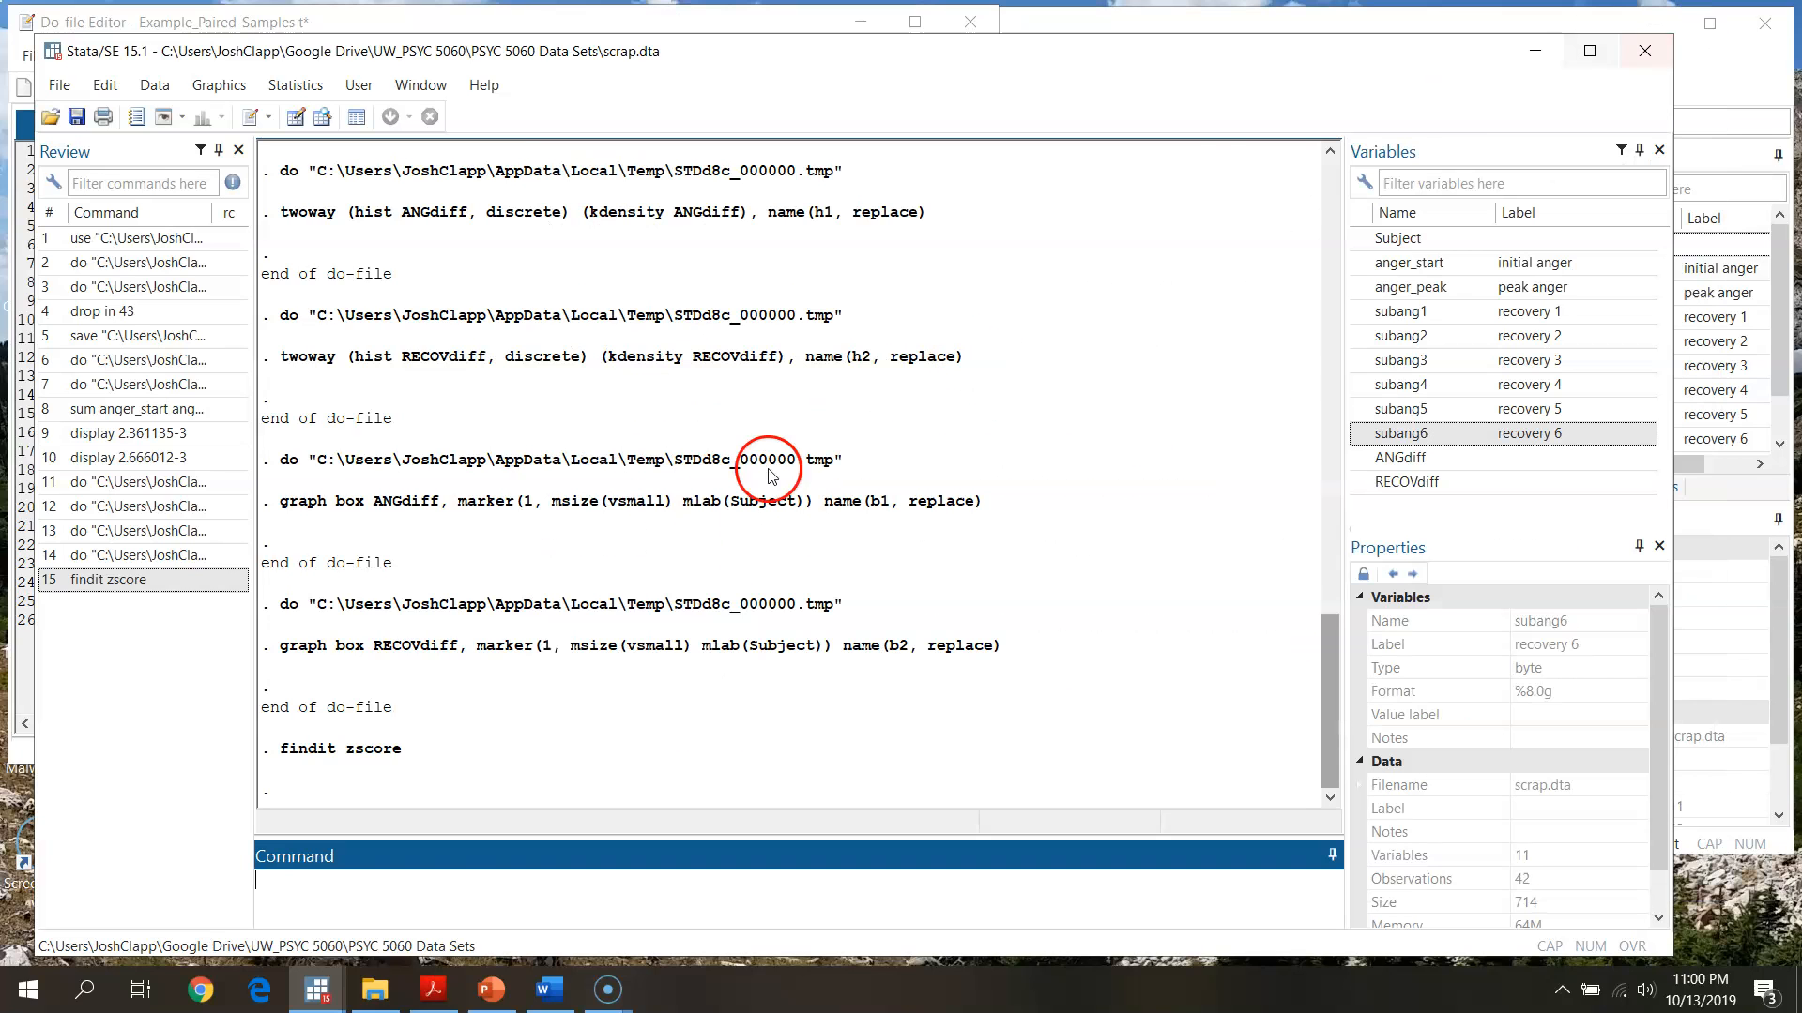
Run the zscore line for ANGdiff and RECOVdiff together with the sum line for z_ANGdiff and z_RECOVdiff.
{"action": "left_click", "coordinate": [450, 29]}
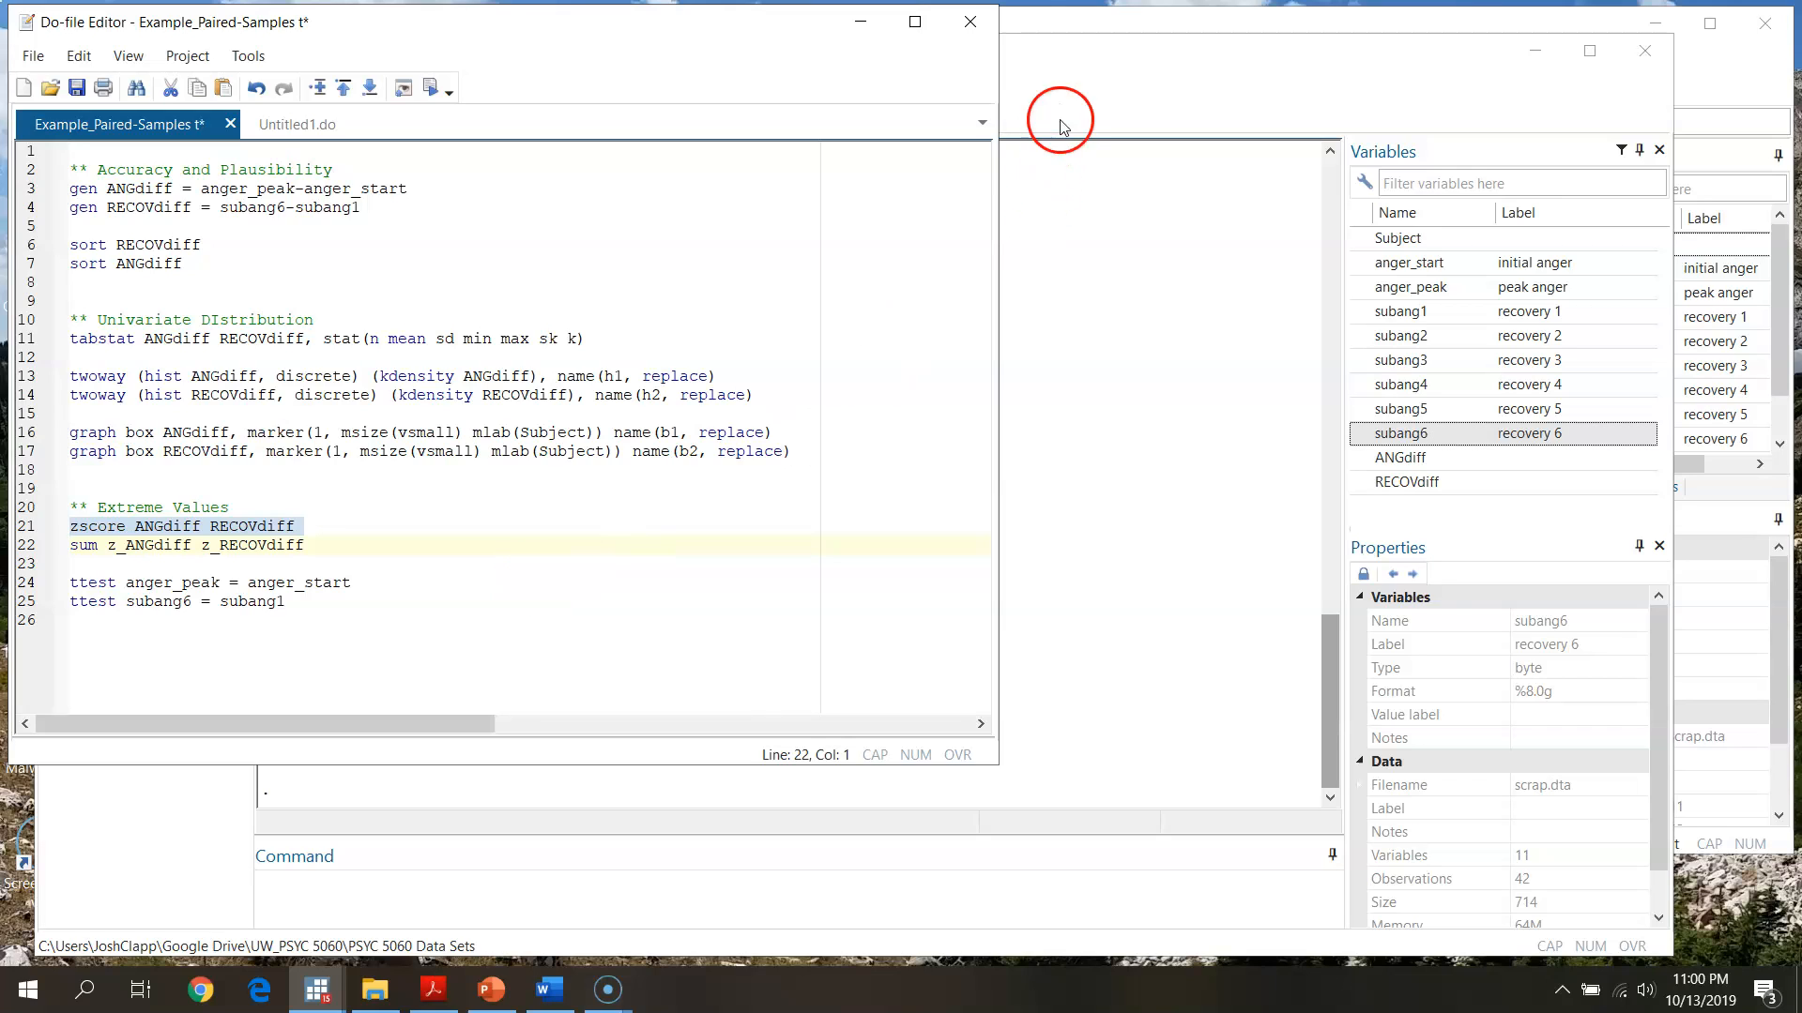
{"action": "left_click", "coordinate": [90, 564]}
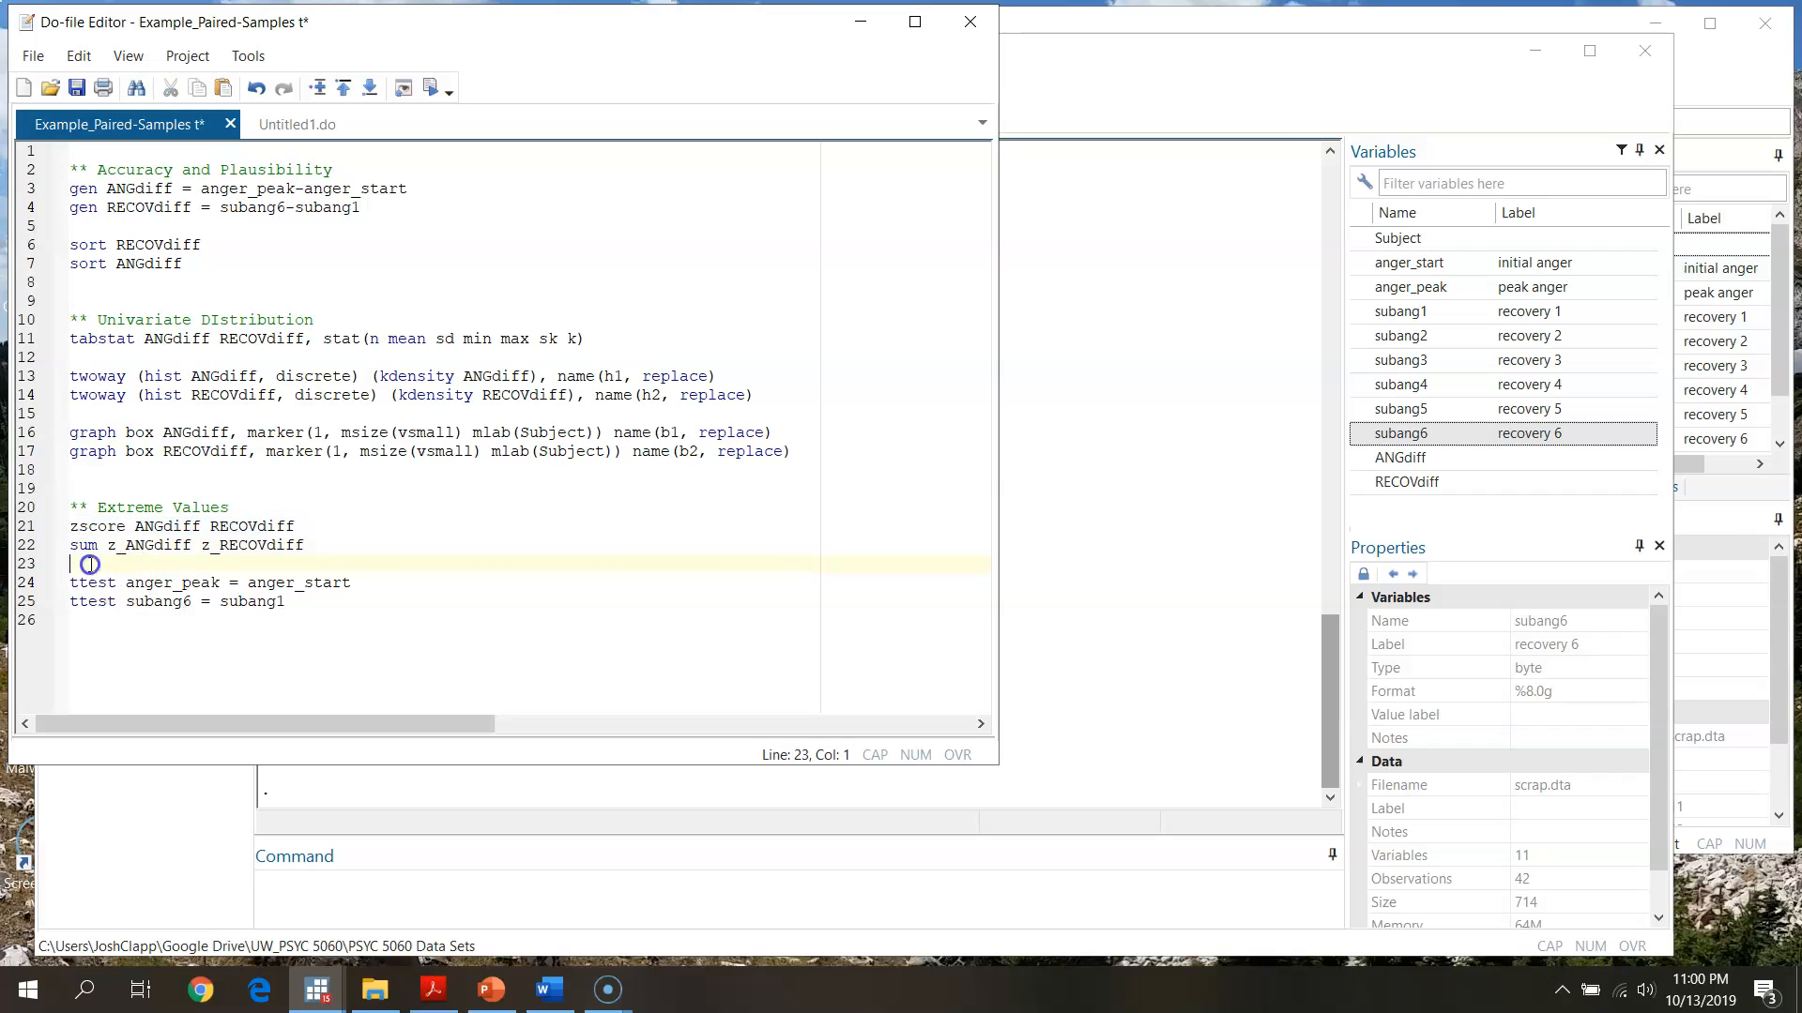
{"action": "left_click", "coordinate": [43, 528]}
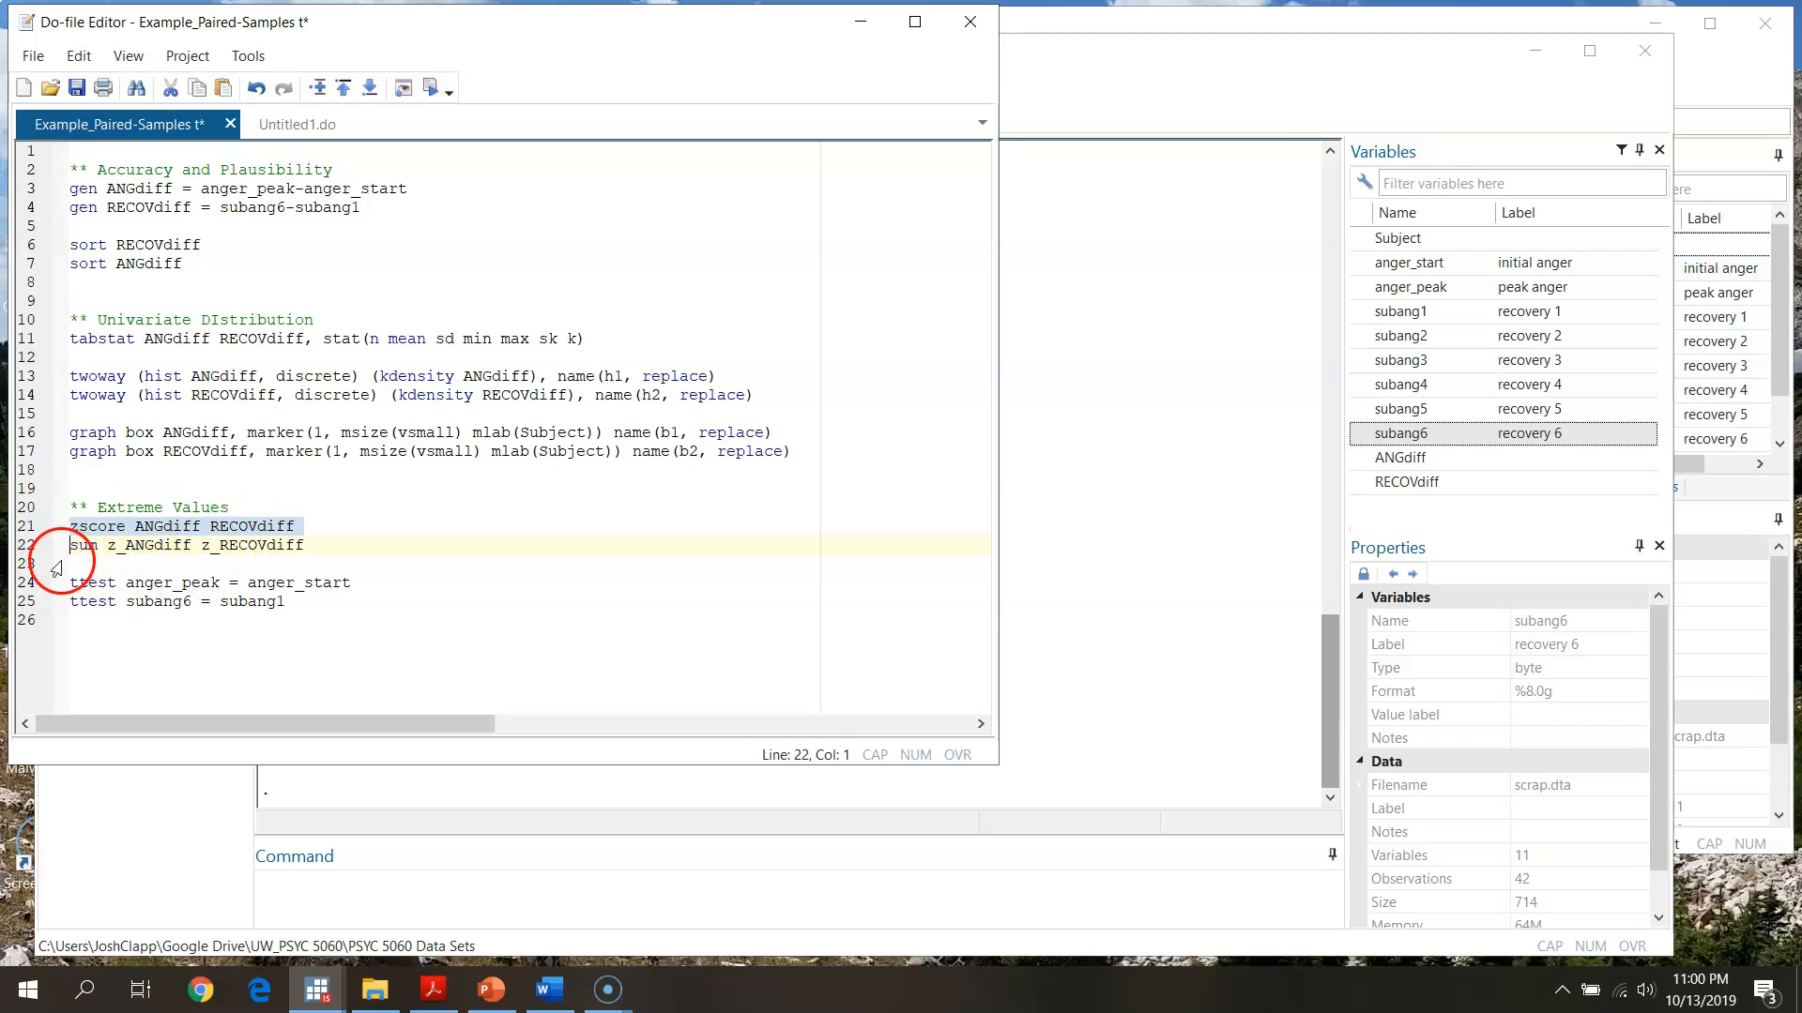
{"action": "left_click", "coordinate": [78, 548]}
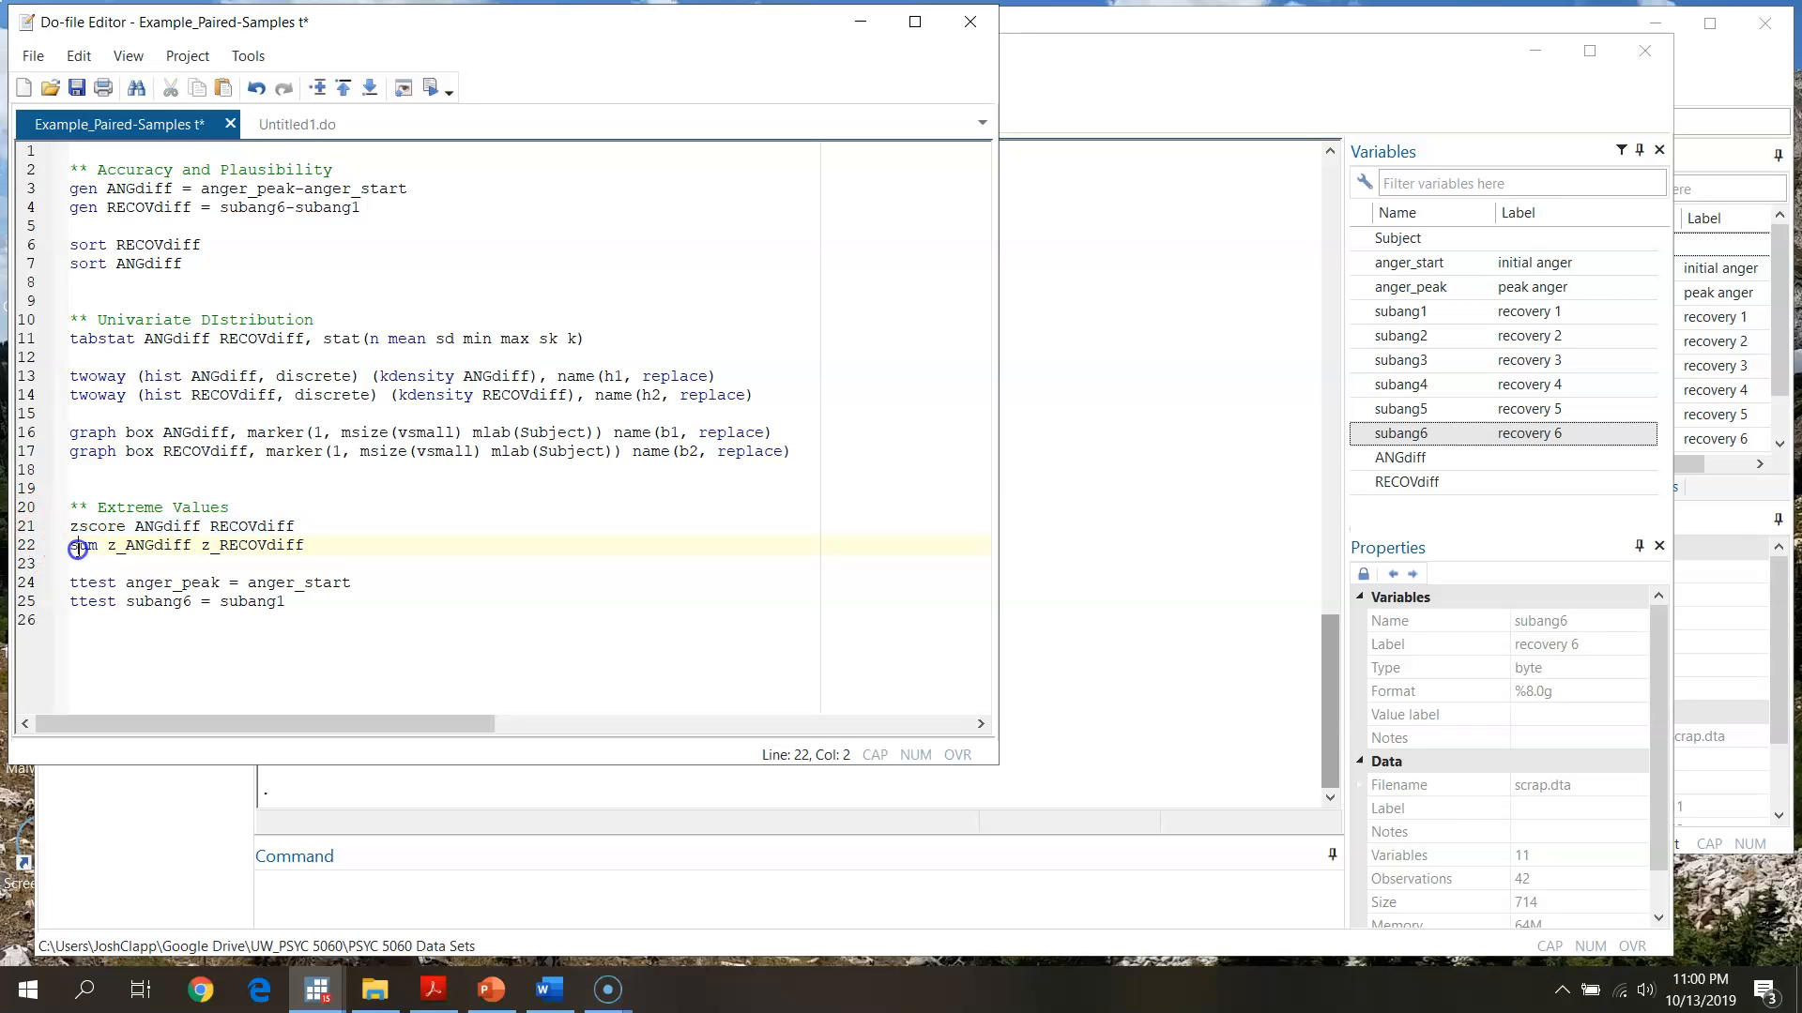
{"action": "left_click_drag", "start_coordinate": [111, 539], "coordinate": [251, 545]}
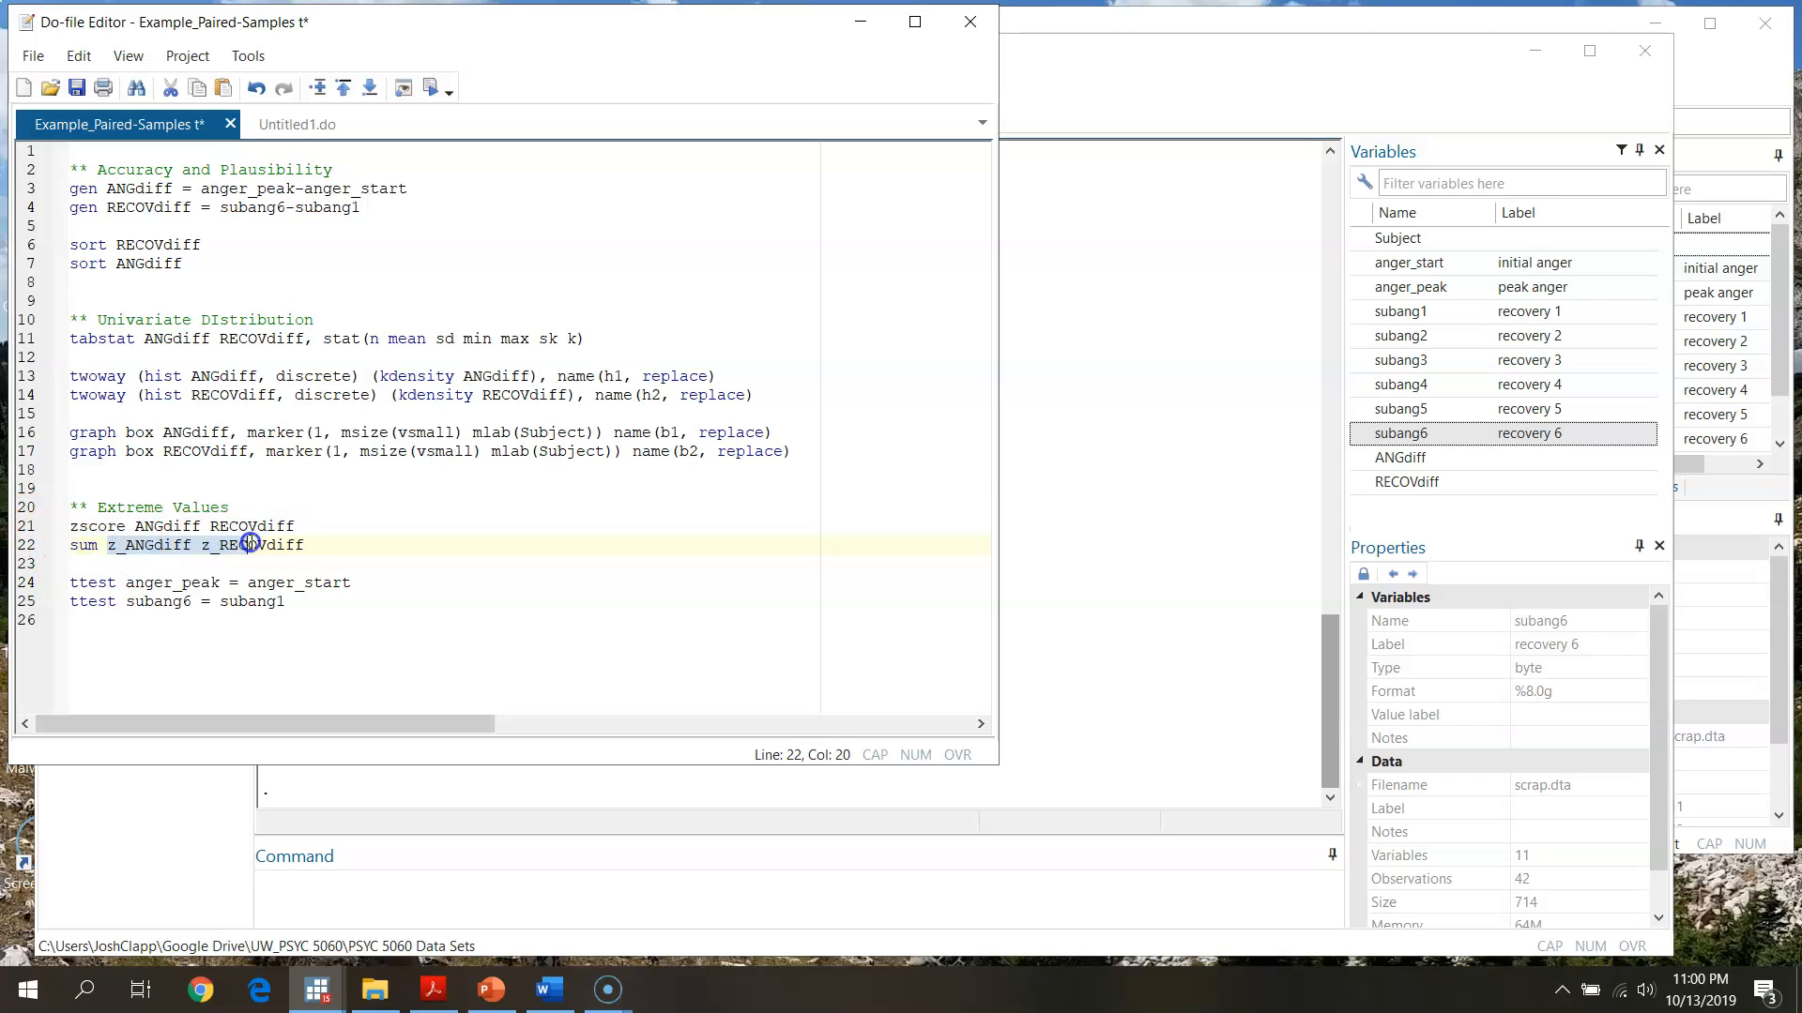
{"action": "left_click_drag", "start_coordinate": [20, 526], "coordinate": [21, 541]}
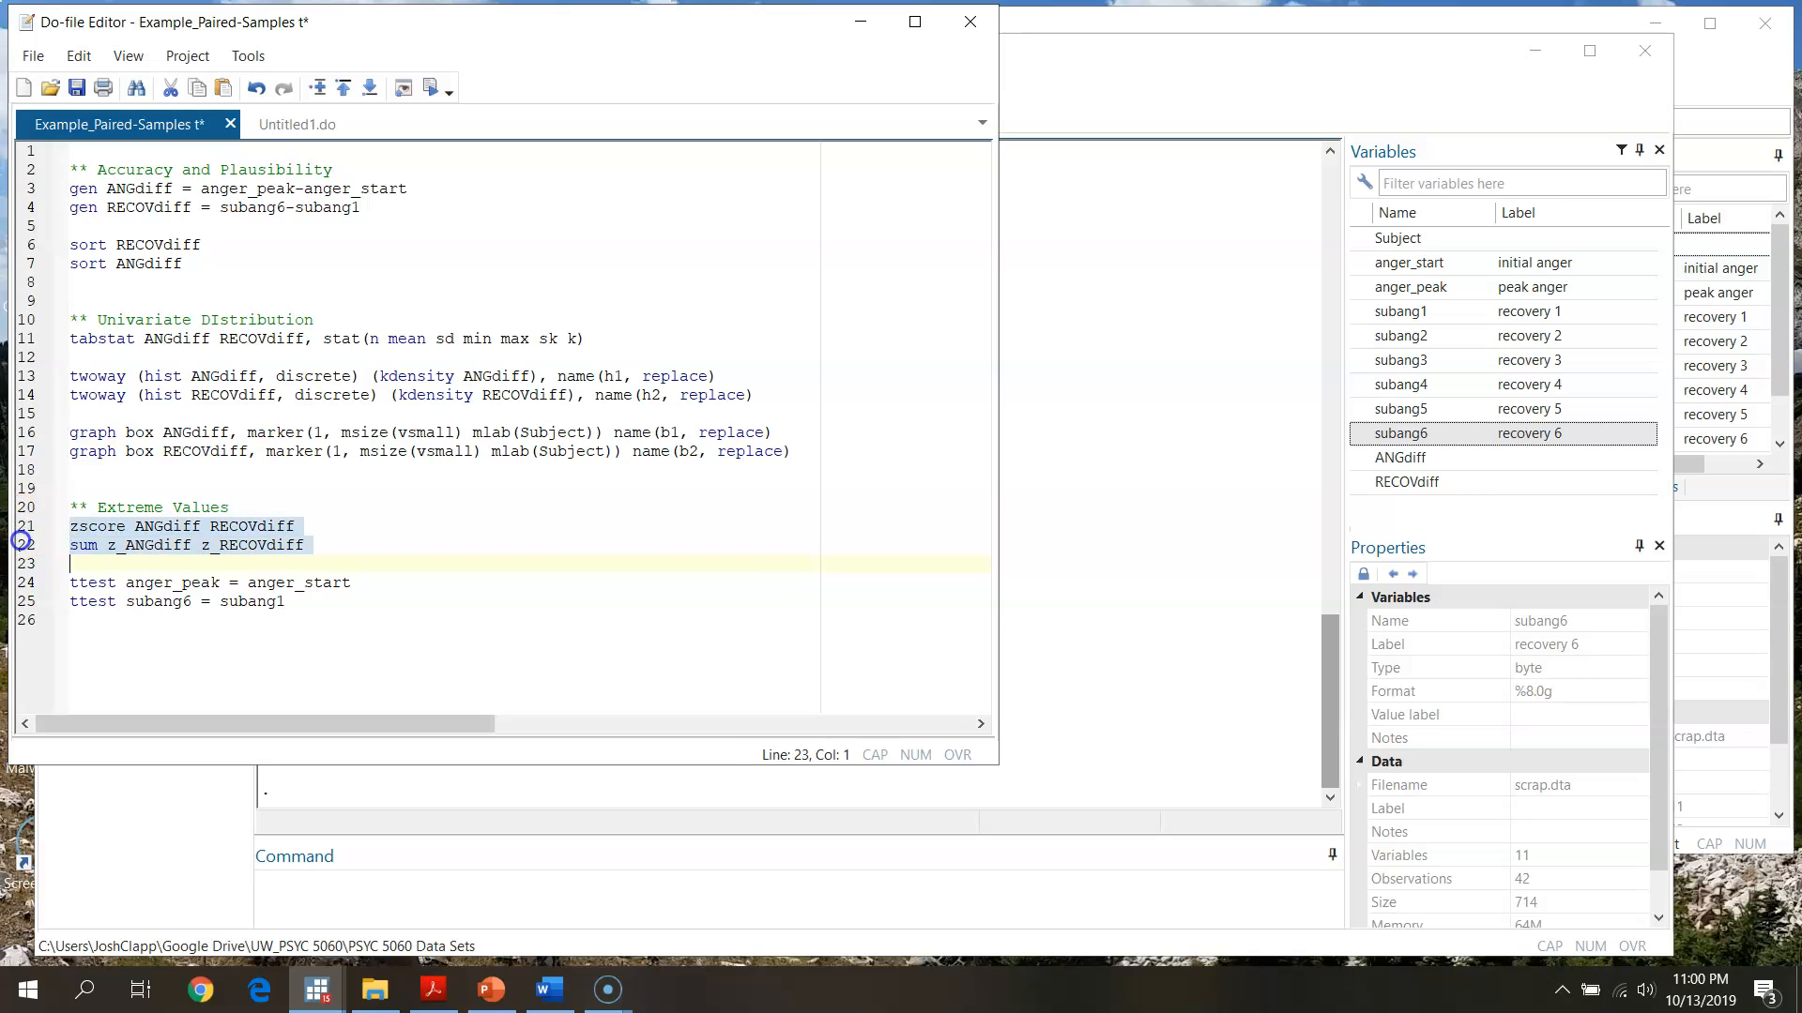
{"action": "left_click", "coordinate": [431, 87]}
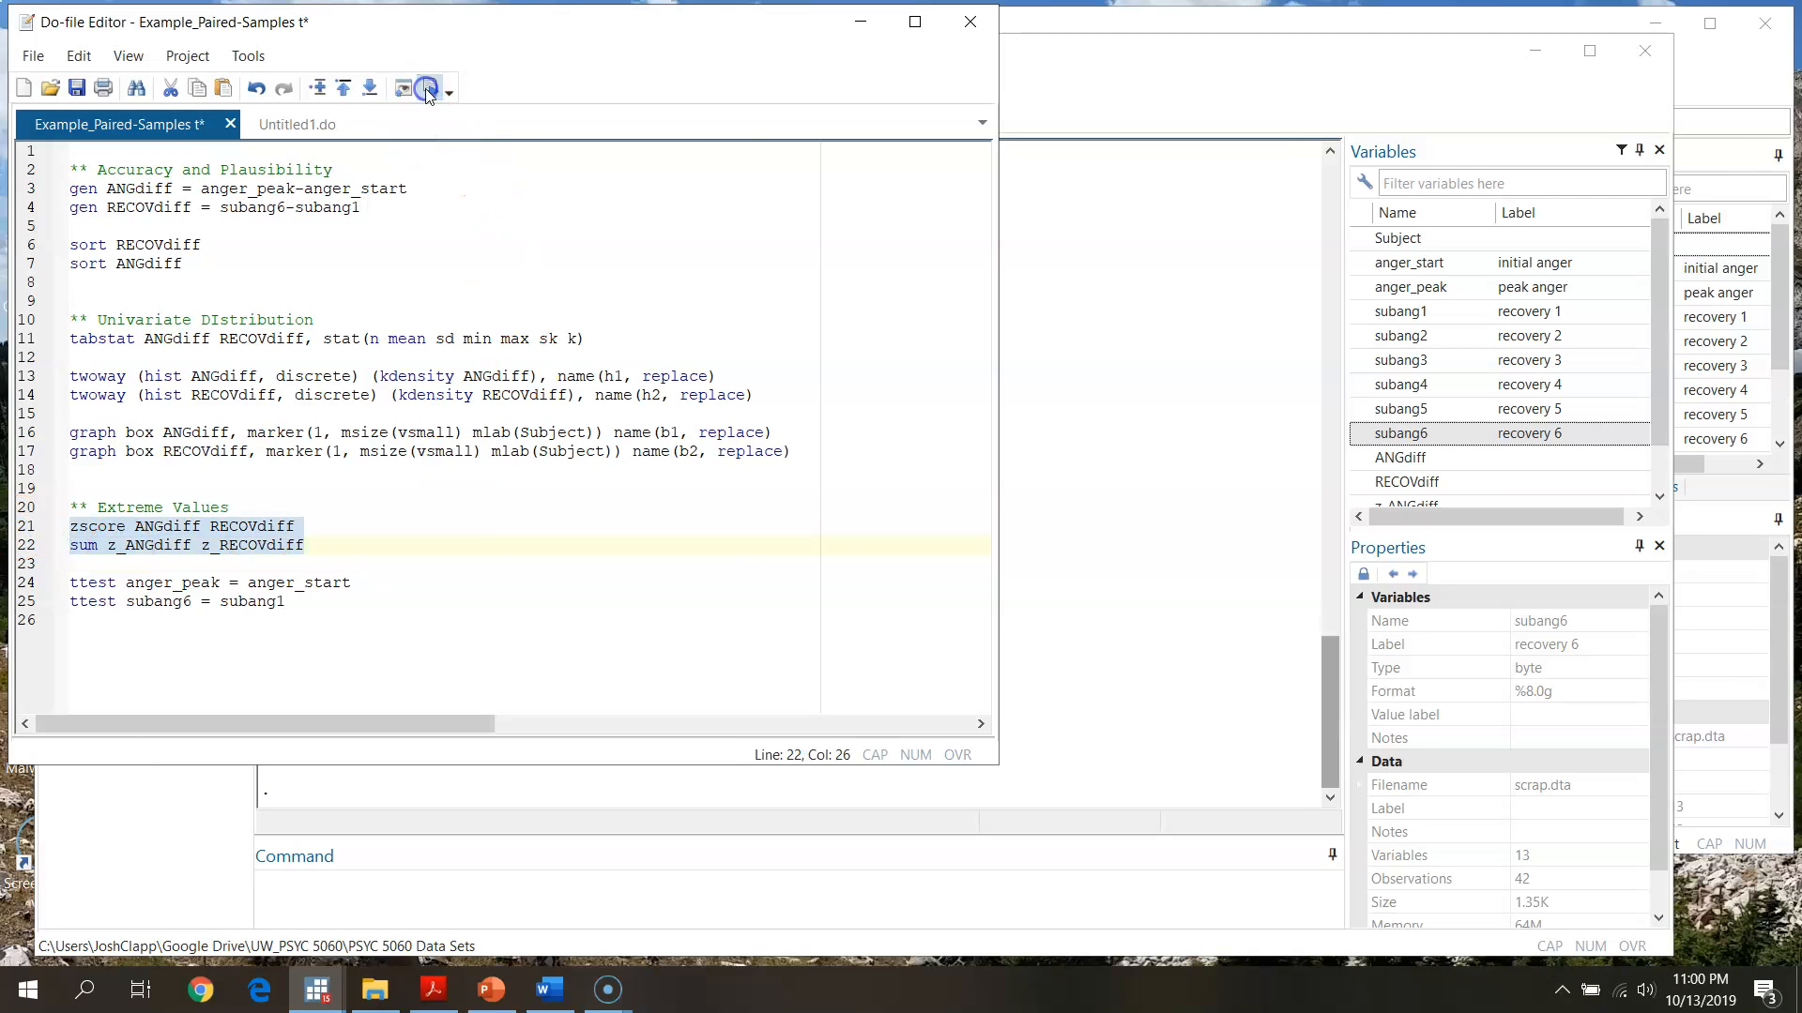
Inspect the new z_ANGdiff and z_RECOVdiff columns in the Data Editor.
{"action": "left_click", "coordinate": [1764, 117]}
{"action": "left_click", "coordinate": [1259, 157]}
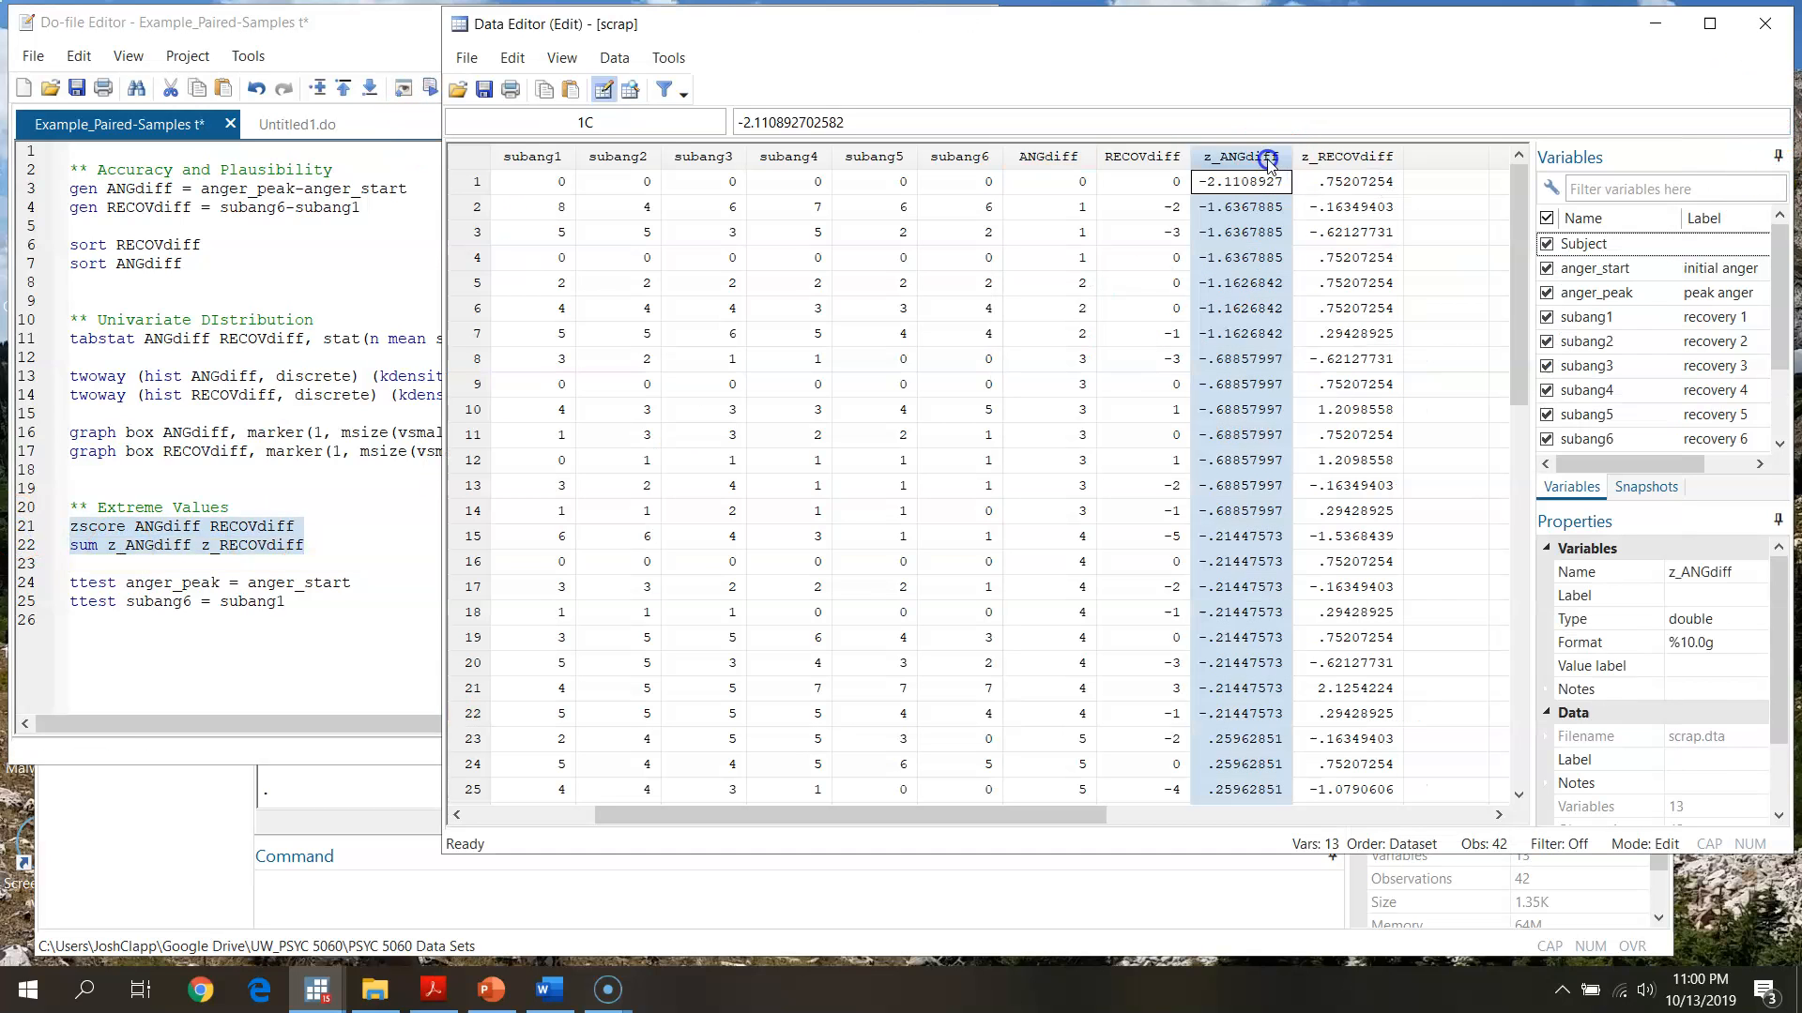
{"action": "left_click", "coordinate": [1332, 158]}
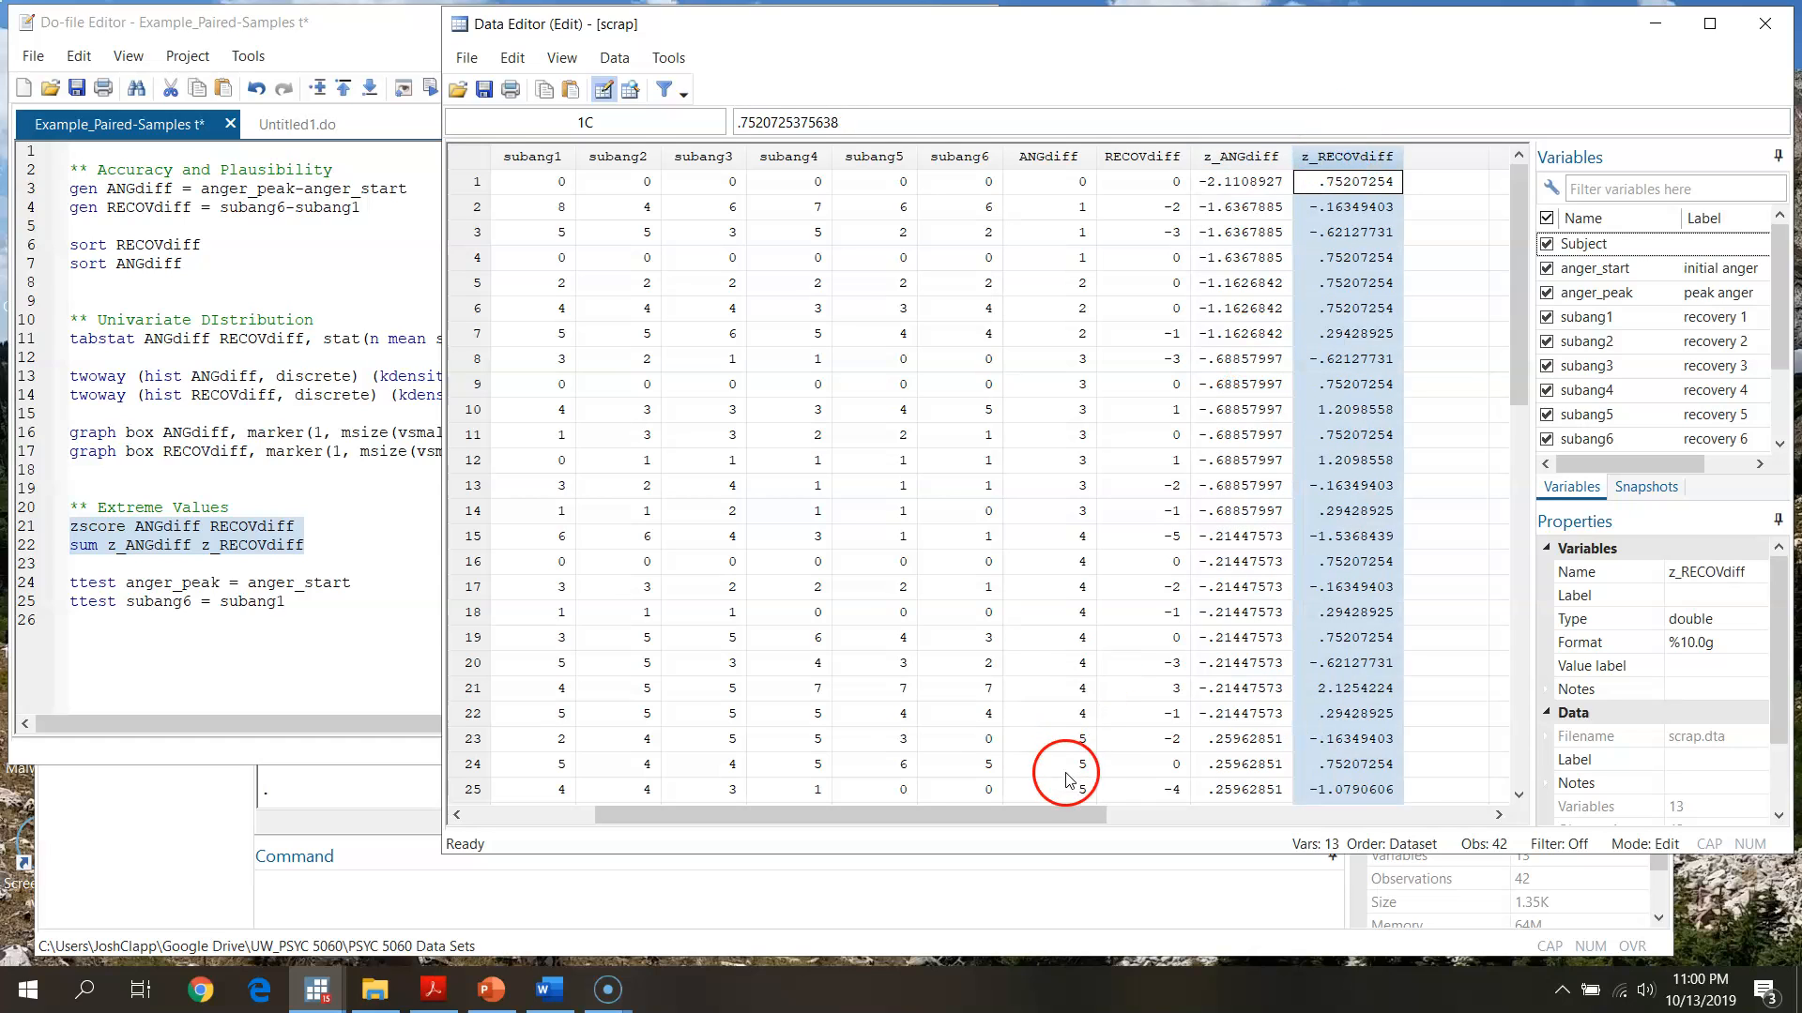
Check the minimum and maximum z-scores of both difference variables in the sum output for extreme values.
{"action": "left_click", "coordinate": [353, 21]}
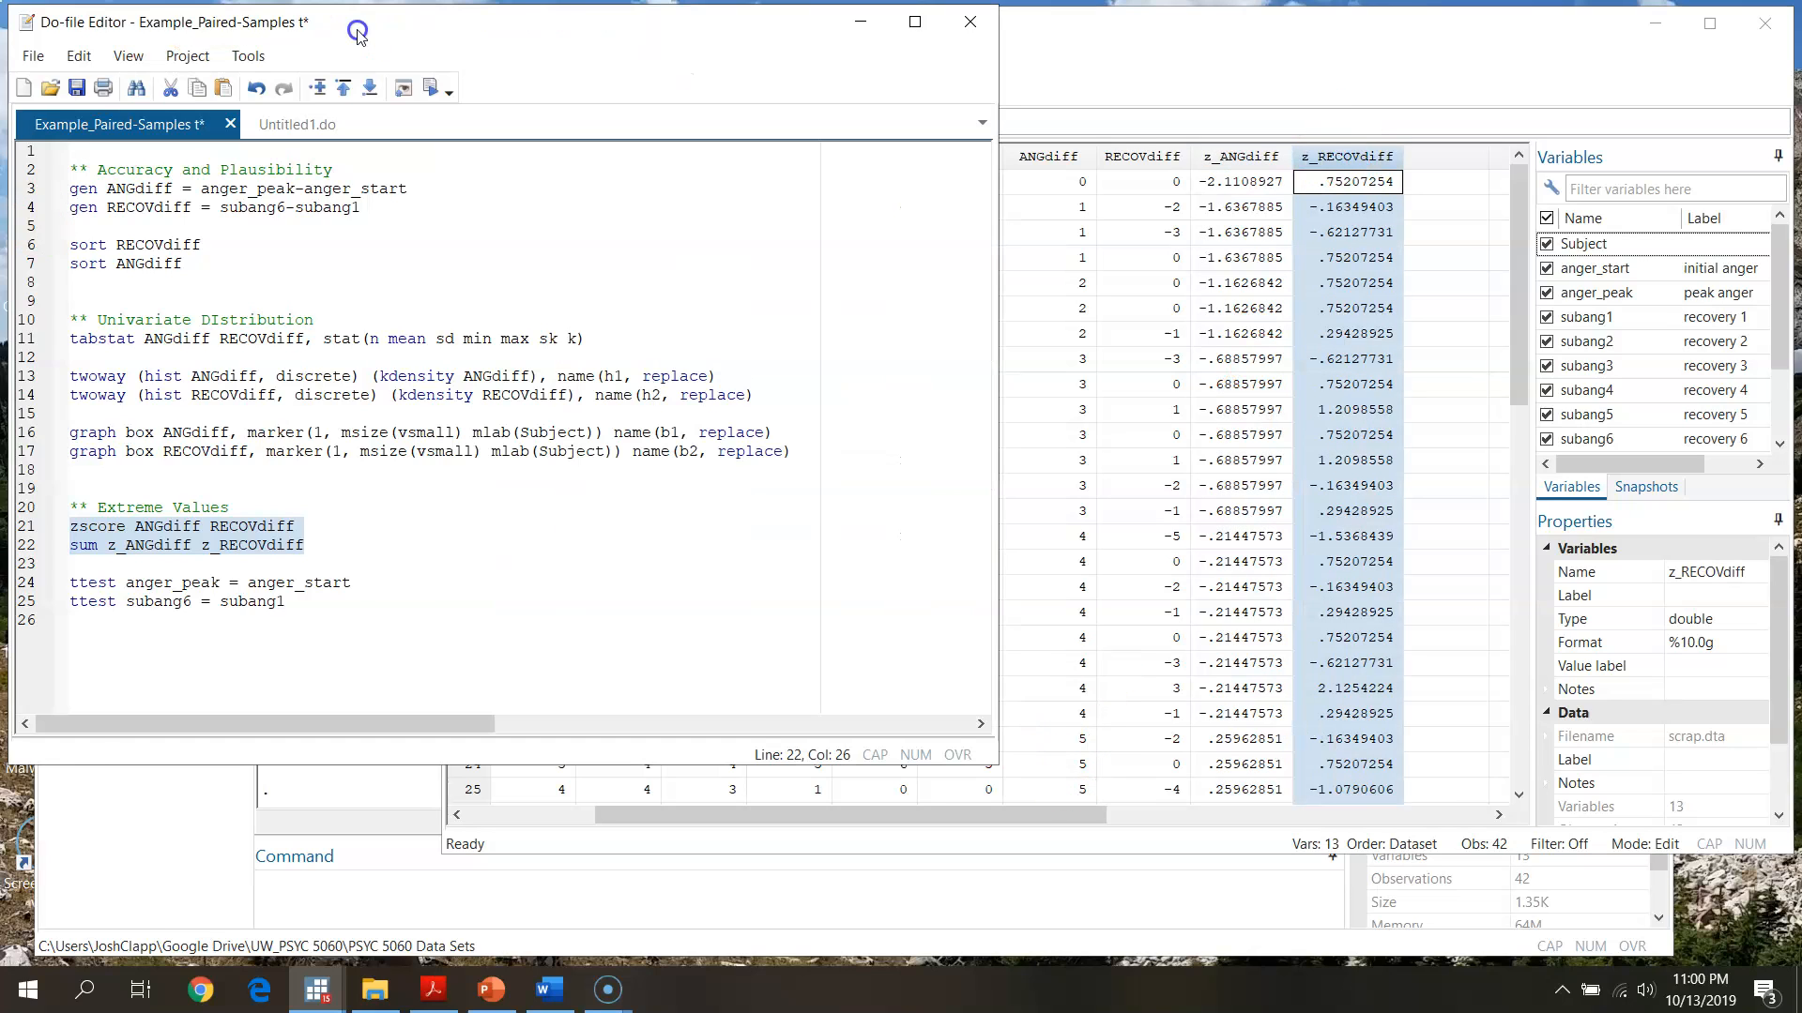
{"action": "left_click", "coordinate": [176, 941]}
{"action": "scroll", "coordinate": [483, 736], "scroll_direction": "up", "scroll_amount": 3}
{"action": "scroll", "coordinate": [493, 736], "scroll_direction": "down", "scroll_amount": 3}
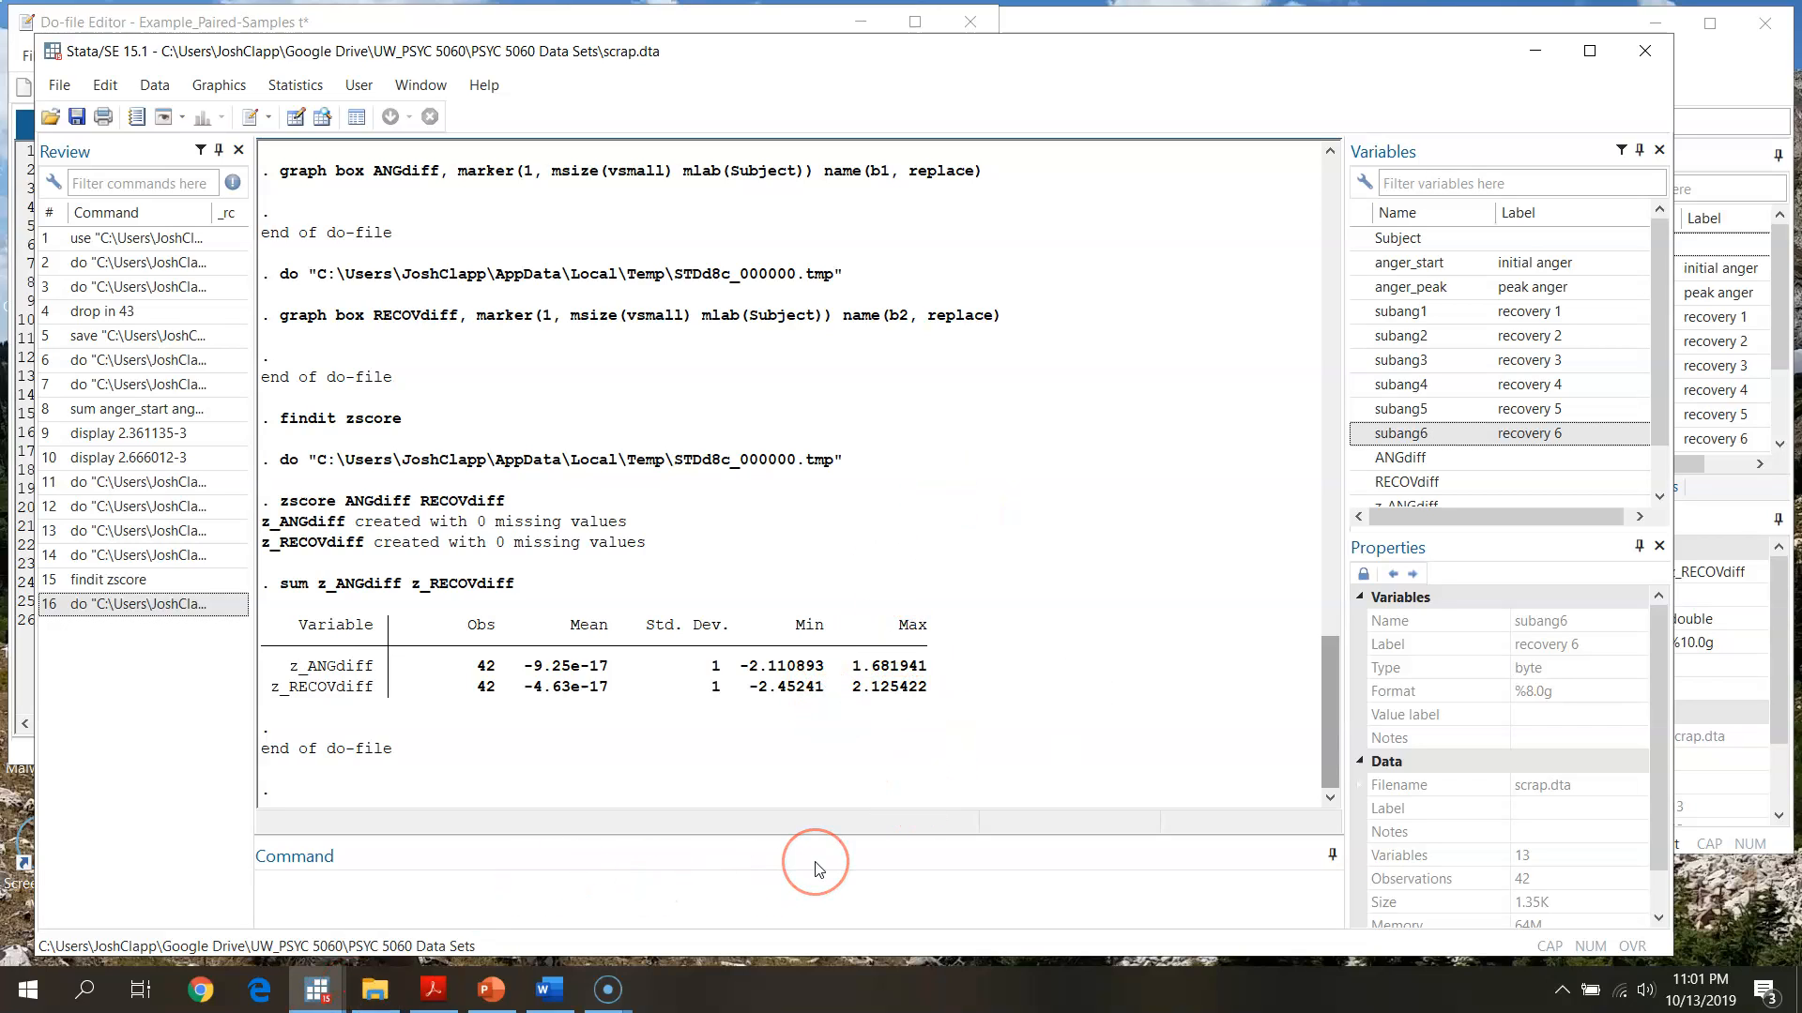
Switch to Word and maximize the Screening Summary_Paired-Samples t-test document to review the screening write-up.
{"action": "left_click", "coordinate": [549, 989]}
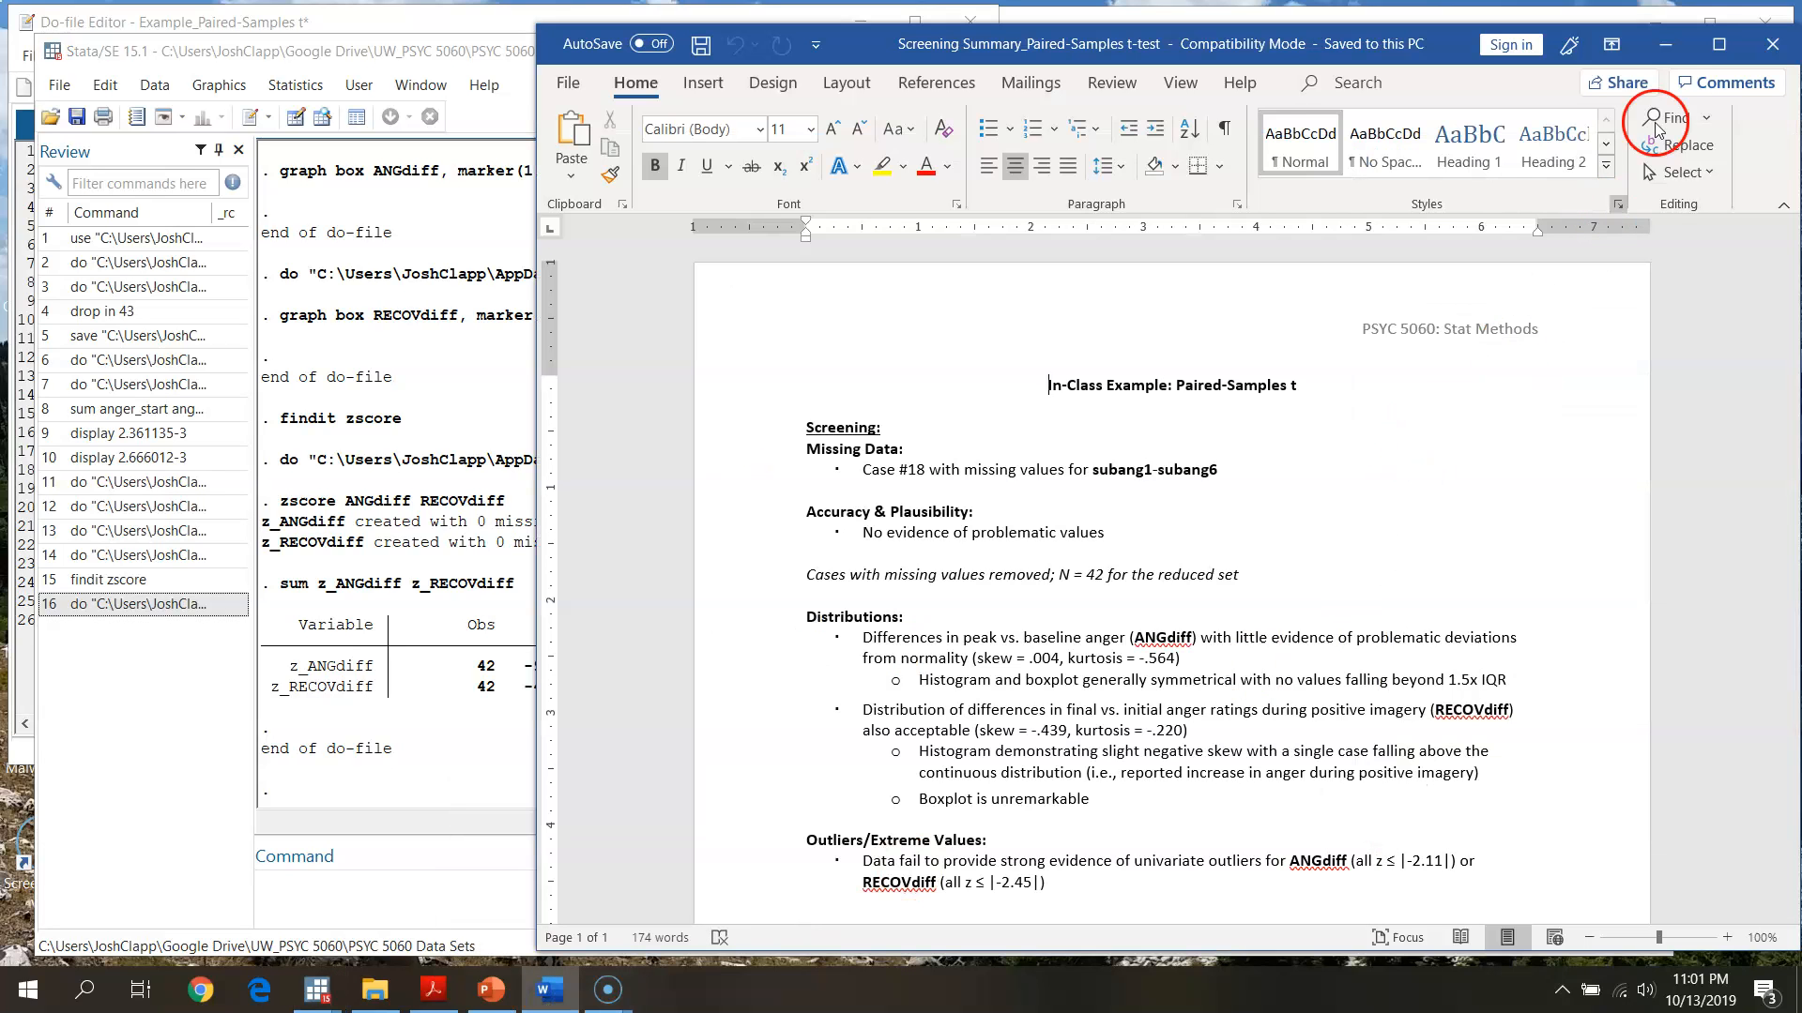
{"action": "left_click", "coordinate": [1719, 44]}
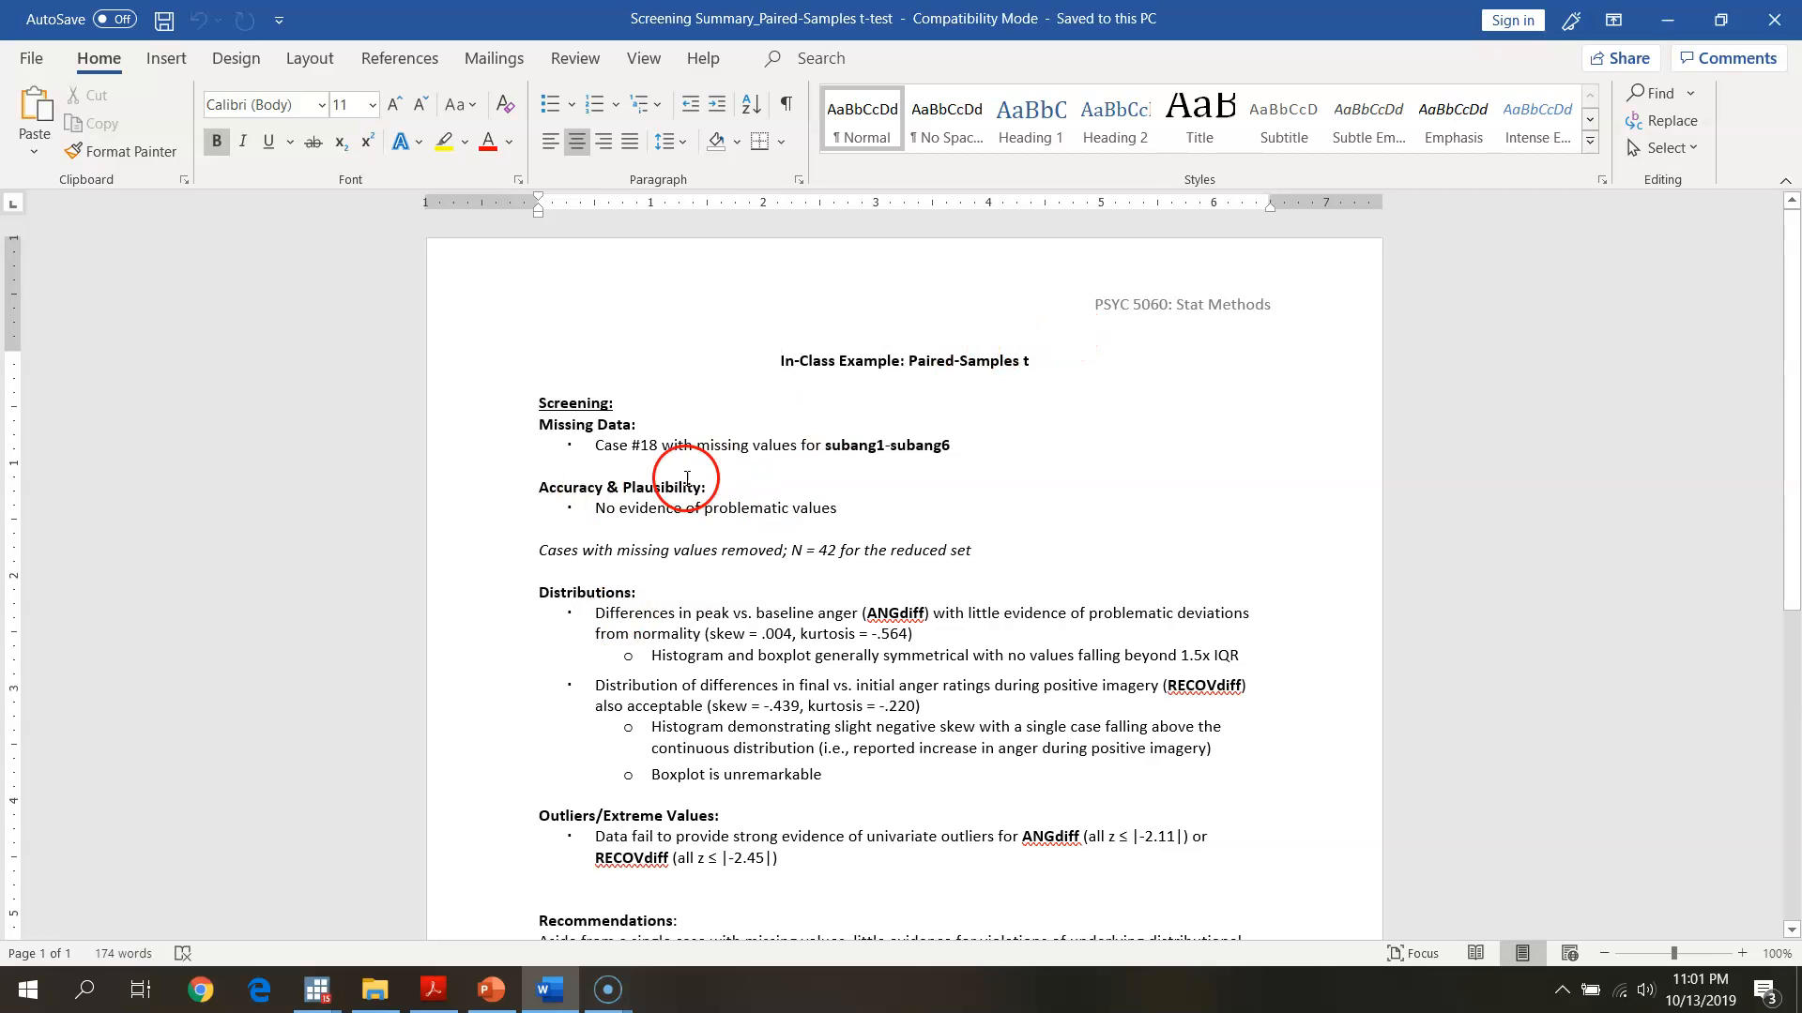
Review the Missing Data and Accuracy & Plausibility notes and the reduced-sample statement, highlighting each passage while reading.
{"action": "scroll", "coordinate": [647, 465], "scroll_direction": "down", "scroll_amount": 3}
{"action": "left_click_drag", "start_coordinate": [596, 276], "coordinate": [964, 276]}
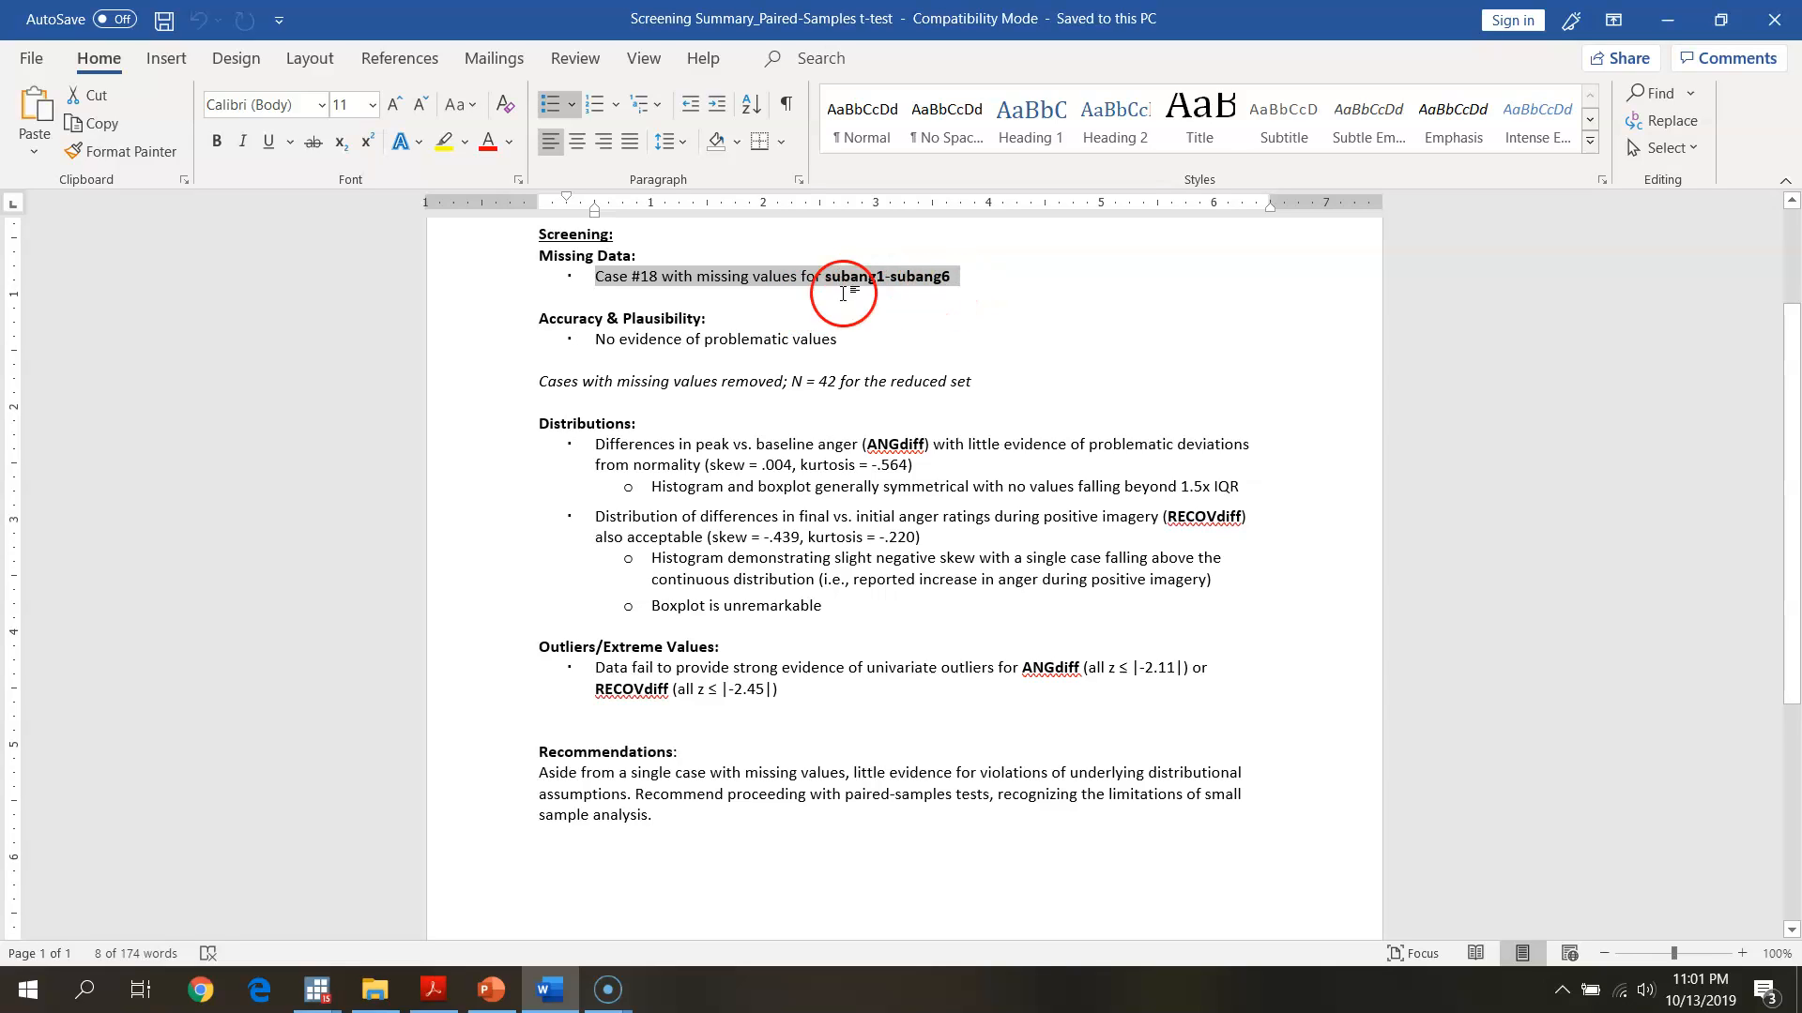
{"action": "left_click", "coordinate": [907, 282]}
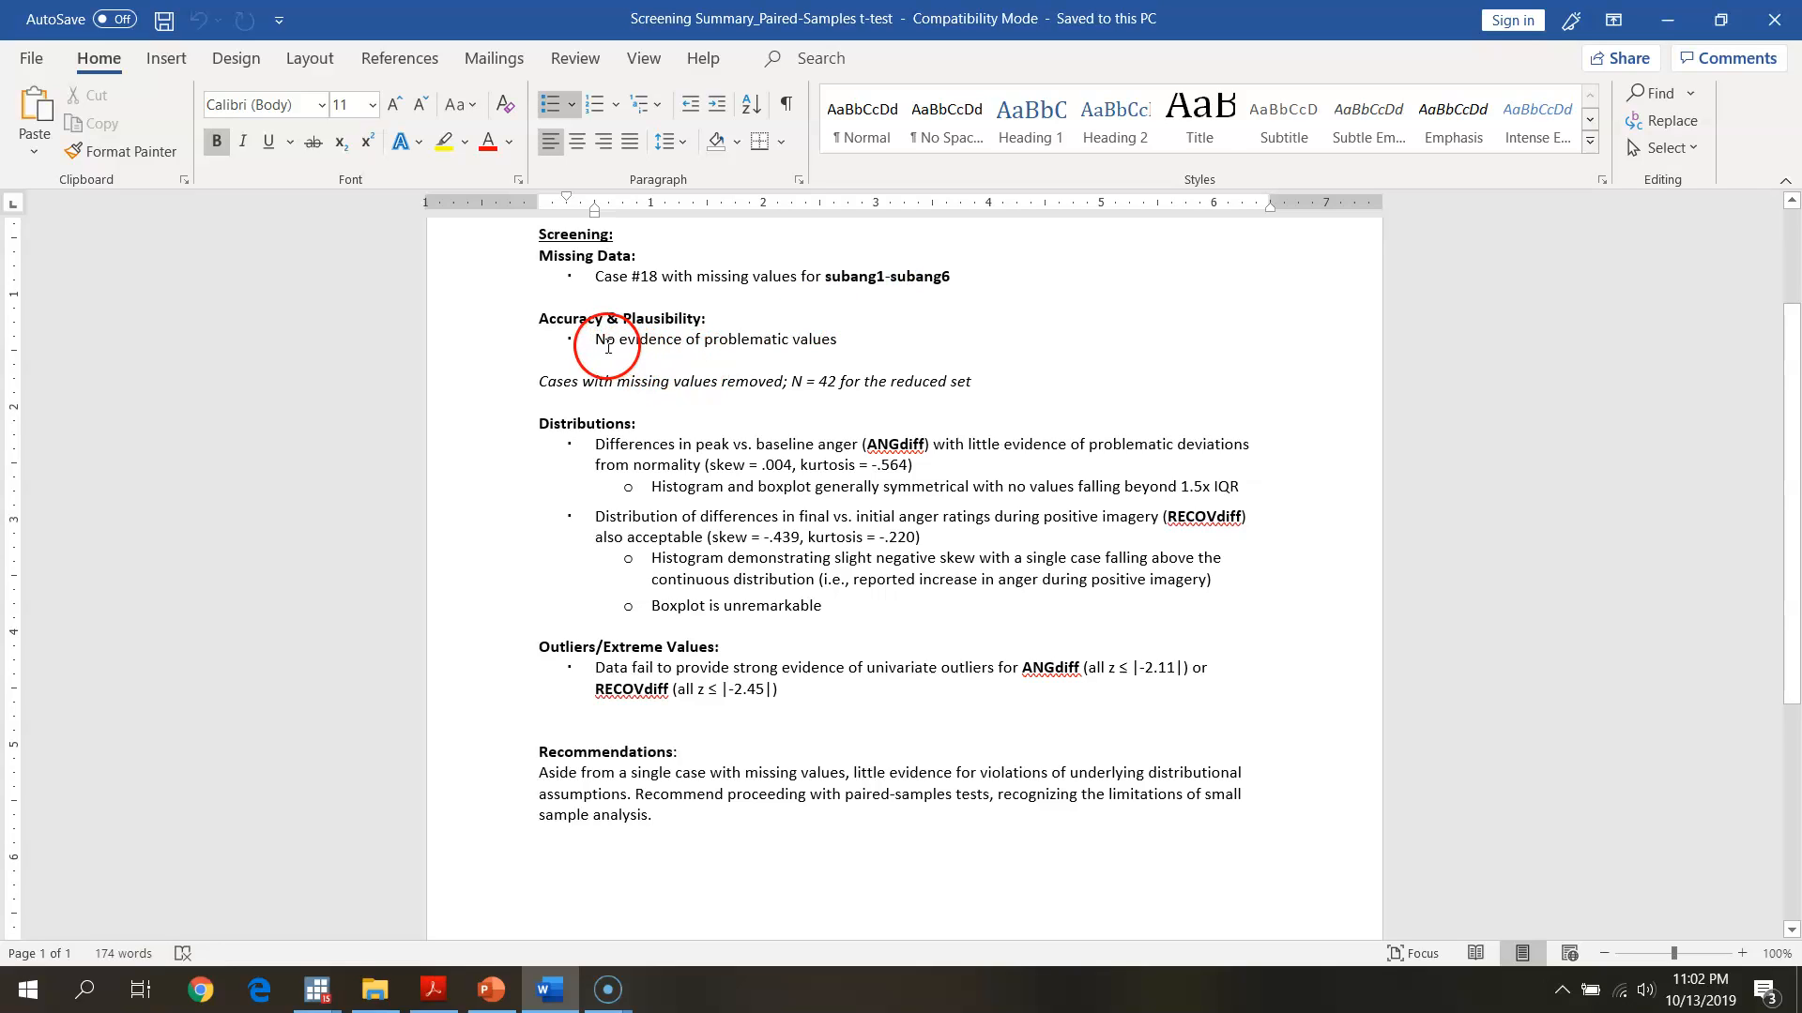
{"action": "left_click_drag", "start_coordinate": [595, 339], "coordinate": [816, 342]}
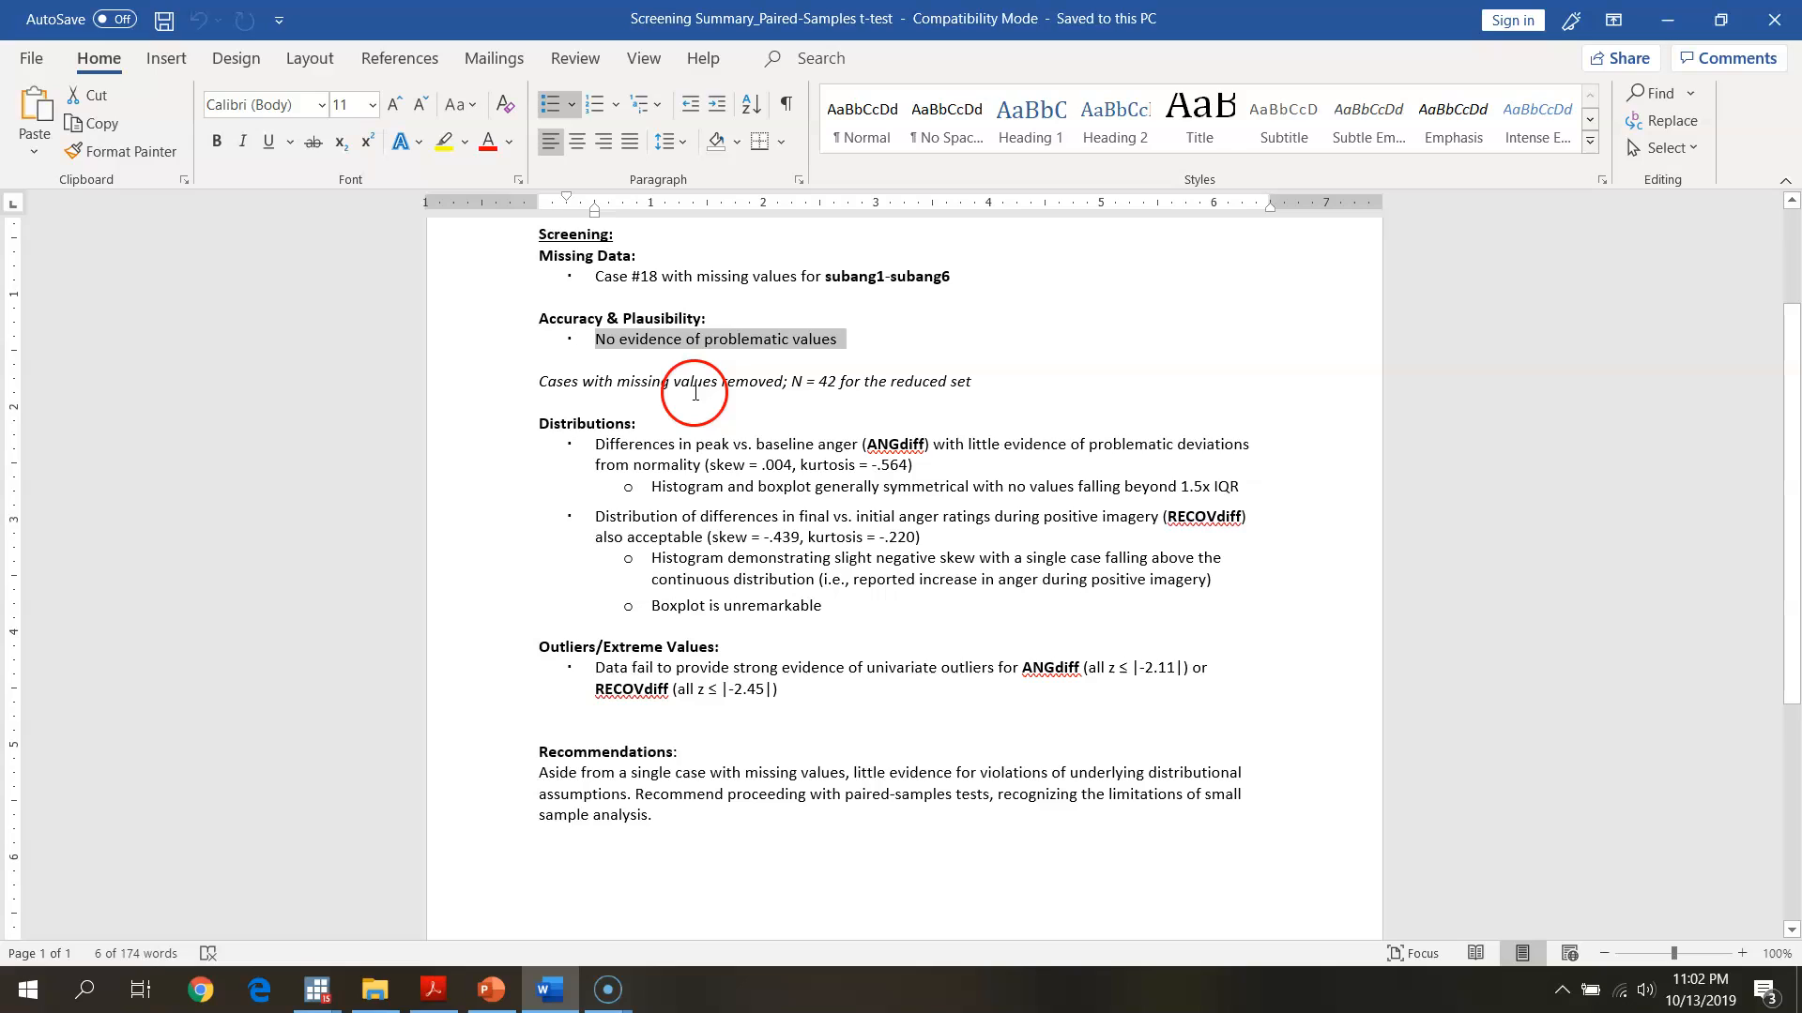
{"action": "left_click_drag", "start_coordinate": [788, 382], "coordinate": [944, 382]}
Read the Distributions notes for ANGdiff and RECOVdiff, highlighting each variable's skew, kurtosis, histogram and boxplot write-up.
{"action": "scroll", "coordinate": [750, 530], "scroll_direction": "down", "scroll_amount": 1}
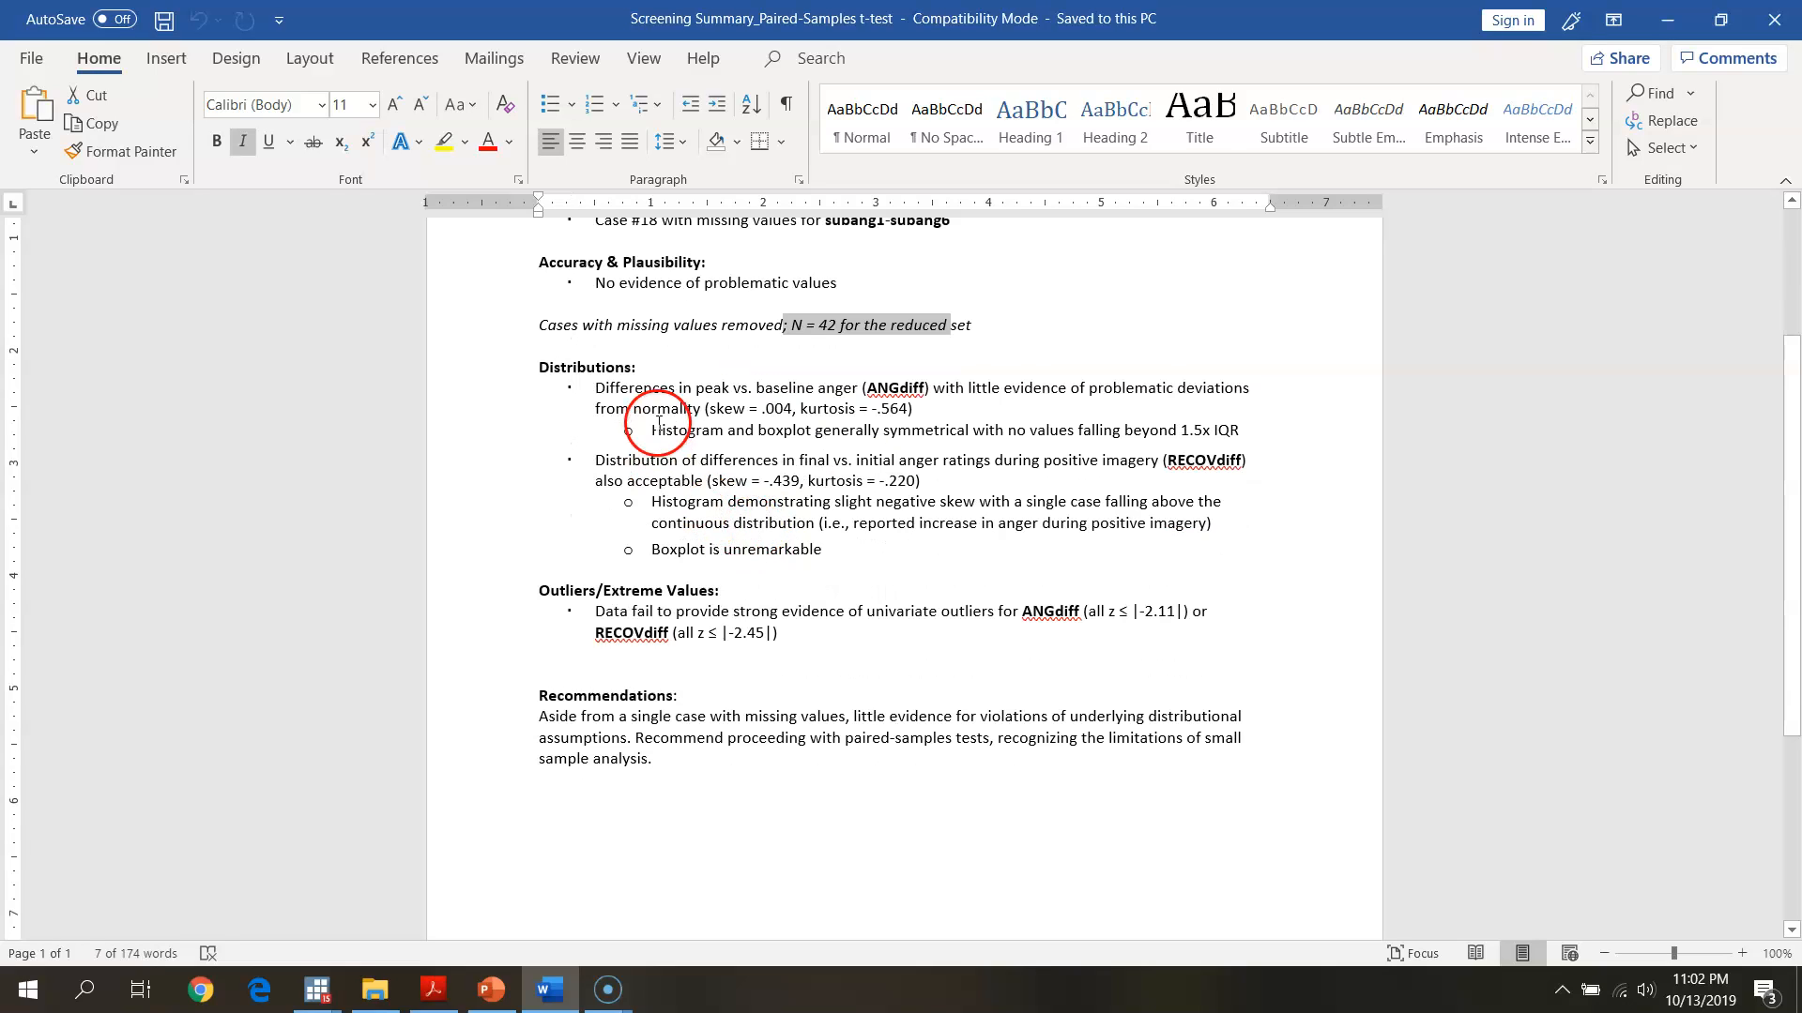
{"action": "left_click_drag", "start_coordinate": [596, 386], "coordinate": [1255, 425]}
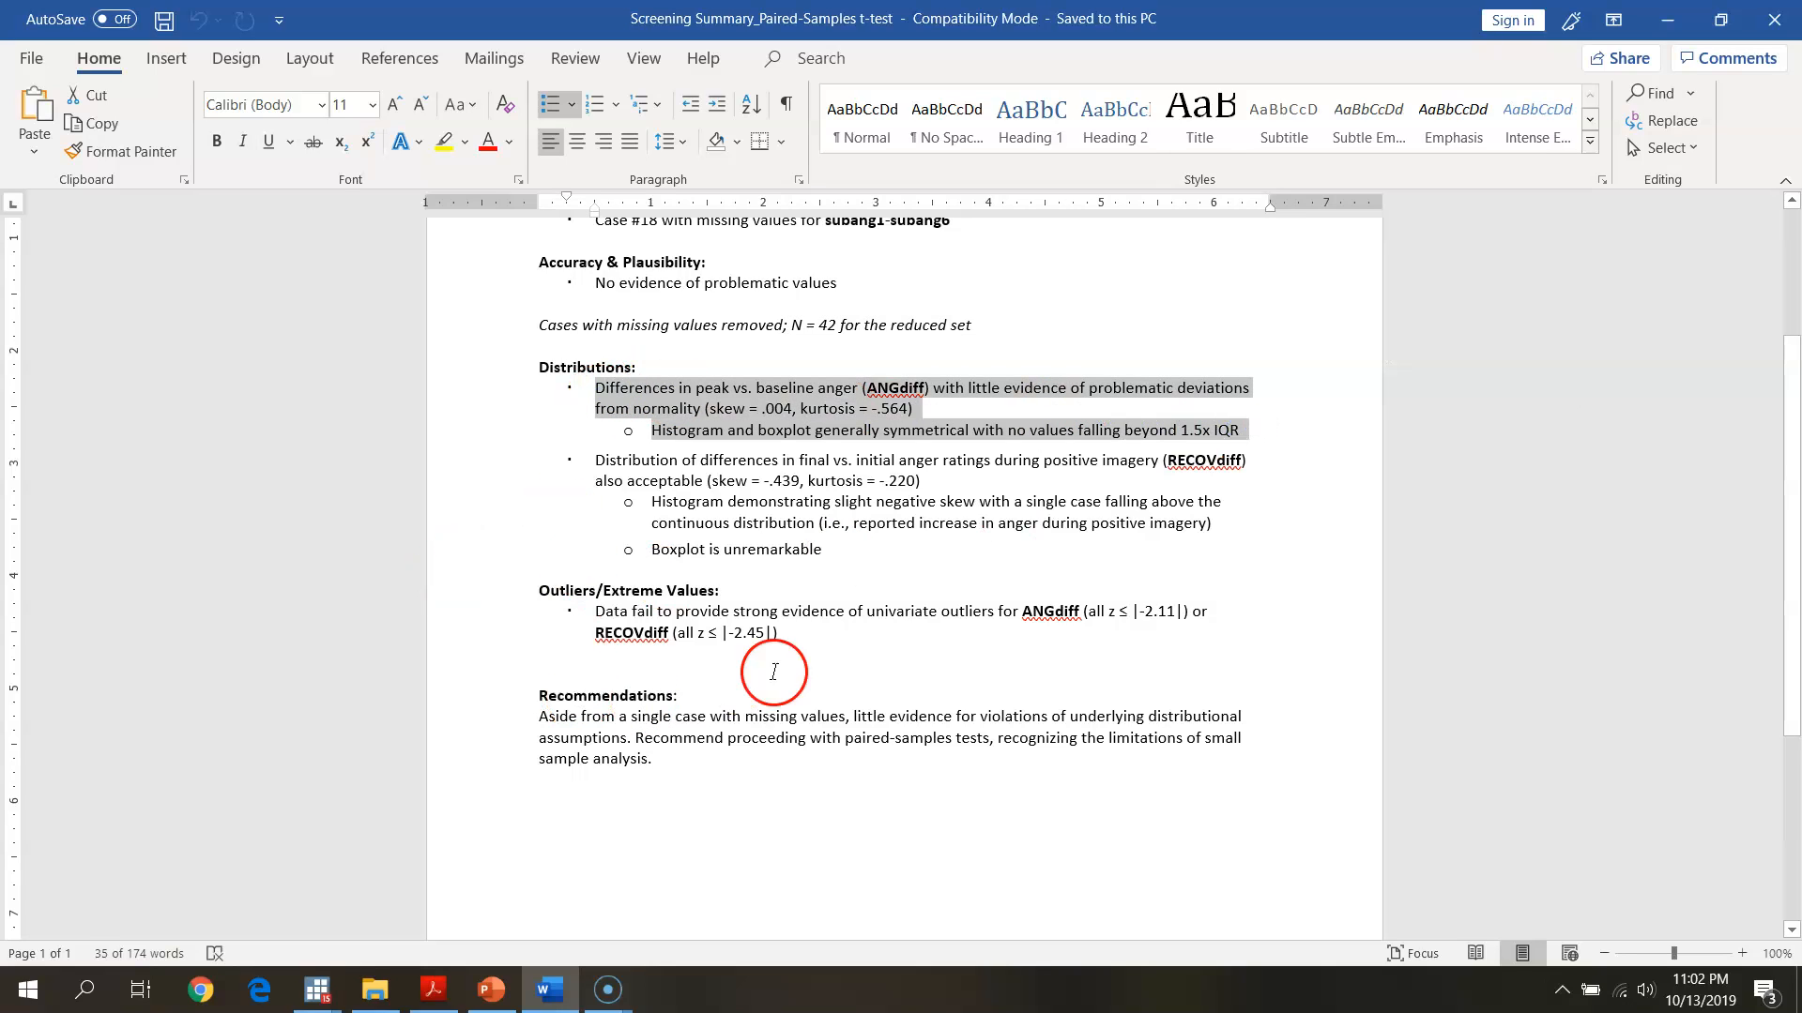
{"action": "left_click_drag", "start_coordinate": [597, 461], "coordinate": [1107, 549]}
{"action": "left_click", "coordinate": [763, 456]}
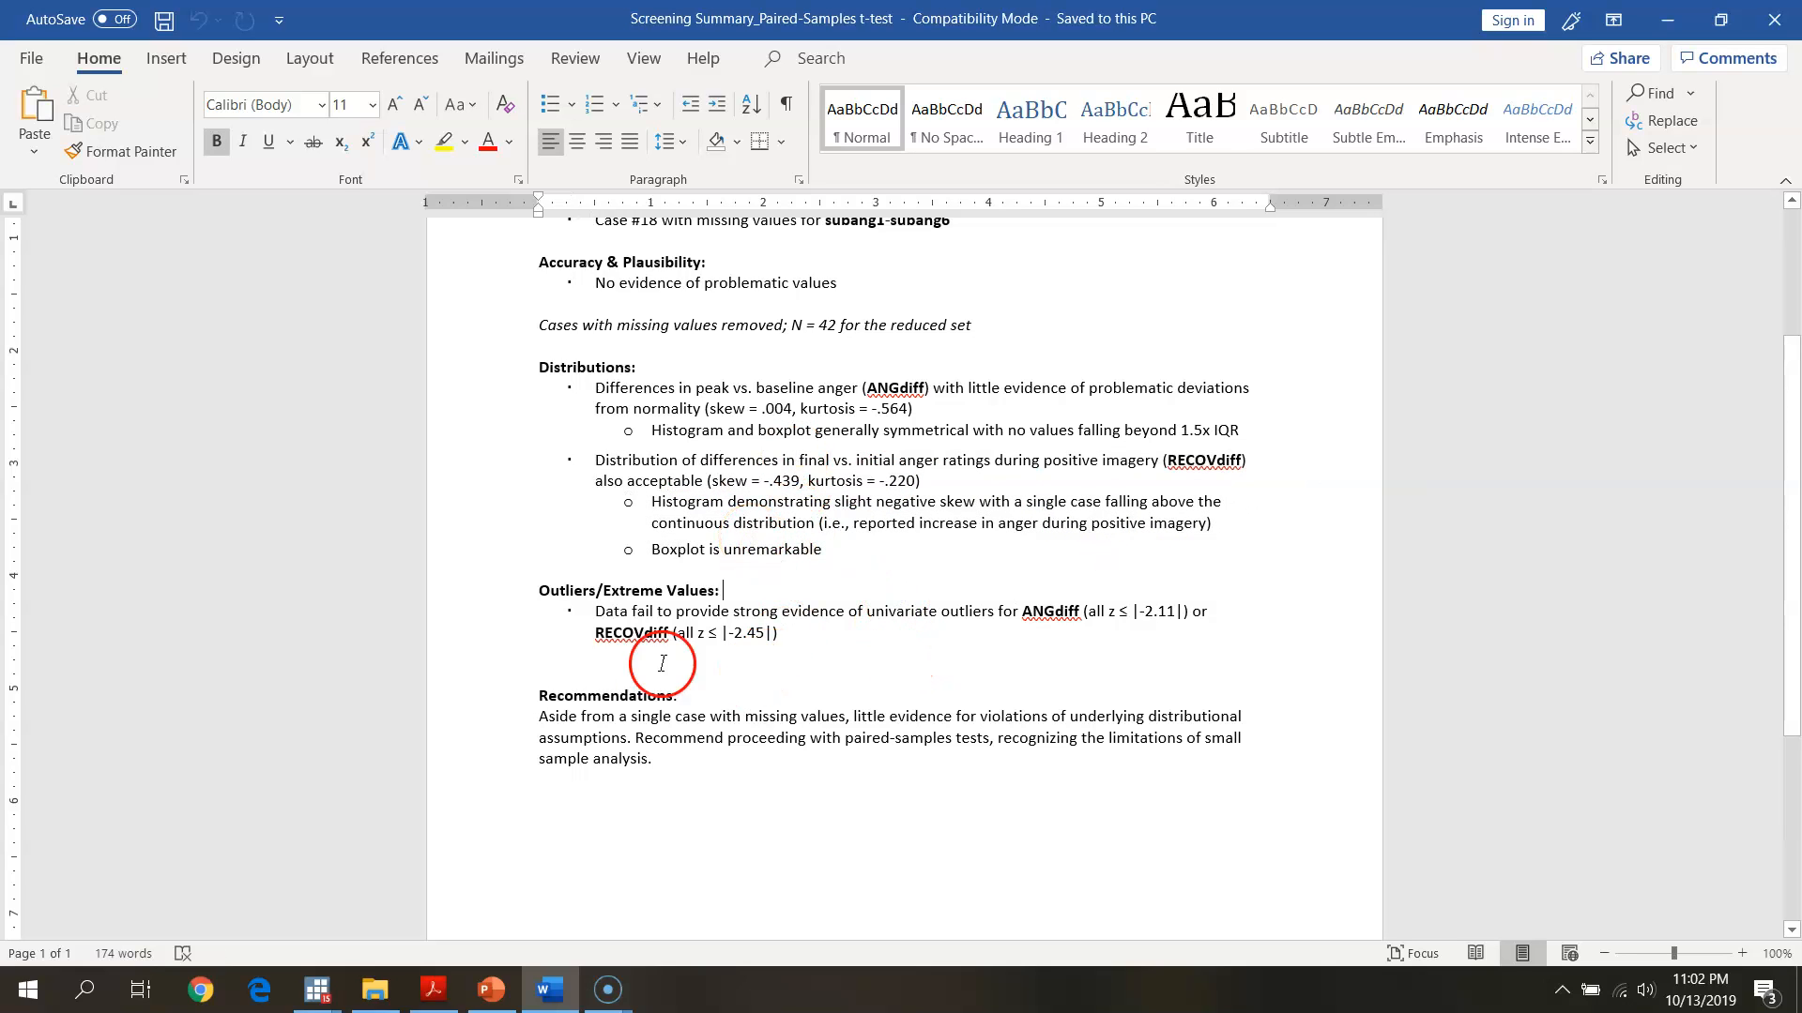
Read the Outliers/Extreme Values note, highlighting its text, and look over the Recommendations paragraph of the screening summary.
{"action": "left_click_drag", "start_coordinate": [598, 611], "coordinate": [807, 633]}
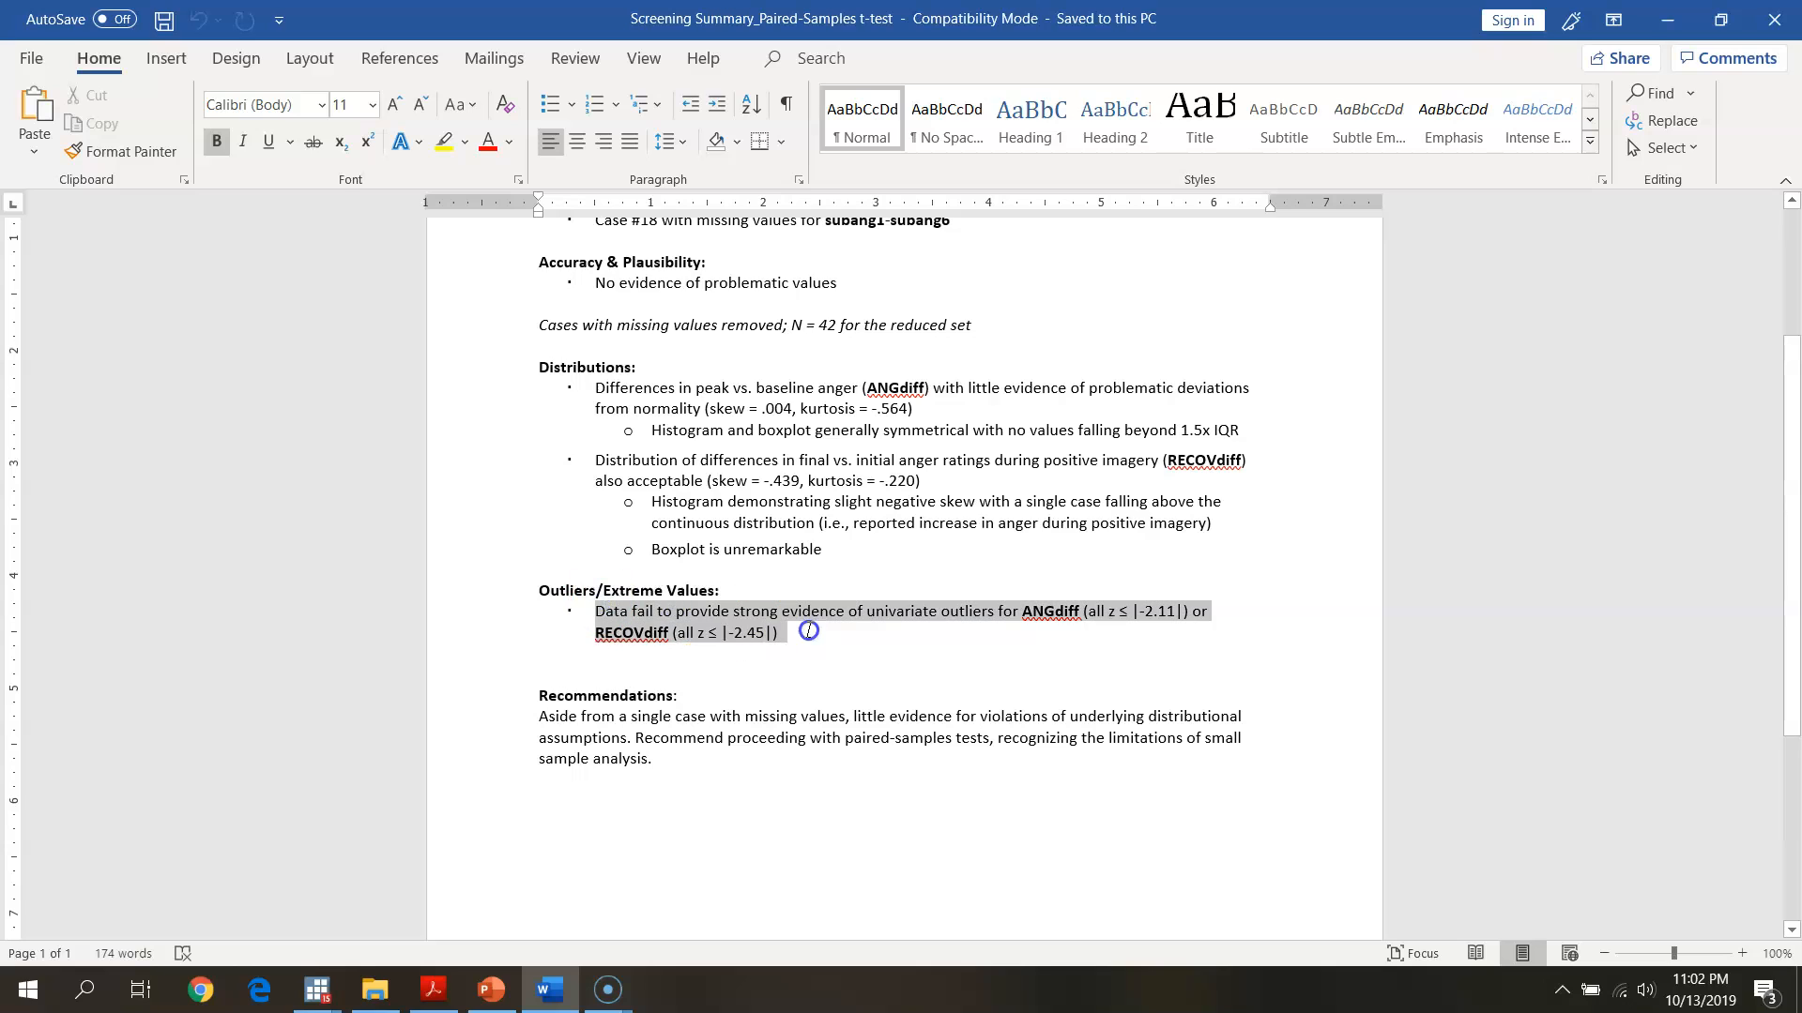
{"action": "left_click", "coordinate": [892, 675]}
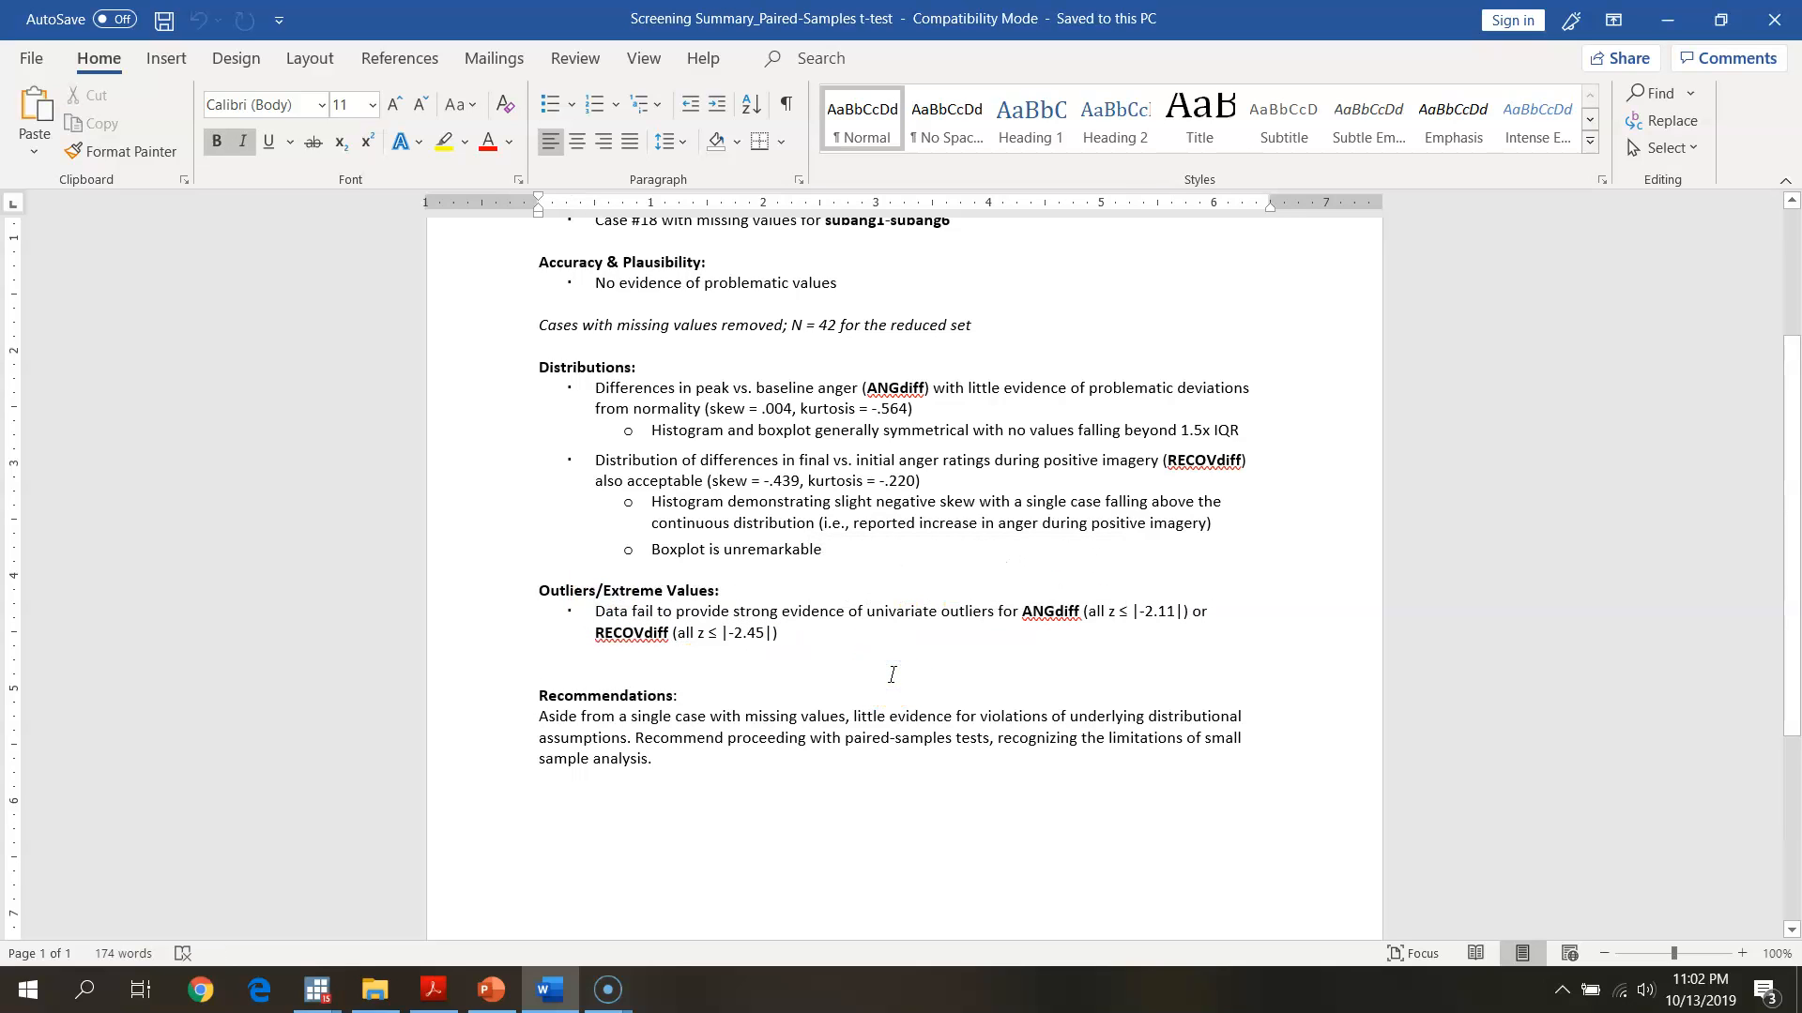
{"action": "scroll", "coordinate": [699, 751], "scroll_direction": "down", "scroll_amount": 1}
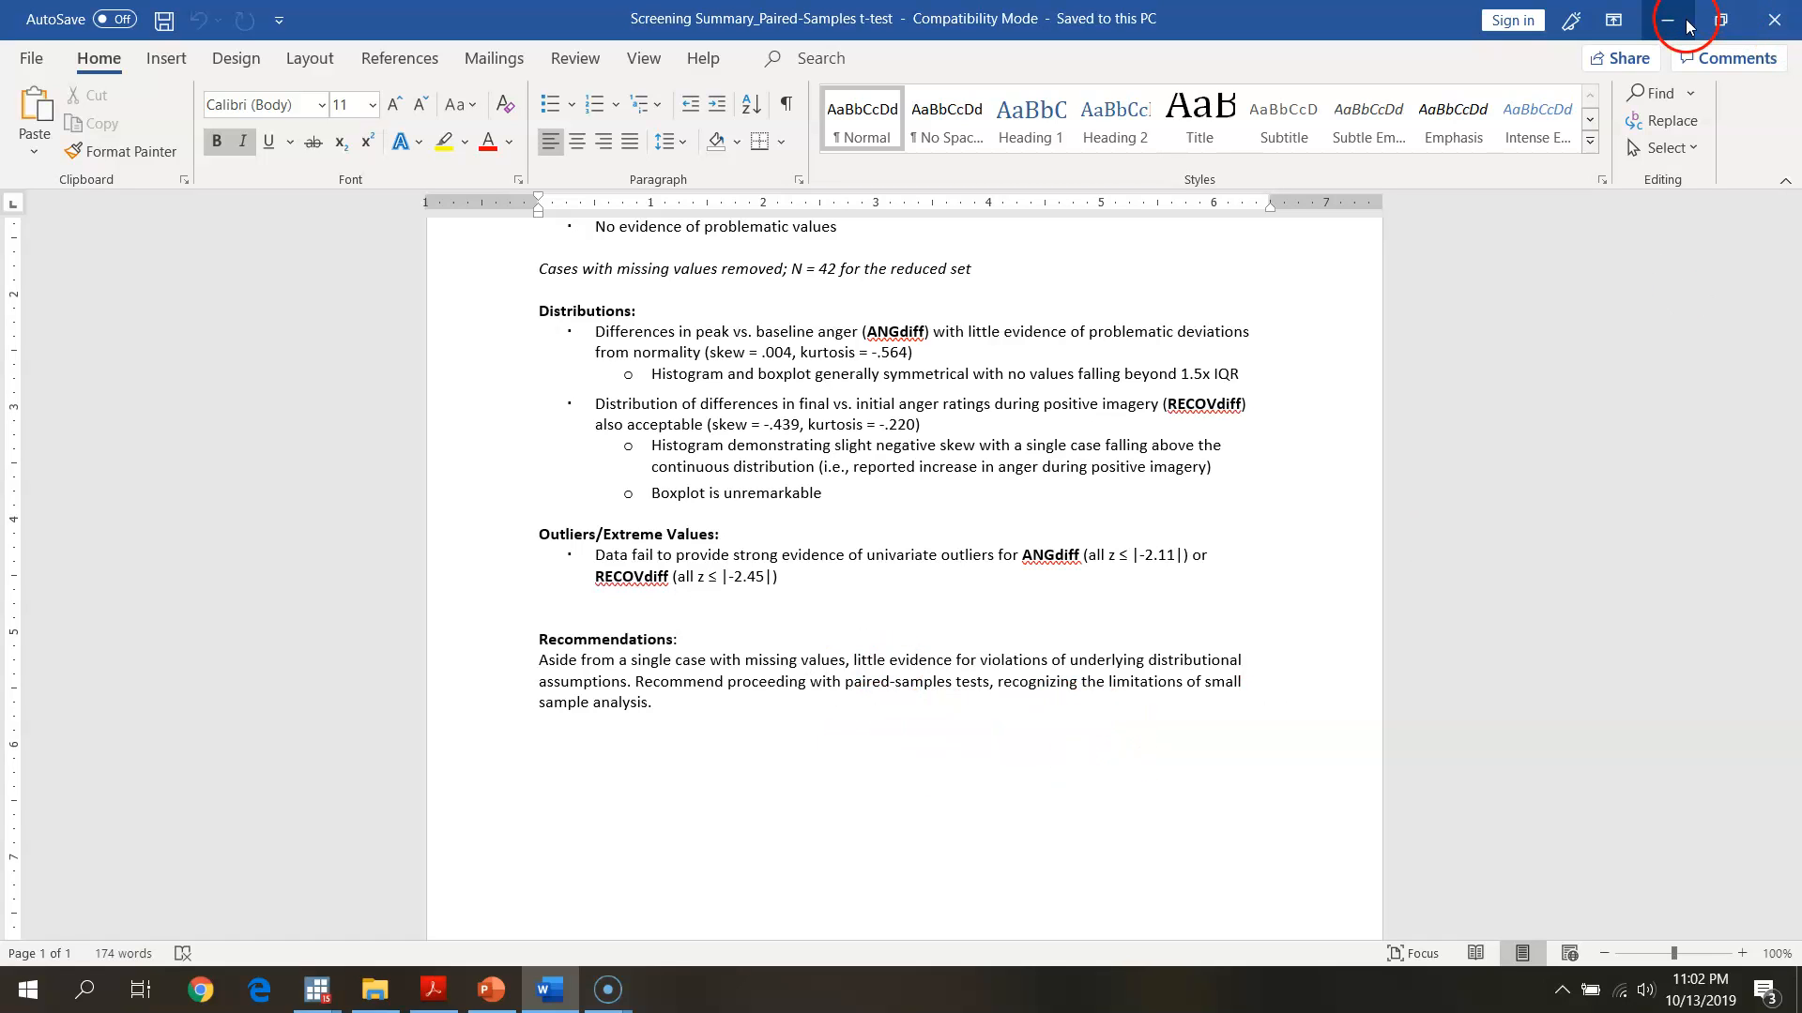
{"action": "scroll", "coordinate": [1345, 435], "scroll_direction": "up", "scroll_amount": 5}
{"action": "scroll", "coordinate": [1344, 435], "scroll_direction": "down", "scroll_amount": 1}
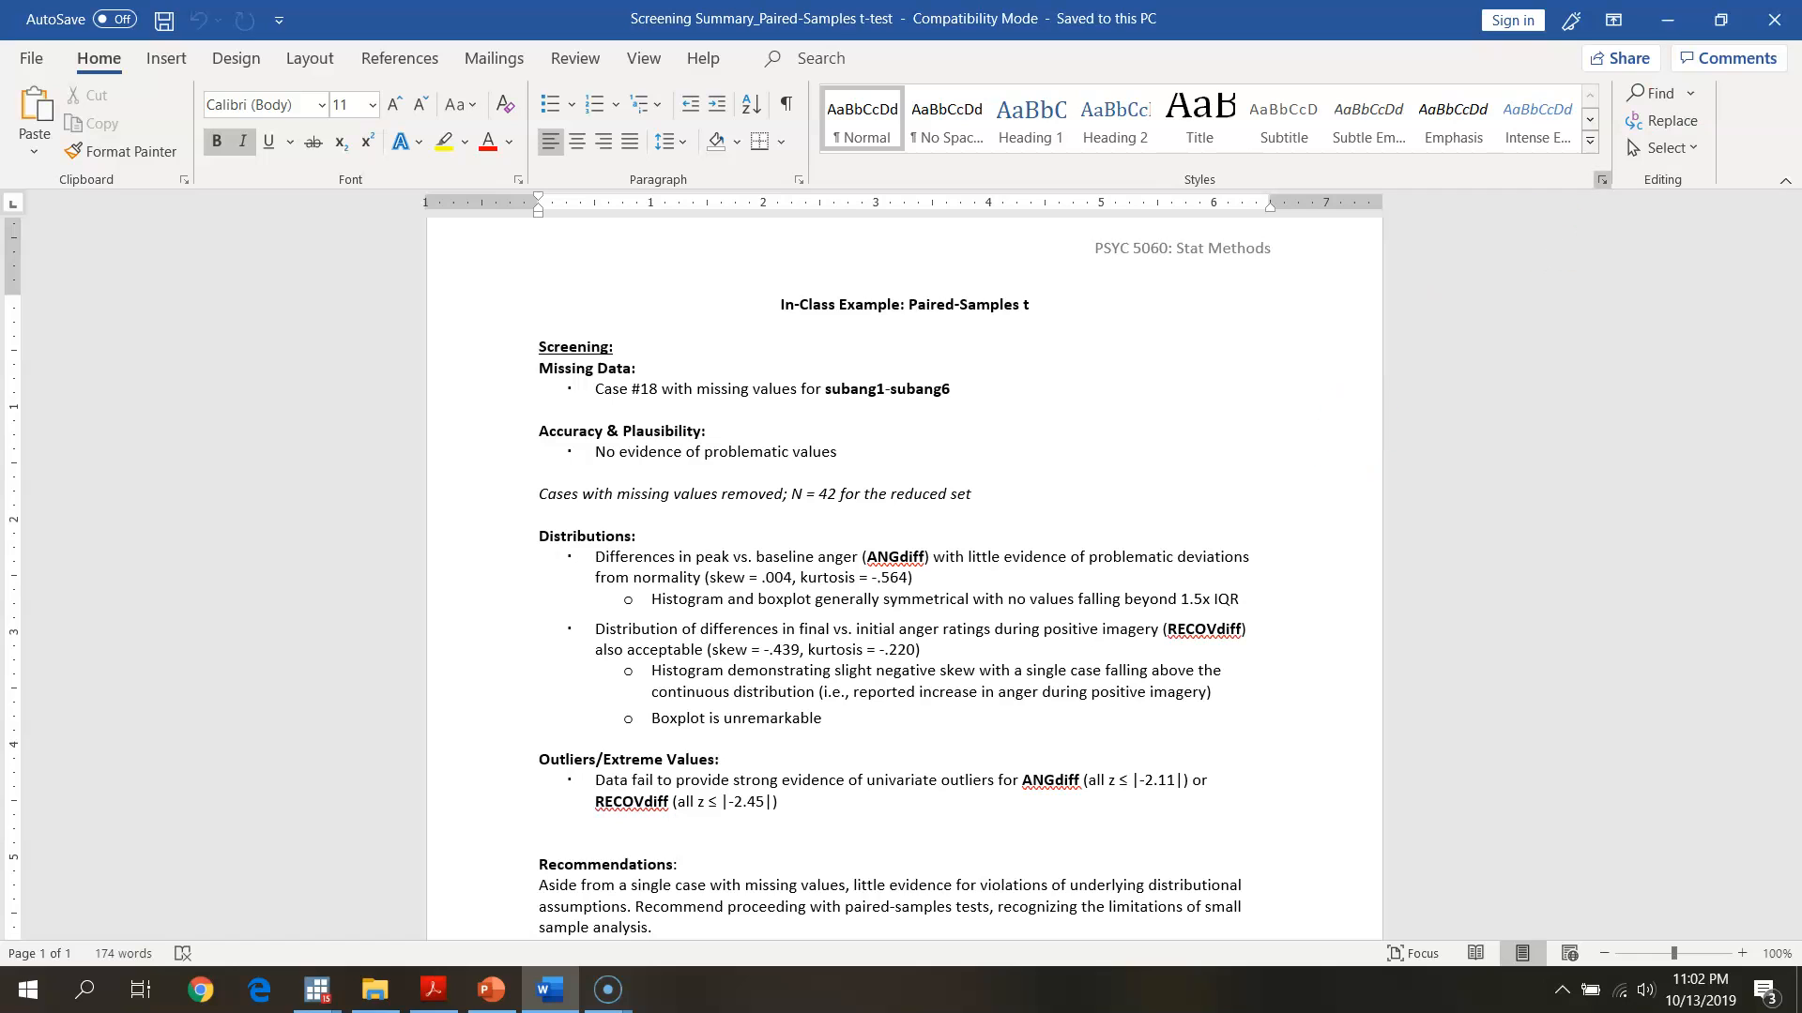
Minimize the Word screening summary to return to the Stata results, and dismiss the Windows Defender notification.
{"action": "left_click", "coordinate": [1666, 19]}
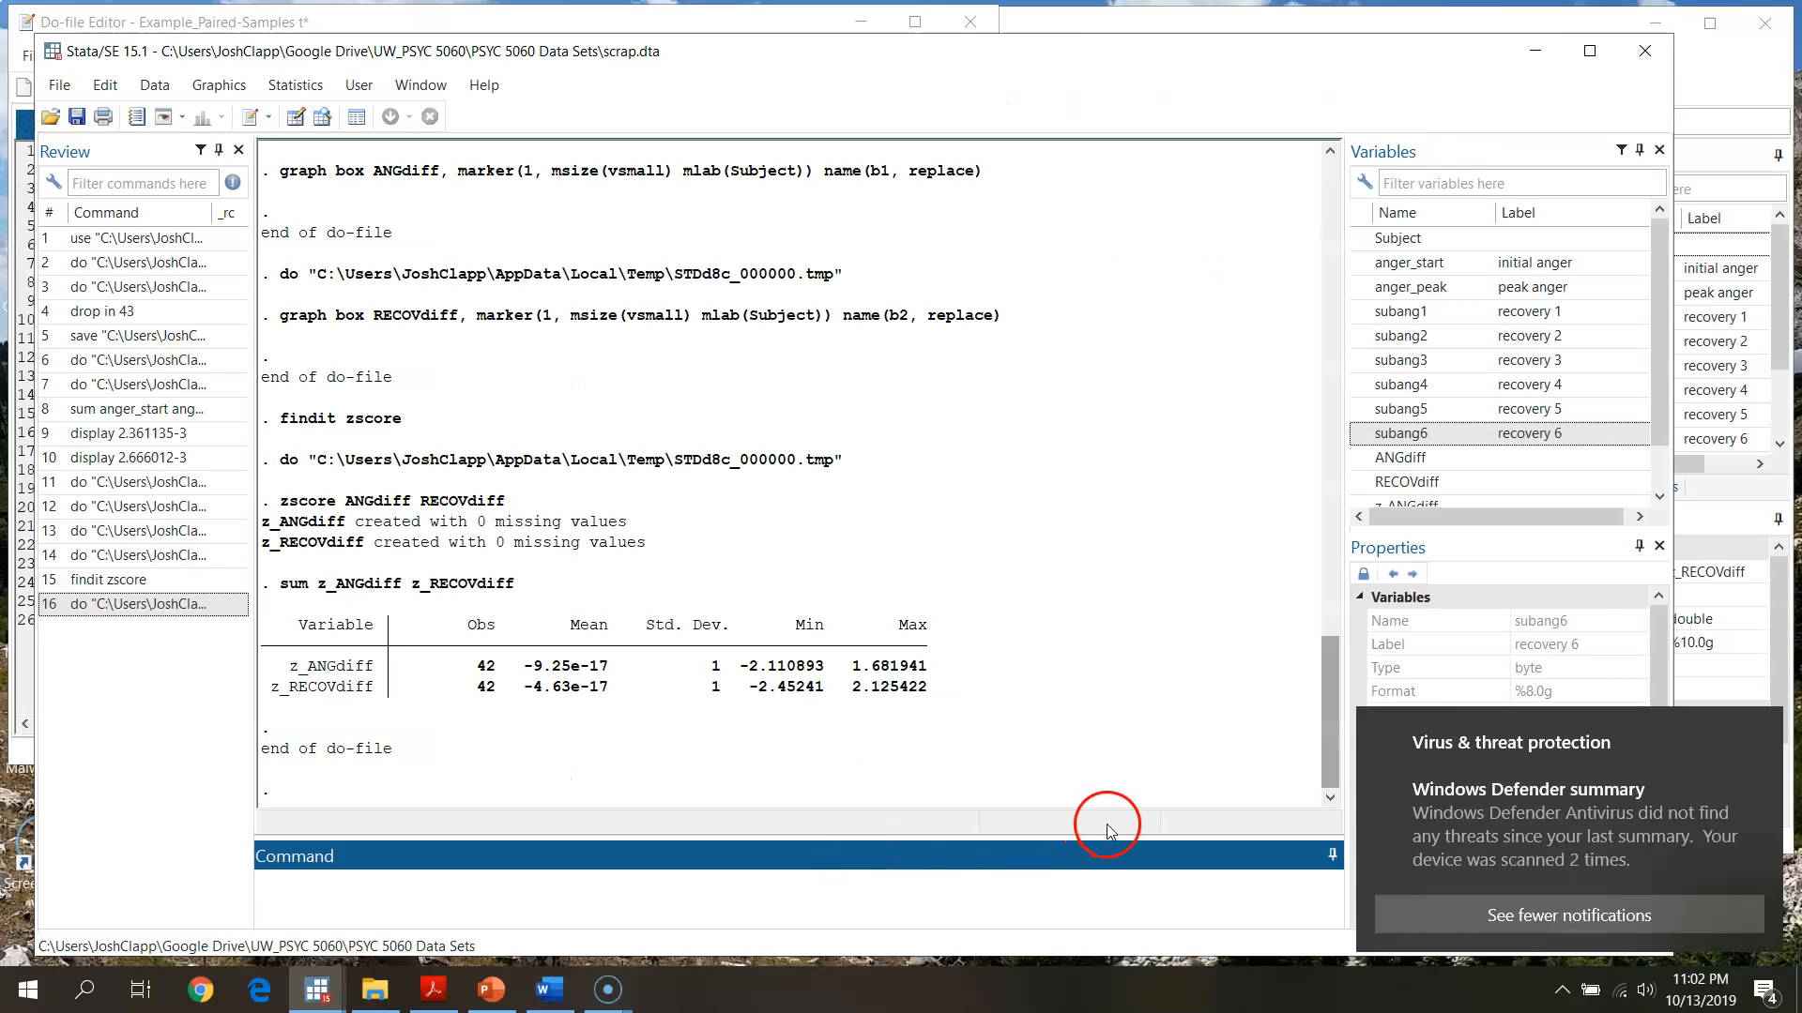
{"action": "left_click", "coordinate": [1760, 732]}
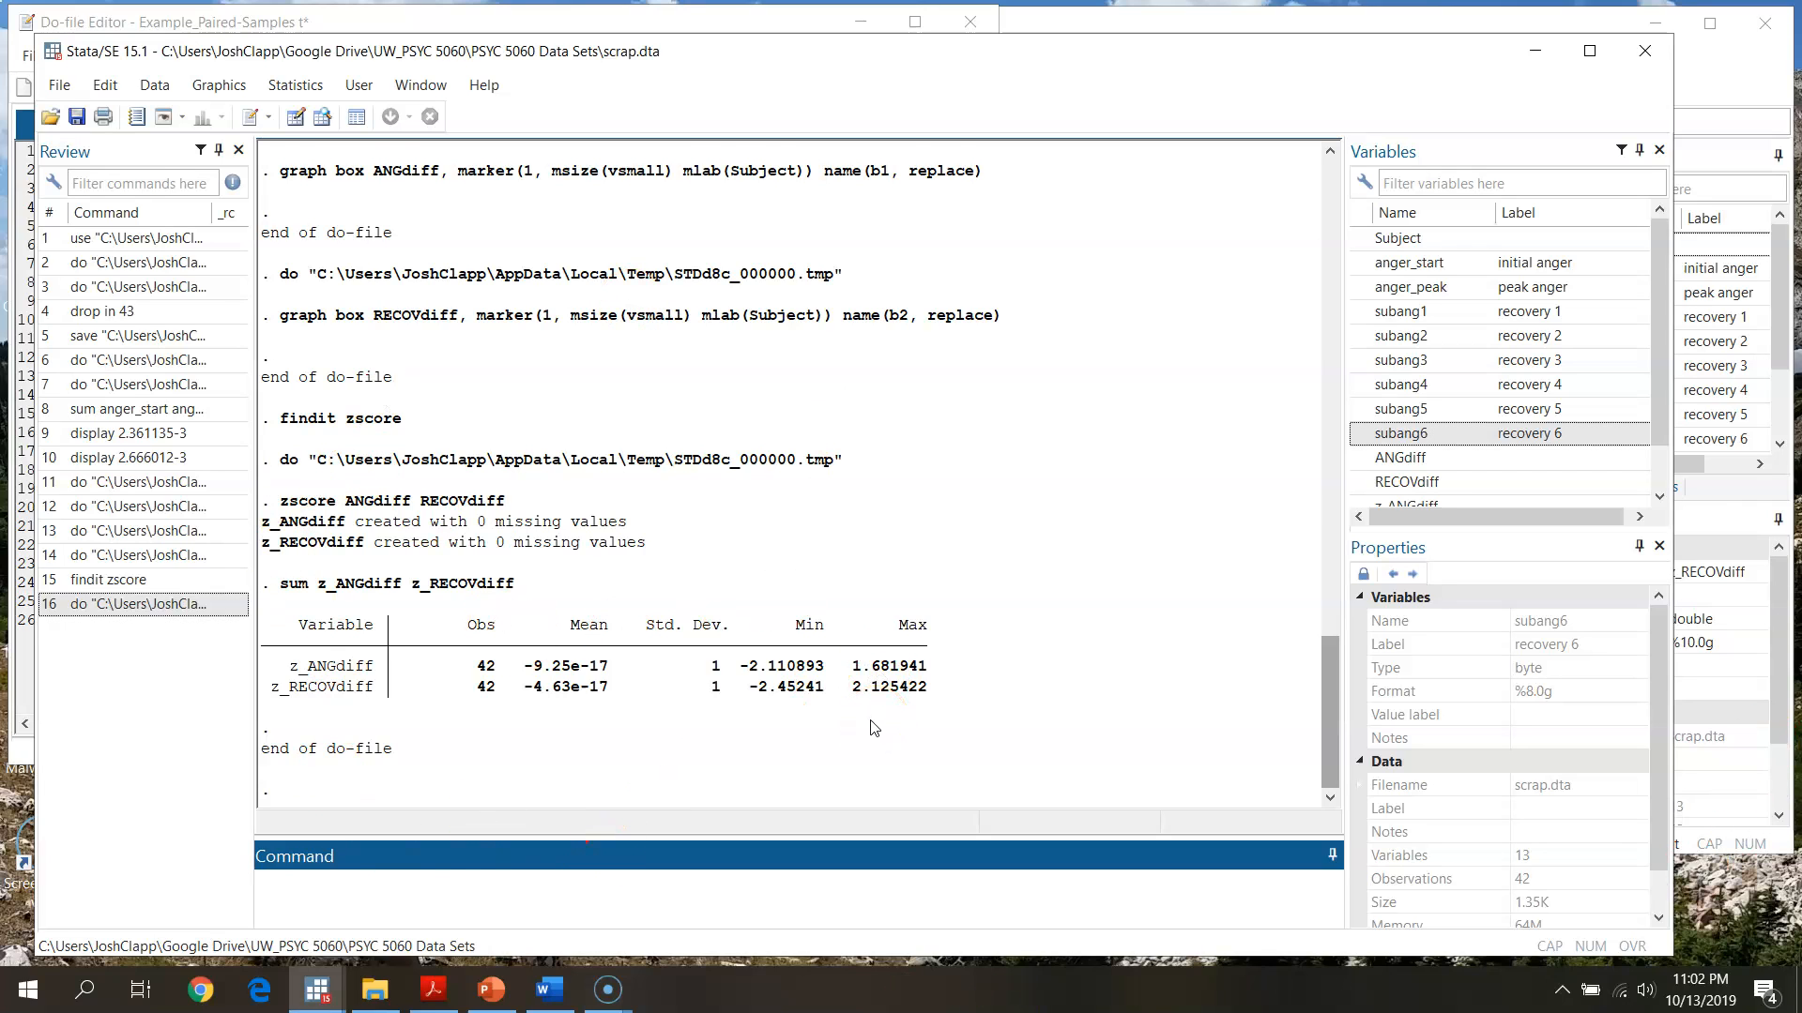
{"action": "scroll", "coordinate": [874, 728], "scroll_direction": "up", "scroll_amount": 3}
{"action": "scroll", "coordinate": [873, 729], "scroll_direction": "down", "scroll_amount": 3}
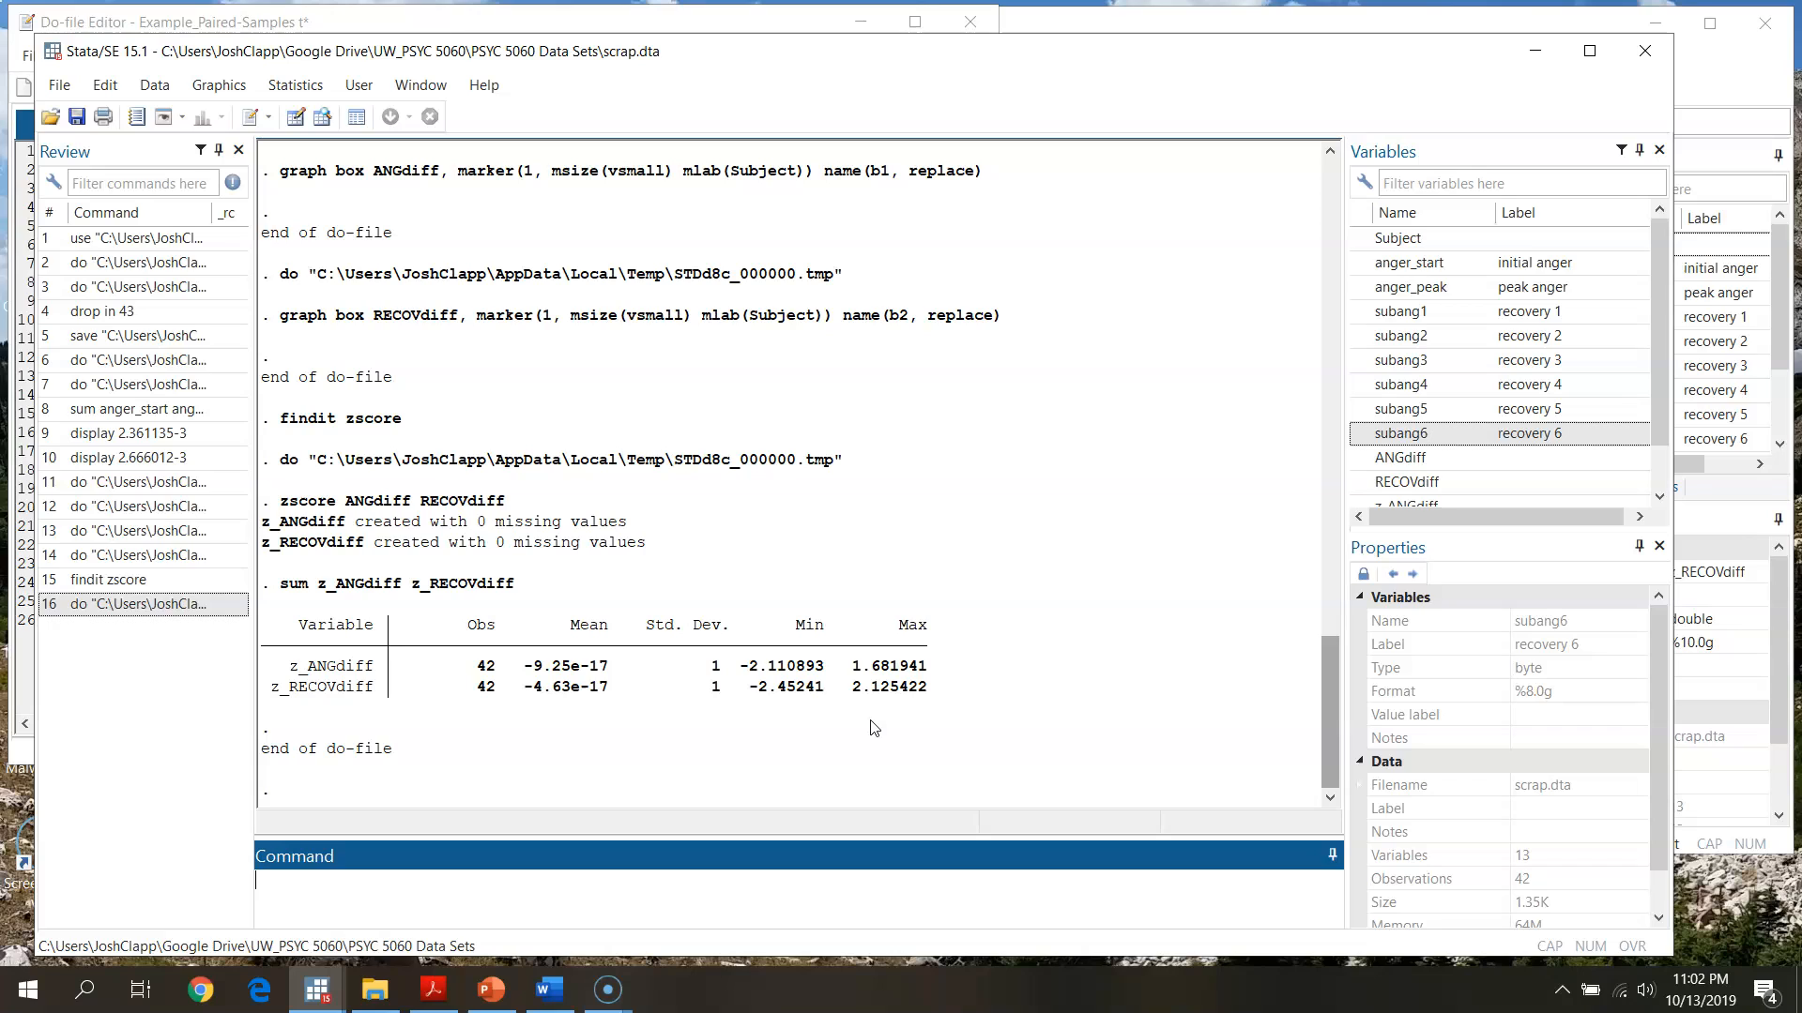